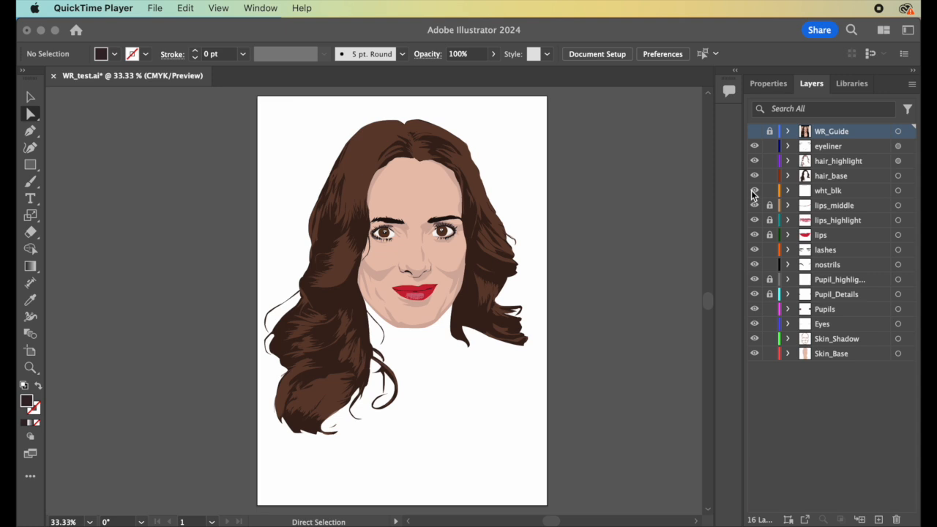
Step: Make the WR_Guide layer visible to show the reference photo over the finished vector portrait
click(754, 141)
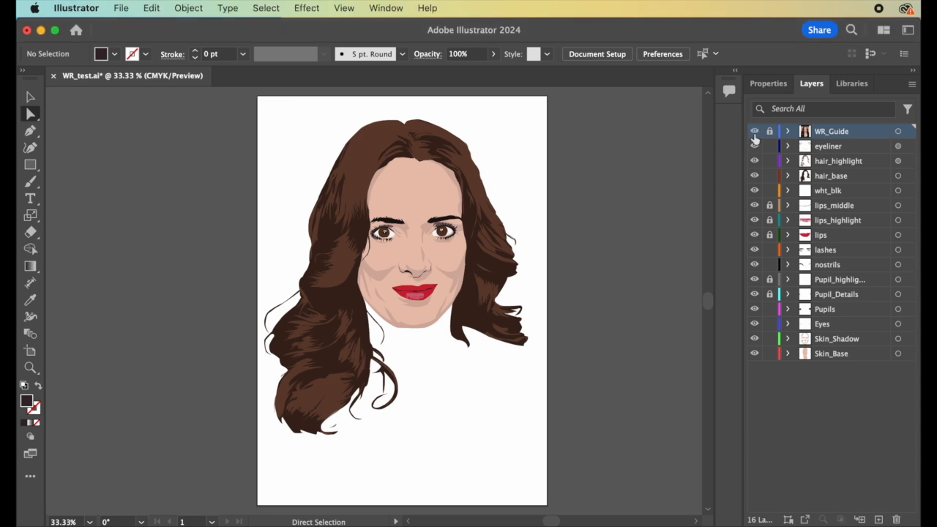
click(755, 134)
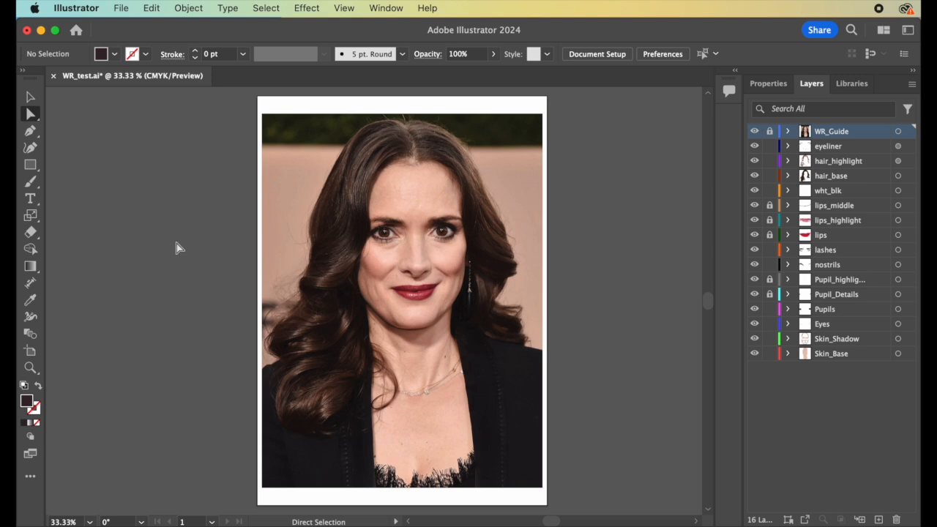
Step: Create a new document with inches as the unit, 8.5 in wide and 11 in high
click(120, 6)
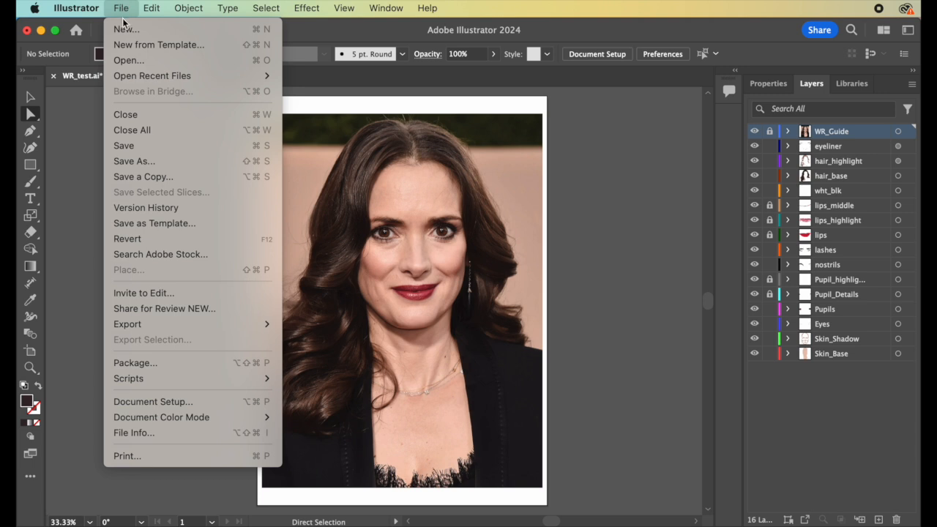
click(119, 30)
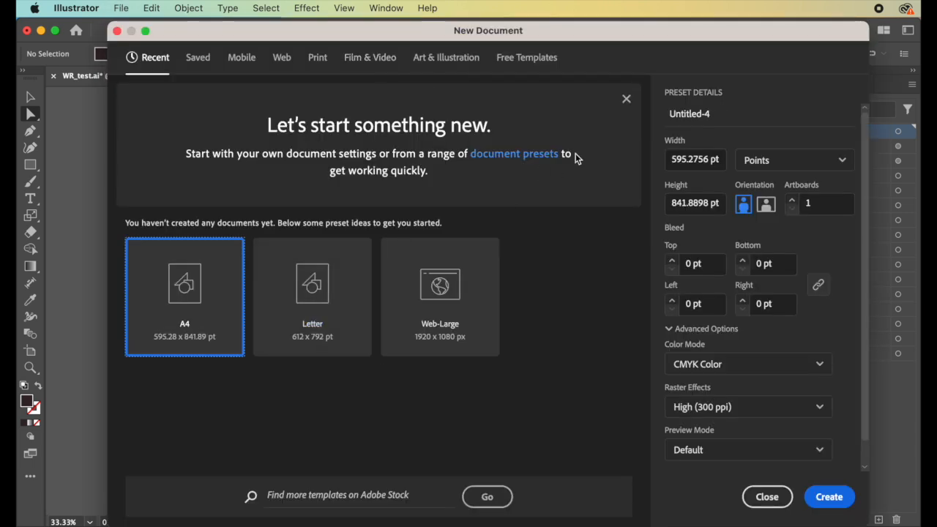
click(755, 160)
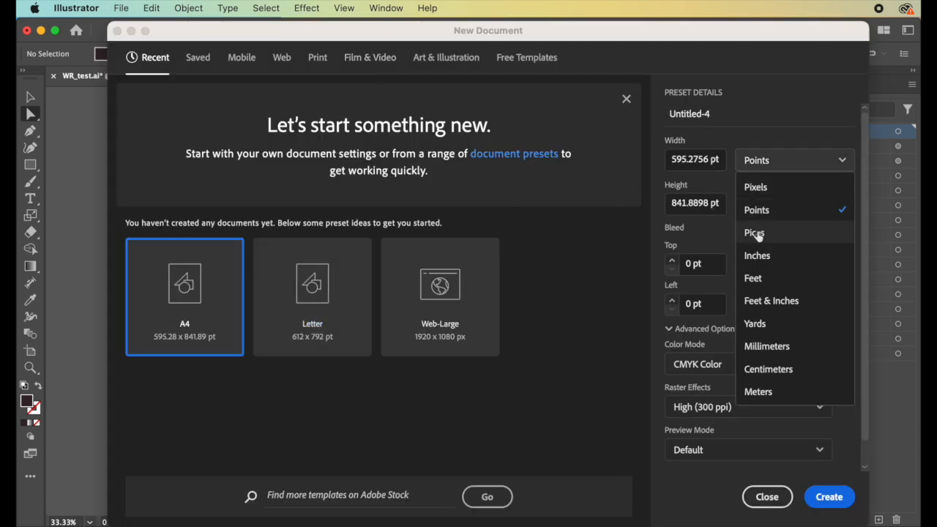
click(759, 256)
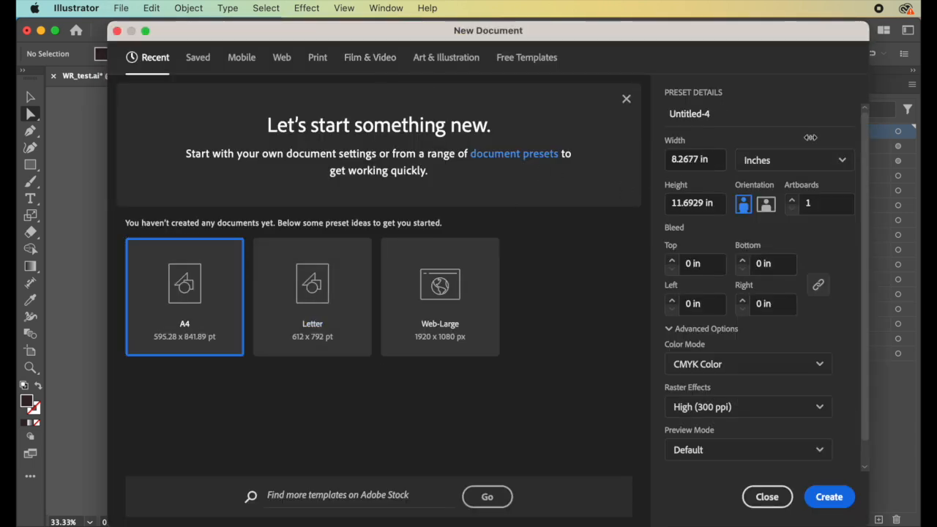
click(713, 160)
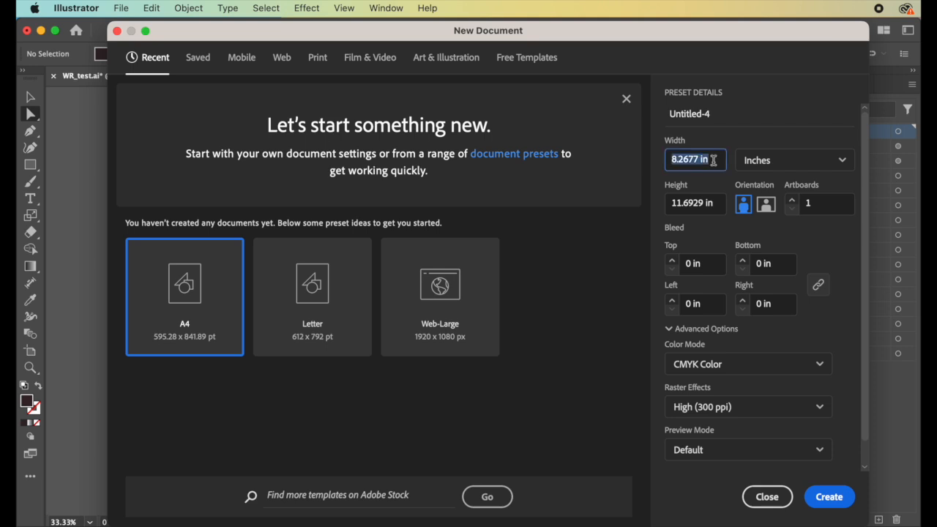
text(8.5)
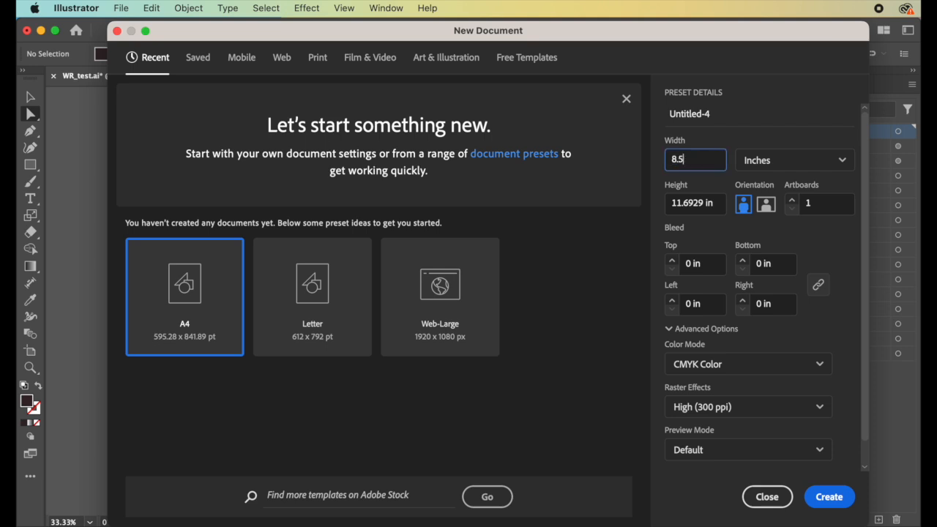
click(709, 204)
text(11)
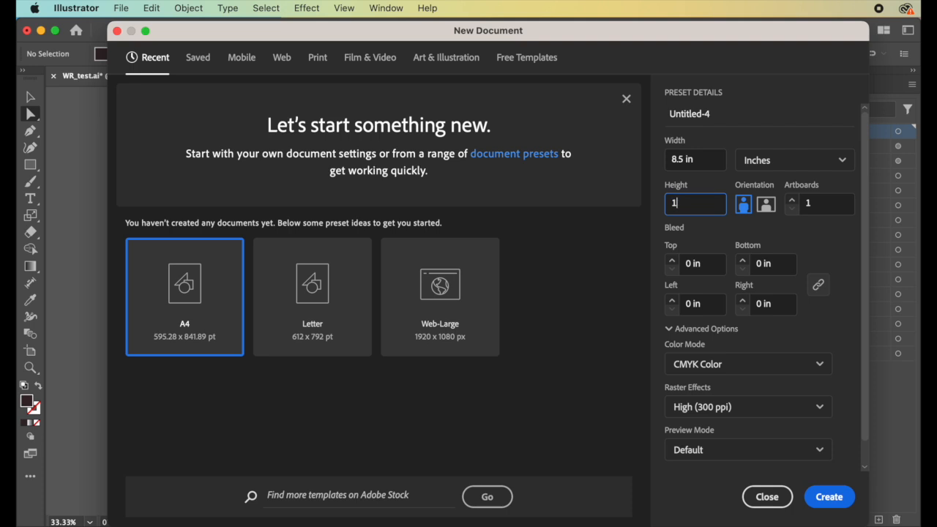
click(826, 498)
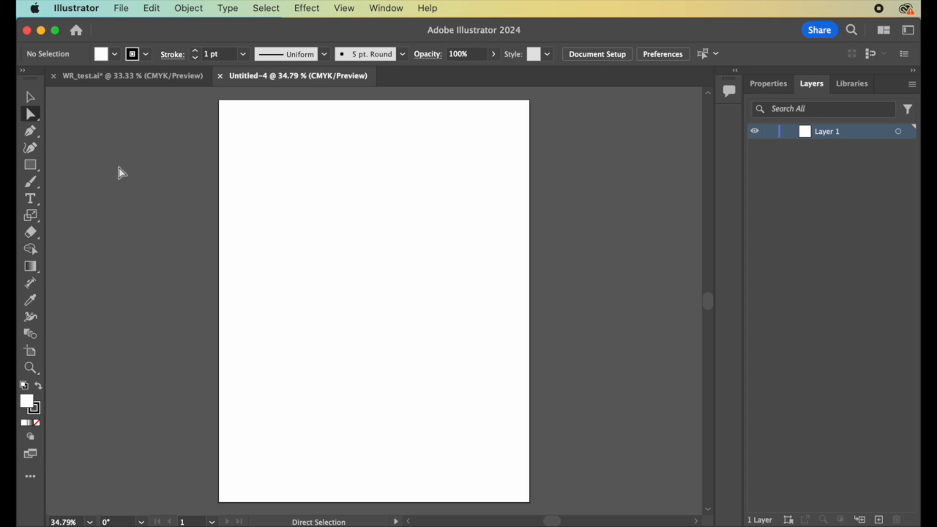
Step: Place wr_guide.webp from the Desktop as a linked image near the artboard's upper-left corner
click(122, 8)
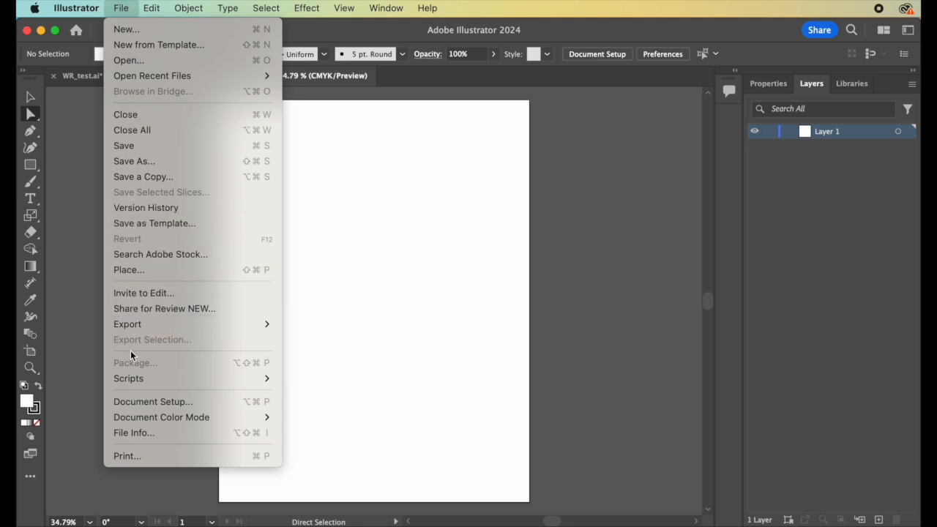
click(167, 271)
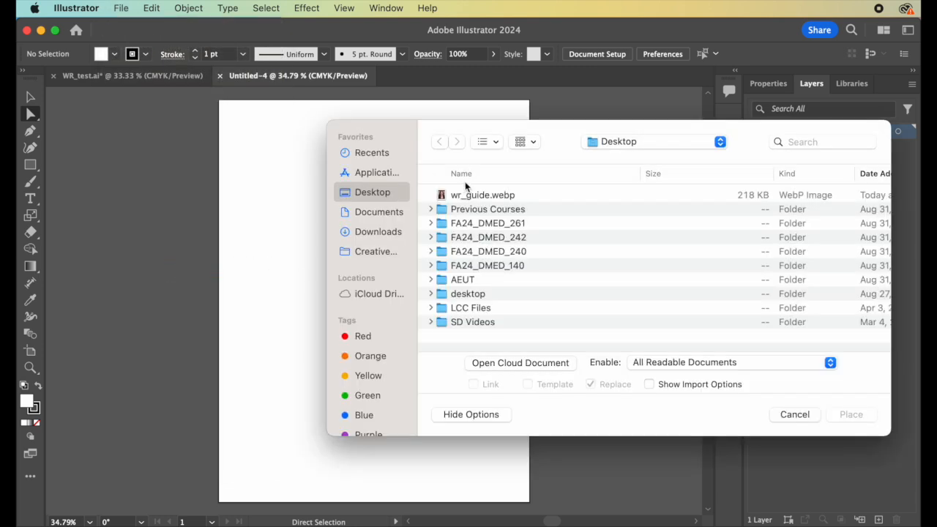
click(480, 196)
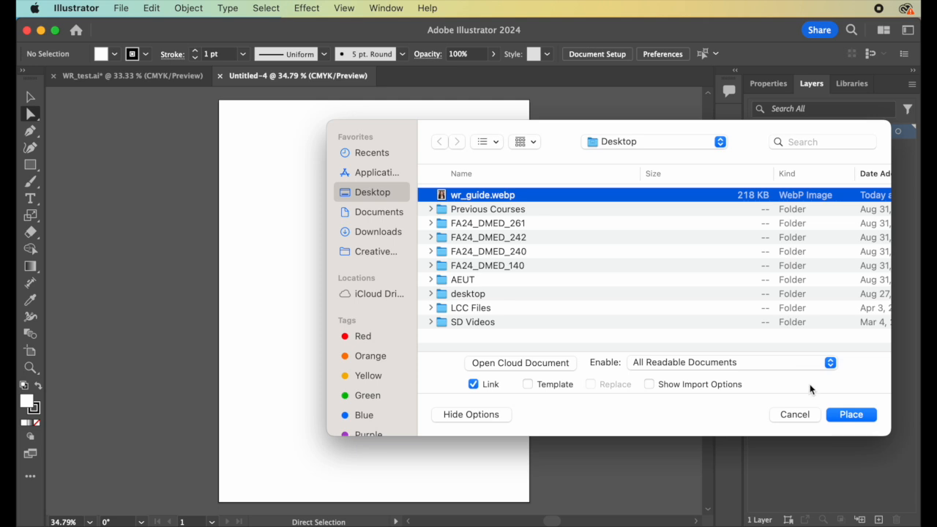
click(848, 415)
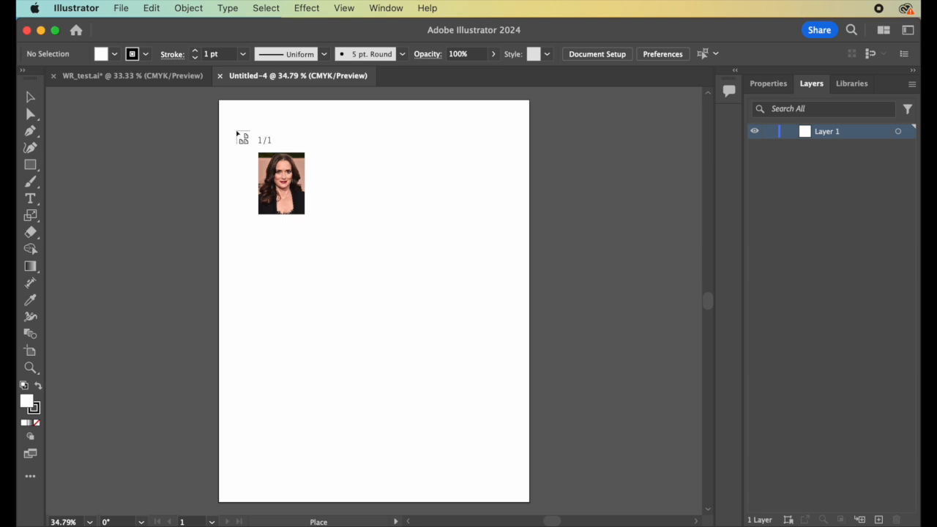
click(234, 135)
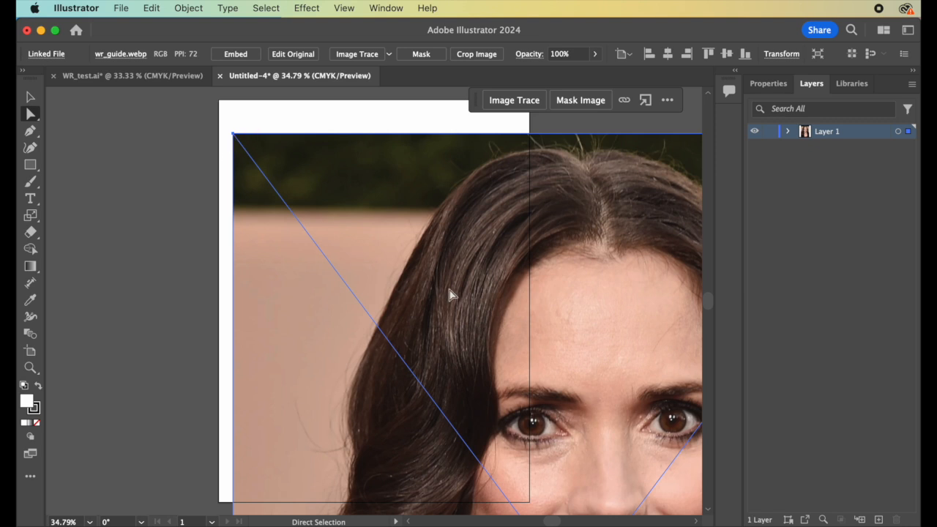
Step: Try to scale the placed photo down from its upper-left corner
scroll(448, 295, down, 1)
scroll(451, 295, up, 1)
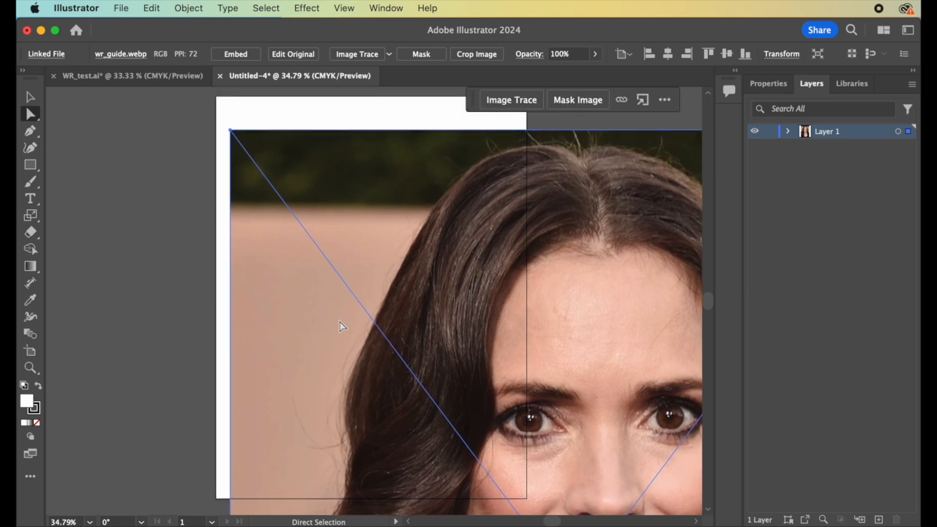
scroll(339, 326, up, 1)
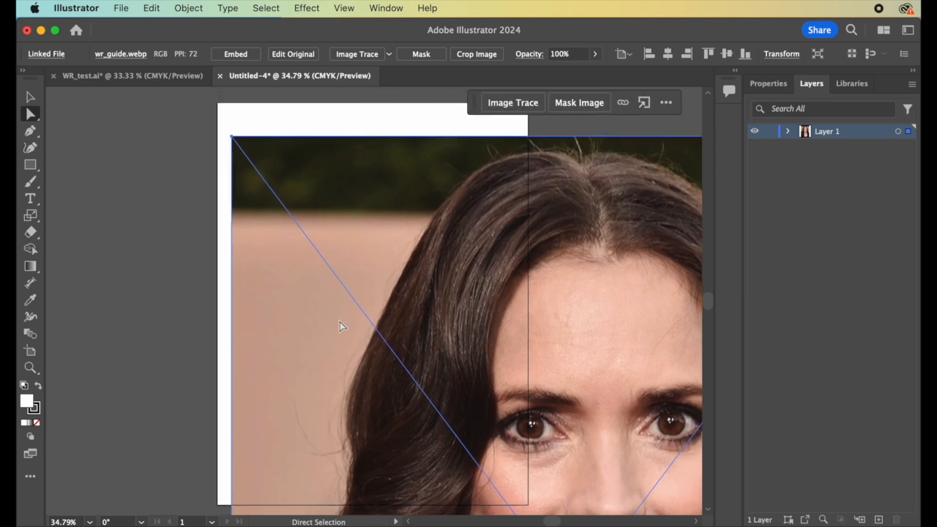
click(30, 97)
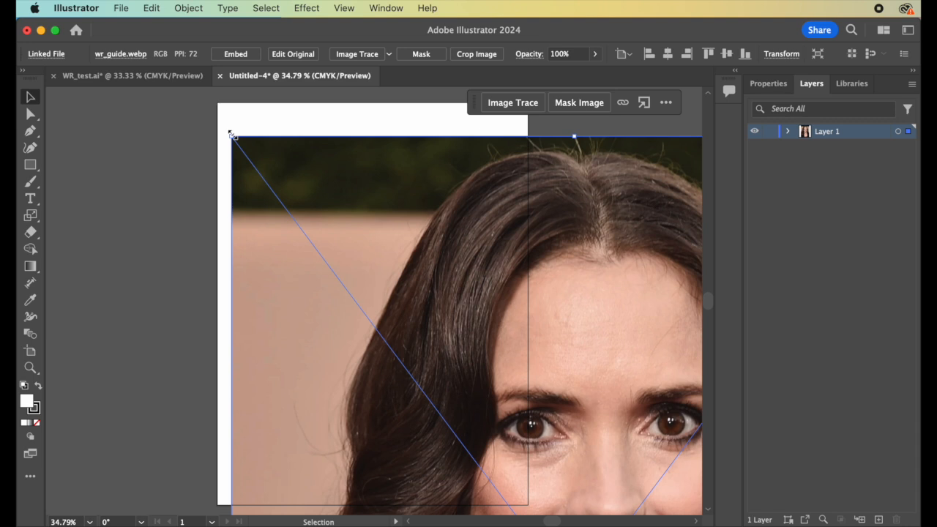
mouse_move(232, 135)
mouse_down()
mouse_move(396, 139)
mouse_move(444, 154)
mouse_move(438, 190)
mouse_move(208, 215)
mouse_move(109, 369)
mouse_move(88, 153)
mouse_move(20, 213)
mouse_move(345, 146)
mouse_move(596, 184)
mouse_up()
scroll(596, 184, right, 10)
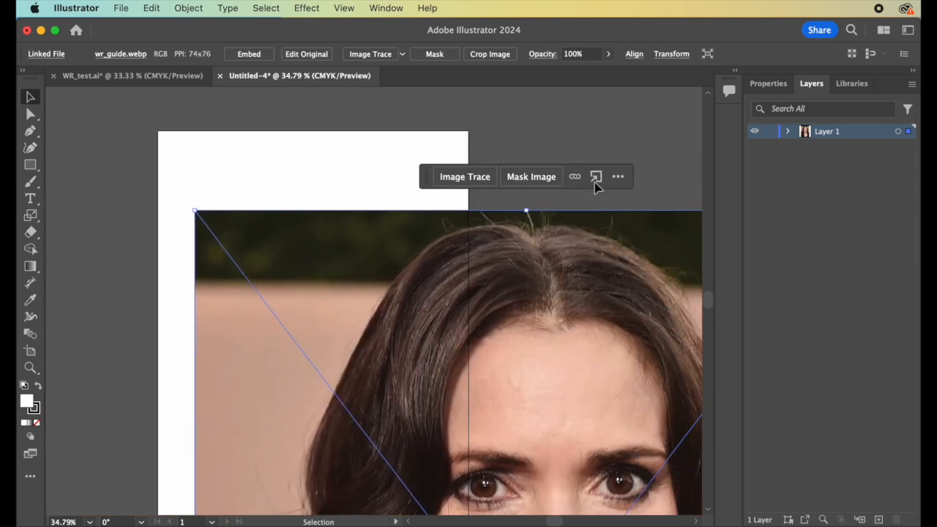
Step: Return to Illustrator from the browser survey page and undo the photo's scaling and placement
click(595, 182)
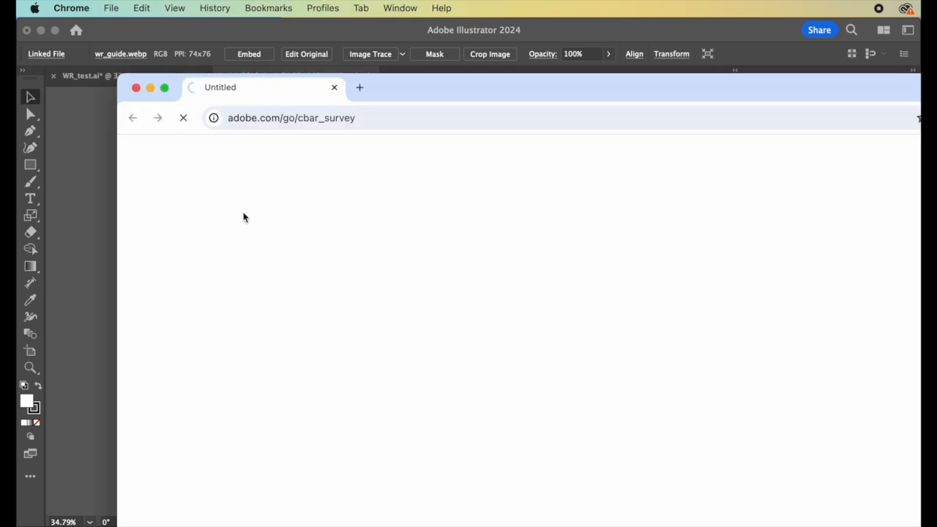
click(101, 207)
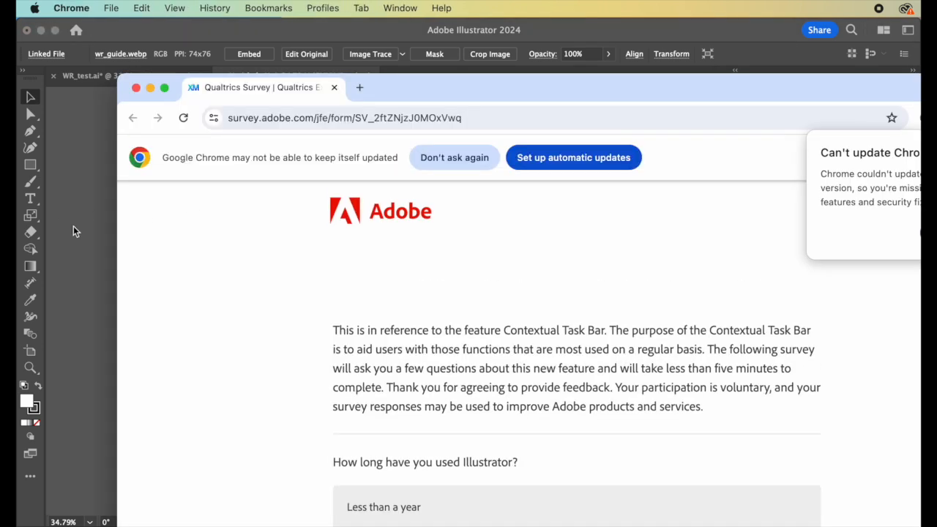
click(74, 226)
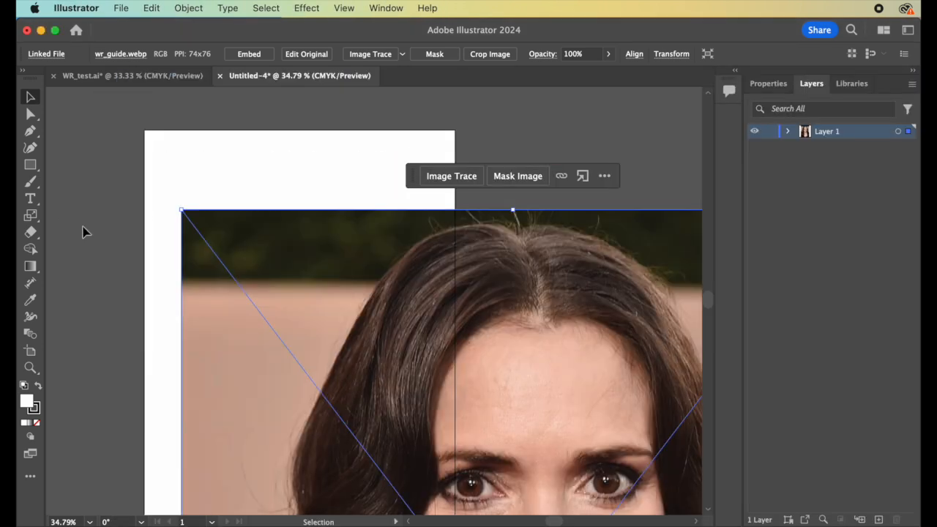
key(super+z)
key(super+z)
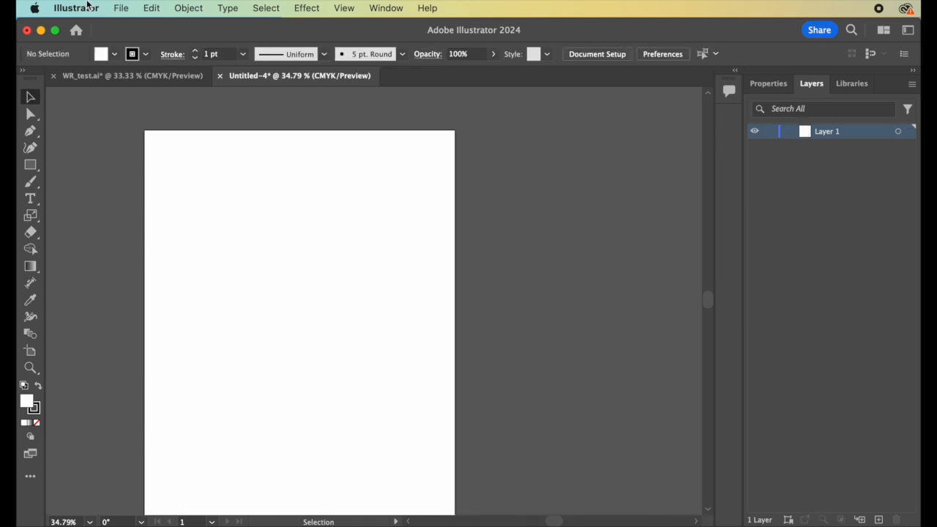
Step: Place wr_guide.webp again as a linked image inside the artboard's upper-left corner
click(126, 9)
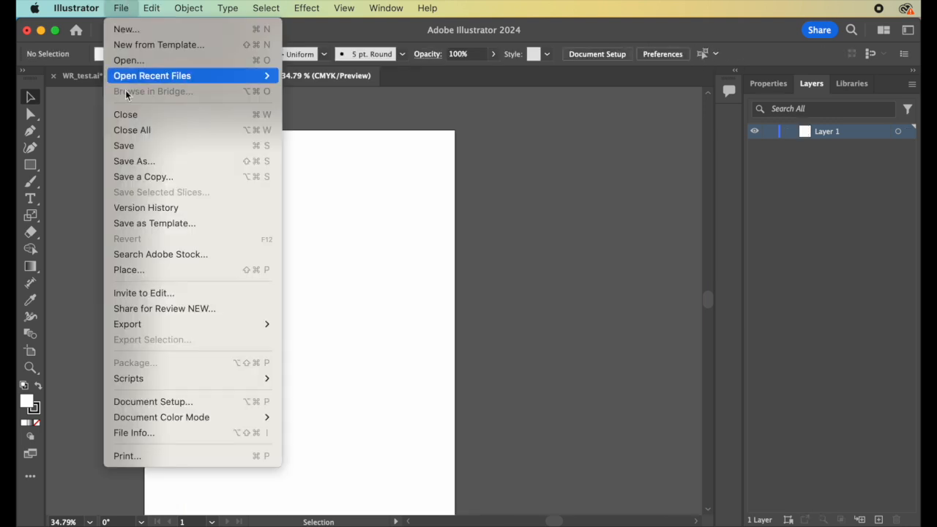
click(125, 270)
click(481, 195)
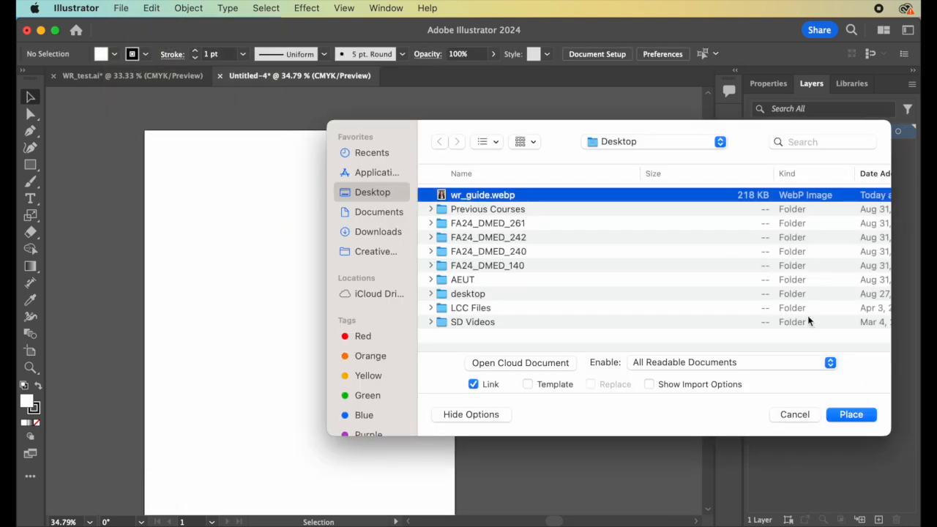
click(852, 414)
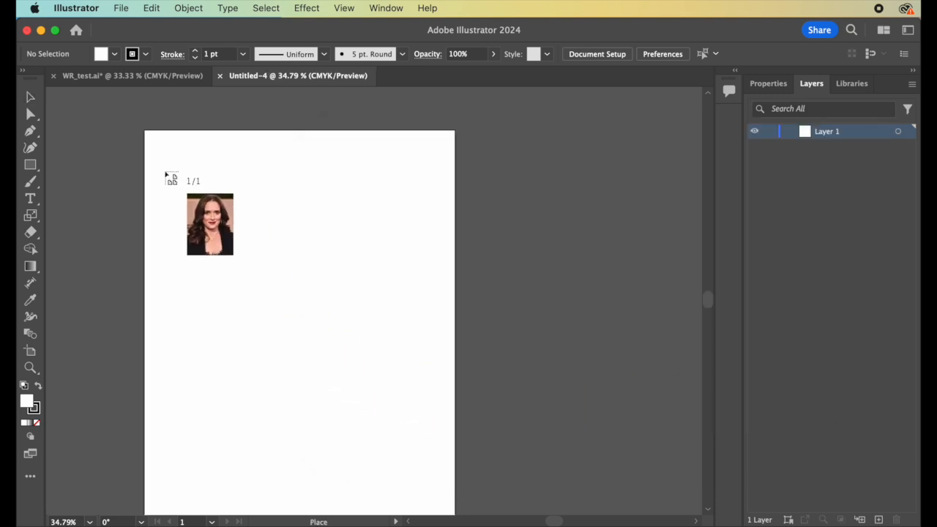
click(167, 173)
Step: Scale the photo down proportionally to about 12.23 × 16.31 in and reposition it to cover the artboard
scroll(330, 191, down, 2)
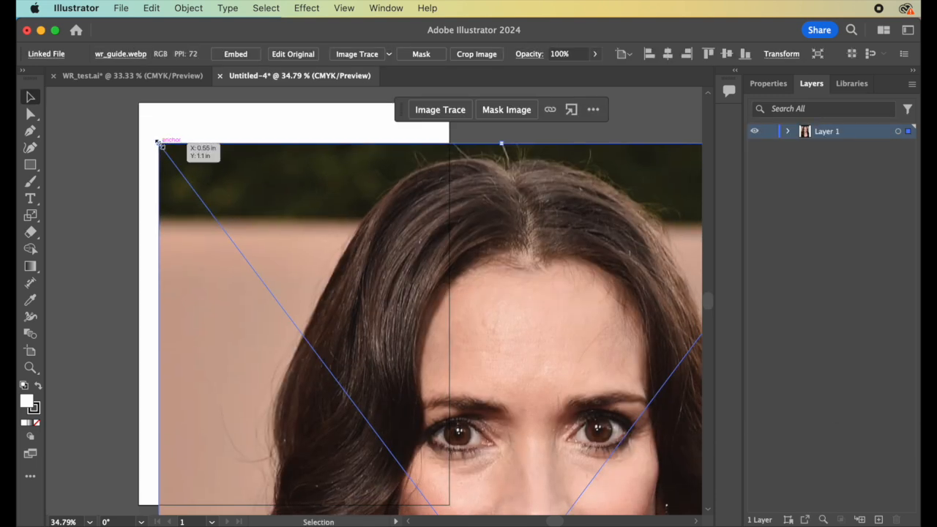
drag(159, 143, 399, 442)
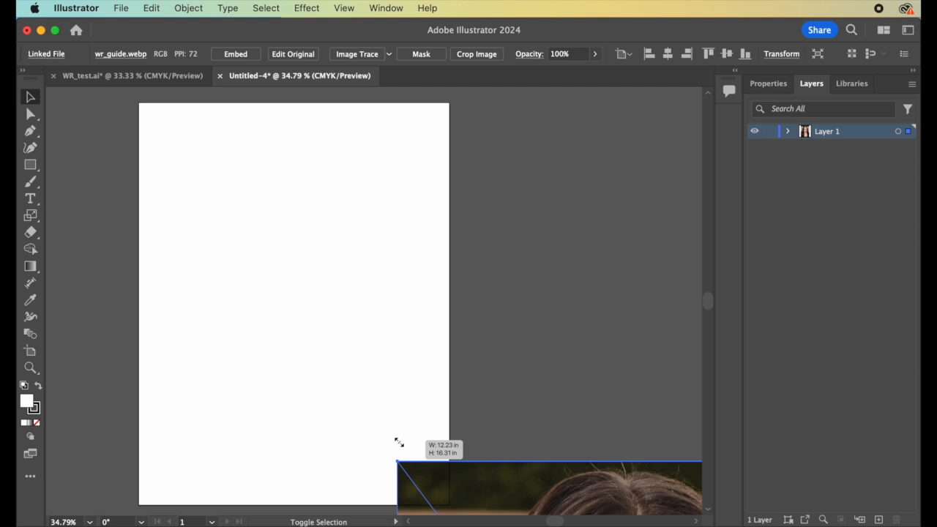
drag(399, 443, 398, 444)
drag(432, 490, 173, 136)
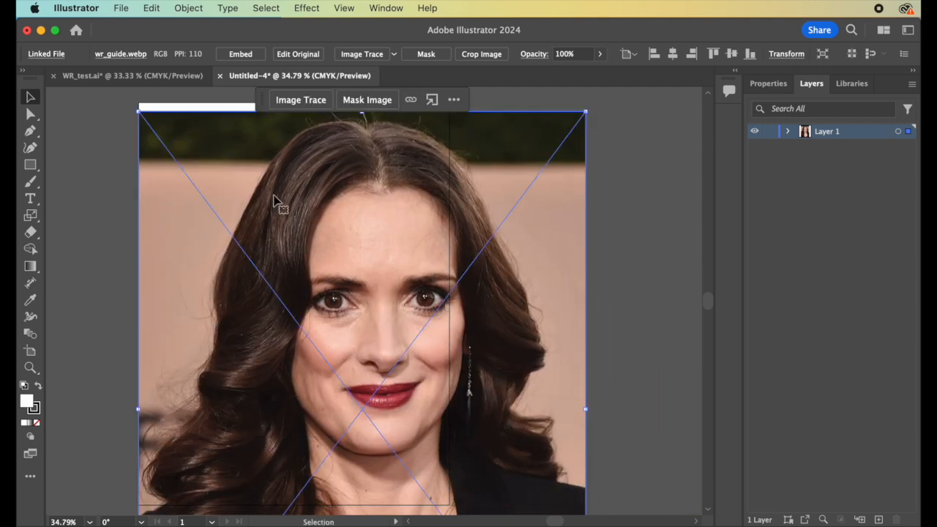
drag(347, 284, 341, 317)
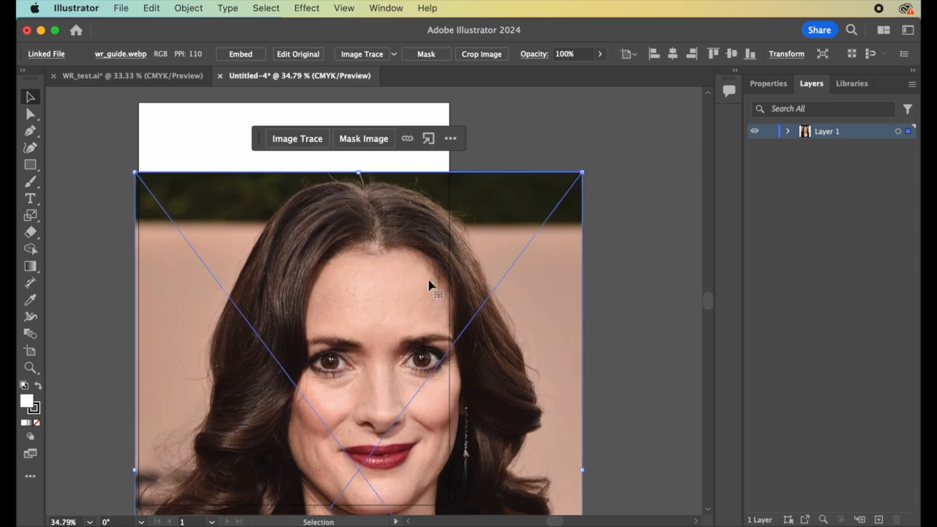
drag(343, 287, 271, 189)
scroll(272, 189, left, 5)
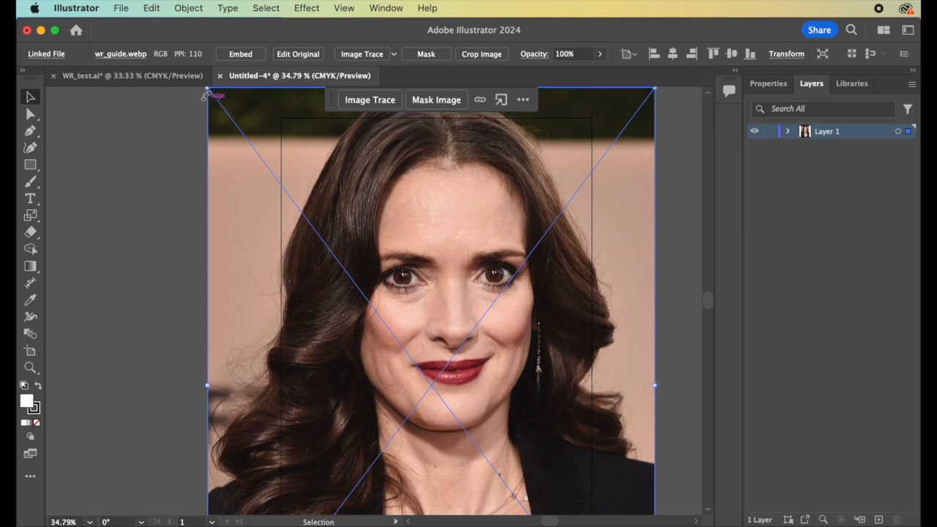
Step: Scale the photo down proportionally to about the artboard's width and align it over the artboard
drag(209, 91, 342, 267)
drag(414, 296, 429, 205)
drag(429, 211, 429, 209)
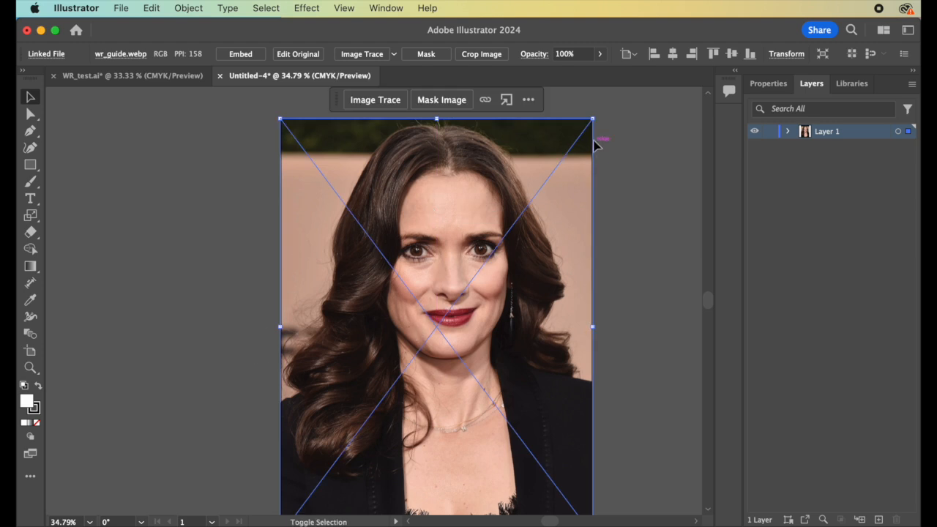
scroll(564, 263, down, 3)
scroll(564, 264, up, 2)
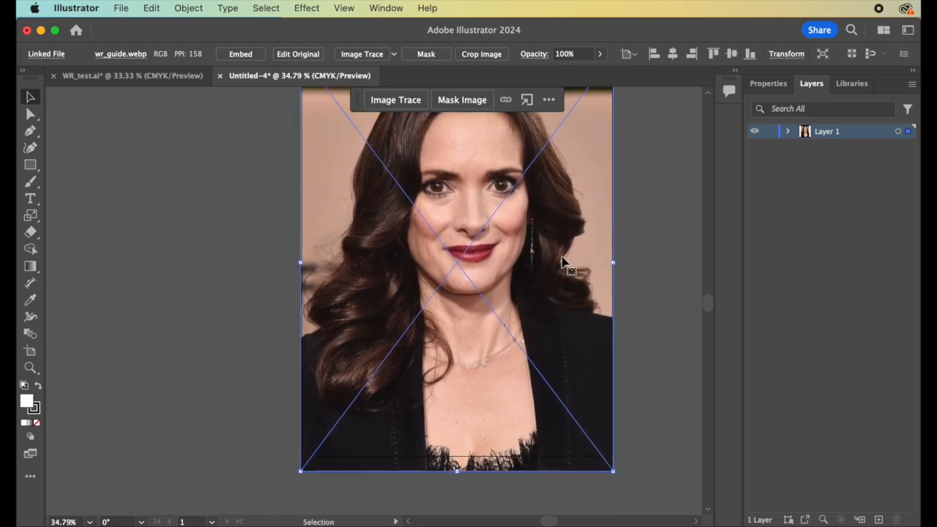
mouse_move(500, 397)
mouse_down()
mouse_move(499, 375)
mouse_move(500, 395)
mouse_up()
scroll(454, 477, up, 2)
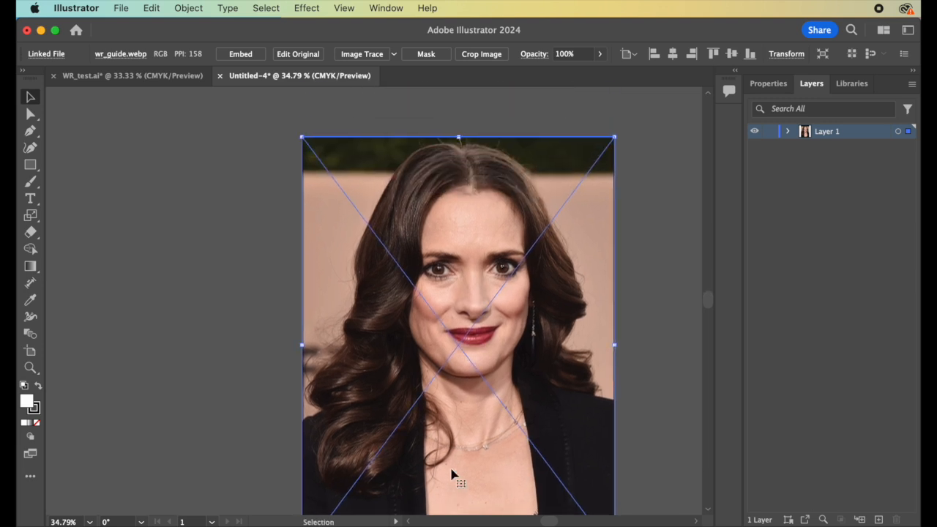
mouse_move(529, 179)
mouse_down()
mouse_move(530, 189)
mouse_move(529, 172)
mouse_up()
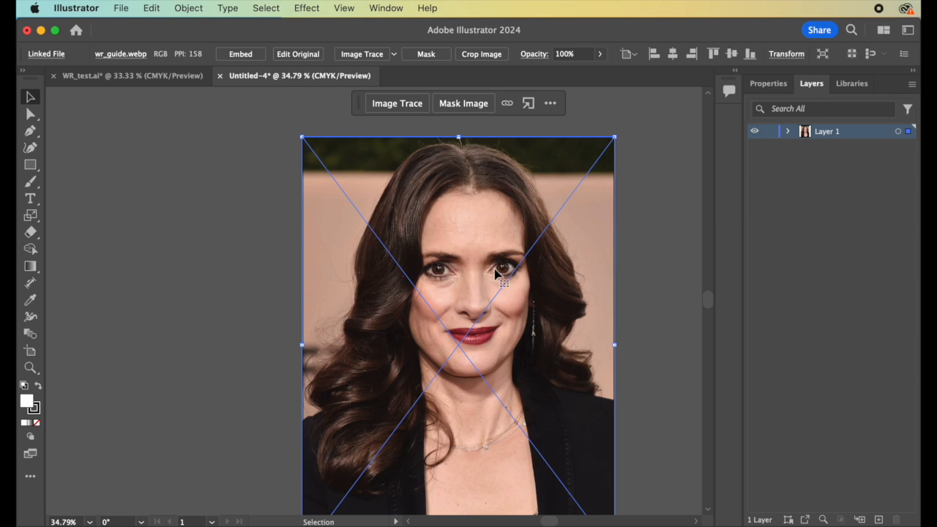
Step: Scale the photo down slightly in proportion and reposition it to leave a narrow white margin inside the artboard's edges
drag(614, 139, 599, 140)
drag(460, 262, 468, 258)
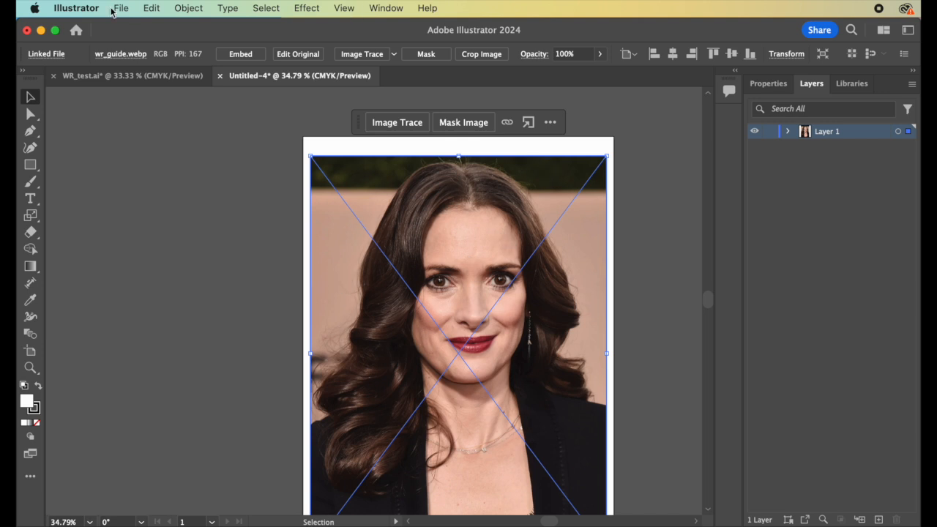
Step: Hide the WR_Guide layer in WR_test.ai to examine the finished vector portrait, and return to the Untitled-4 document
click(160, 74)
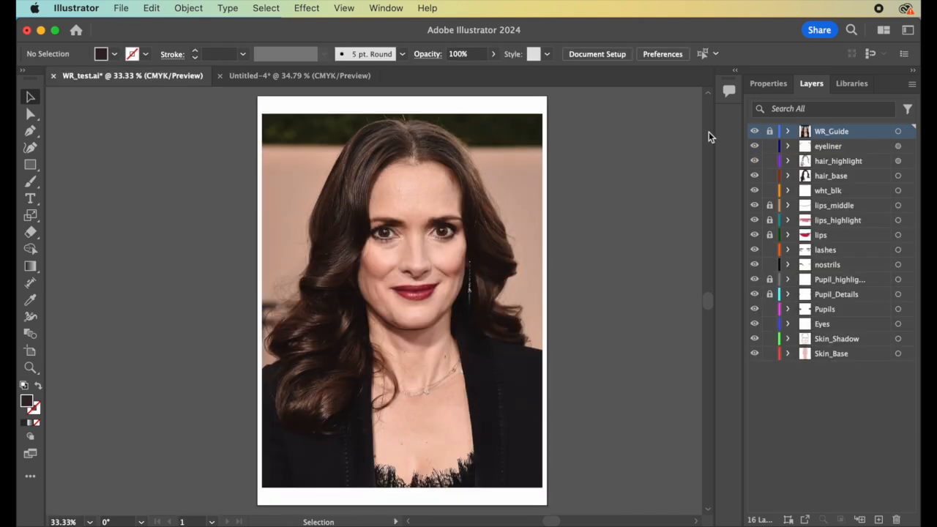
click(755, 132)
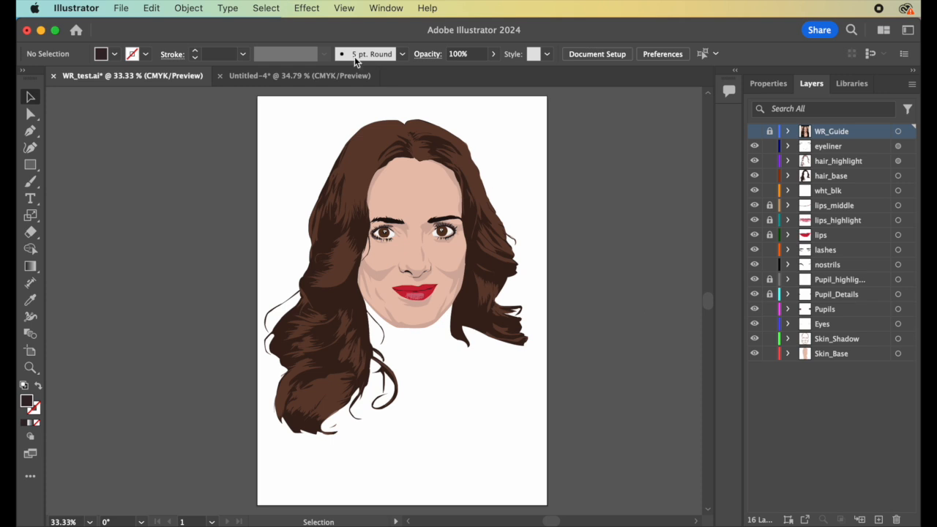
click(269, 76)
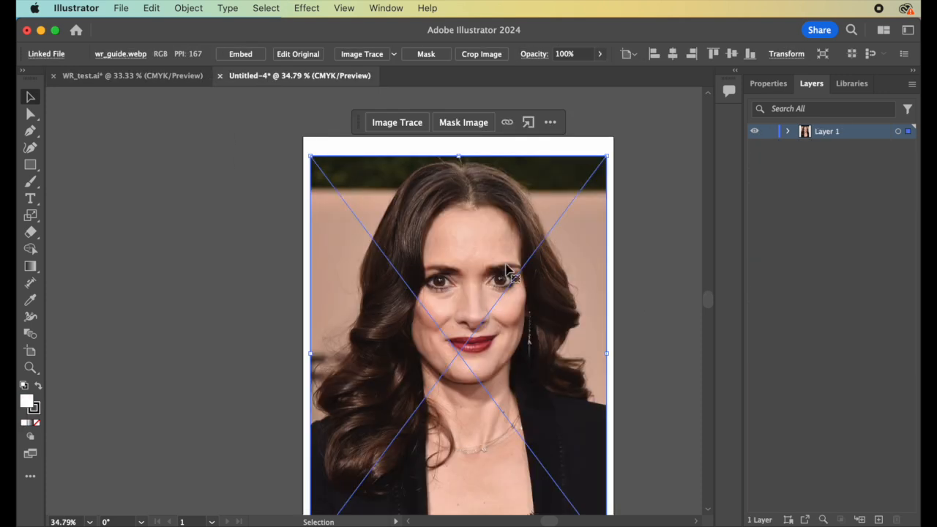
Step: Rename the photo's layer as guide_image_layer and lock it
double_click(830, 135)
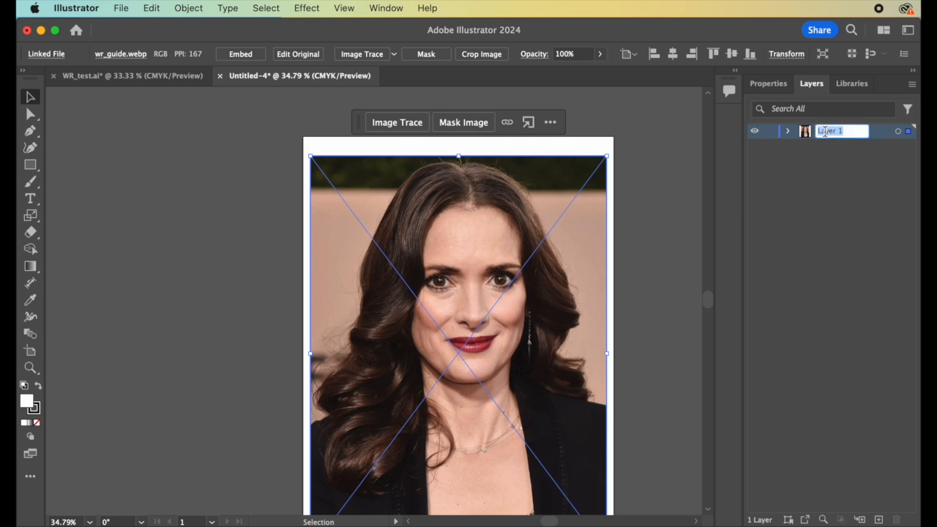
text(guide)
text(_)
text(image_)
text(layer)
key(Return)
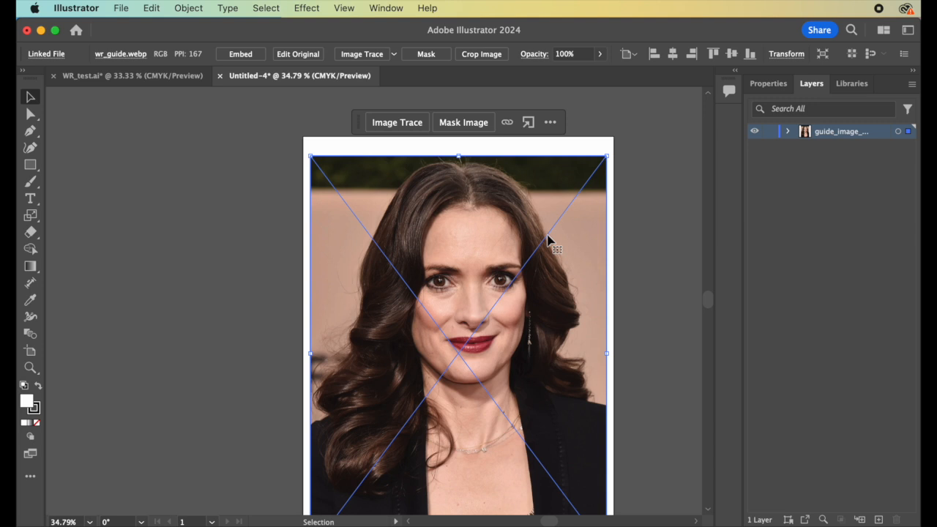
click(769, 133)
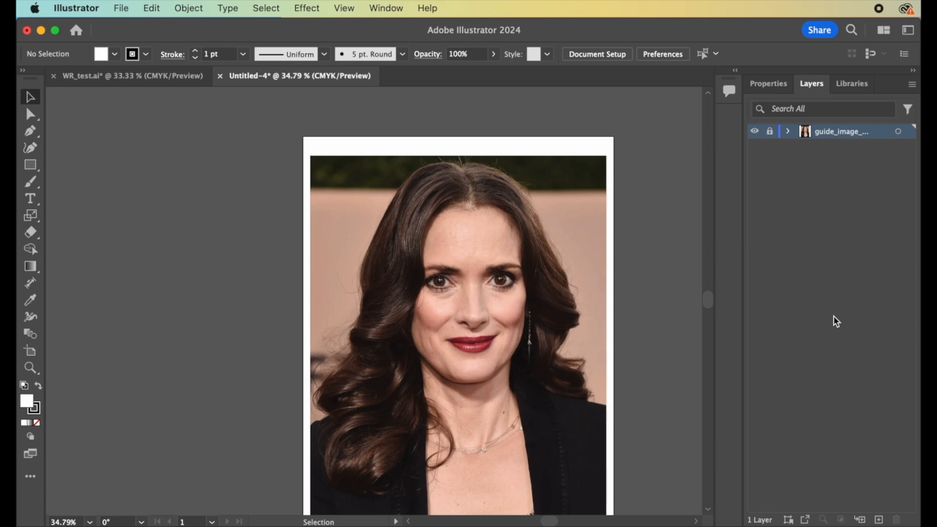
Step: Check the layer stack in WR_test.ai, and add a targeted layer named skin_base_layer above the guide layer in Untitled-4
click(162, 79)
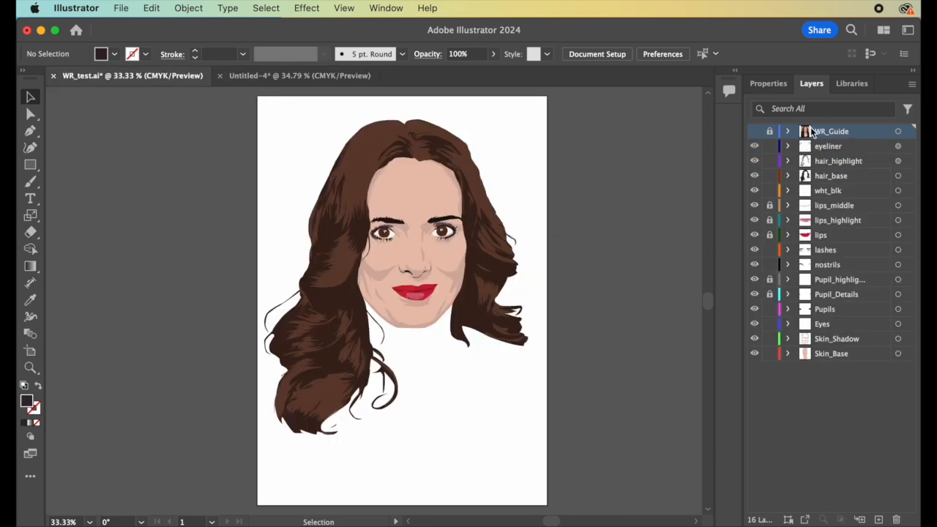
click(305, 80)
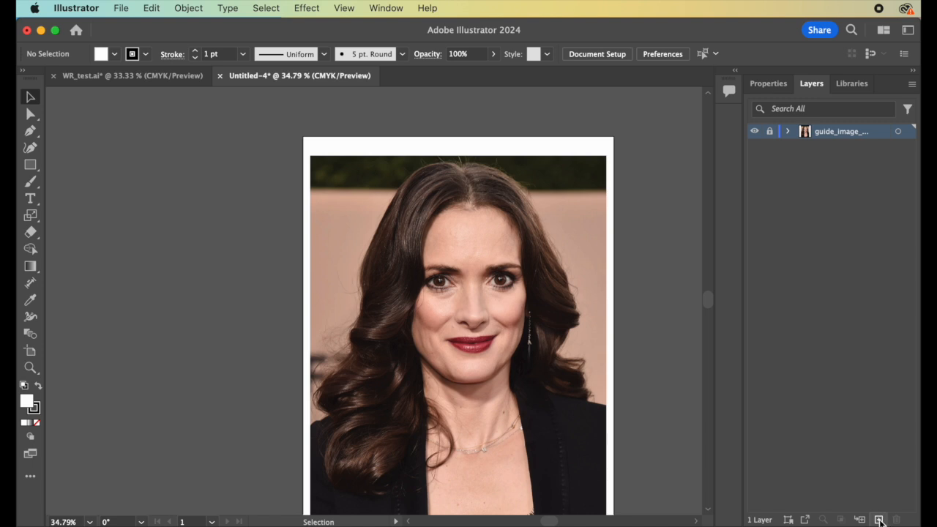
click(880, 520)
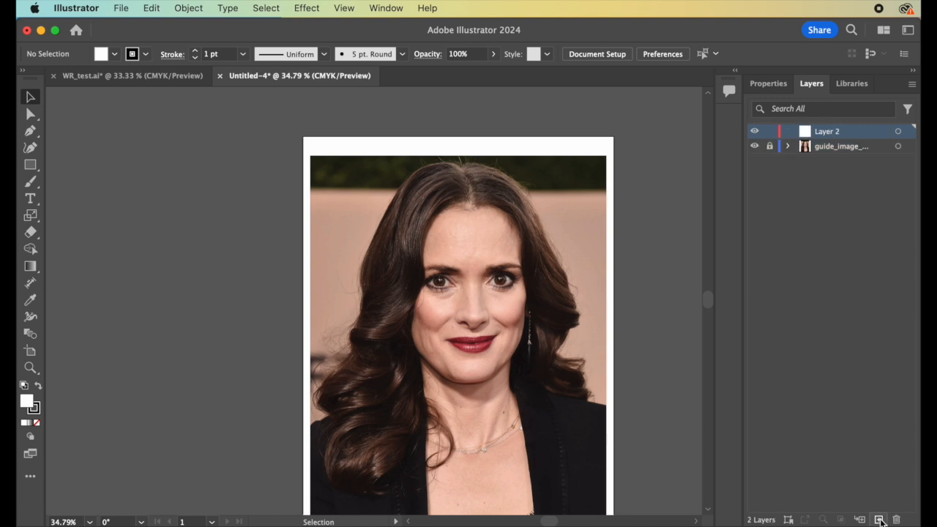
double_click(824, 132)
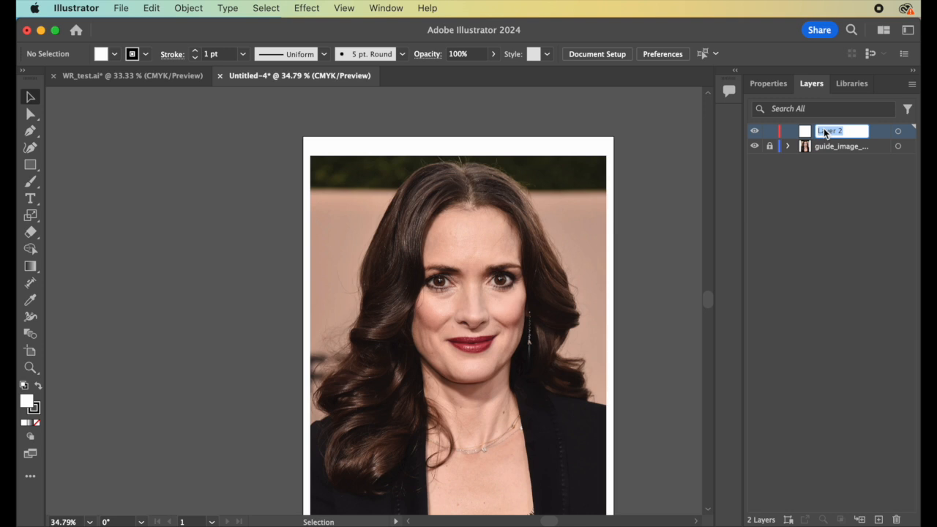
text(skin_base_layer)
key(Return)
click(898, 133)
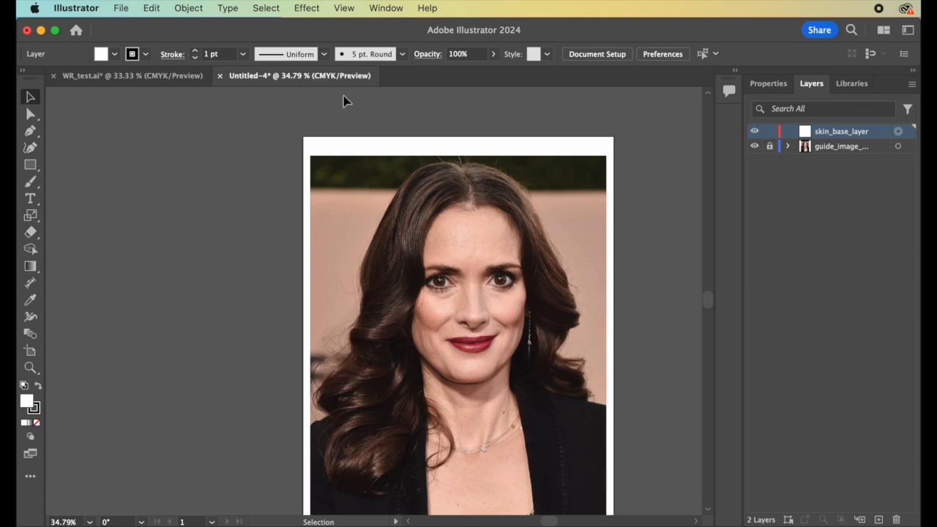
Step: Activate the Pen tool, and hide the Control bar and show it again
click(29, 133)
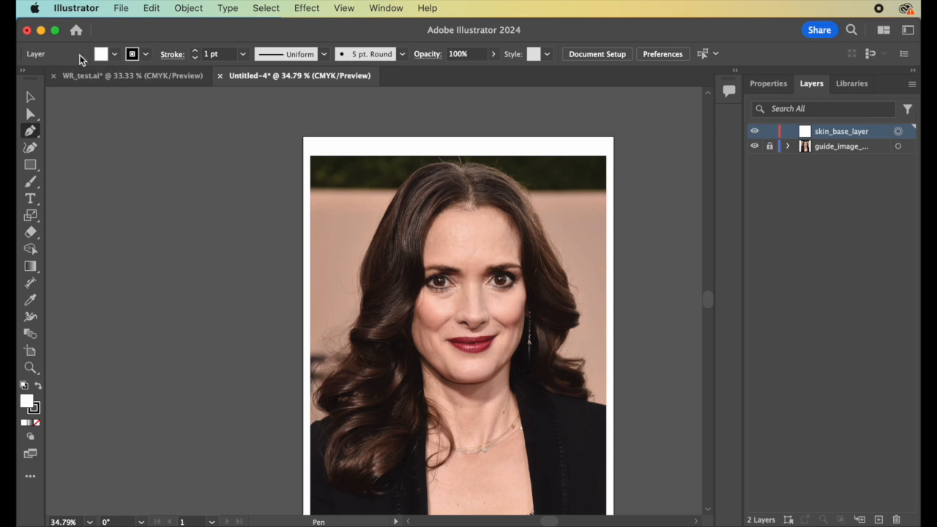
click(387, 7)
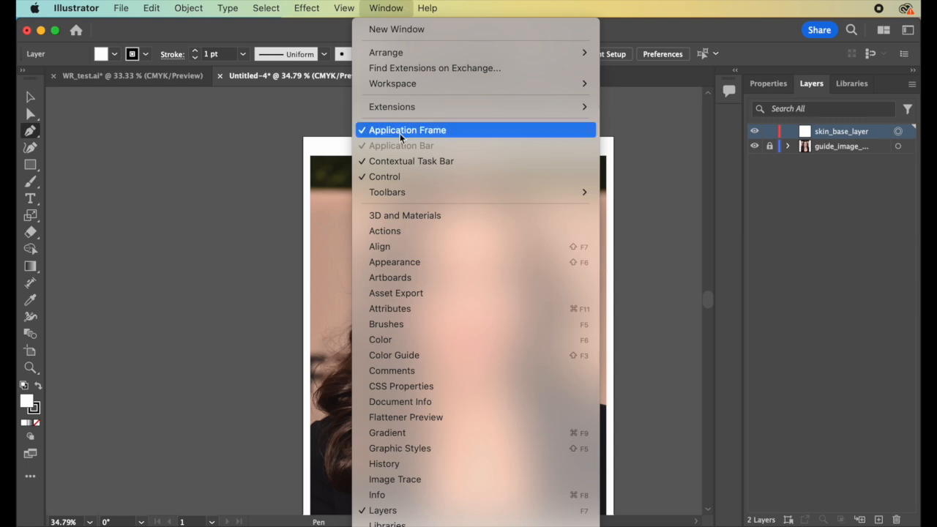
click(399, 176)
click(386, 8)
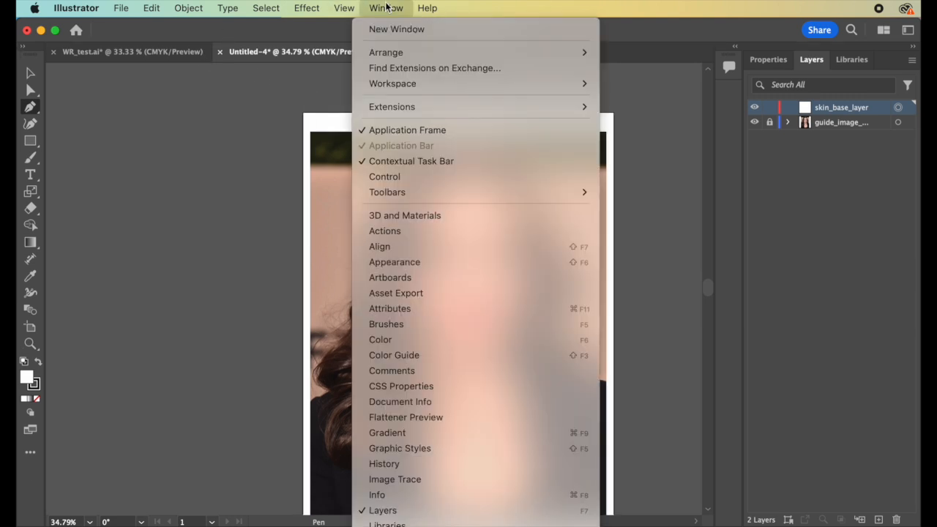
click(388, 176)
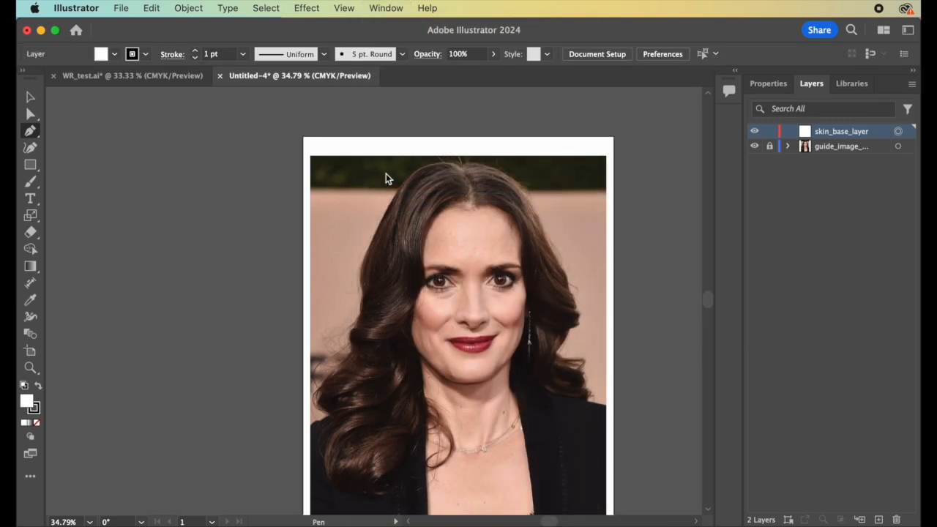
click(393, 6)
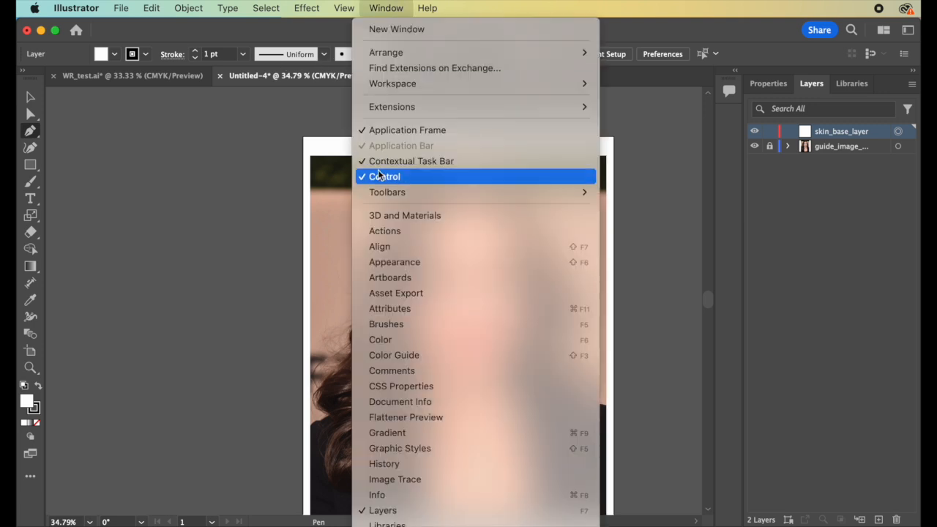
click(376, 7)
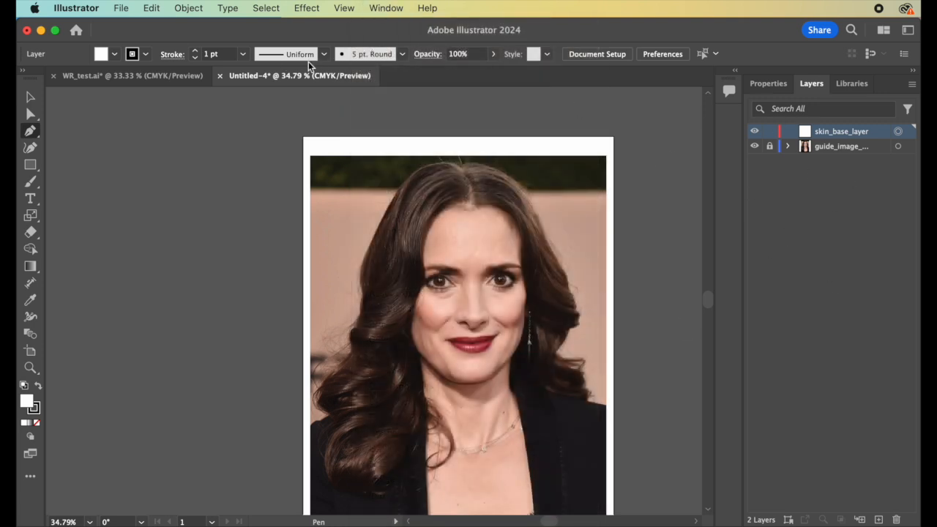
click(380, 8)
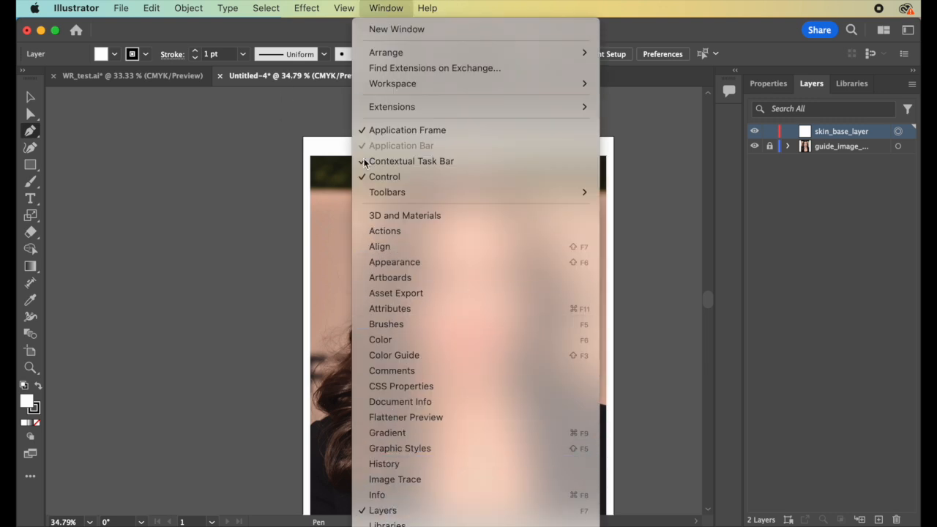
mouse_move(476, 192)
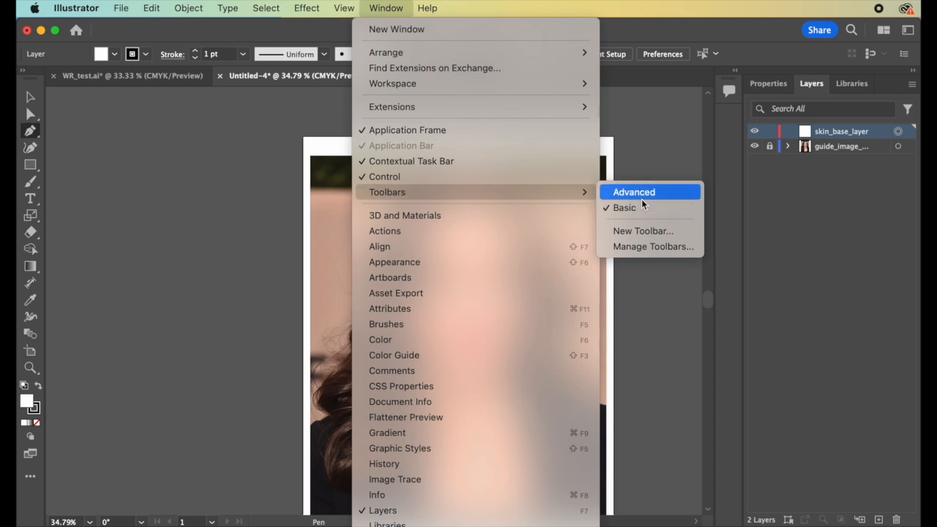
click(133, 152)
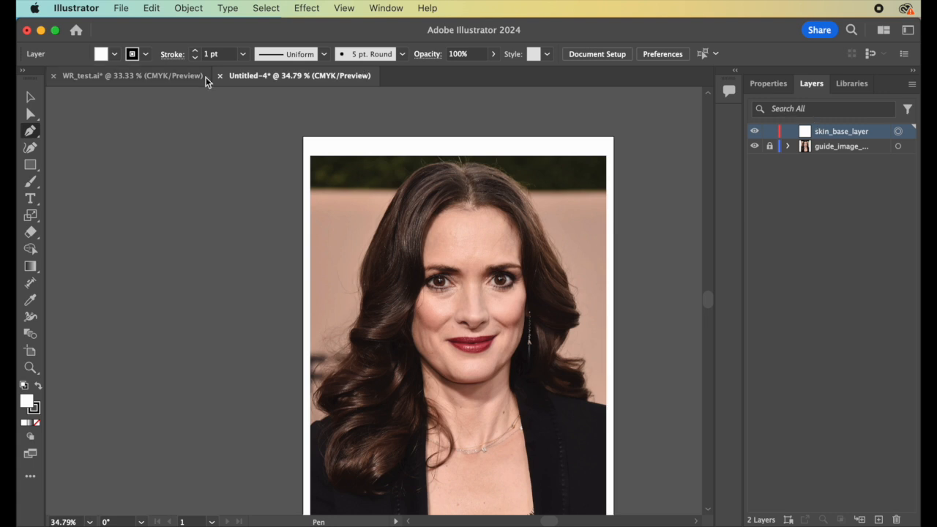
Step: Sample a light peach skin tone from the forehead as the fill with the Eyedropper, and activate the Pen tool
click(30, 131)
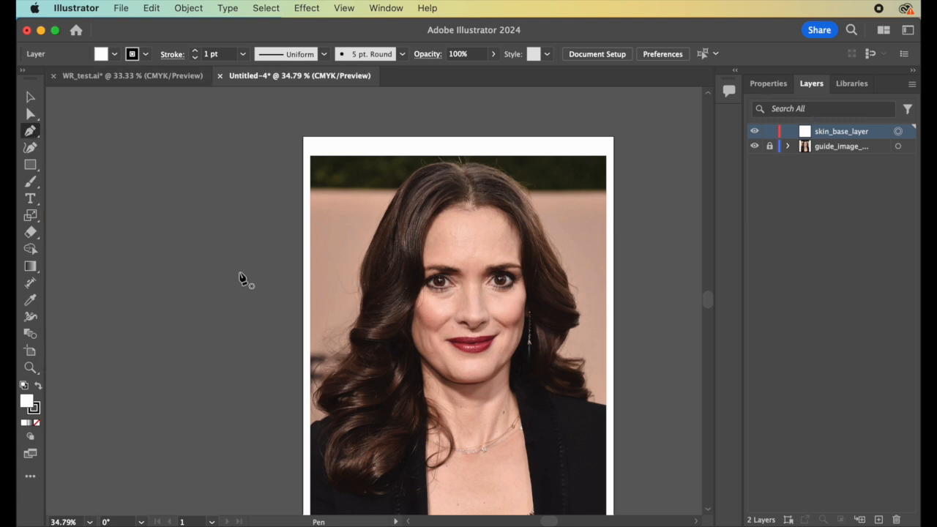
key(alt)
scroll(445, 287, up, 5)
scroll(445, 287, down, 3)
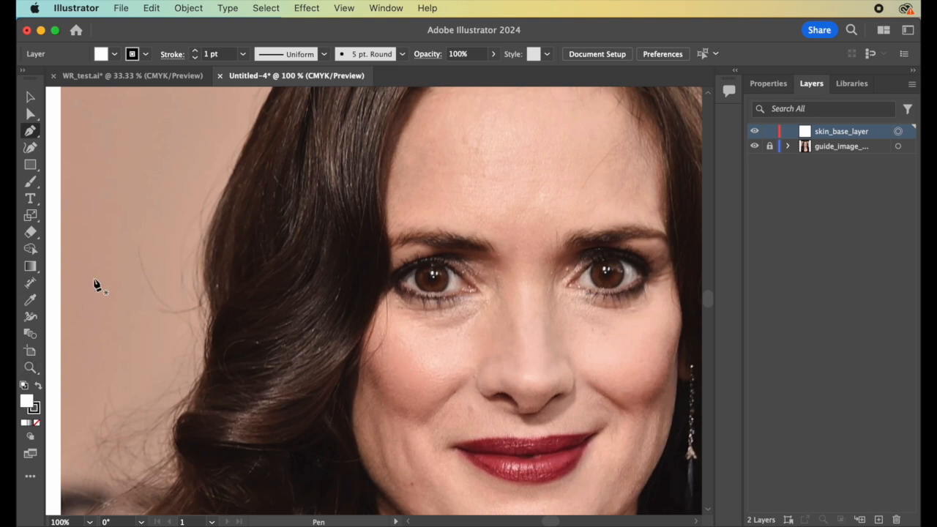
click(32, 303)
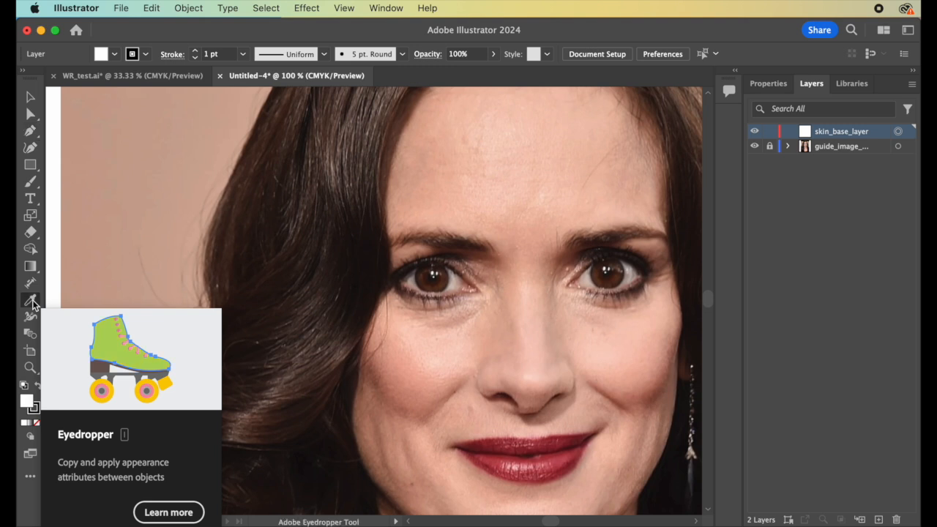
click(439, 189)
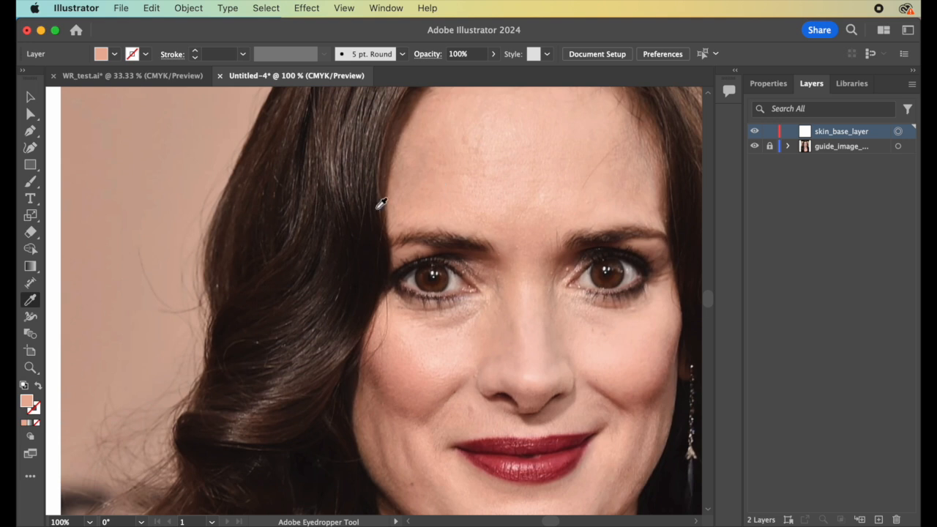
click(456, 201)
click(498, 131)
click(666, 400)
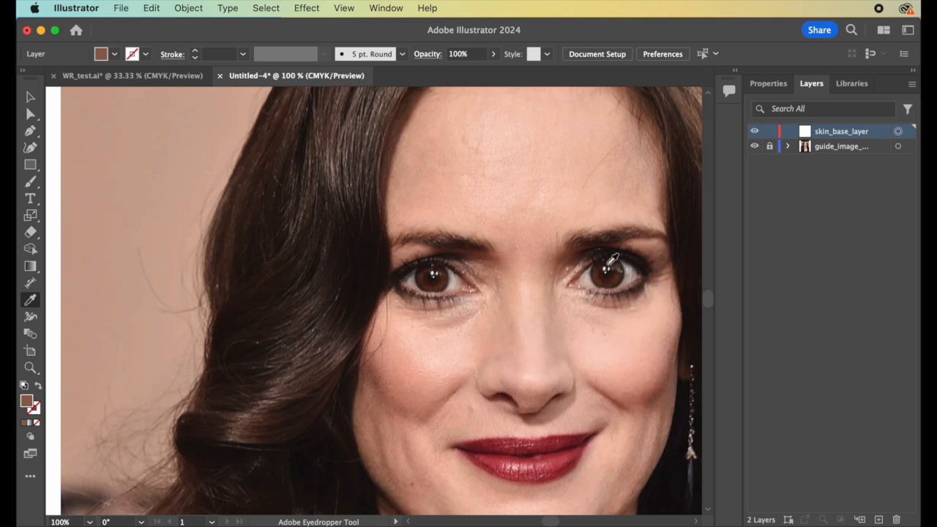
click(455, 195)
click(31, 131)
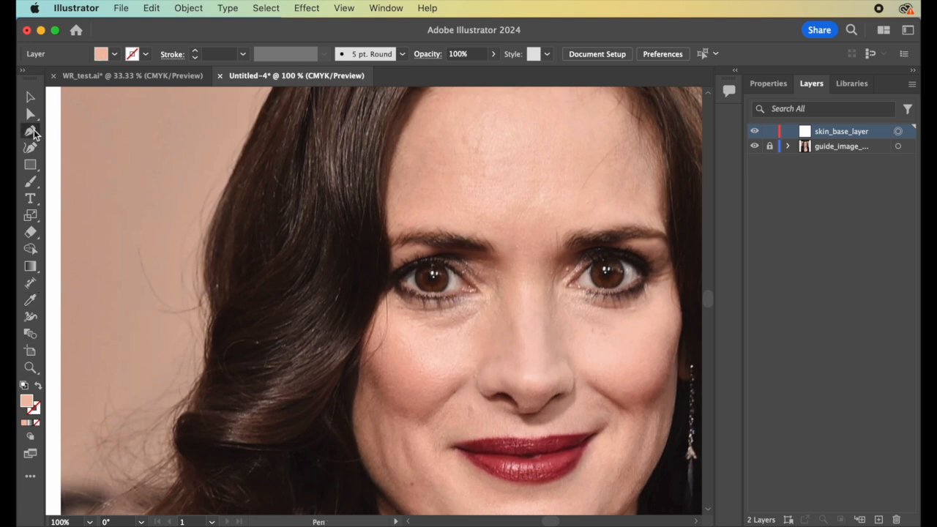
Step: Examine how the face shapes are built without outlines in WR_test.ai, and return to the Untitled-4 document
click(214, 55)
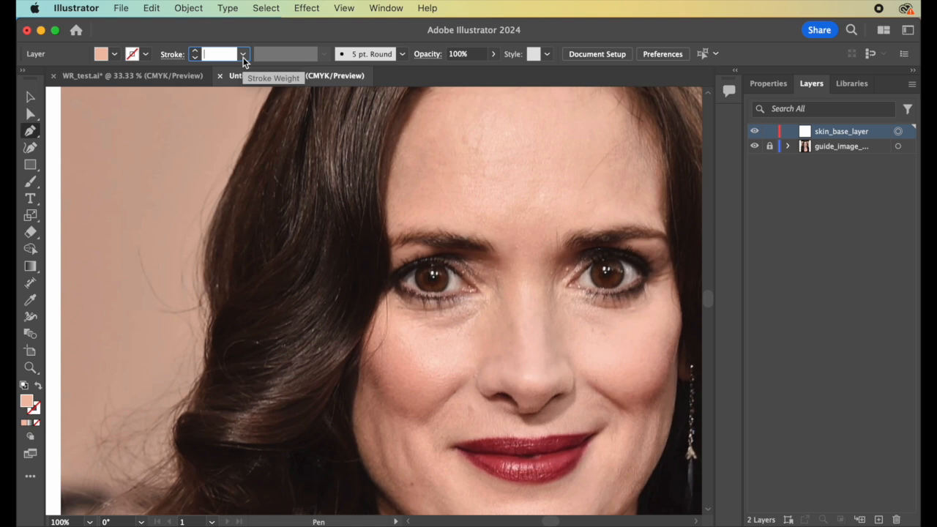
click(121, 75)
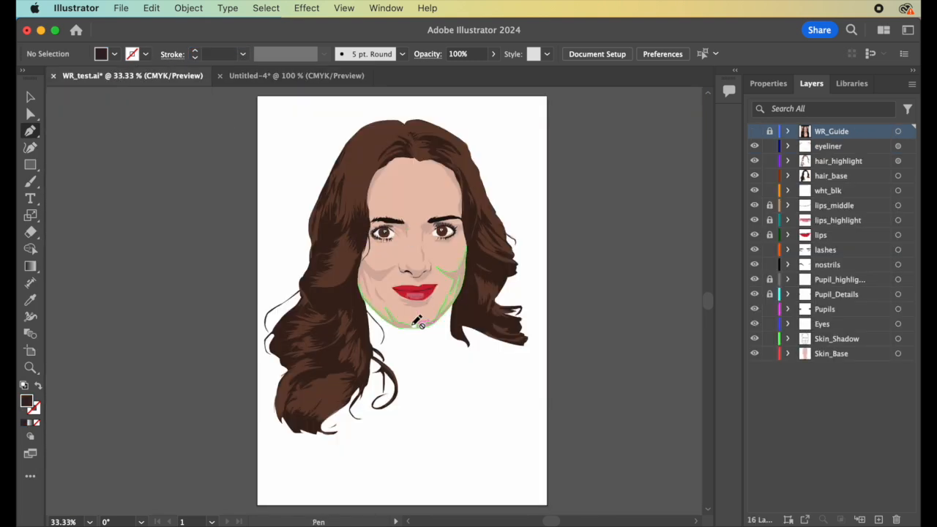
click(356, 242)
click(238, 78)
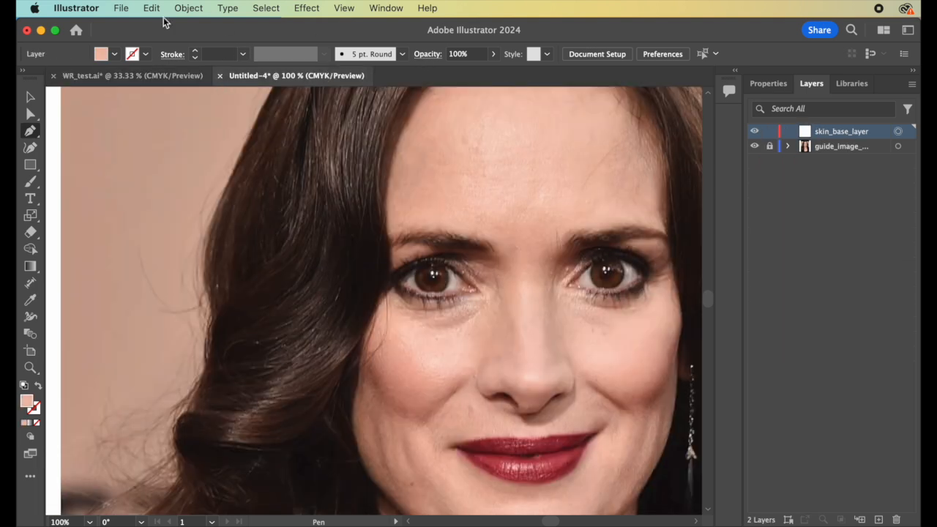
Step: Set the stroke weight to 0 pt for the skin base shape
click(214, 53)
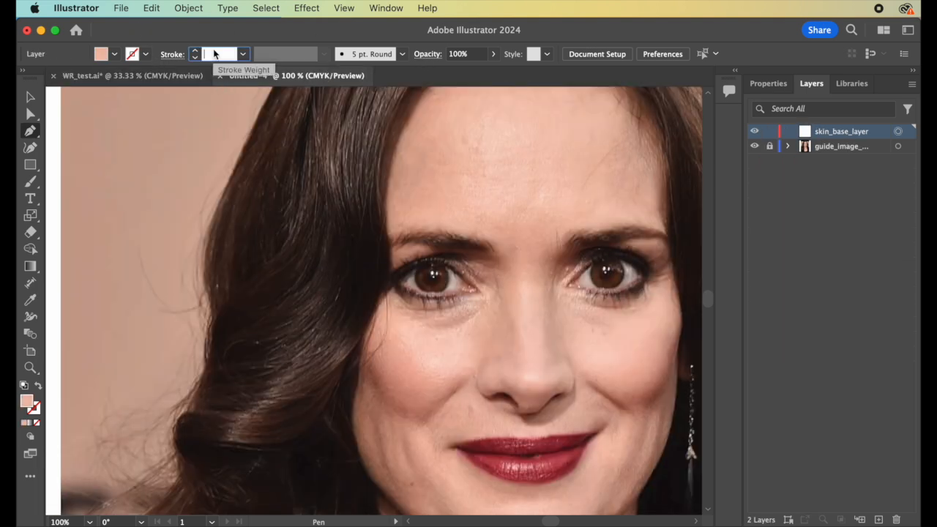
text(0)
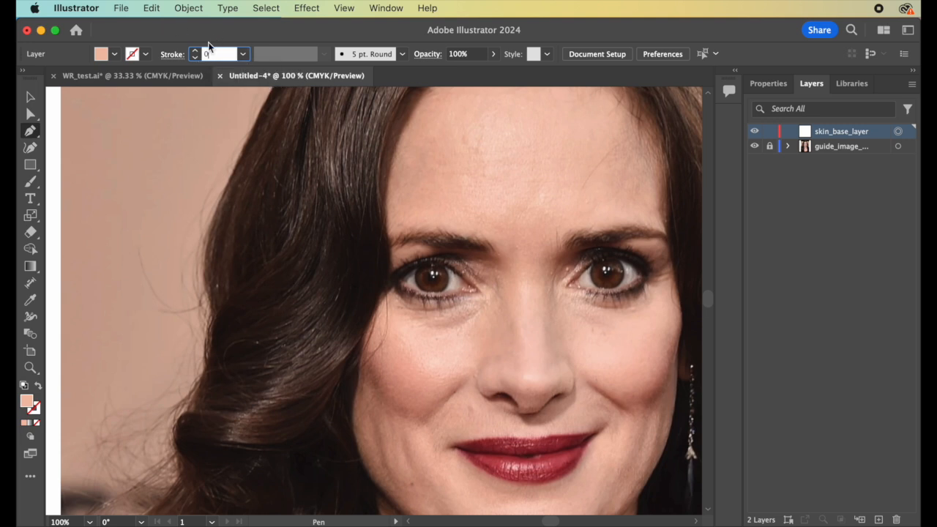
key(Return)
Step: Check the None swatch among the stroke colours, and open the opacity value for editing
click(147, 55)
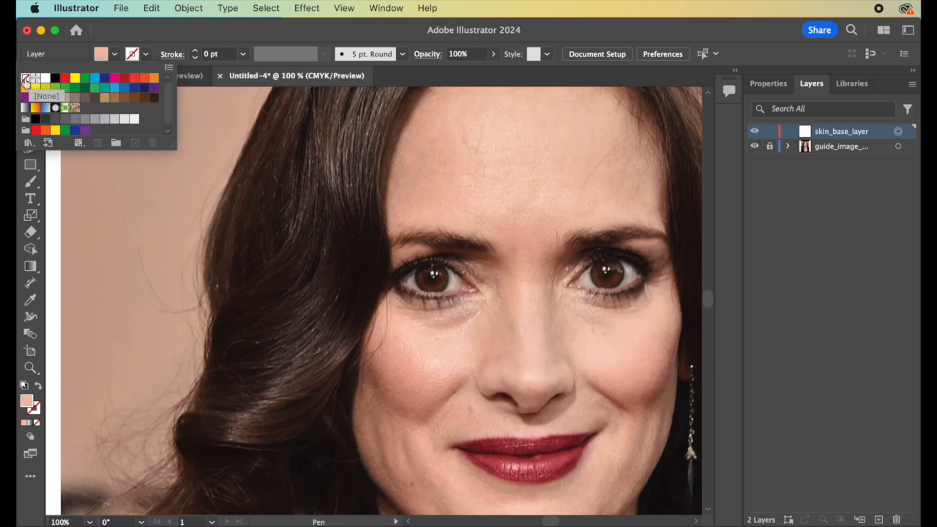
click(219, 34)
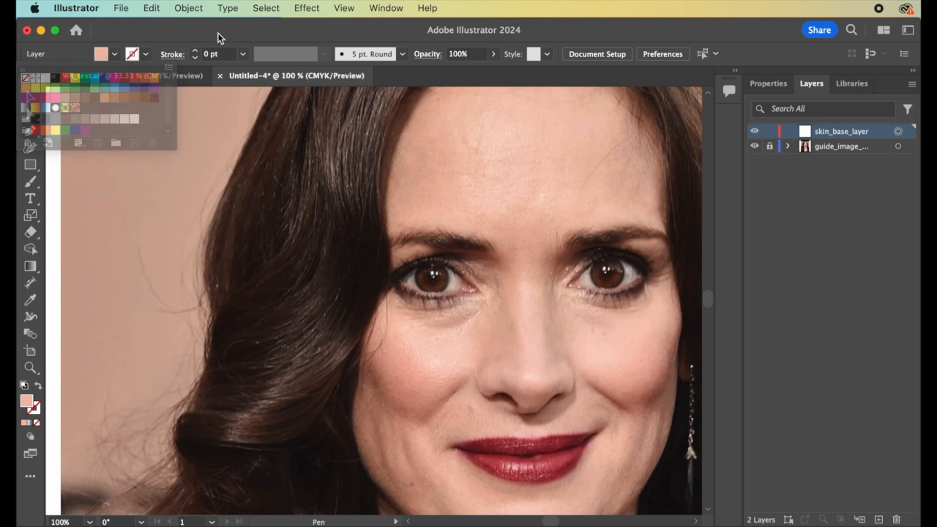
click(460, 58)
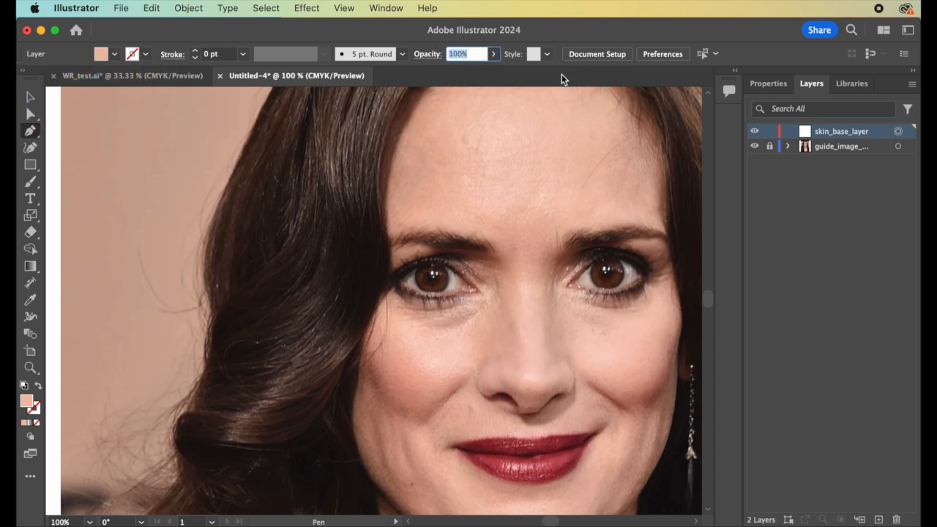
Step: Set the skin_base_layer opacity to 70%
text(70)
key(Return)
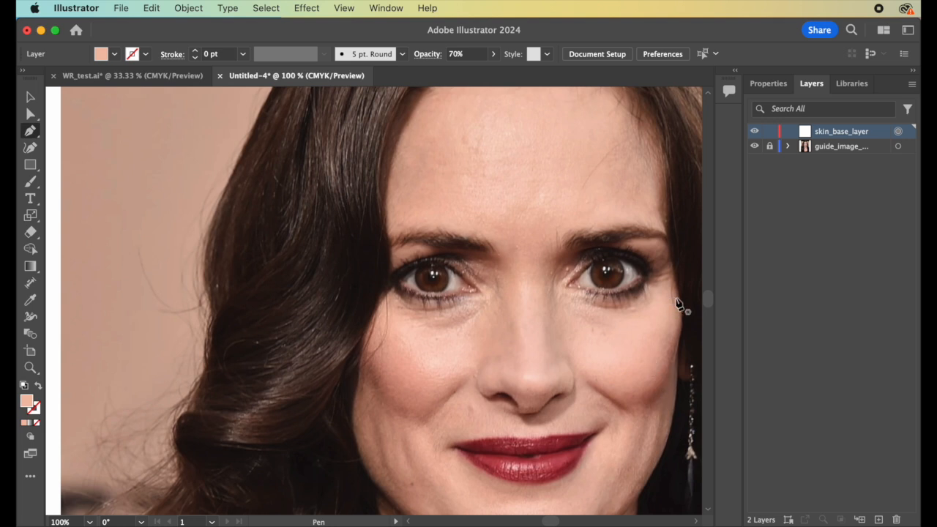
Step: Examine the face contour in the reference photo, compare it with the finished portrait in WR_test.ai, and return to the Untitled-4 document
scroll(673, 374, right, 3)
scroll(674, 374, down, 1)
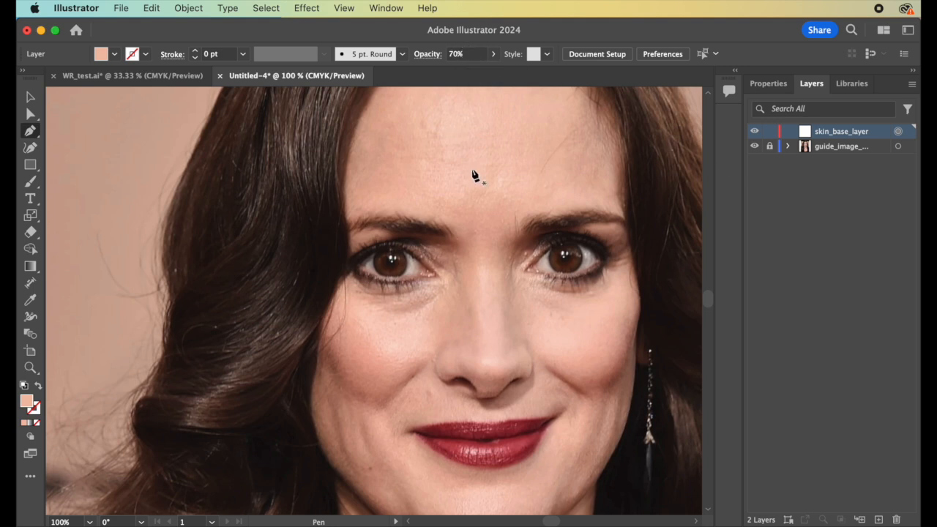
scroll(602, 283, right, 3)
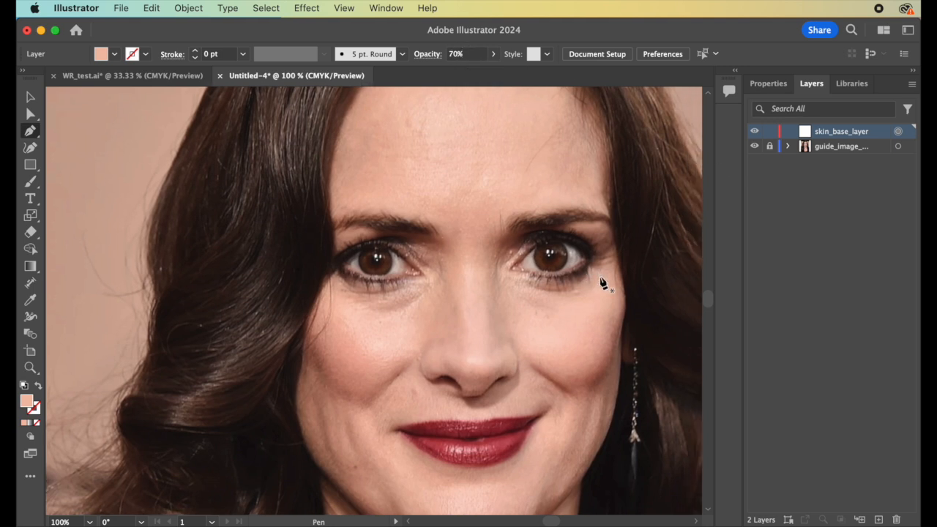
scroll(600, 282, up, 2)
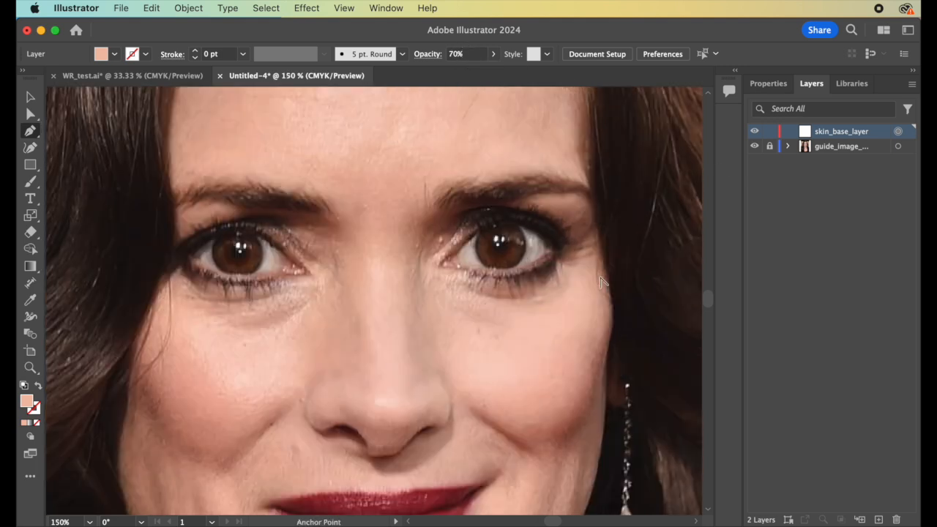
scroll(600, 282, down, 2)
scroll(601, 282, down, 1)
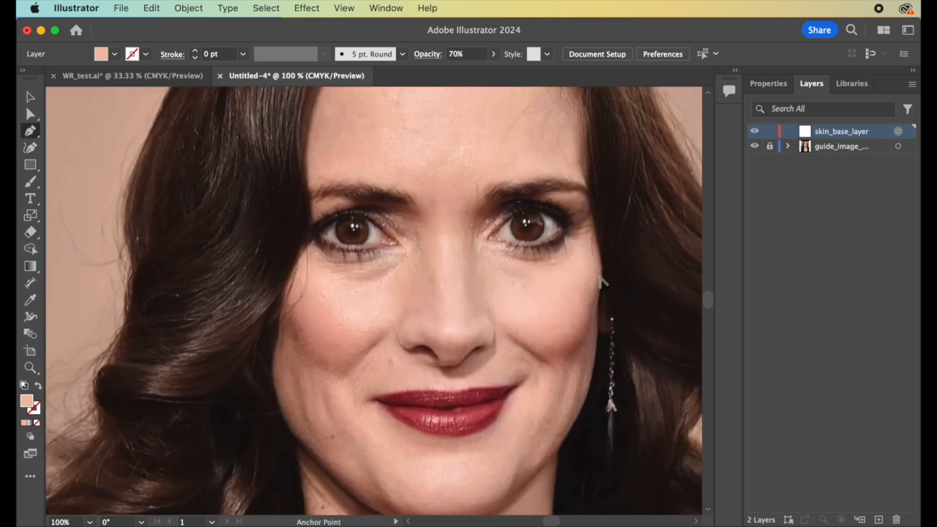
scroll(601, 238, up, 1)
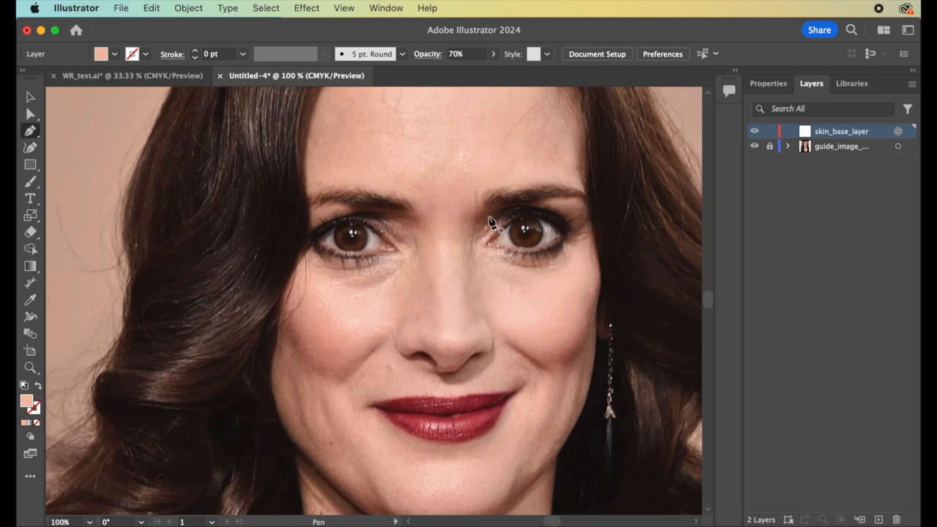
scroll(491, 224, left, 2)
click(151, 76)
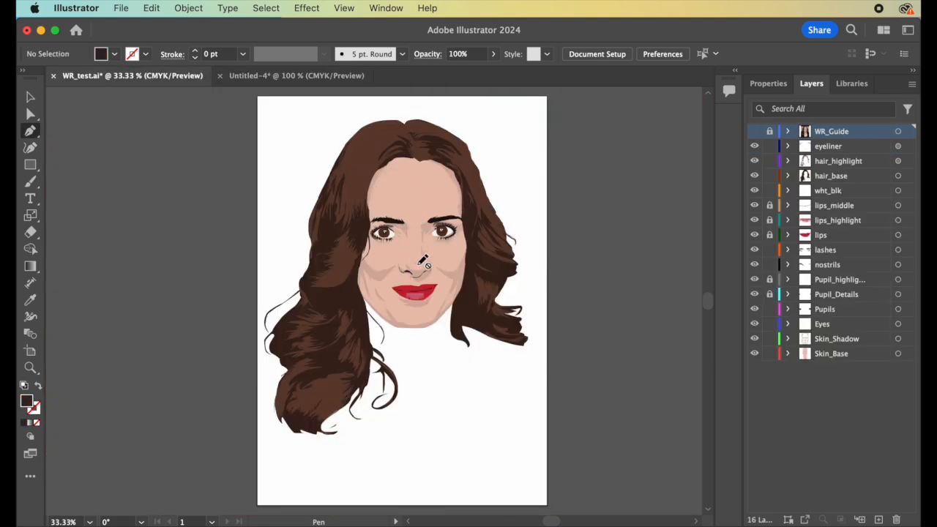
click(341, 77)
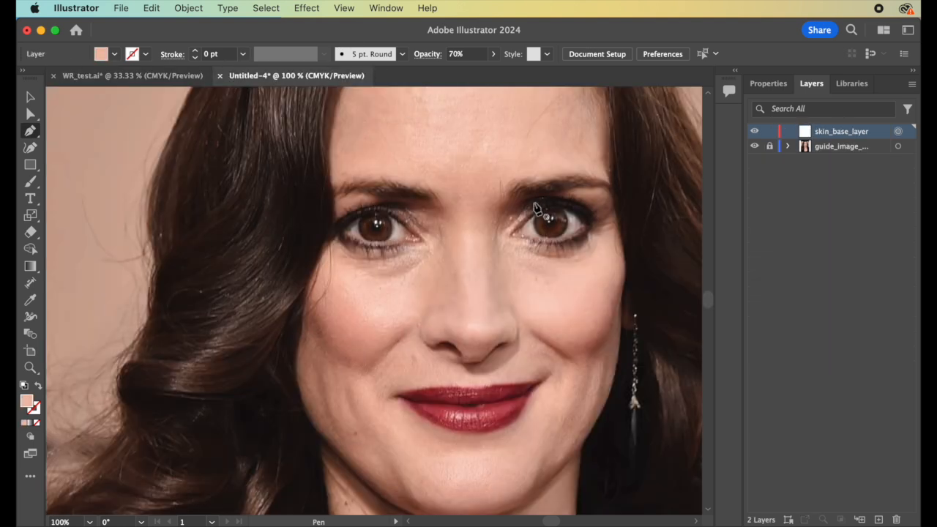
scroll(640, 260, up, 2)
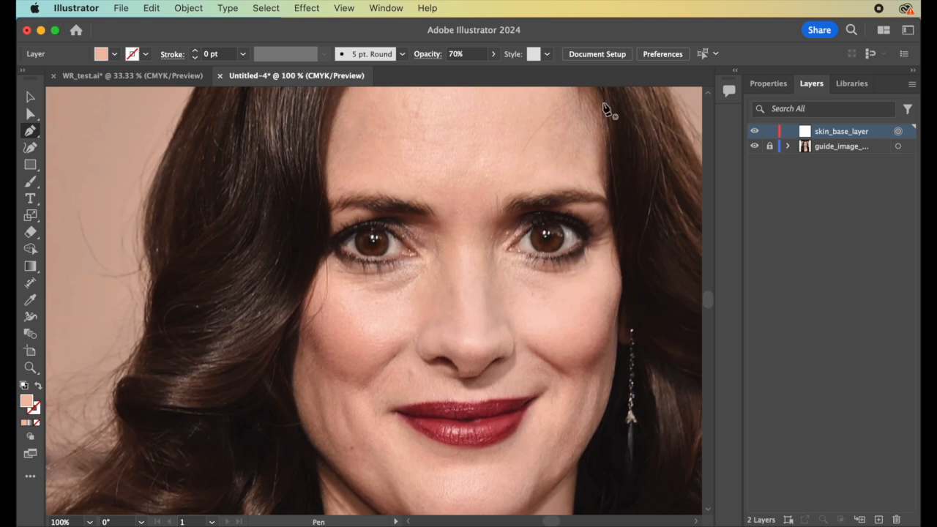
scroll(608, 199, up, 1)
click(607, 196)
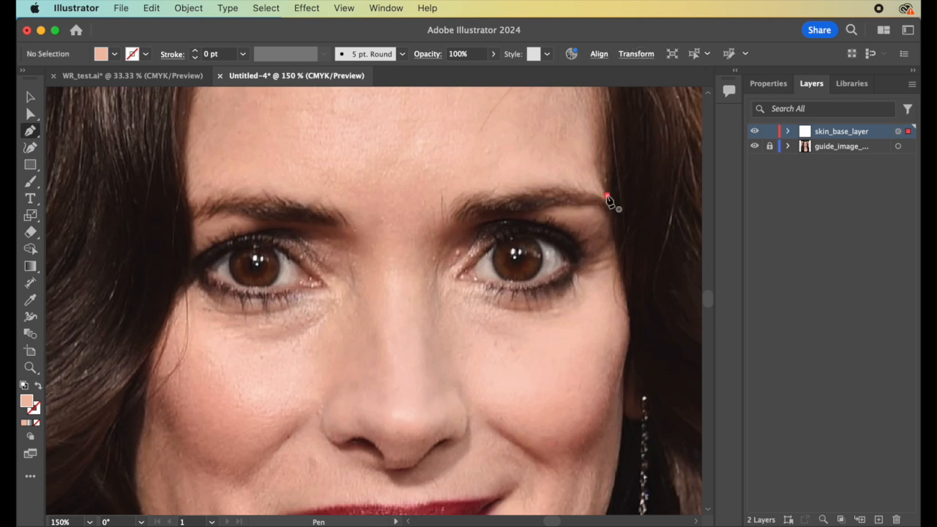
scroll(607, 197, down, 1)
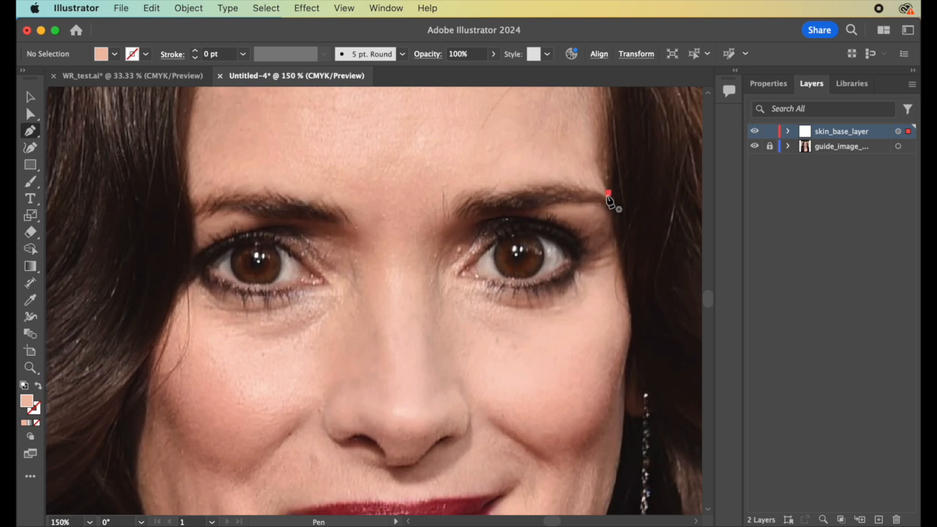
scroll(608, 199, up, 1)
scroll(607, 199, down, 2)
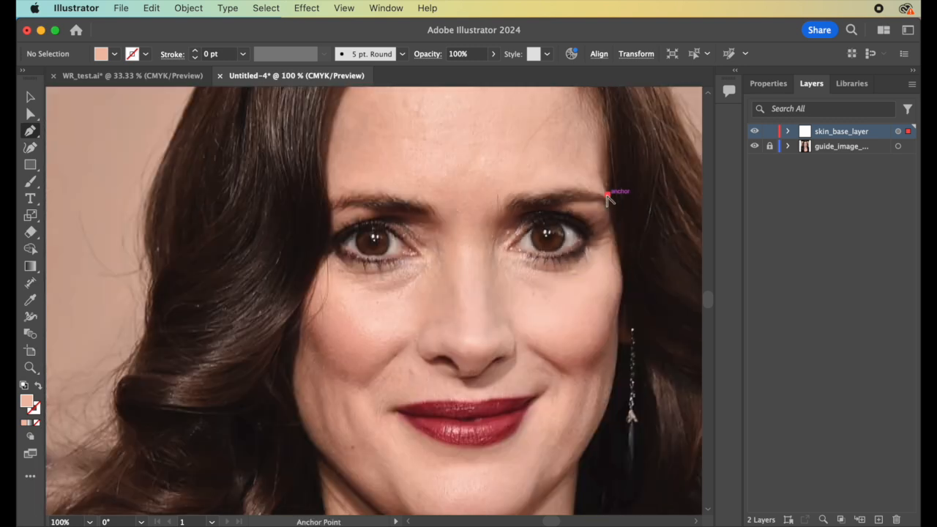
scroll(607, 199, up, 3)
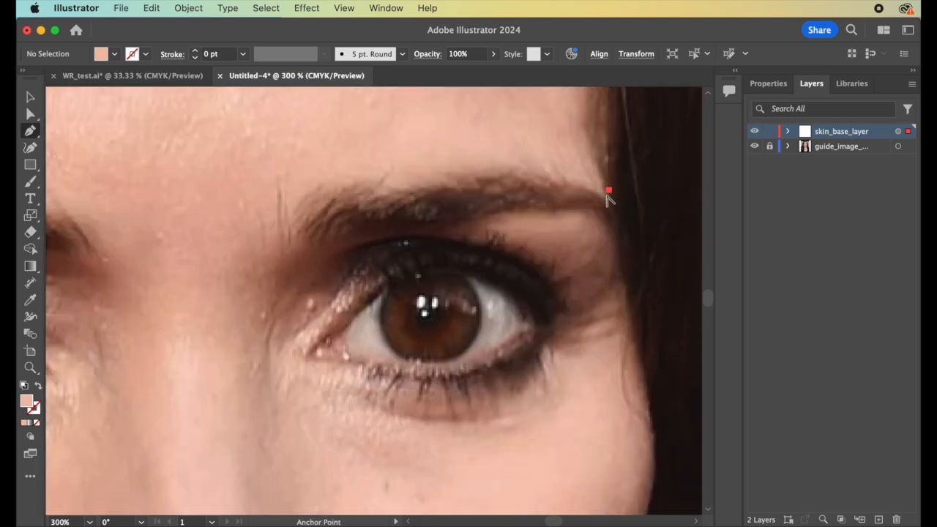
scroll(607, 198, down, 2)
scroll(607, 198, up, 1)
scroll(607, 198, down, 1)
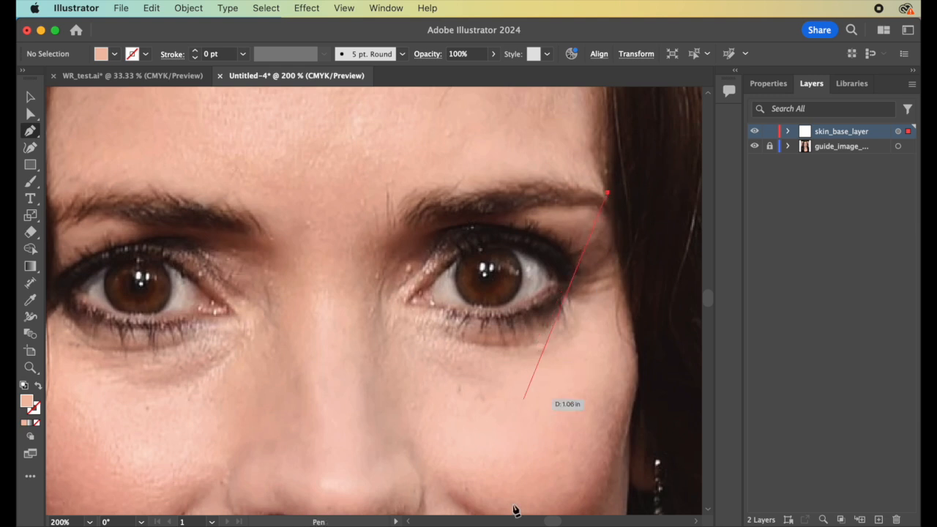
mouse_move(555, 521)
mouse_down()
mouse_move(601, 522)
mouse_move(528, 523)
mouse_move(561, 521)
mouse_move(552, 522)
mouse_up()
right_click(472, 318)
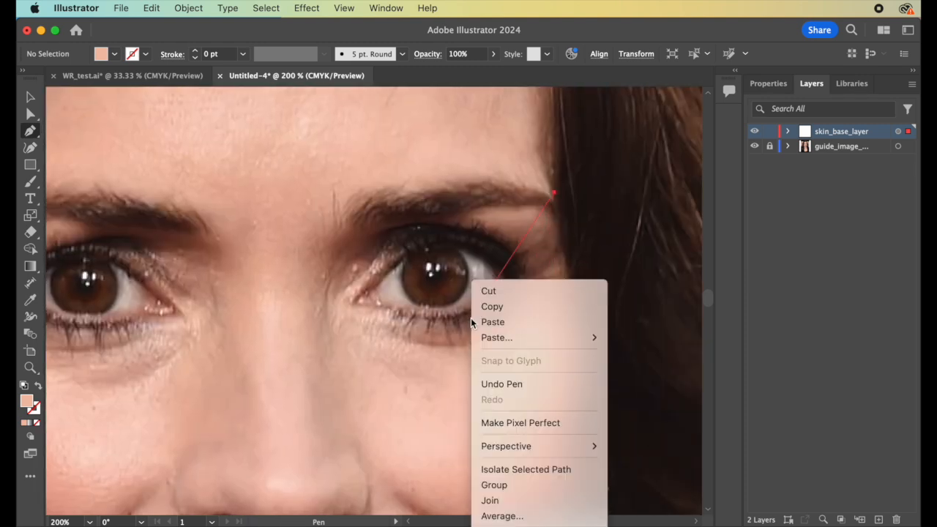
click(453, 245)
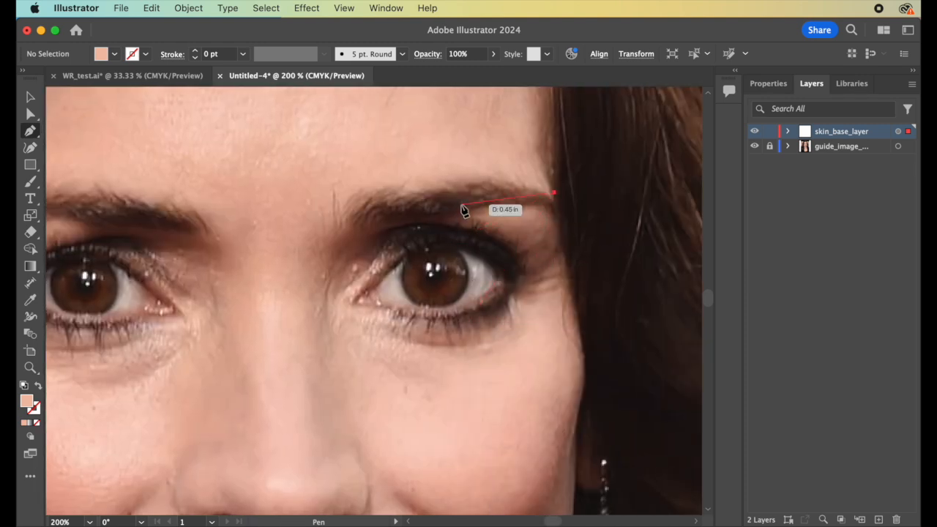
scroll(462, 205, left, 3)
scroll(462, 205, right, 5)
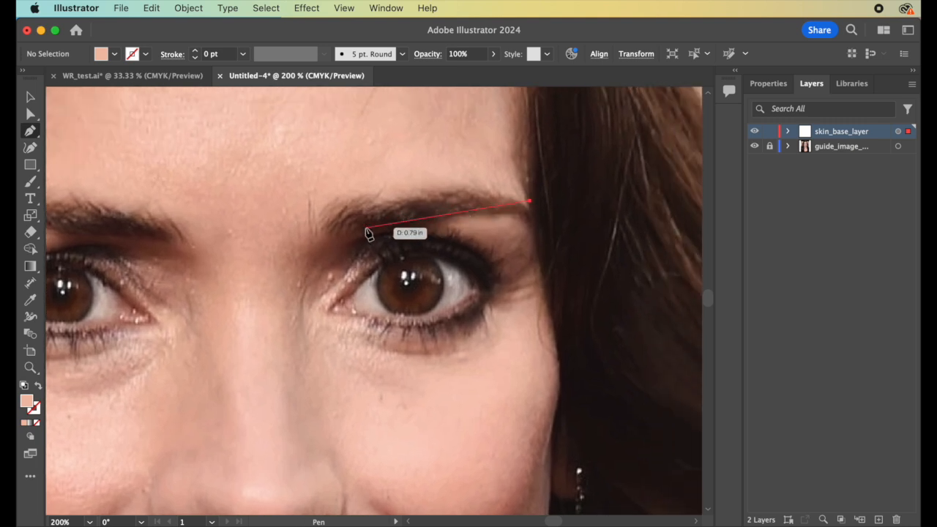
scroll(369, 233, left, 3)
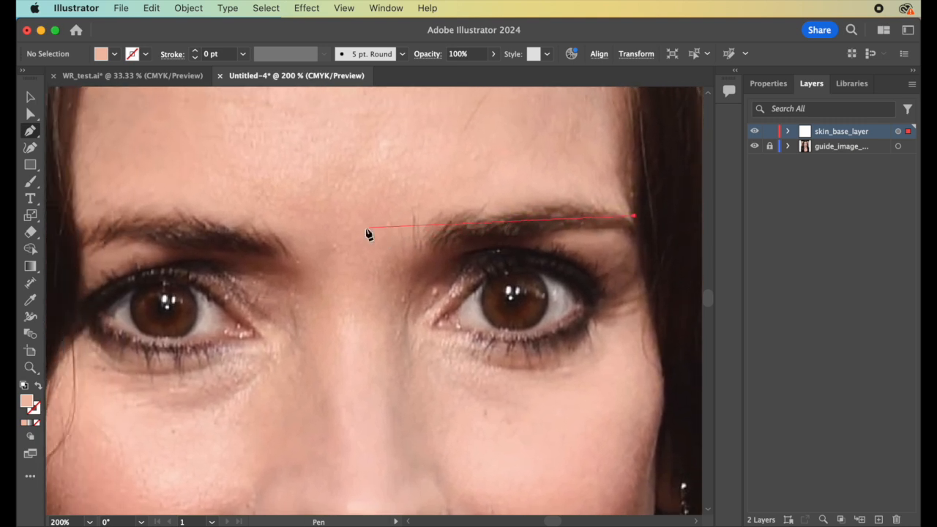
scroll(370, 233, right, 4)
scroll(369, 233, down, 2)
scroll(369, 233, left, 2)
scroll(370, 232, up, 4)
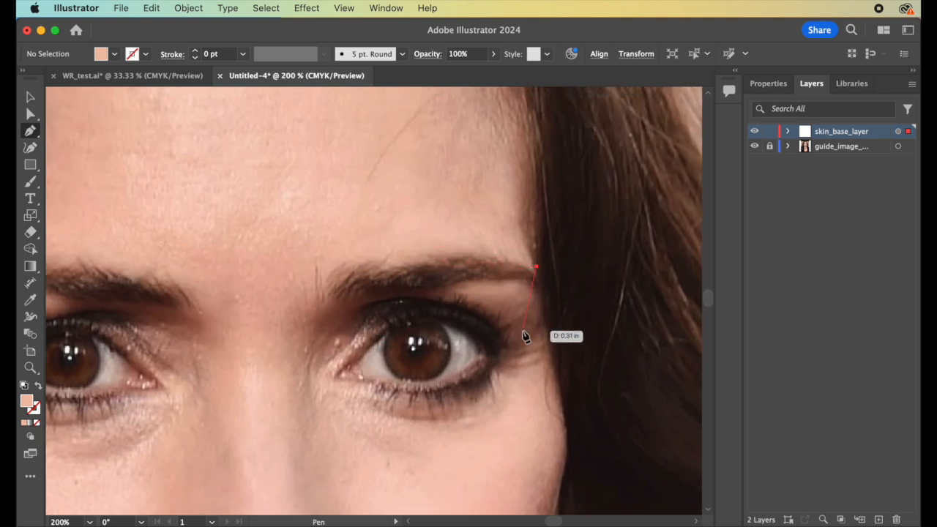
super+click(567, 368)
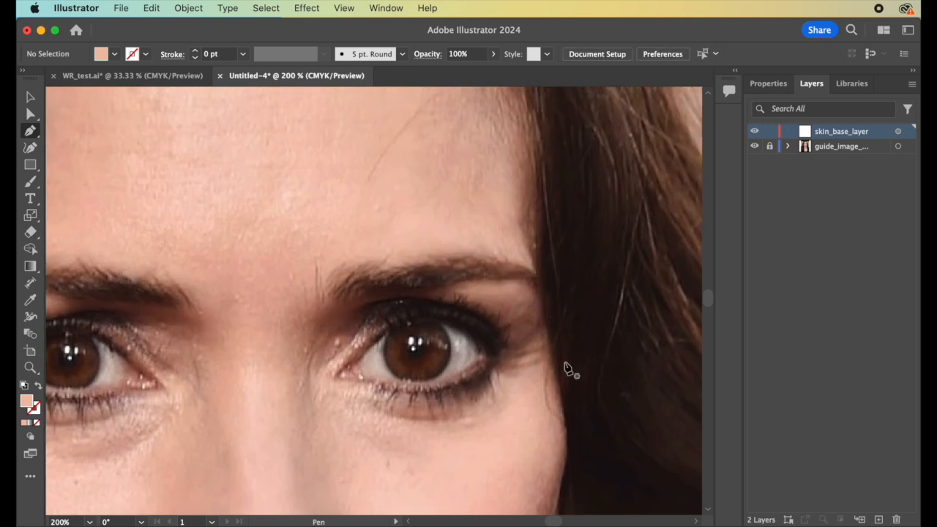
Step: Start the skin base path at the outer tip of the eyebrow on the earring side and add a curved anchor beside the eye
click(542, 270)
scroll(550, 284, down, 2)
scroll(551, 284, left, 2)
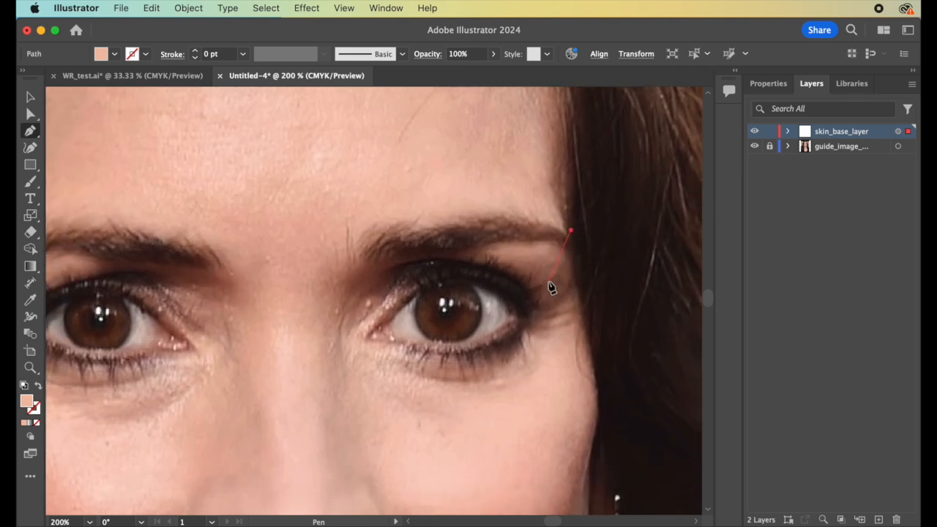
scroll(605, 293, down, 2)
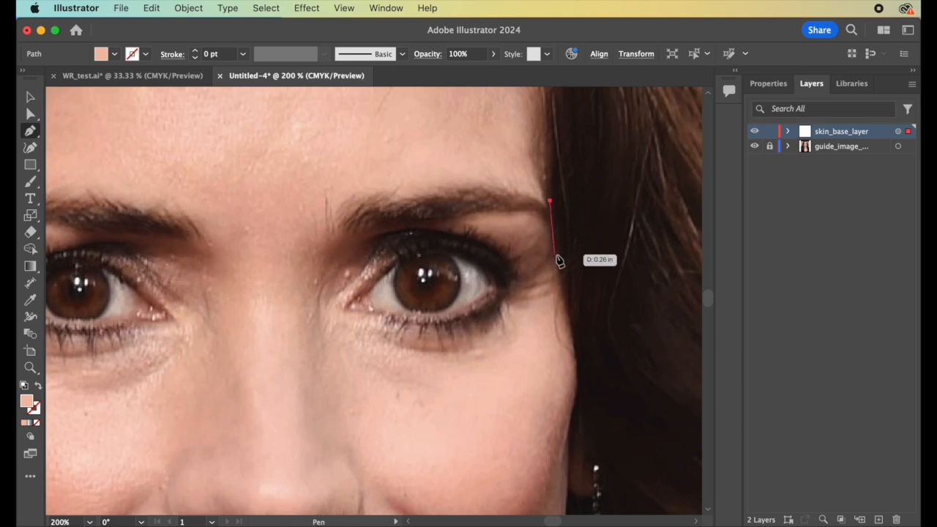
click(554, 250)
click(555, 264)
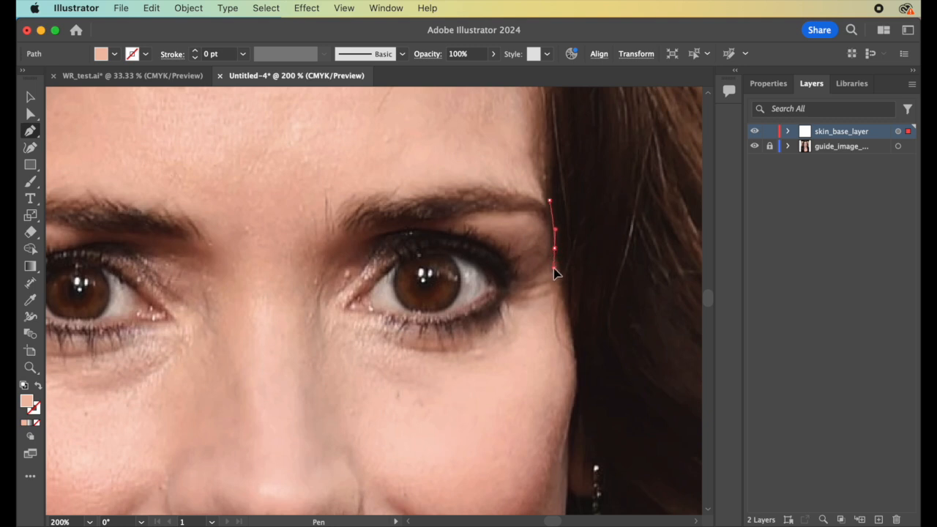
click(554, 269)
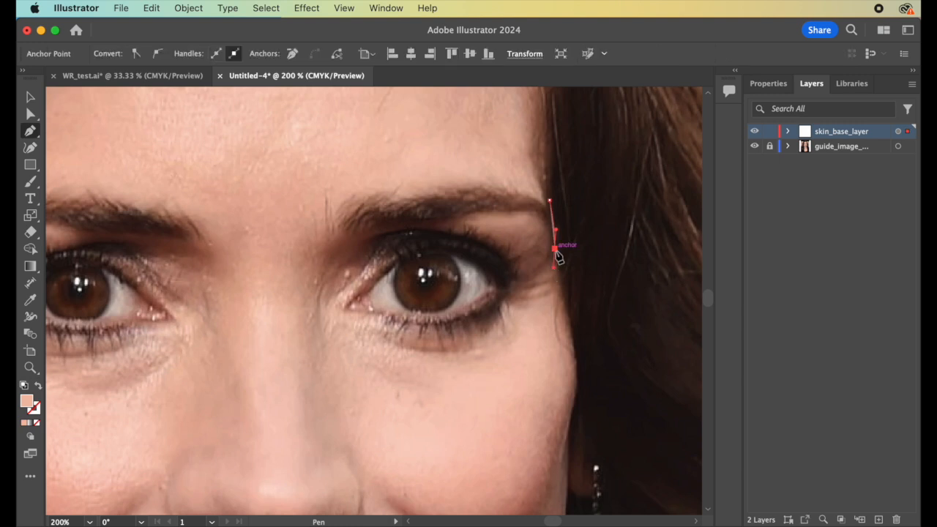
Step: Retract the outgoing handle of the anchor beside the eye and extend the path along the hairline to the upper cheek
scroll(598, 276, down, 2)
drag(564, 229, 594, 282)
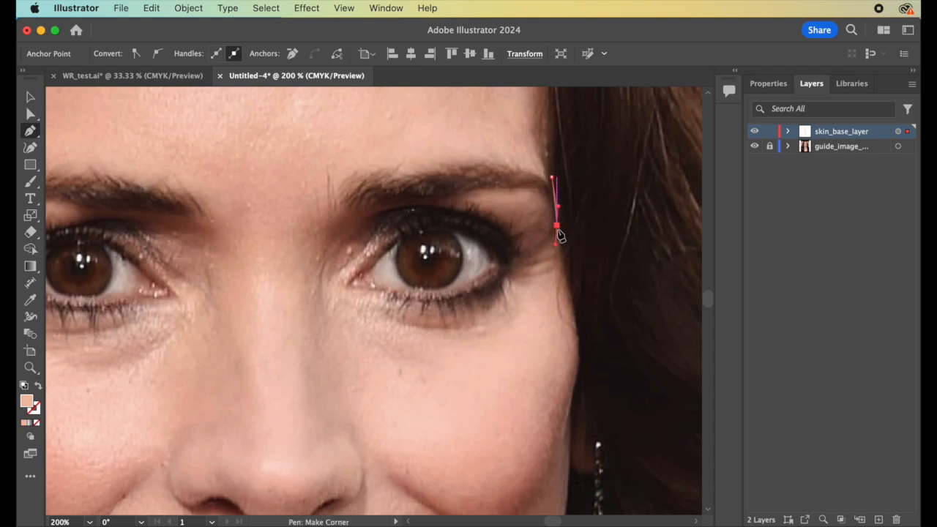
click(557, 225)
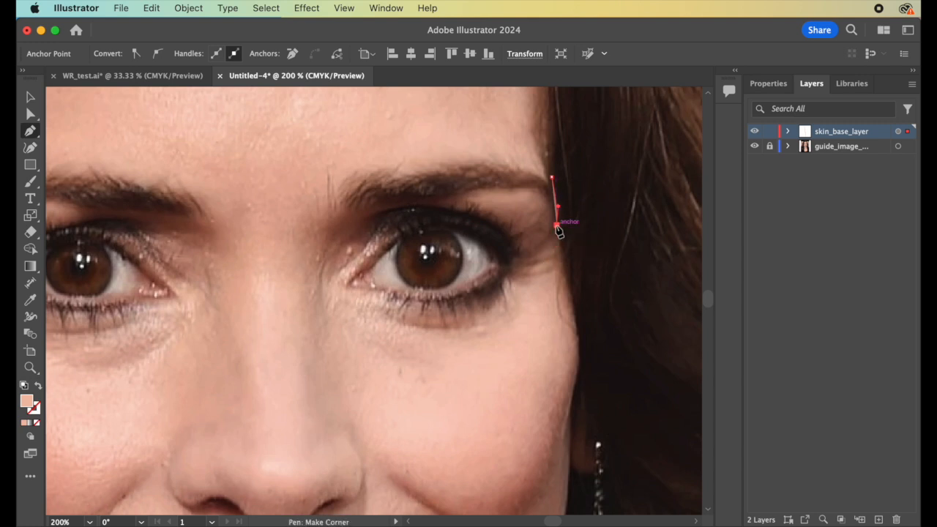
click(577, 315)
click(557, 225)
key(super+z)
click(557, 226)
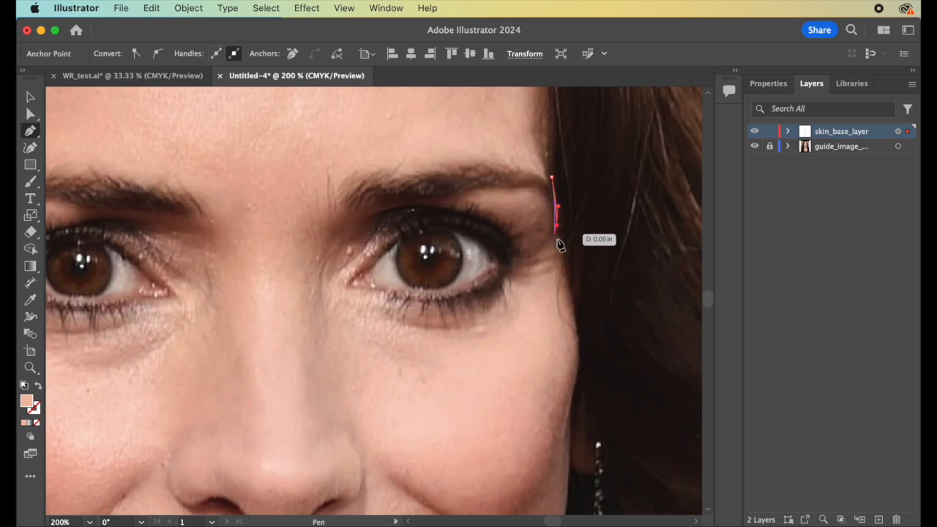
click(575, 326)
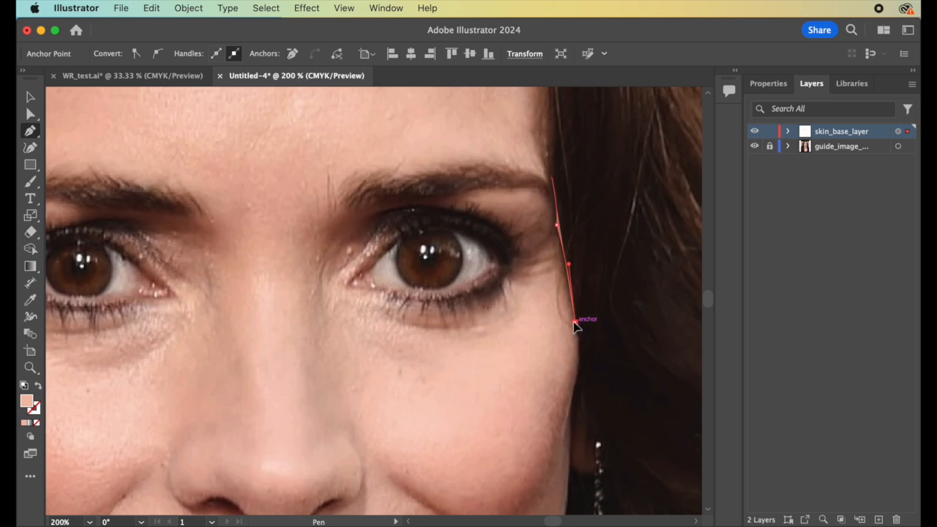
scroll(577, 328, down, 5)
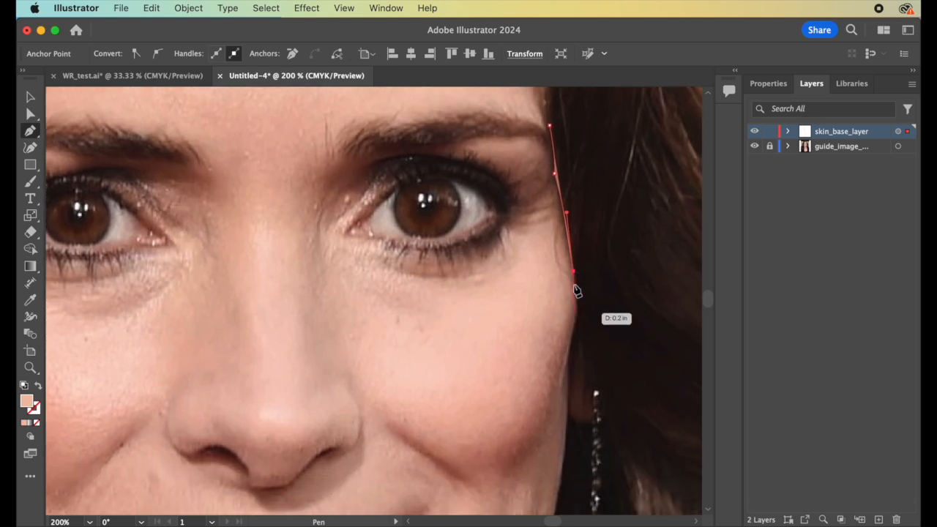
drag(574, 275, 570, 361)
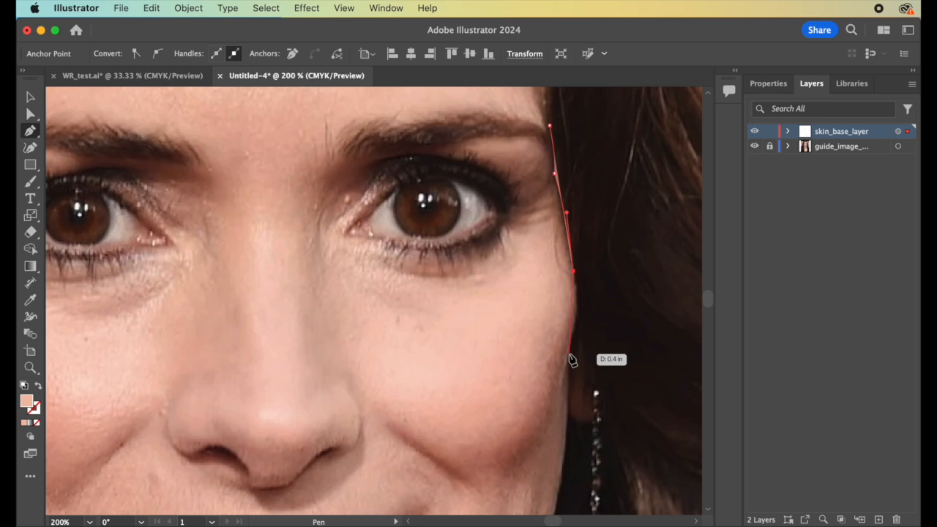
drag(572, 360, 572, 358)
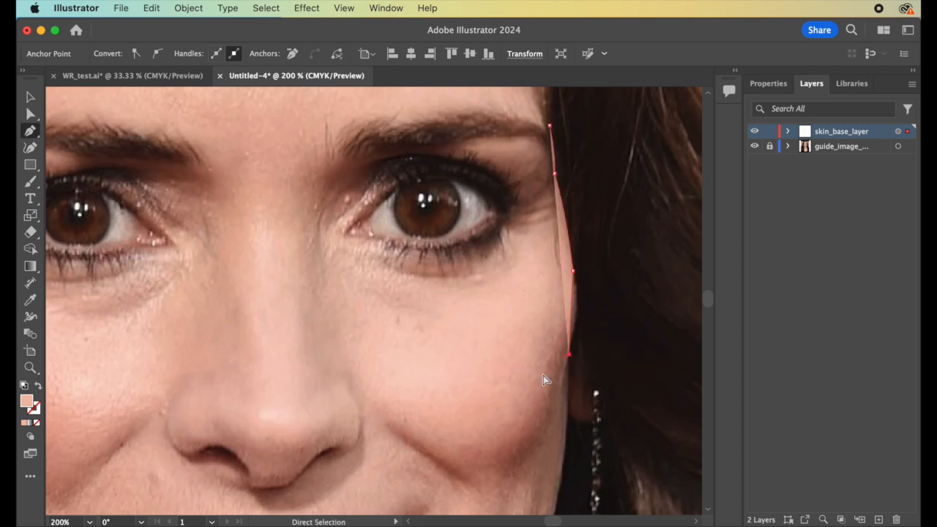
key(super+z)
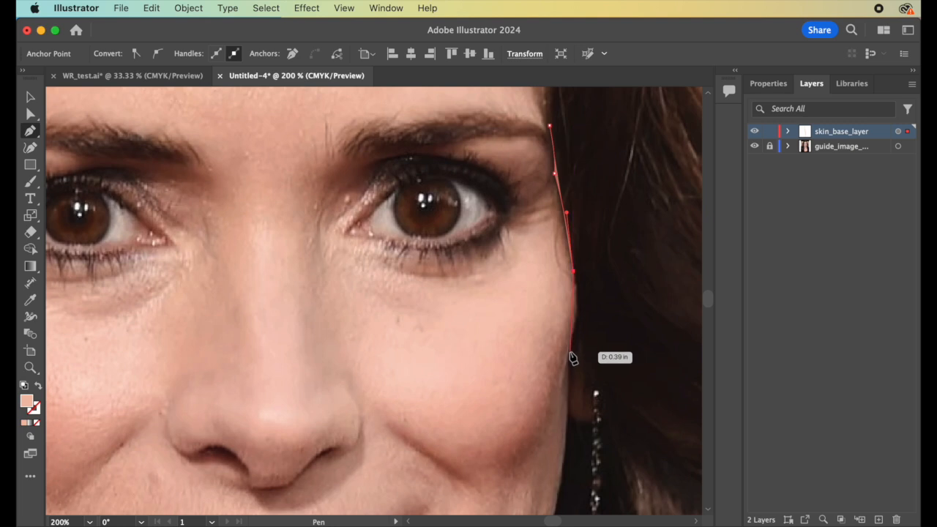
Step: Add a curved anchor on the cheek edge just above the earring and retract its outgoing handle
click(572, 355)
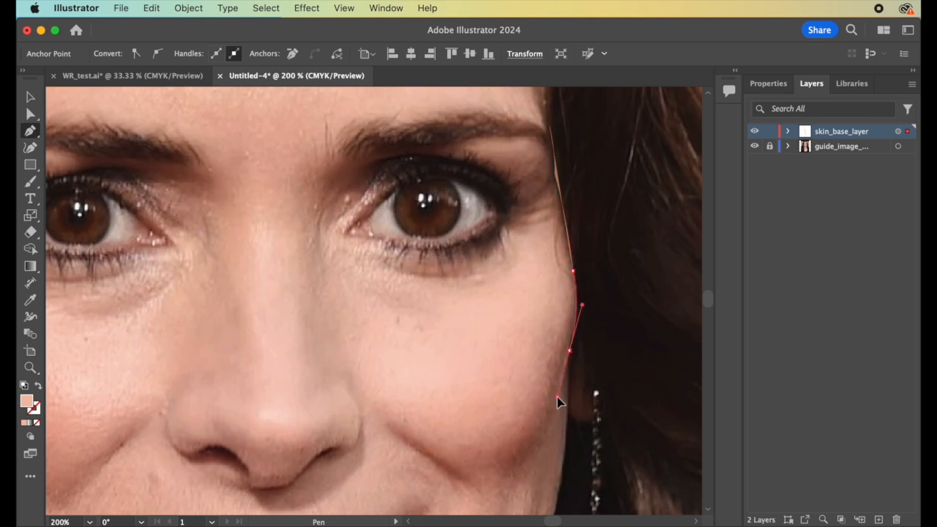
drag(558, 397, 557, 397)
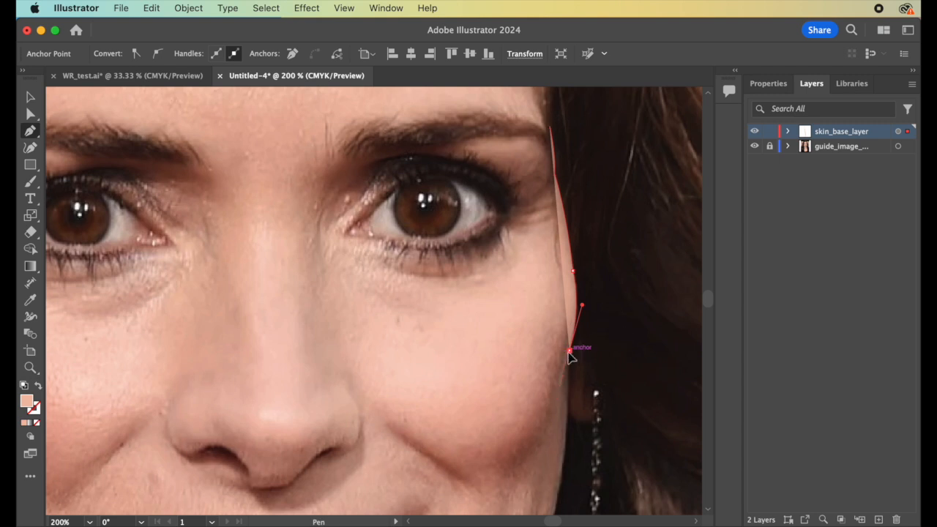
scroll(570, 357, down, 3)
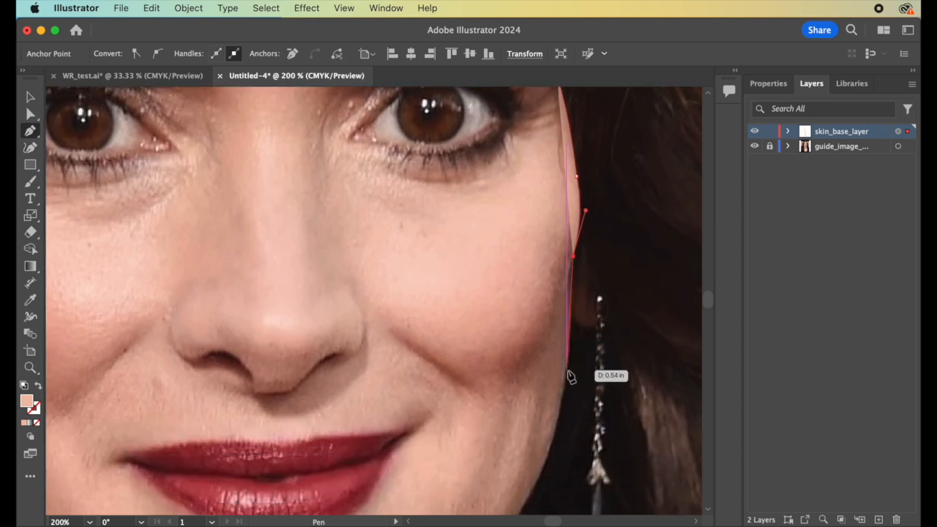
Step: Extend the skin base path down the cheek edge beside the earring and add a curved anchor on the lower cheek
click(568, 371)
click(564, 396)
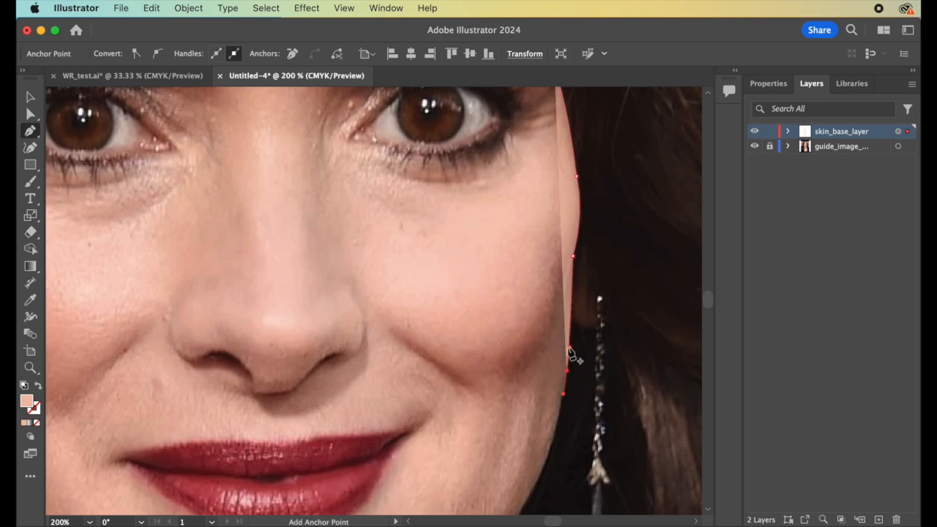
scroll(568, 374, down, 5)
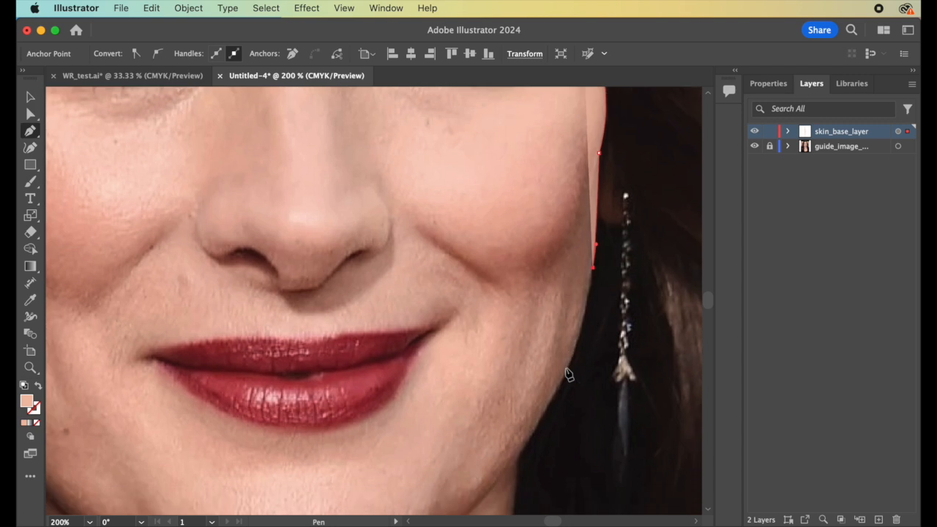
drag(561, 382, 529, 439)
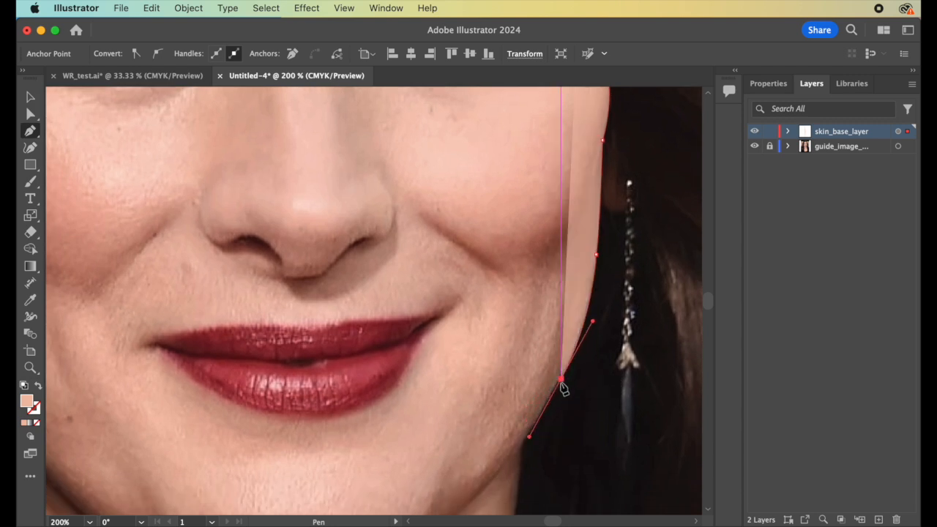
Step: Add a curved anchor on the jawline where it meets the neck on the earring side and retract its outgoing handle
scroll(563, 386, down, 5)
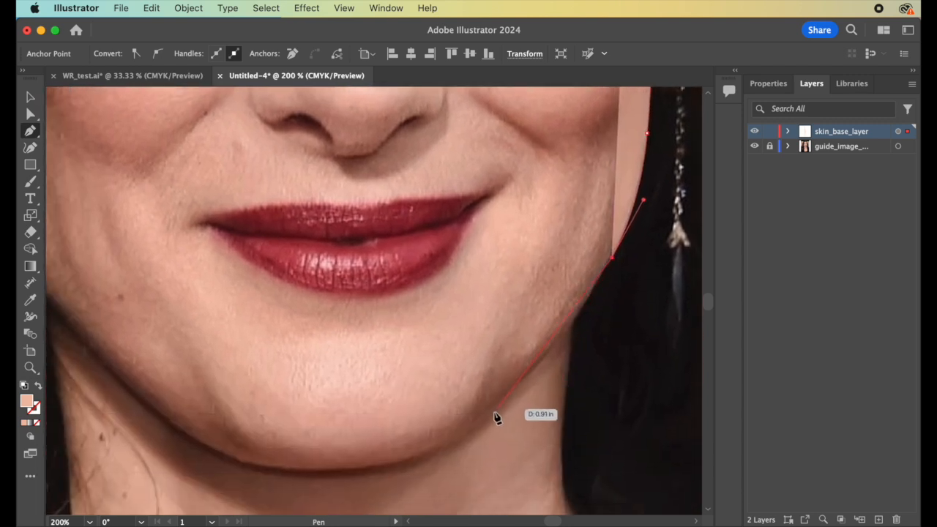
click(494, 416)
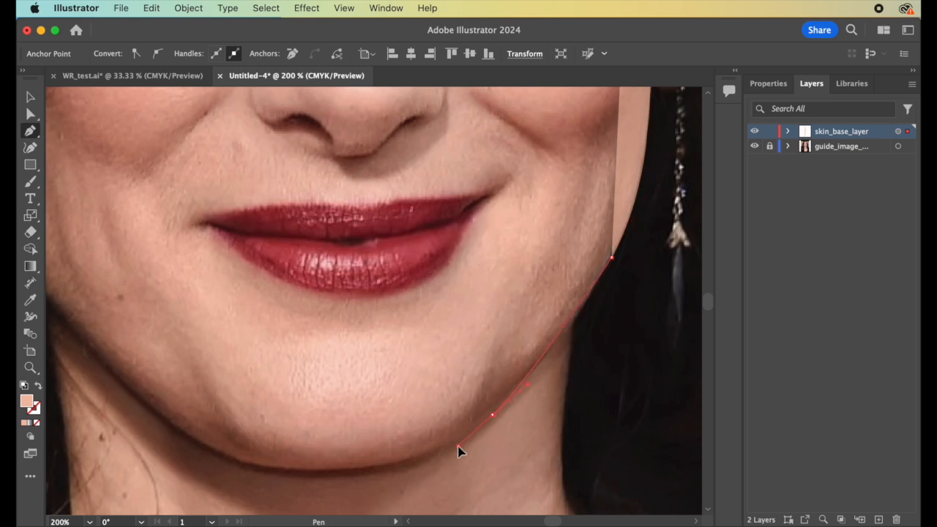
click(442, 457)
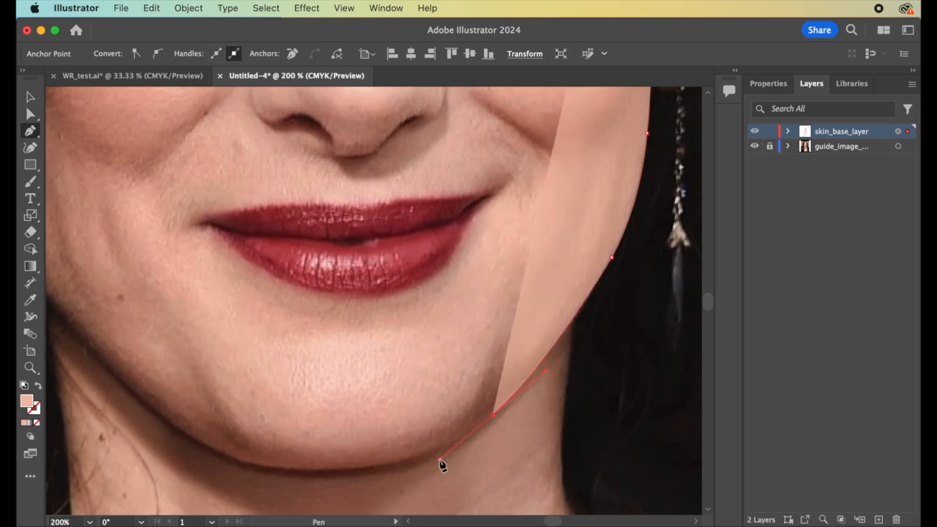
click(494, 417)
drag(364, 467, 268, 454)
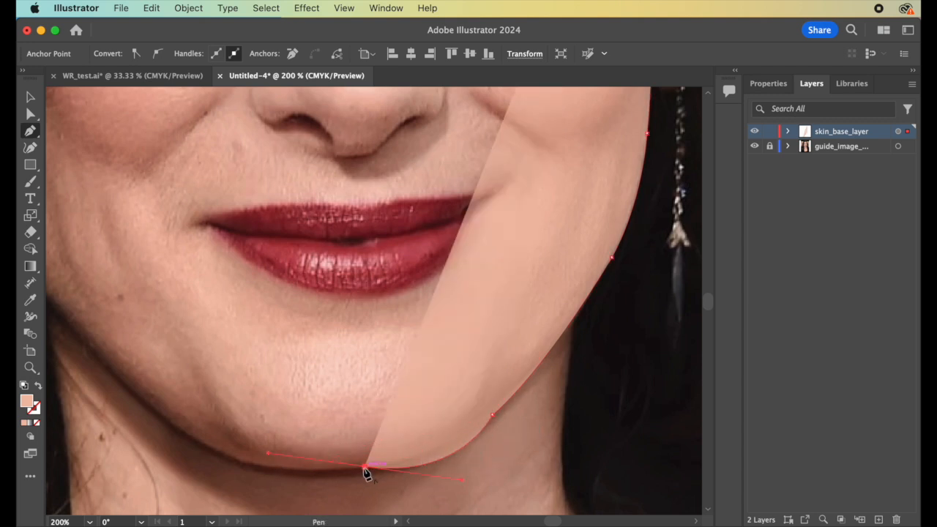
key(z)
key(super+z)
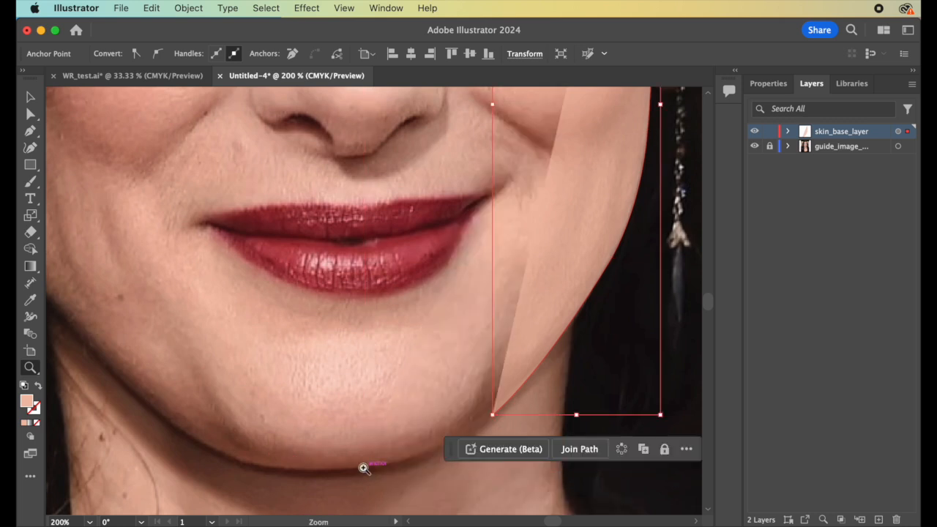
click(29, 133)
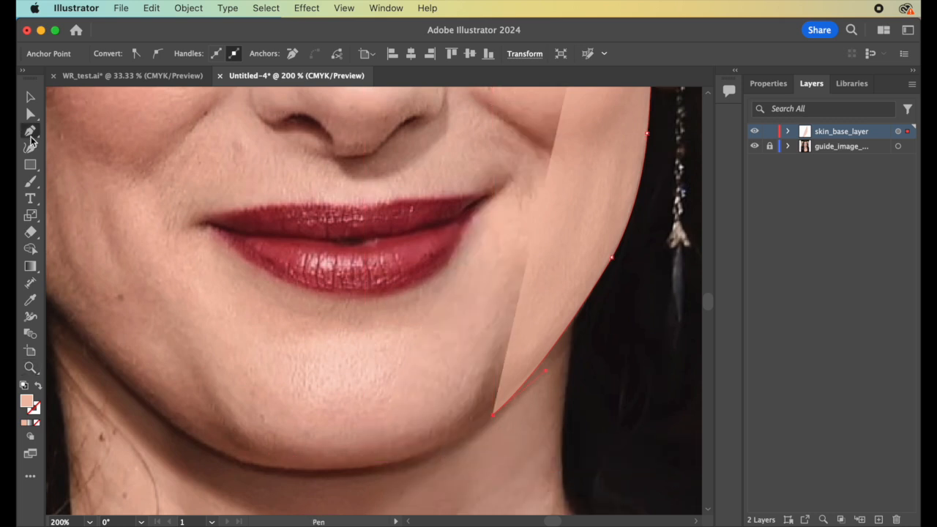
click(492, 417)
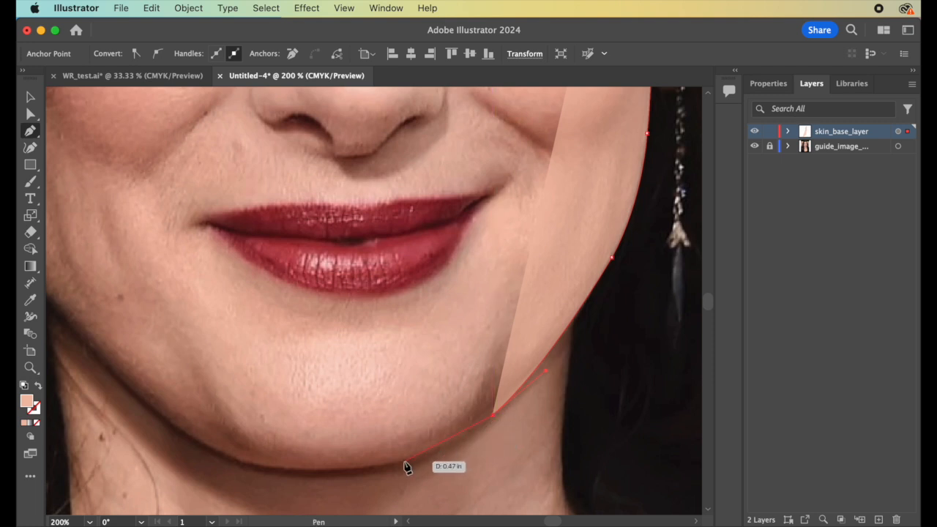
click(376, 7)
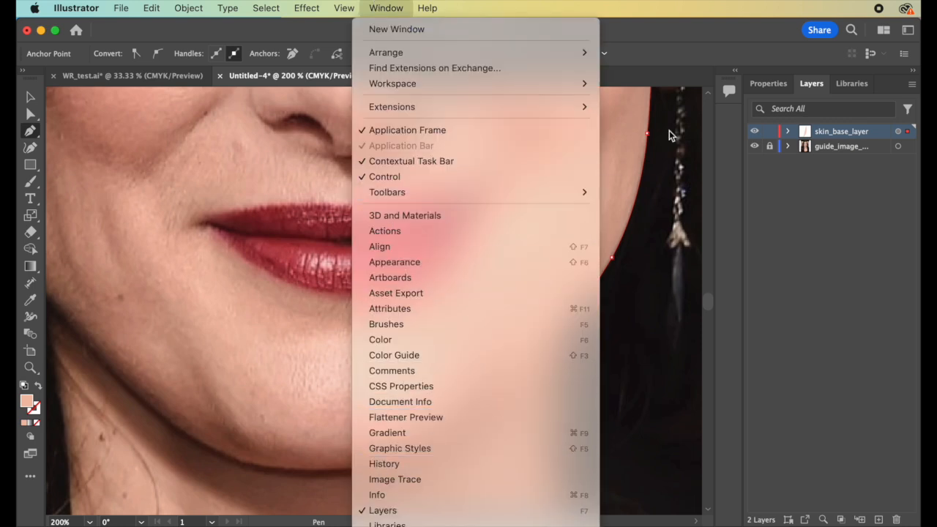
click(663, 51)
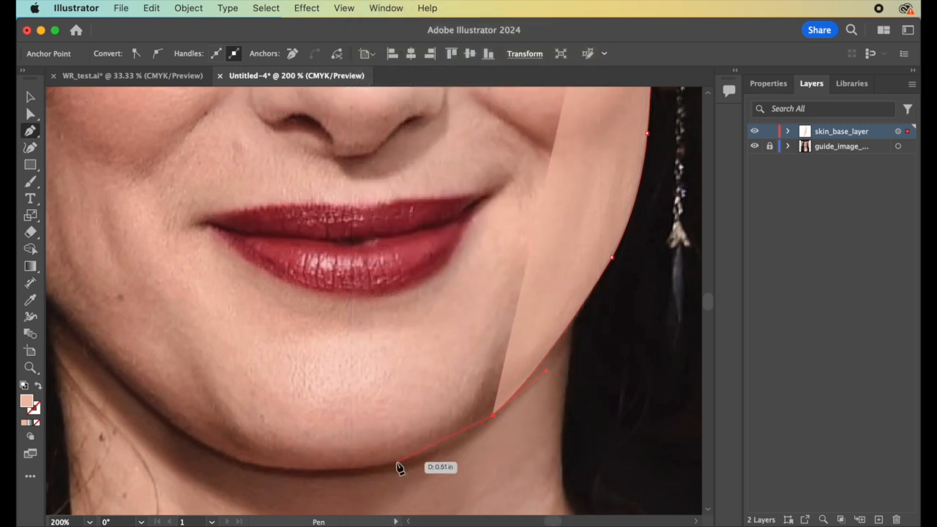
Step: Trace the underside of the chin with two curved anchors, one at each end of the chin curve
drag(396, 462, 339, 477)
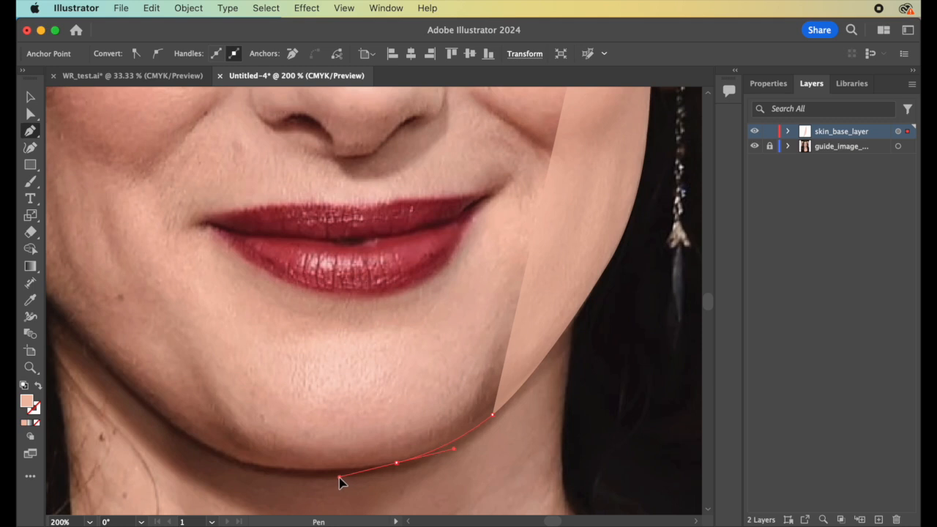
scroll(418, 466, left, 5)
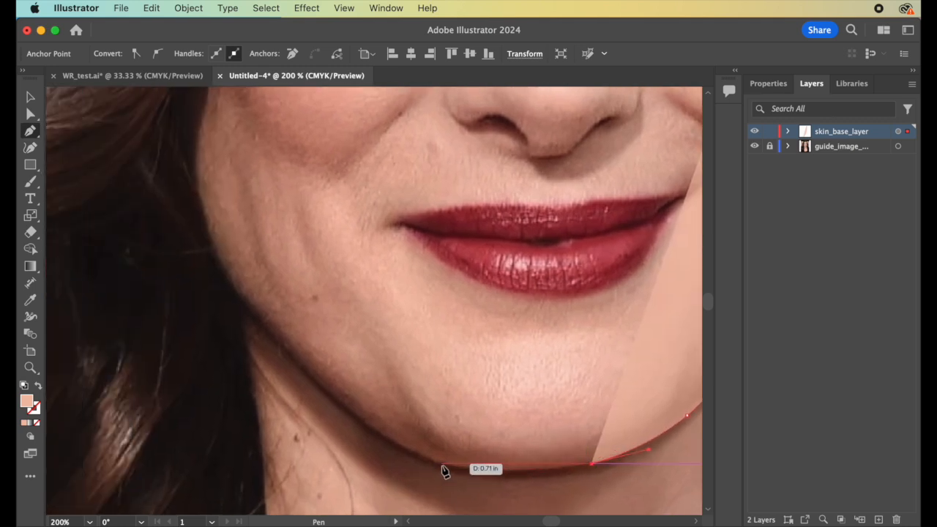
drag(441, 465, 368, 446)
Step: Continue the path along the far jawline, away from the earring, with two curved anchors ending where the jaw meets the hair
scroll(444, 466, left, 3)
scroll(444, 466, up, 1)
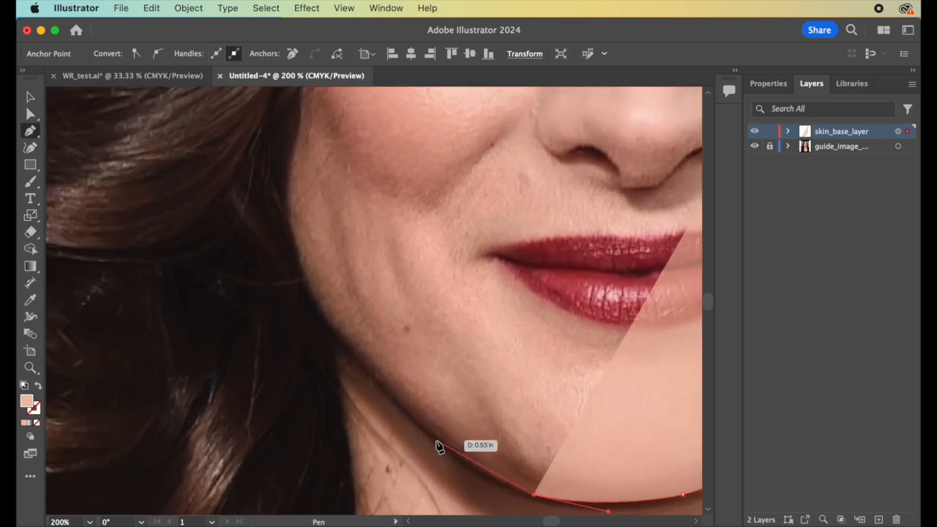
drag(437, 438, 400, 404)
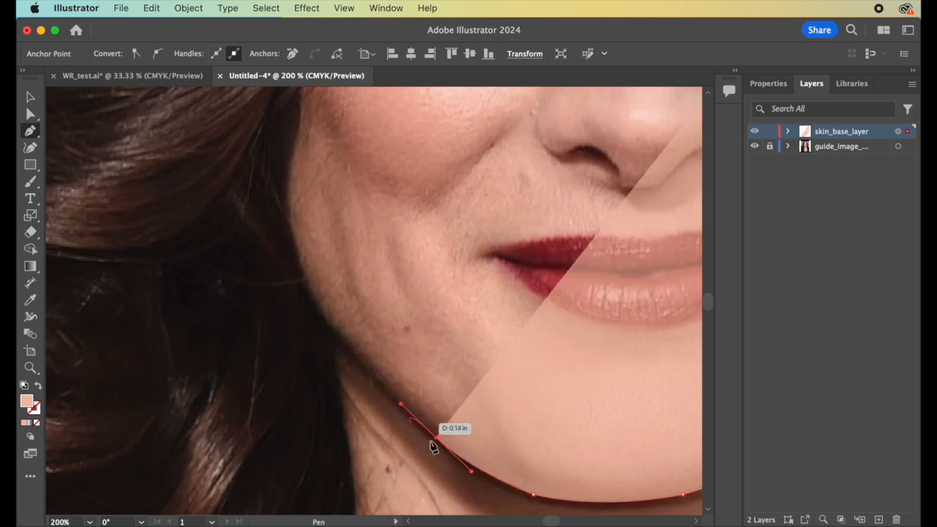
scroll(440, 441, left, 3)
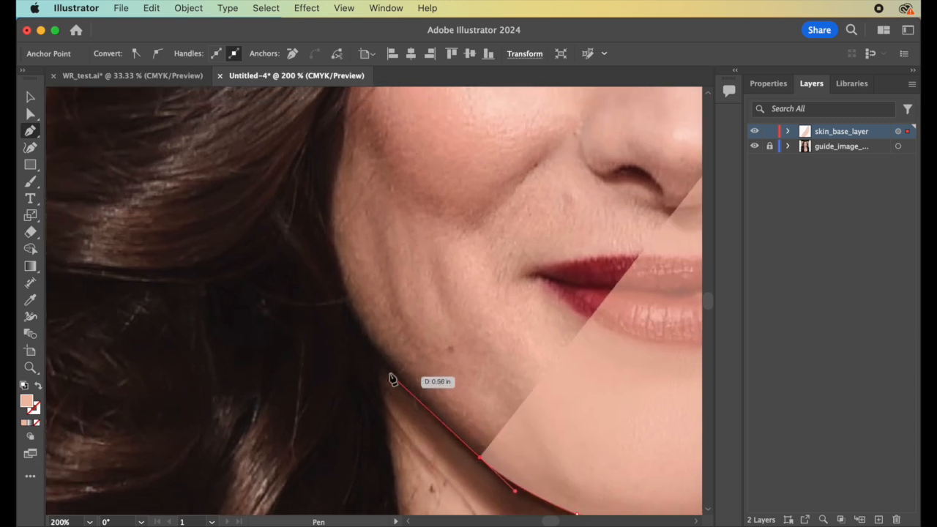
drag(374, 351, 356, 331)
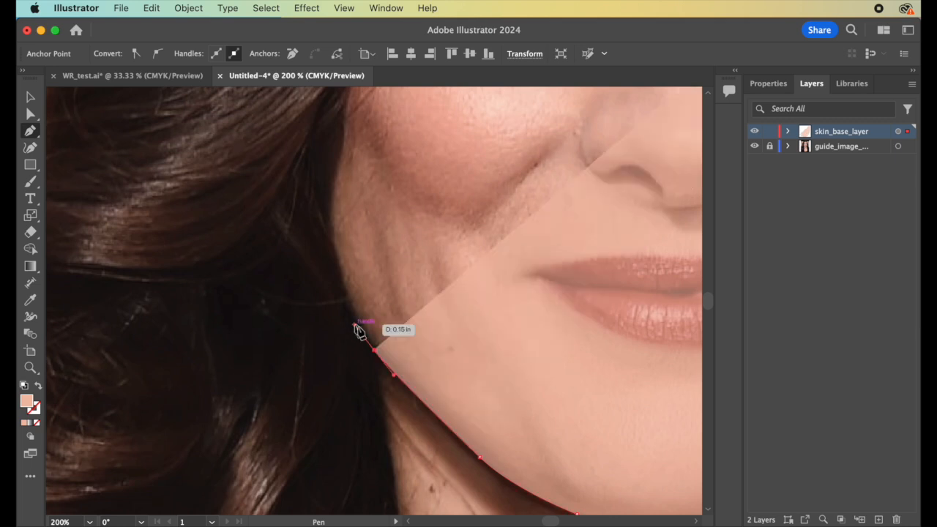
Step: Extend the path up the hair-side cheek edge with curved anchors beside the lower cheek and in the hair beside the upper cheek
scroll(374, 354, up, 3)
scroll(374, 354, left, 2)
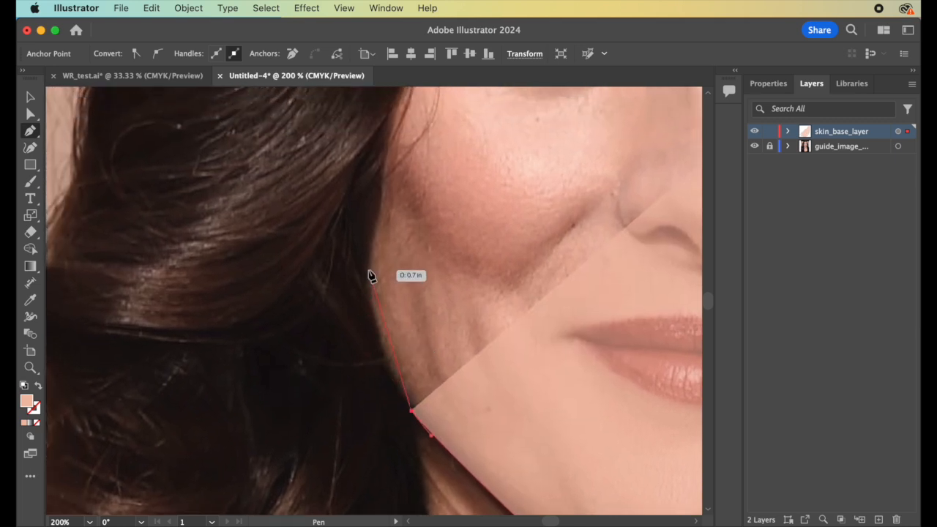
drag(368, 272, 370, 195)
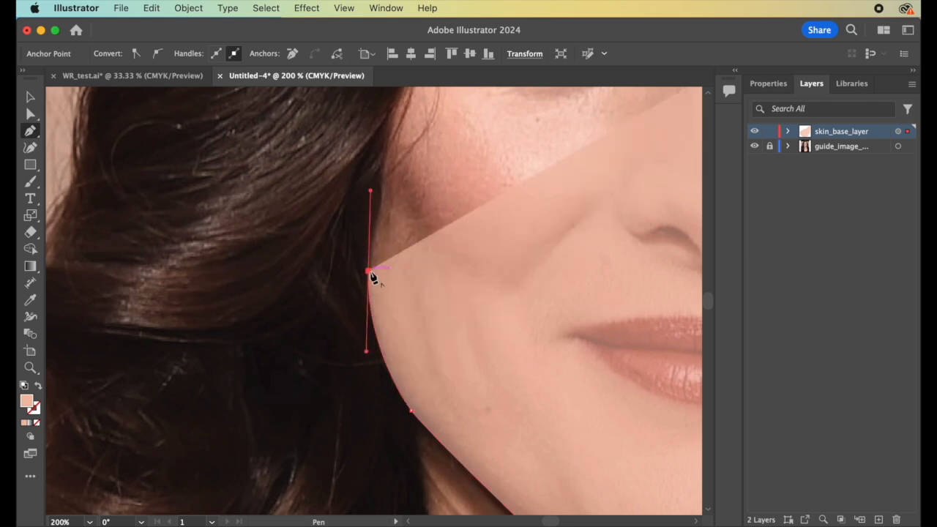
key(super+z)
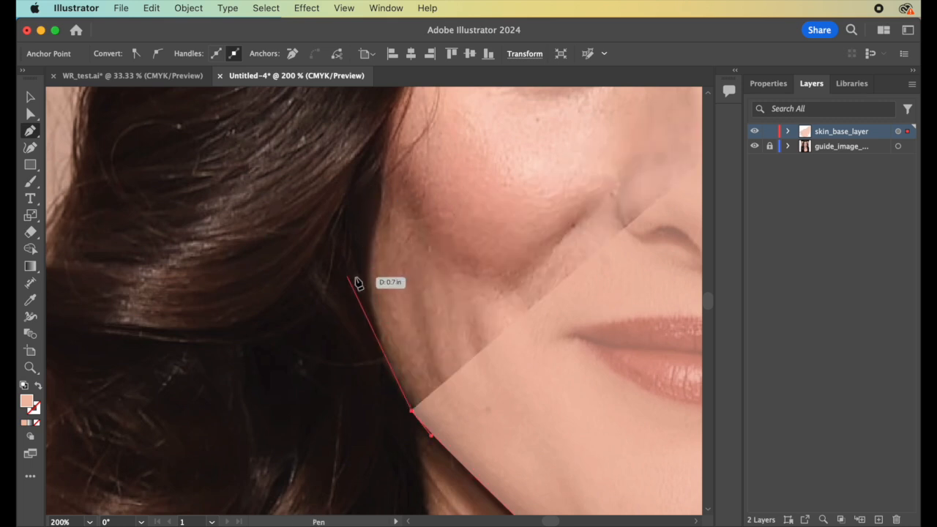
click(366, 288)
drag(366, 249, 359, 238)
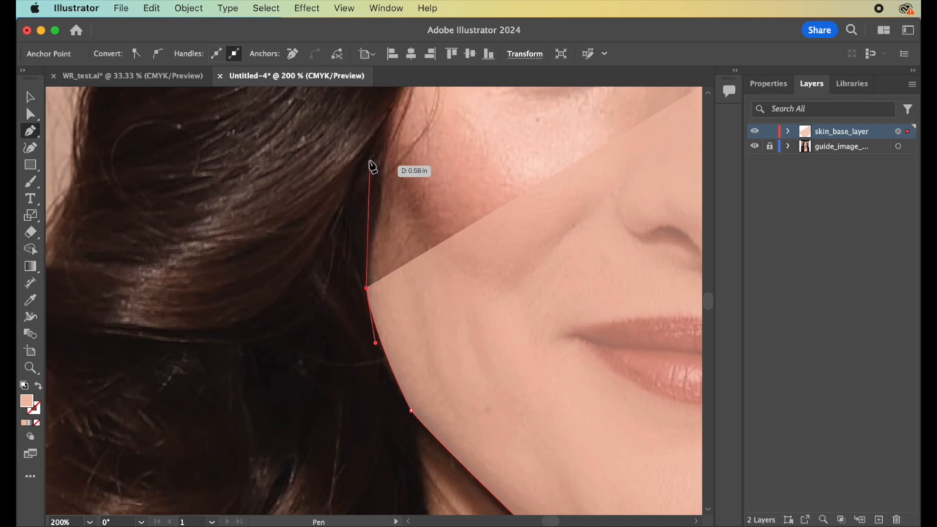
scroll(372, 141, up, 3)
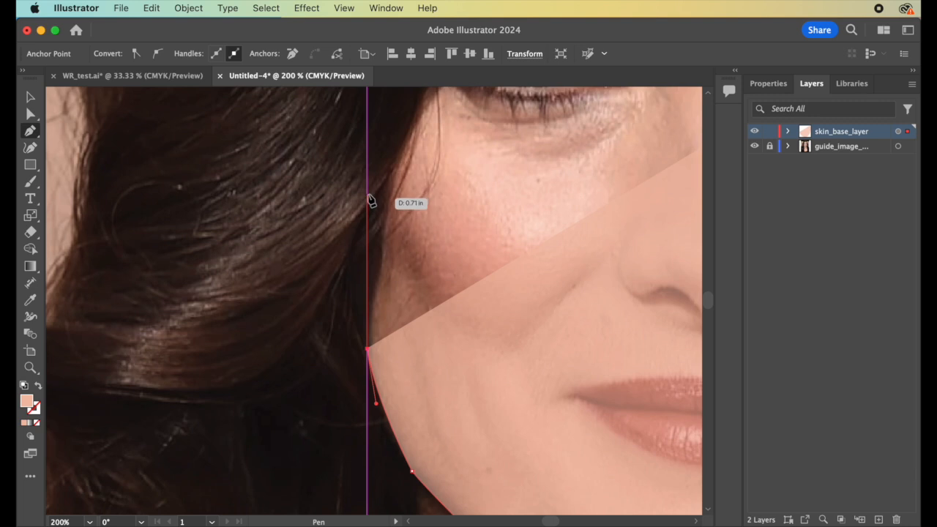
drag(367, 199, 374, 128)
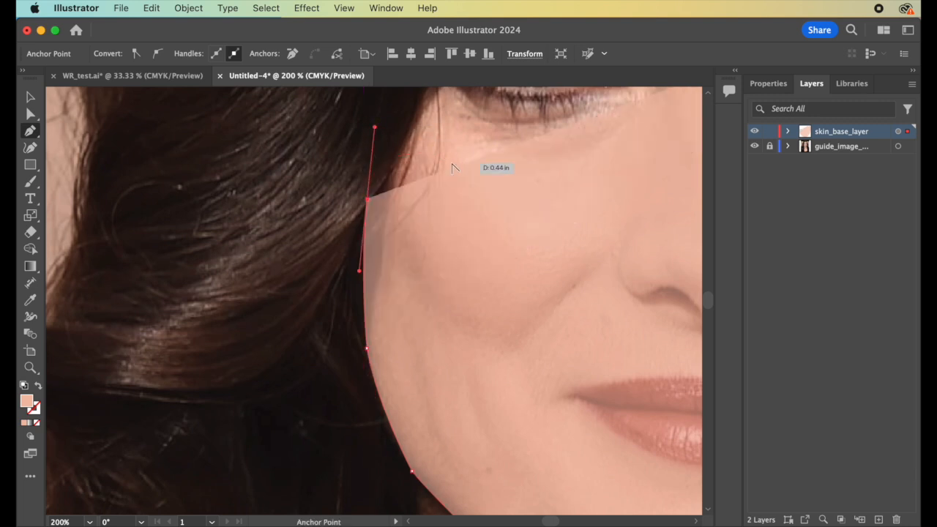
Step: Carry the path up into the hair beyond the visible skin with a curved anchor beside the forehead, above eyebrow height
scroll(453, 169, up, 5)
scroll(452, 169, down, 9)
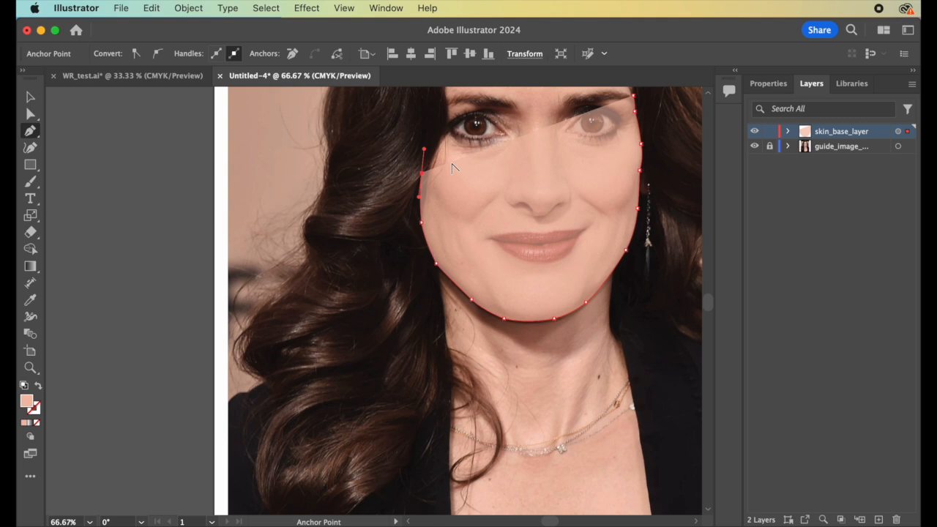
scroll(570, 292, up, 1)
scroll(572, 292, up, 5)
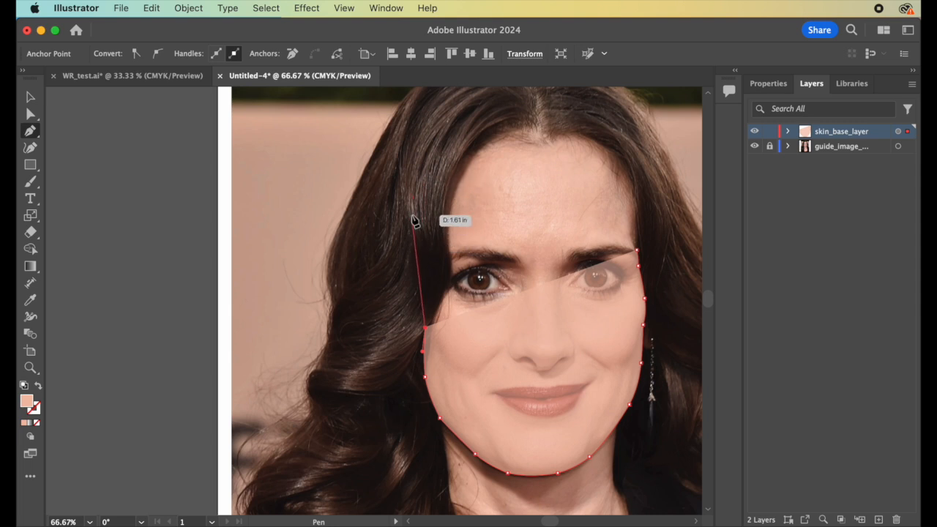
drag(412, 218, 416, 171)
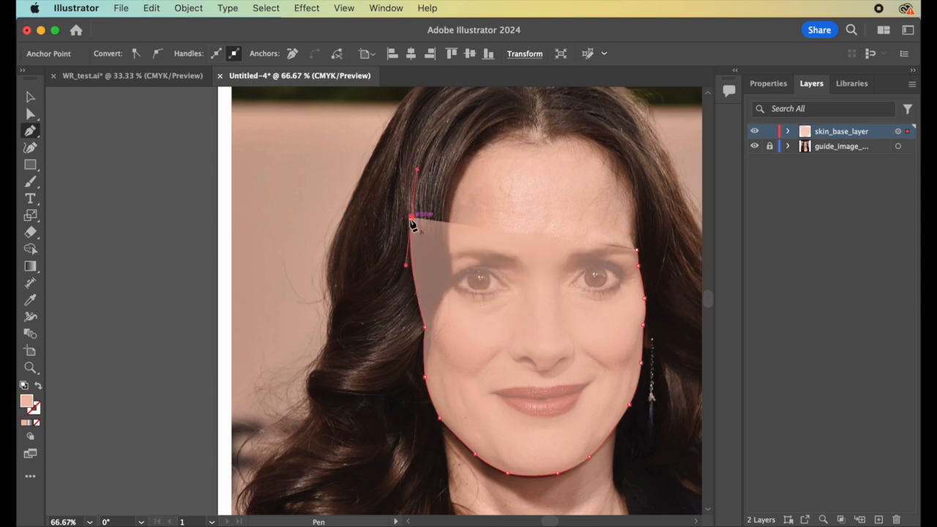
Step: Arch the path over the hair with curved anchors above the forehead and at the center parting, retracting their outgoing handles
scroll(413, 220, up, 5)
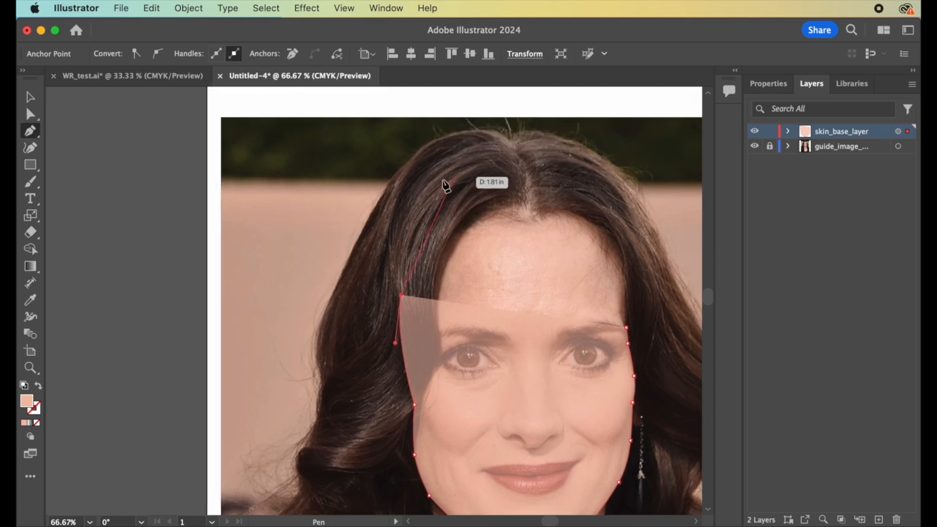
drag(442, 183, 476, 154)
click(441, 180)
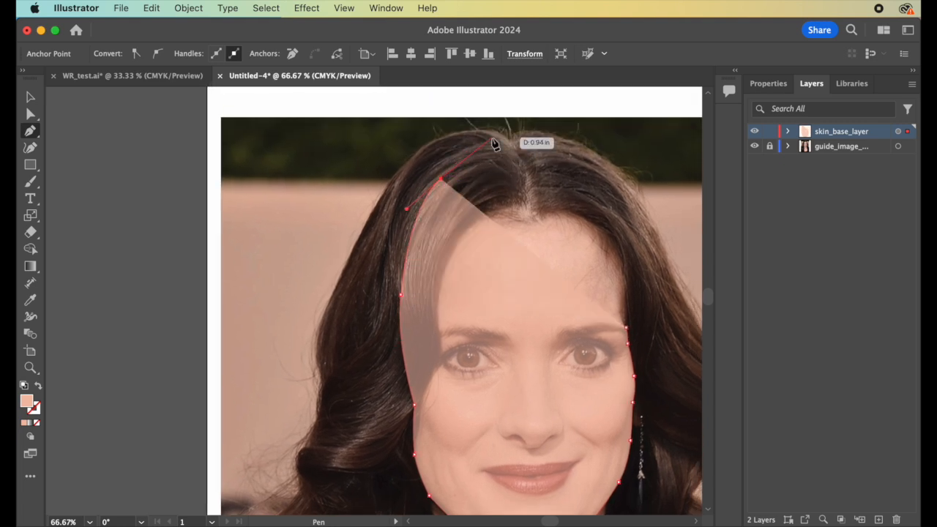
drag(527, 143, 586, 156)
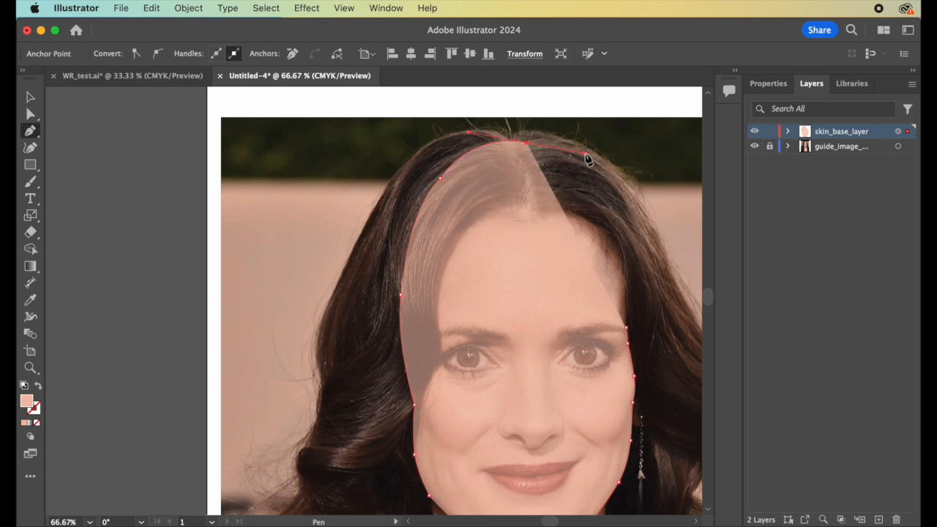
click(528, 145)
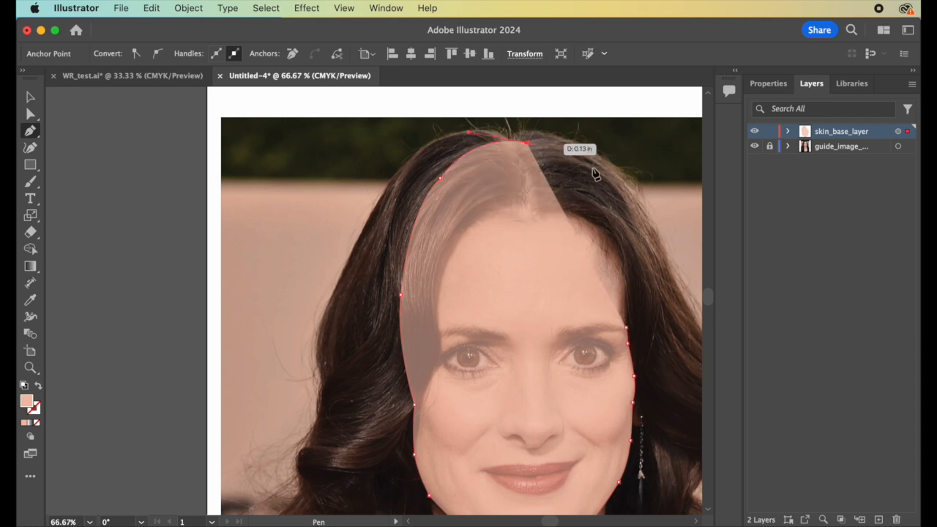
Step: Bring the path down through the earring-side hair with curved anchors beside the upper forehead and just above the eyebrow's outer tip
drag(635, 212, 653, 261)
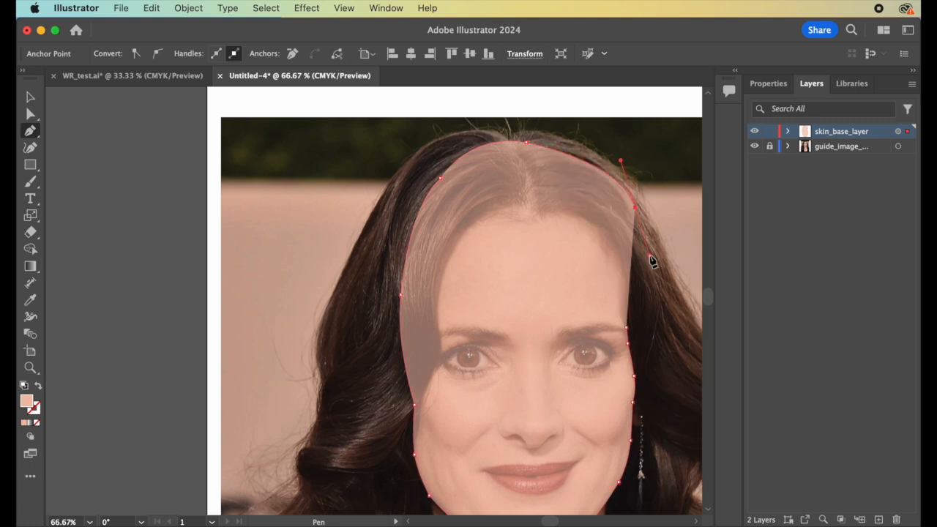
key(super+z)
drag(623, 207, 632, 227)
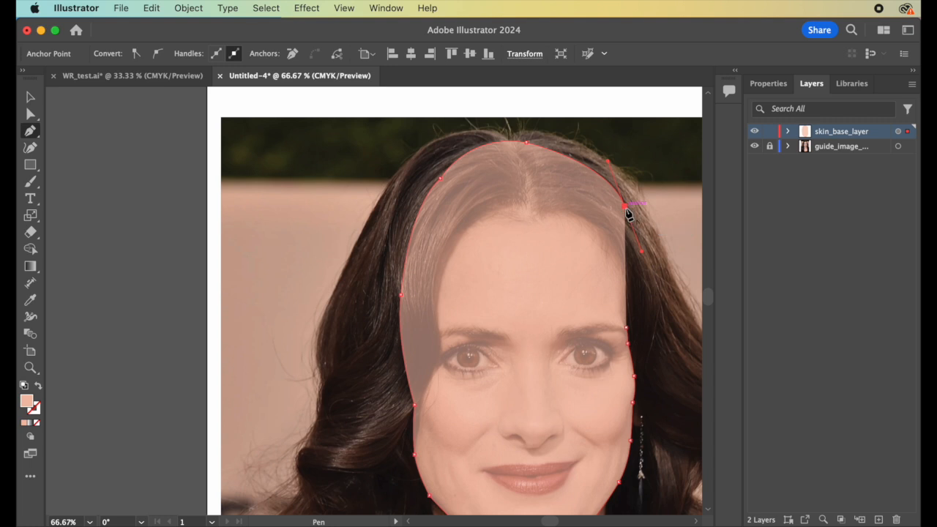
click(625, 207)
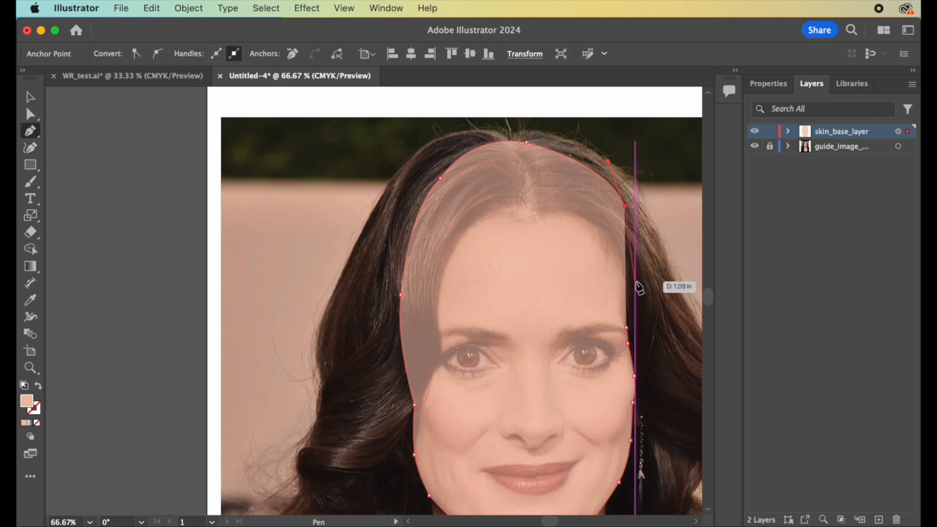
drag(635, 285, 633, 315)
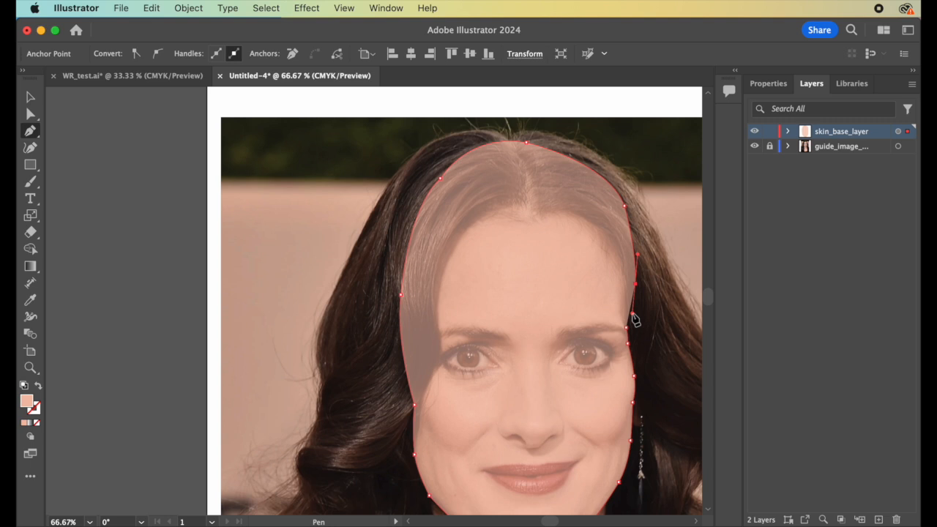
Step: Close the face path at its starting anchor beside the earring-side eyebrow's outer tip, shaping the joint to follow the contour
scroll(633, 318, down, 3)
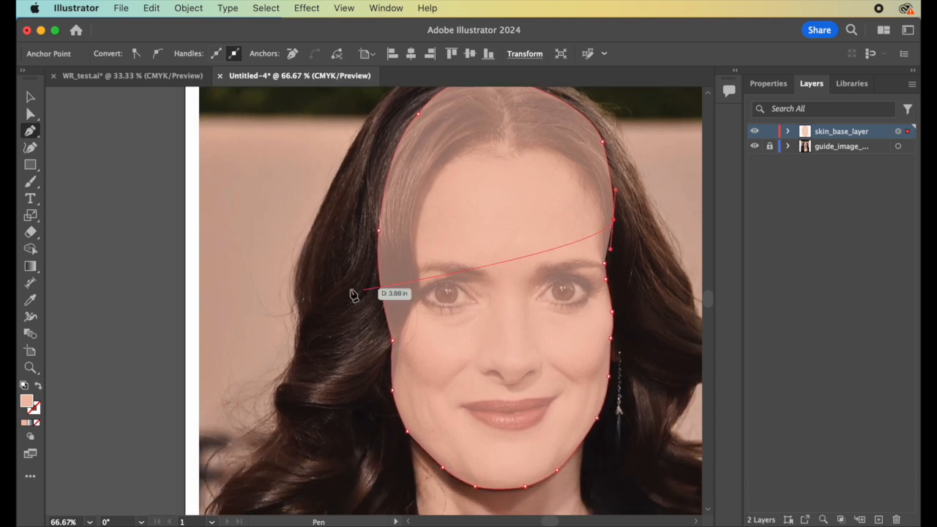
click(614, 222)
drag(604, 265, 605, 276)
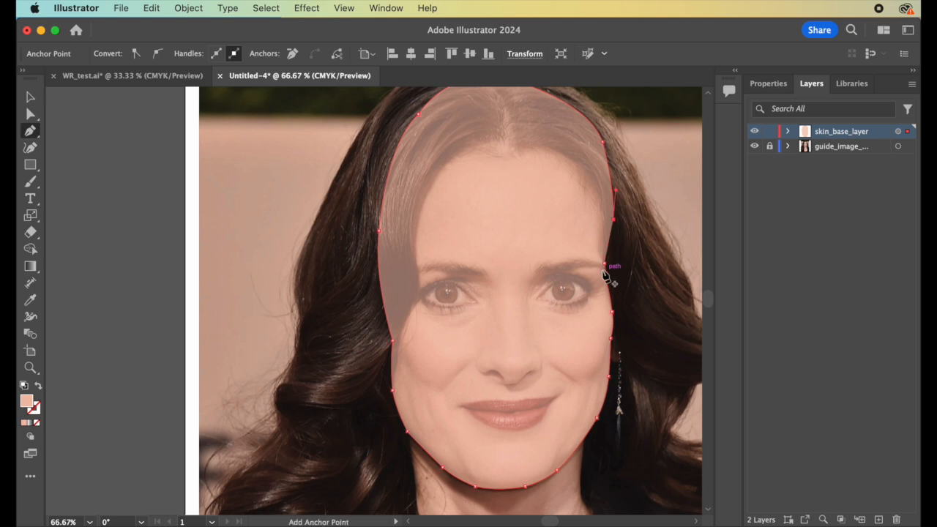
scroll(624, 271, up, 5)
scroll(623, 273, down, 2)
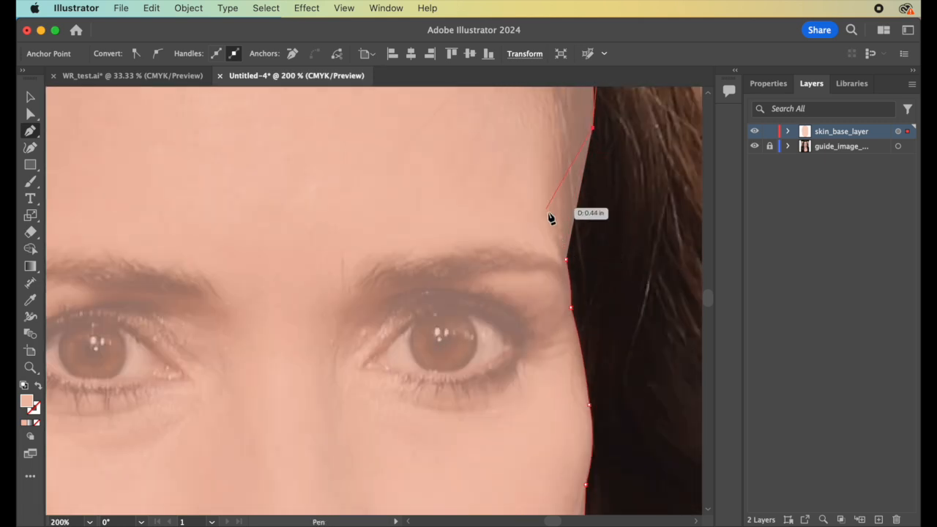
click(566, 261)
drag(564, 268, 559, 282)
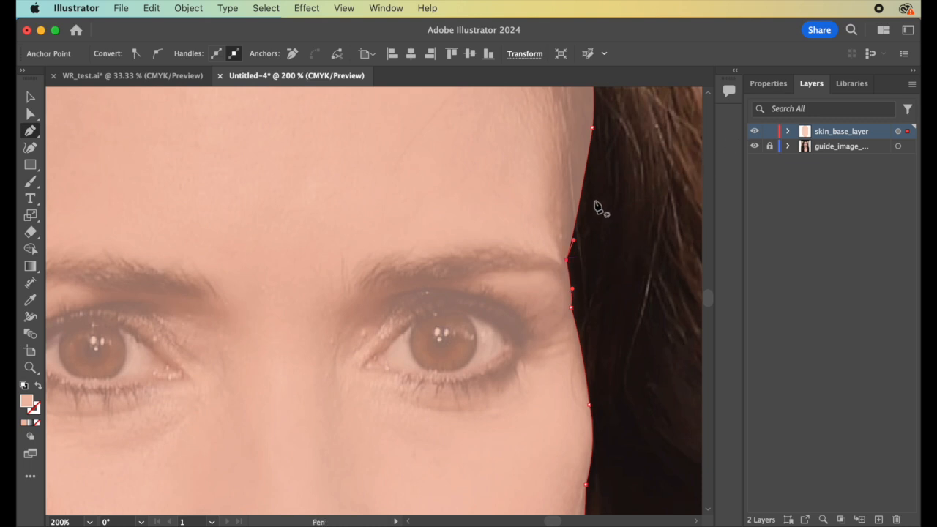
Step: Target the whole skin_base_layer and set its opacity to 100%
key(z)
alt+click(478, 207)
alt+click(477, 207)
alt+click(478, 206)
scroll(479, 212, left, 5)
scroll(479, 213, down, 3)
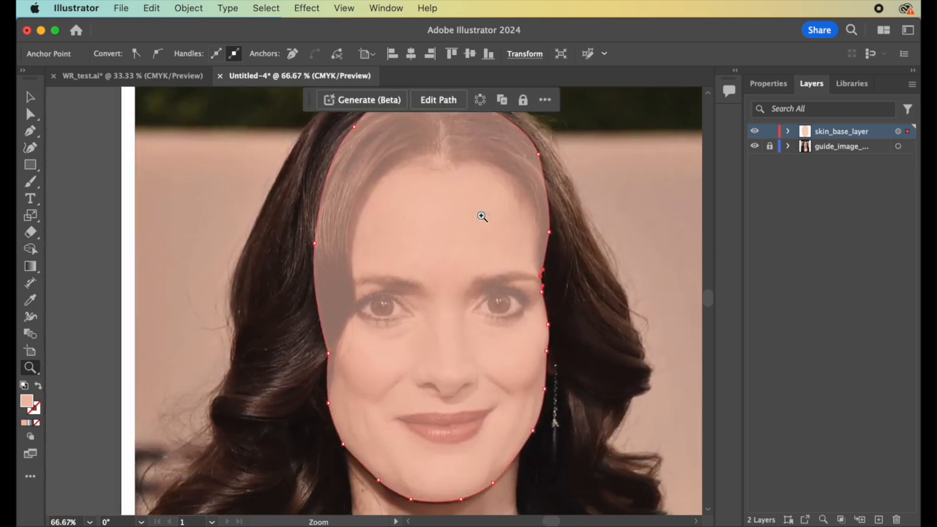
alt+click(451, 254)
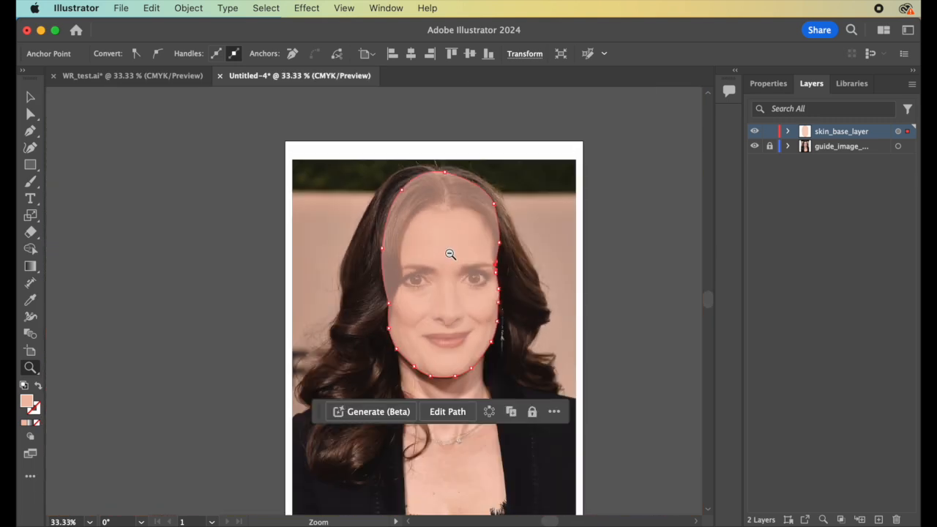
click(450, 254)
alt+click(450, 254)
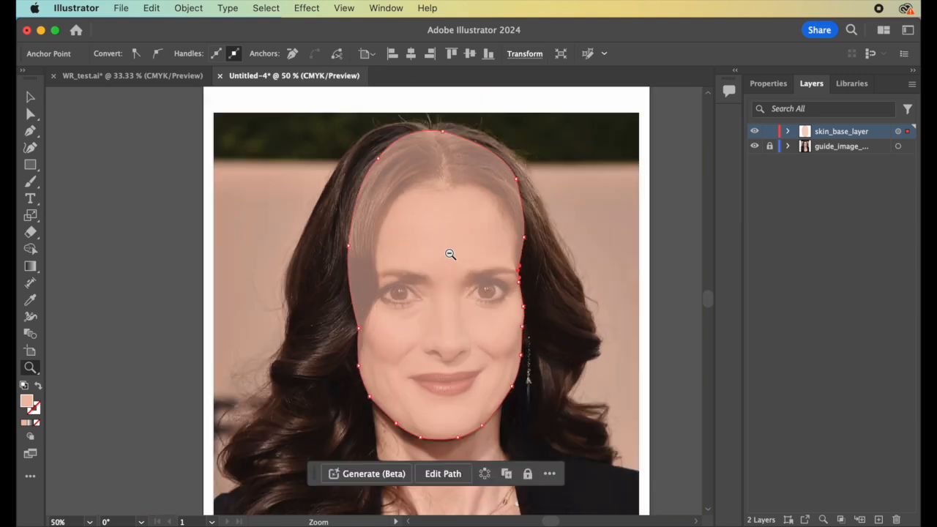
click(868, 148)
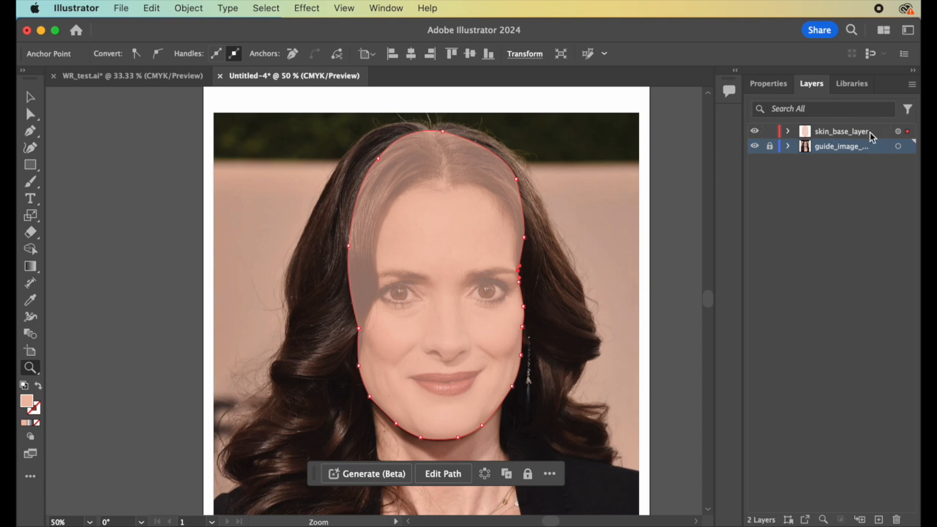
click(871, 133)
click(898, 131)
click(494, 54)
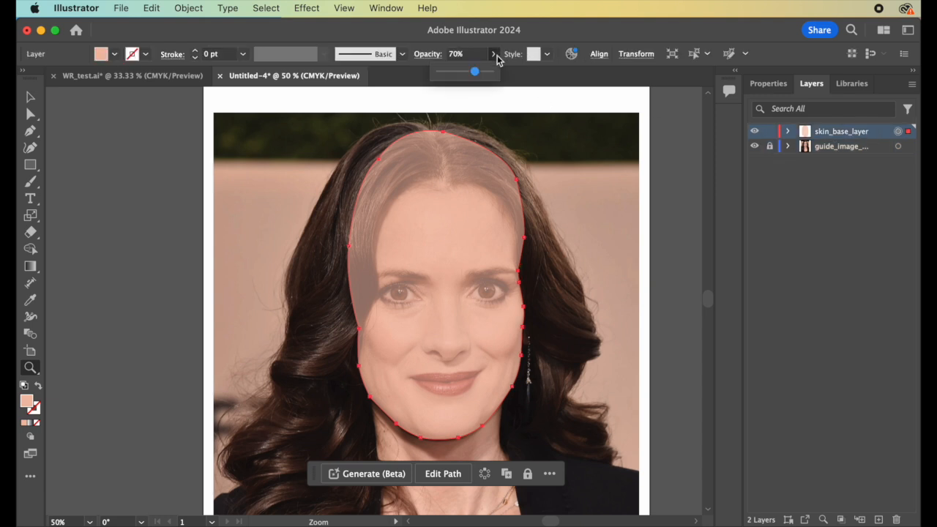
drag(476, 71, 492, 71)
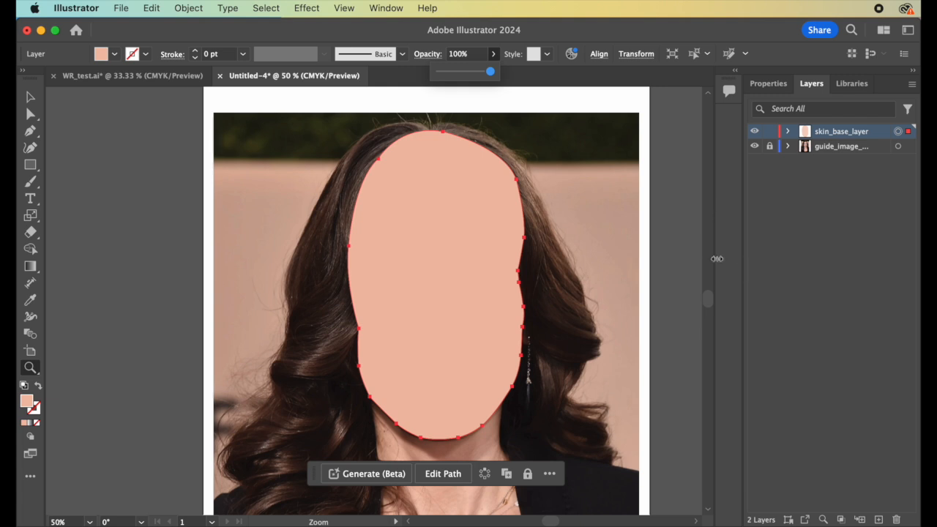
Step: Deselect the face shape and check its silhouette alone by briefly hiding the guide image layer
click(30, 97)
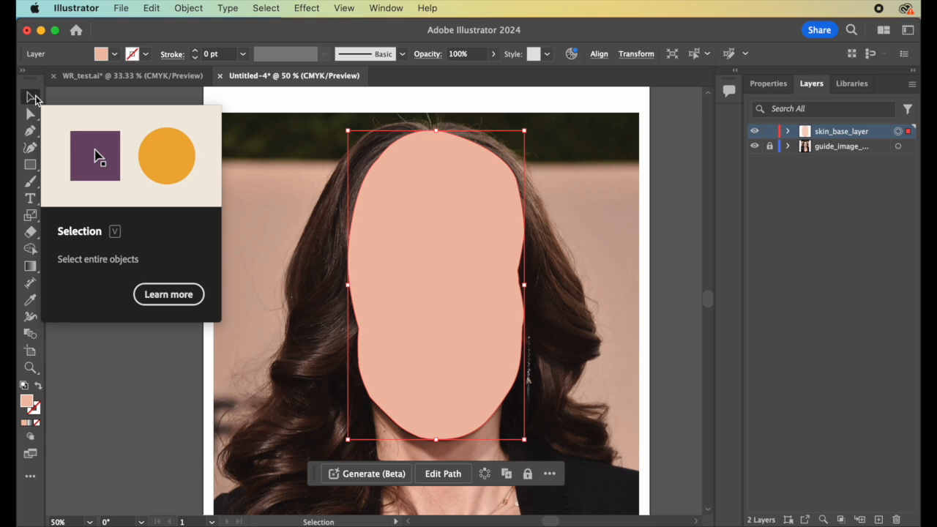
click(274, 248)
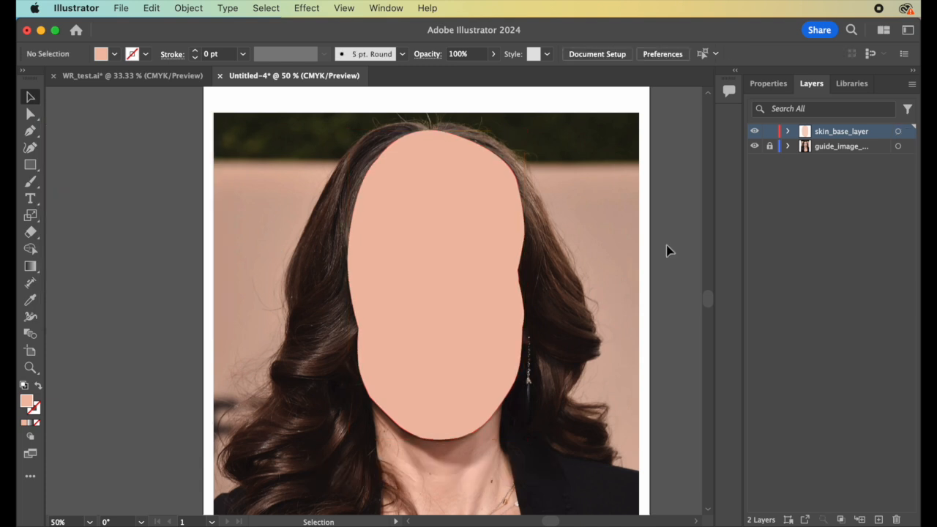
click(754, 147)
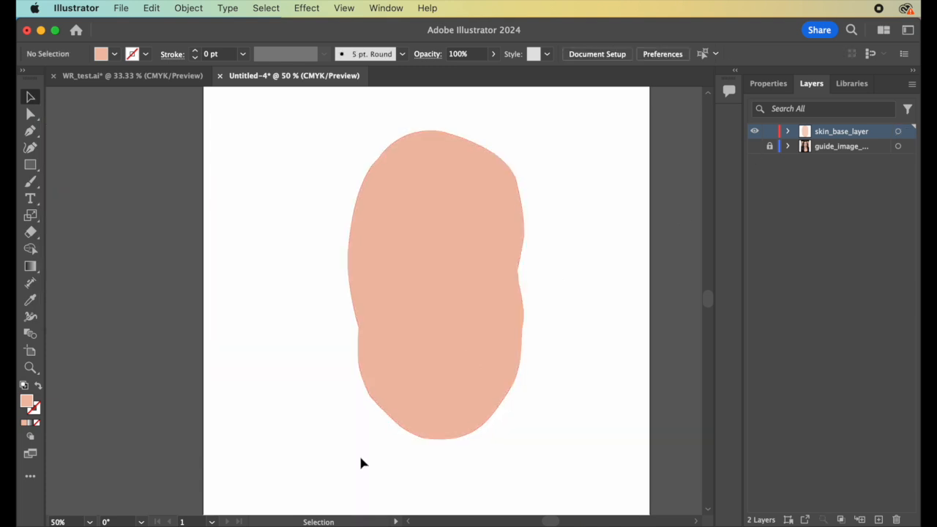
click(755, 146)
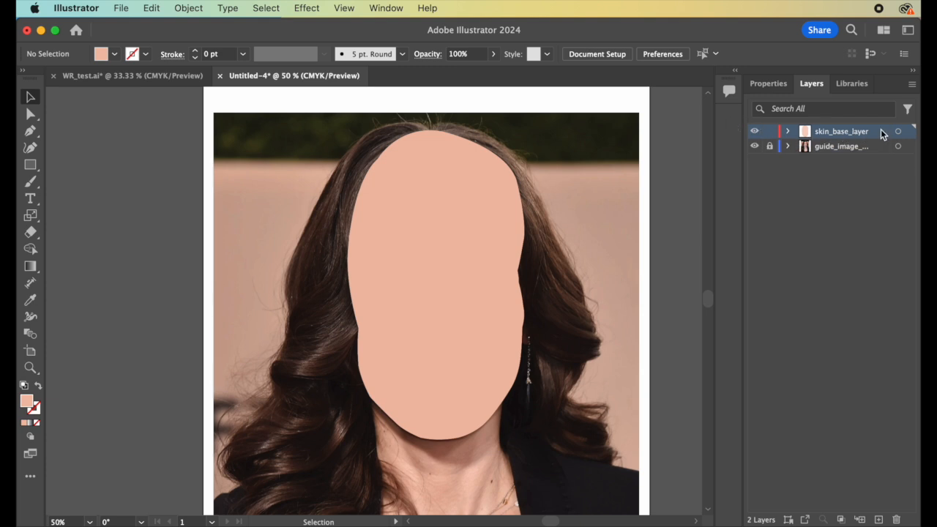
Step: Lock skin_base_layer and hide it so the reference photo is unobstructed
click(755, 134)
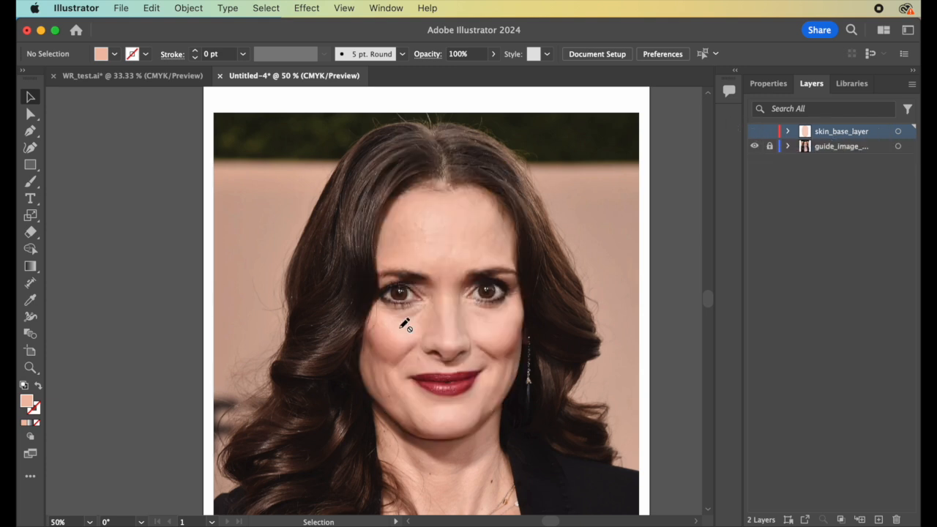
key(z)
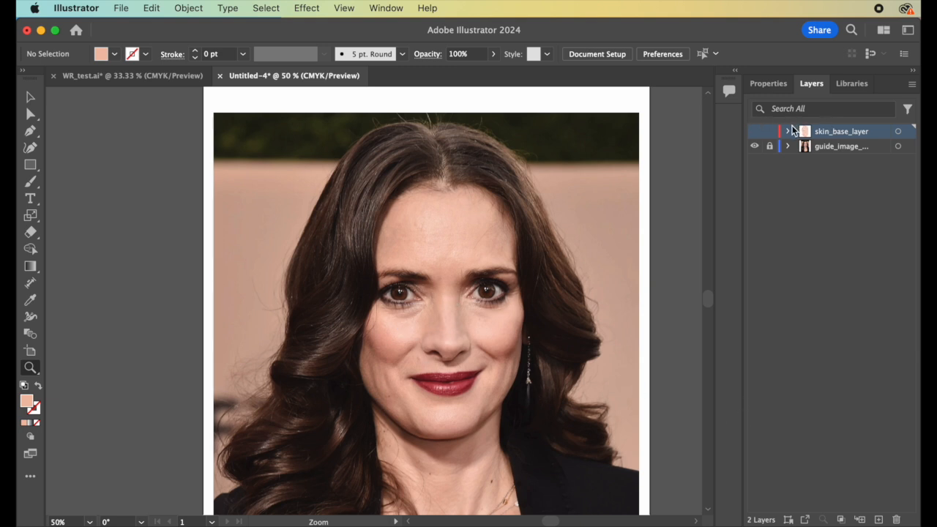
click(755, 131)
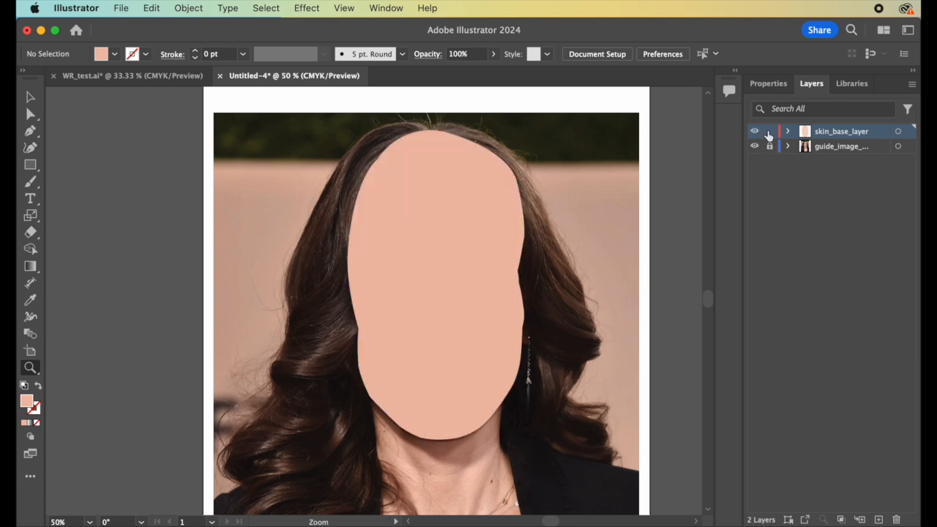
click(755, 131)
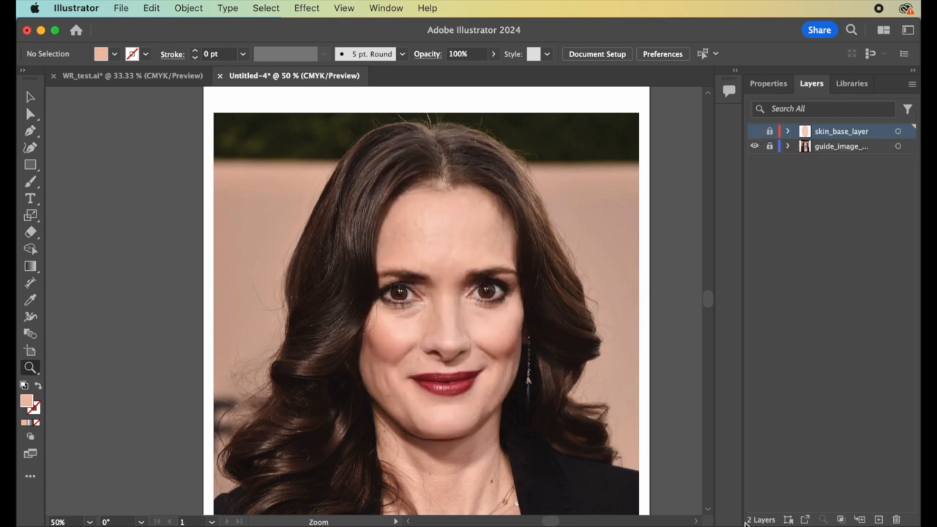
Step: Create a new layer above skin_base_layer and name it hair_base_layer
click(879, 520)
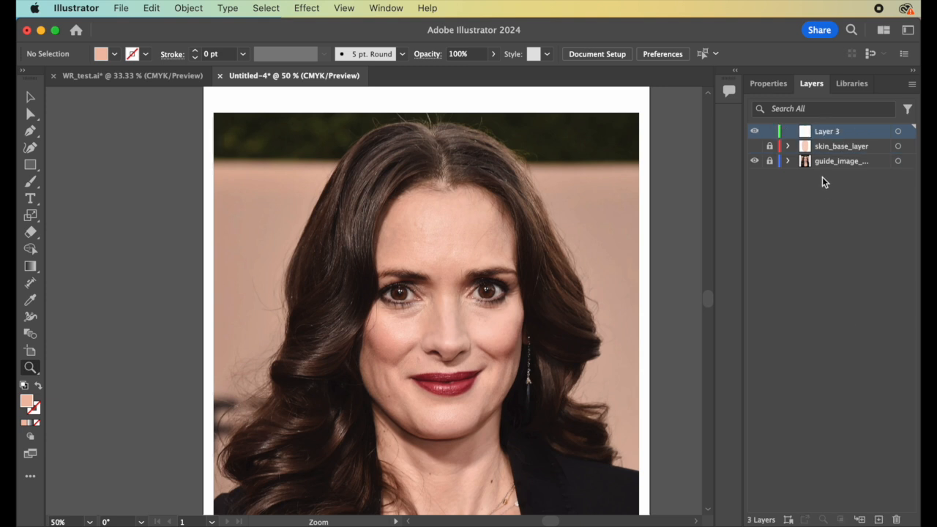
click(809, 110)
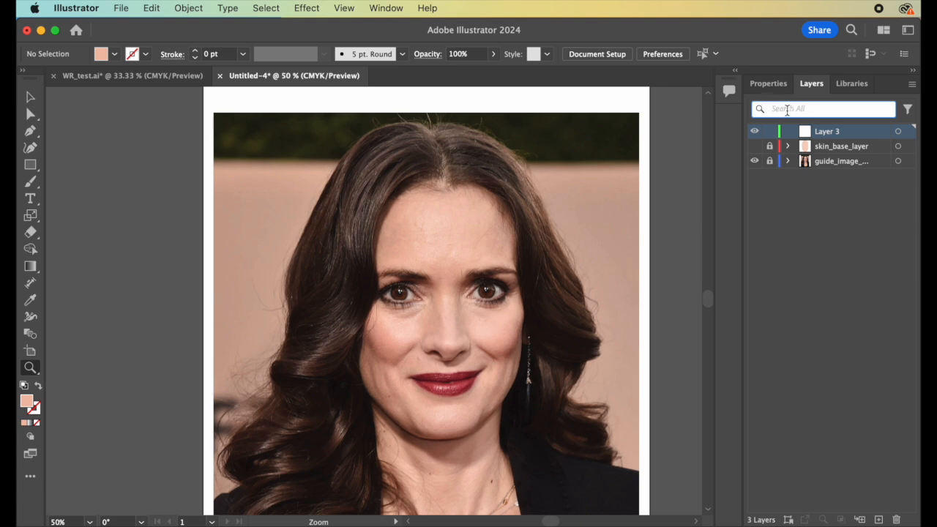
double_click(839, 131)
text(hair_base)
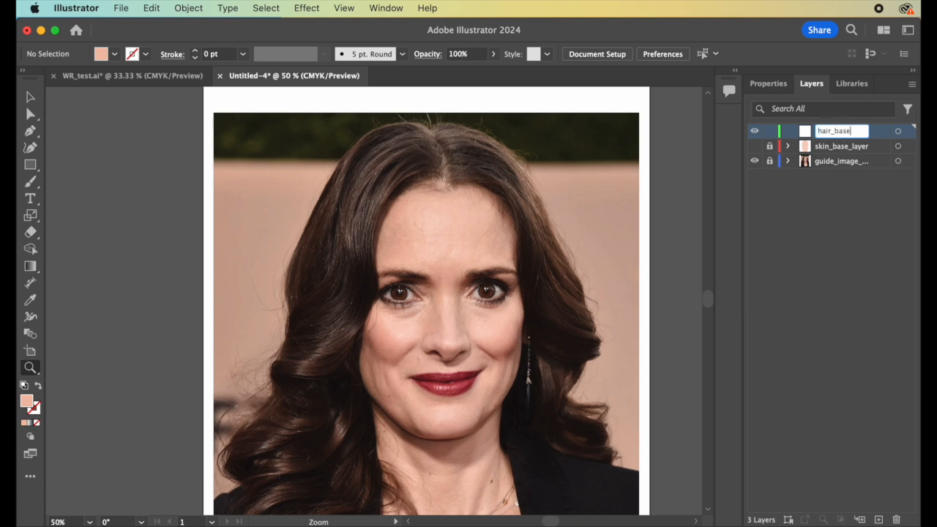
text(_layer)
key(Return)
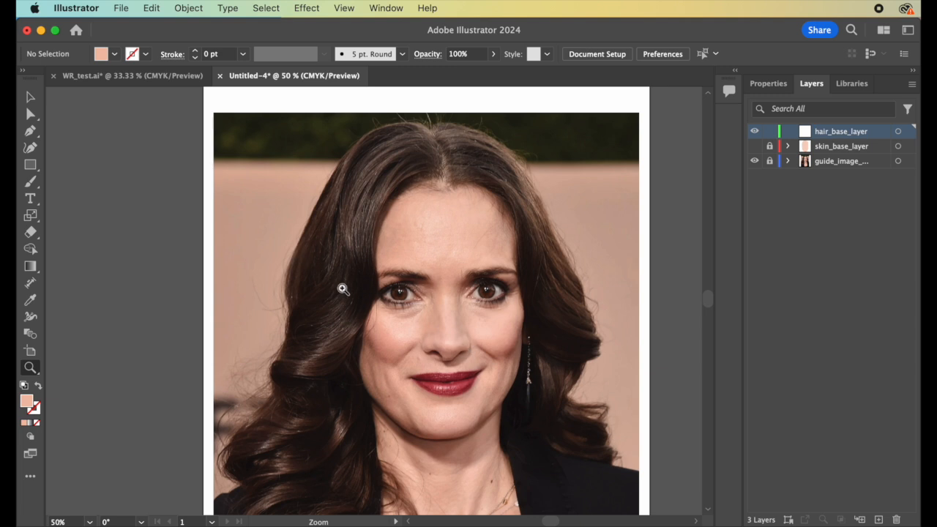
Step: Sample a dark brown from the hair beside the face in the photo as the fill color with the Eyedropper
click(343, 288)
drag(345, 287, 412, 274)
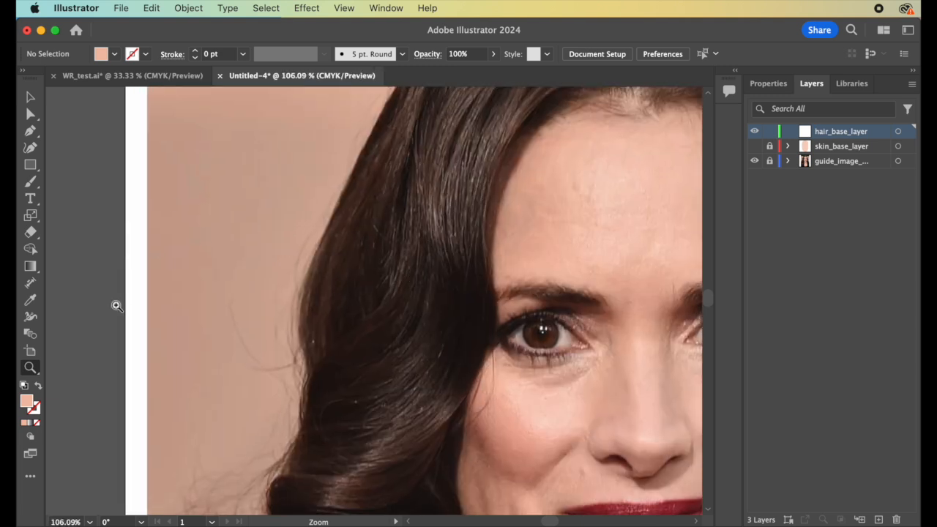
click(30, 299)
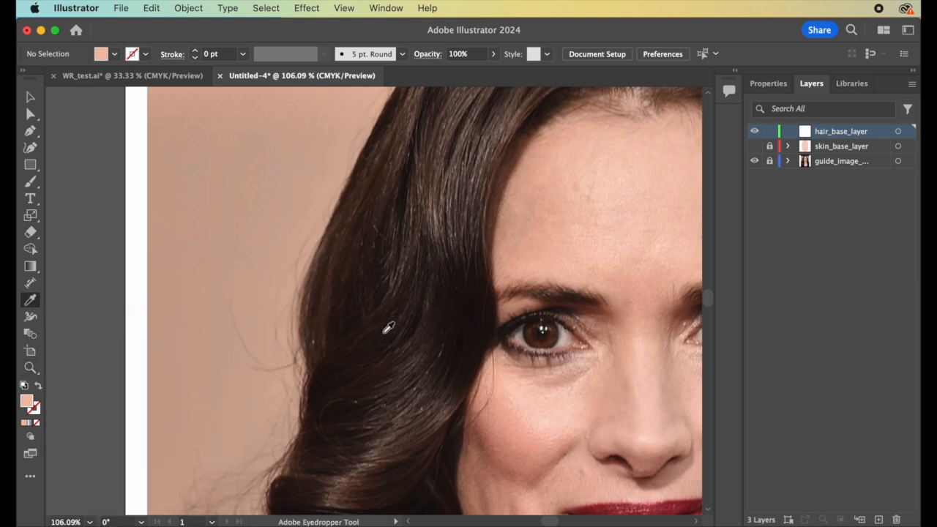
click(388, 328)
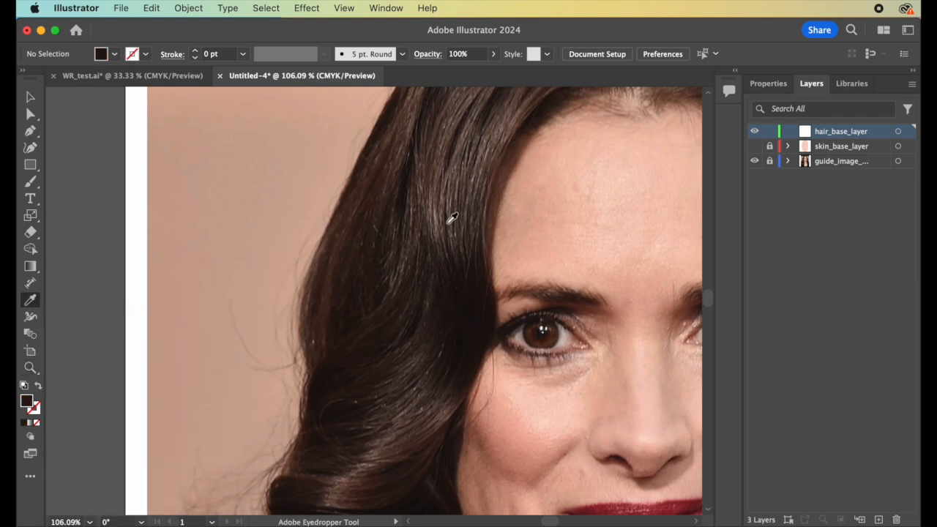
Step: Target hair_base_layer and set its opacity to 70% for tracing with the Pen tool
scroll(450, 265, up, 1)
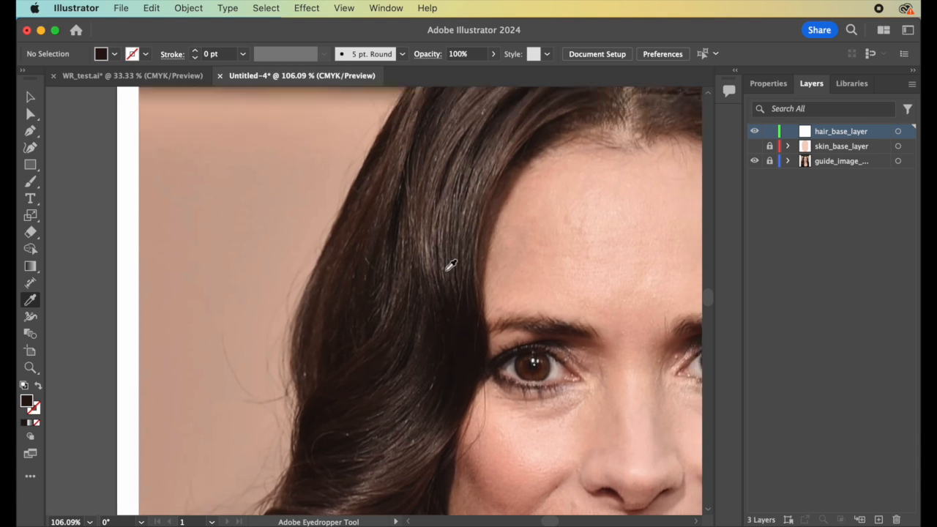
scroll(452, 264, up, 4)
scroll(451, 263, right, 4)
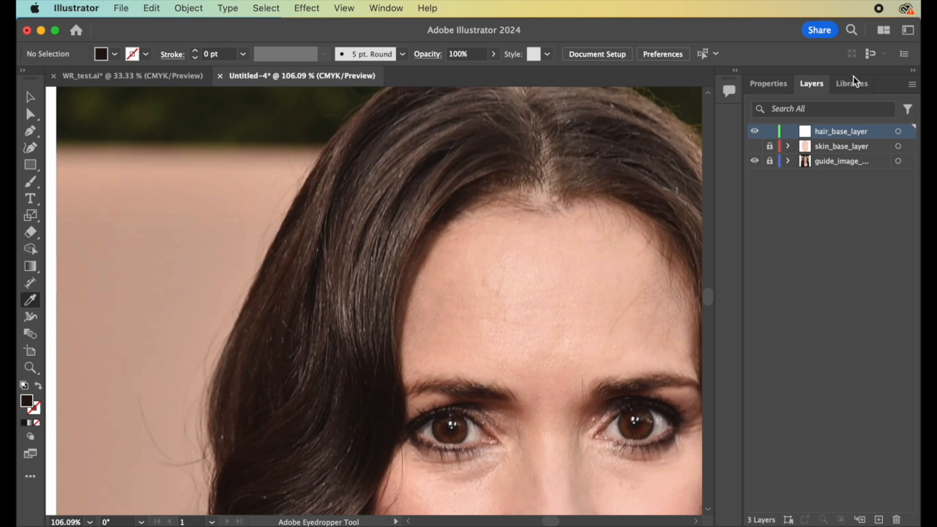
click(899, 132)
click(30, 130)
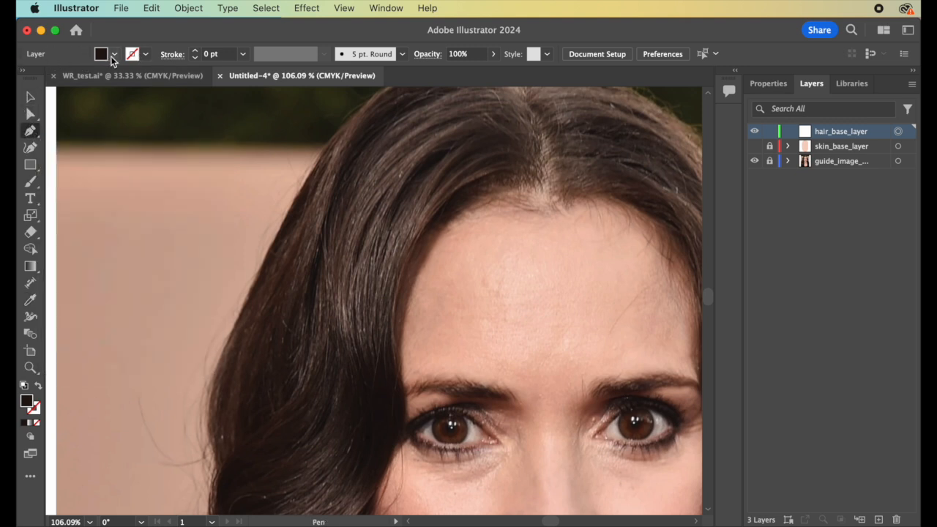
click(114, 55)
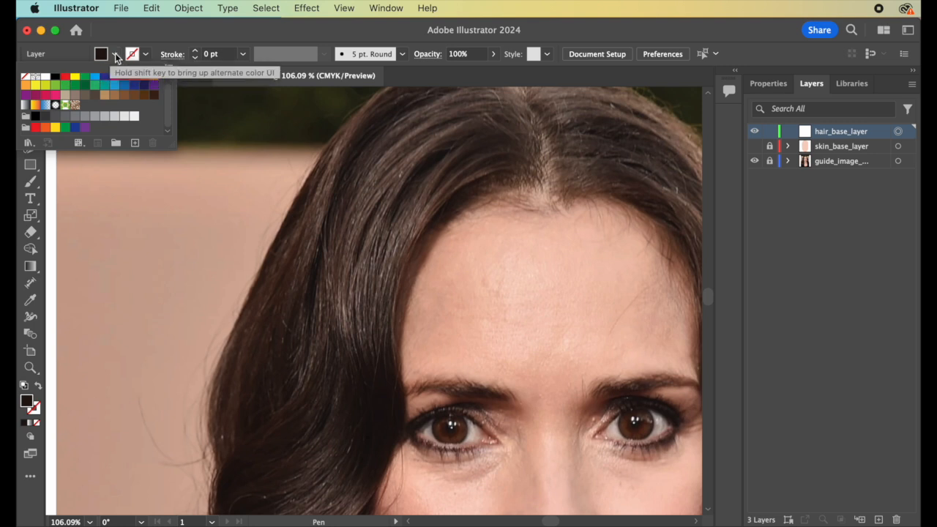
click(115, 53)
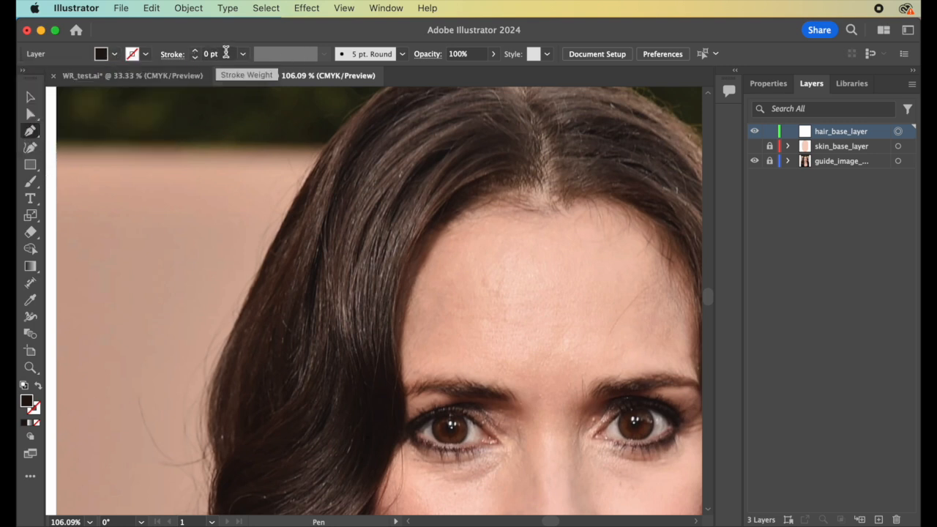
click(474, 52)
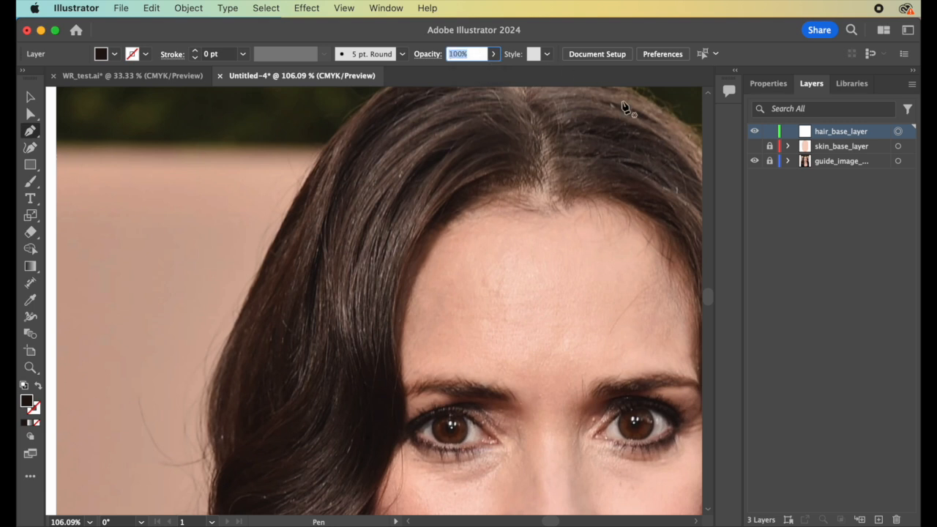
text(70)
key(Return)
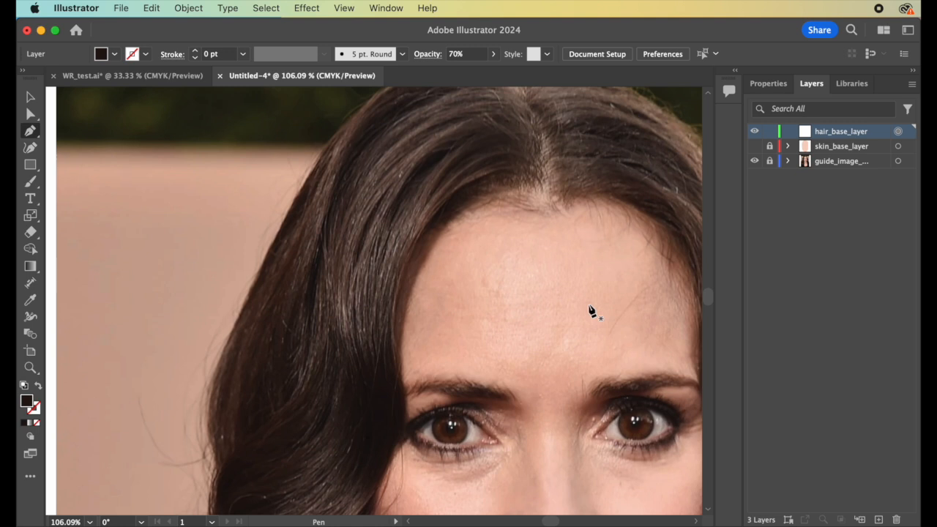
Step: Start the hair outline with the Pen tool at the top of the parting and curve it onto the right-hand crown
scroll(591, 310, right, 10)
scroll(543, 334, up, 5)
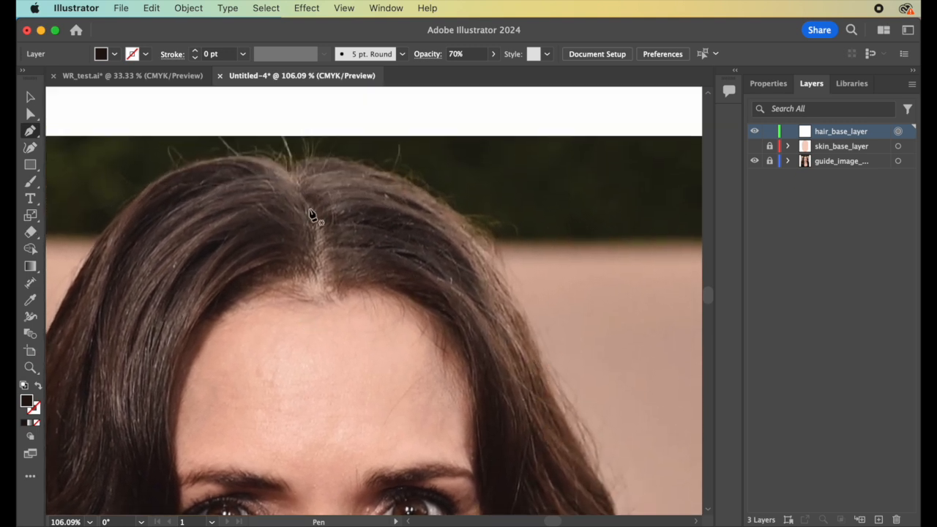
scroll(308, 218, up, 1)
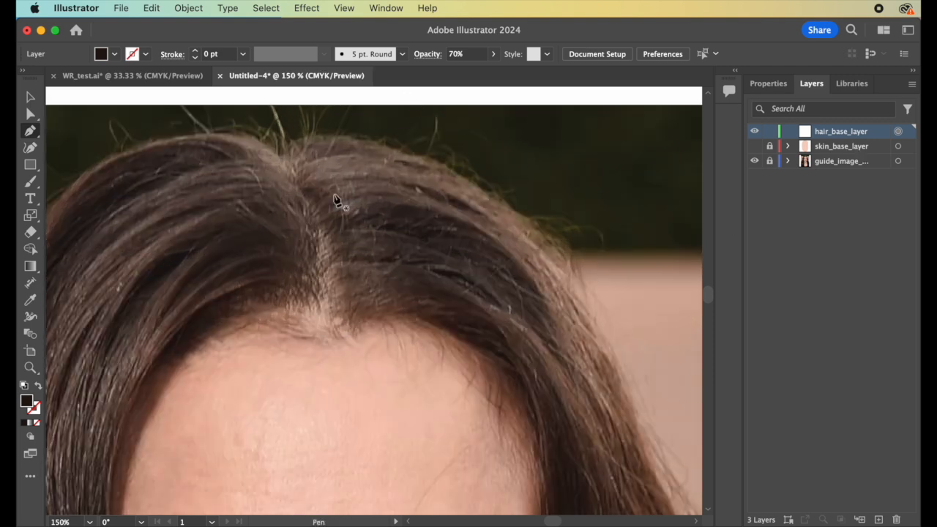
click(285, 152)
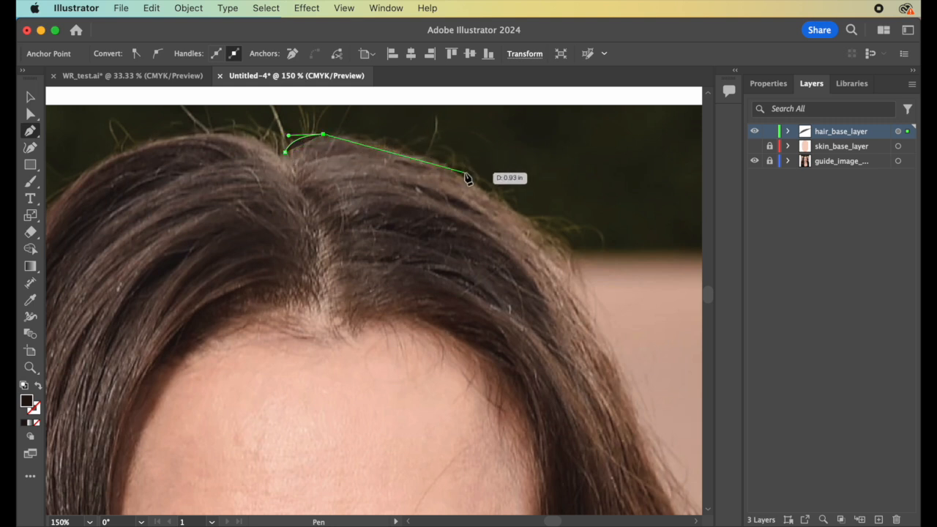
drag(452, 171, 522, 204)
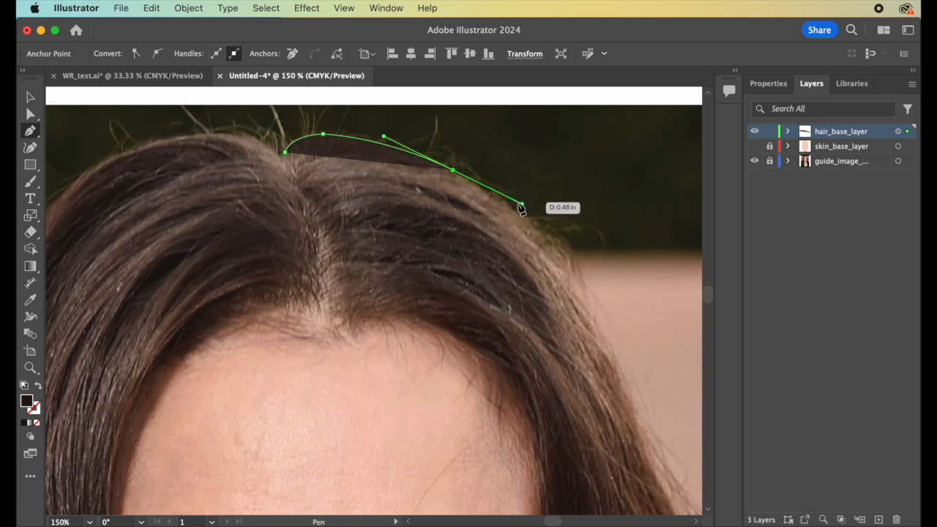
key(super+z)
drag(455, 170, 472, 196)
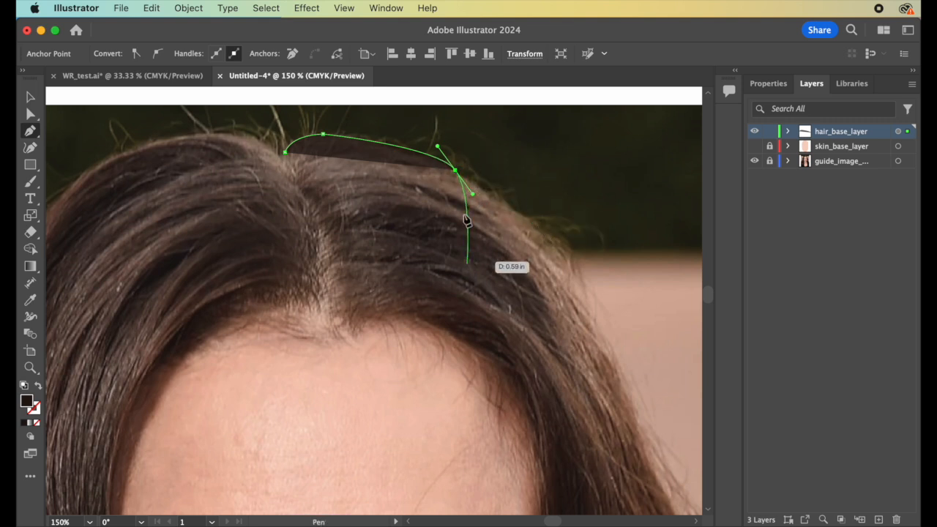
key(super+z)
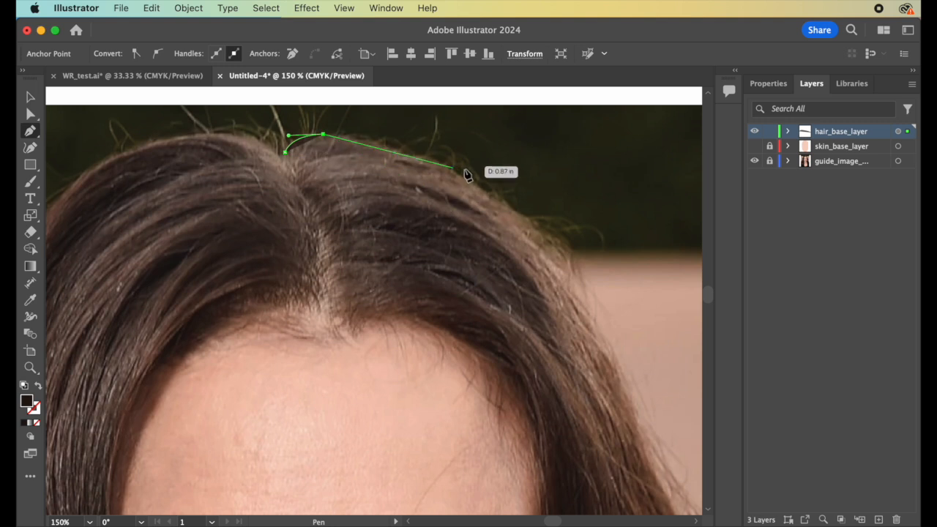
Step: Trace the outer hair contour over the right-hand crown and down to where the hair turns beside the forehead
drag(466, 179, 576, 239)
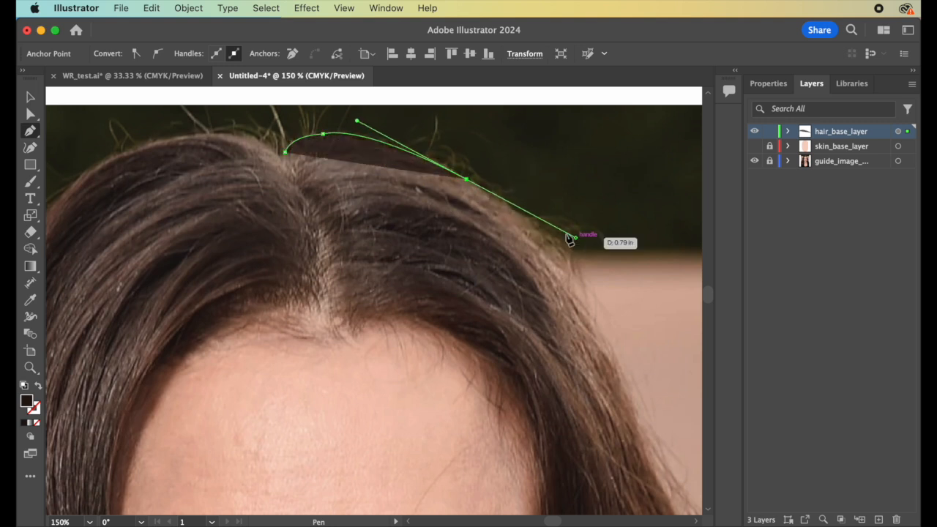
click(469, 185)
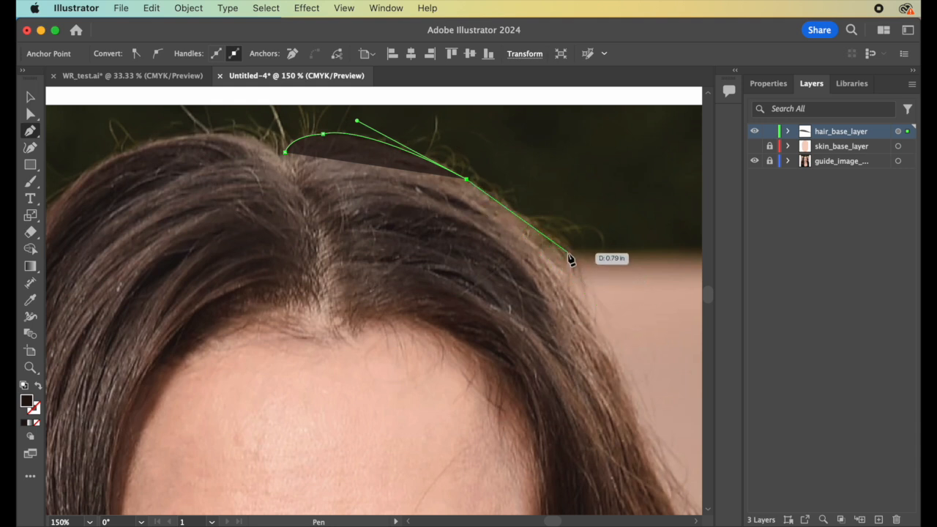
drag(568, 255, 597, 291)
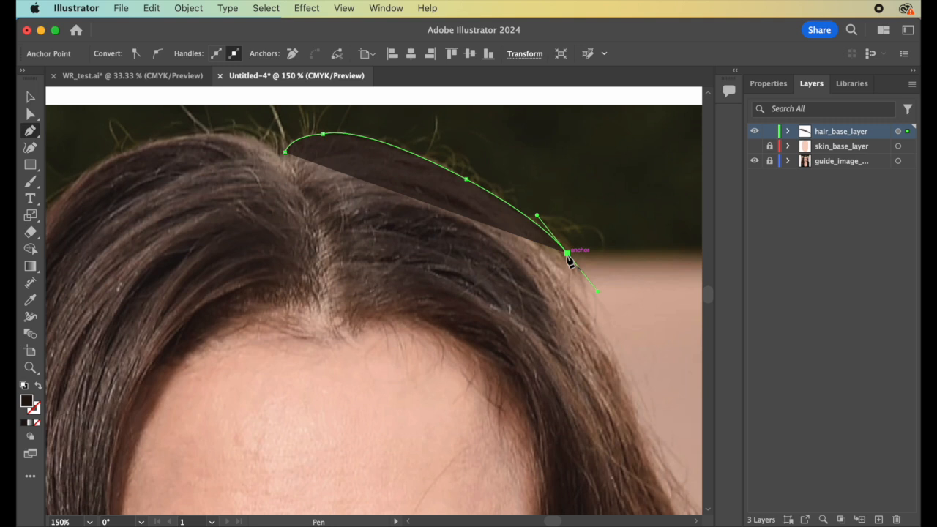
drag(567, 256, 586, 339)
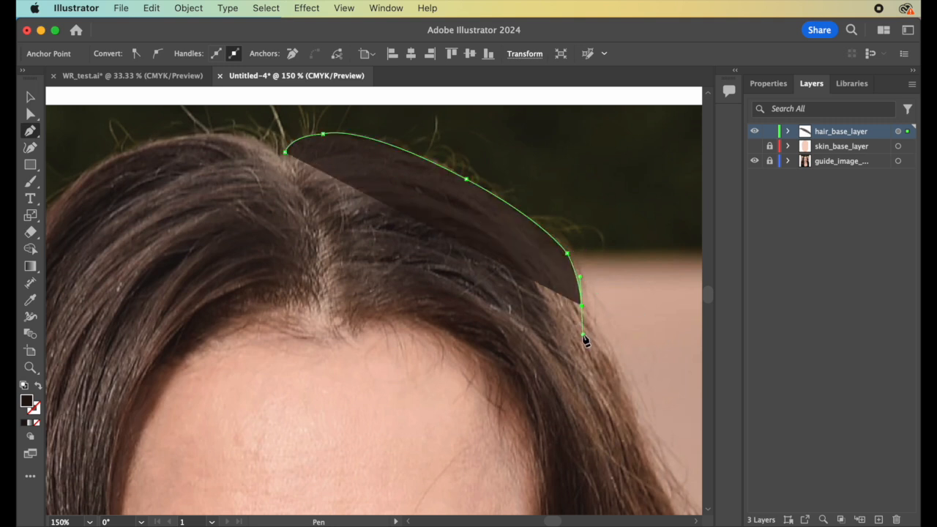
Step: Continue the hair outline down the right-hand outer edge, from the crown to about eyebrow height, with smooth anchor points
scroll(581, 308, down, 5)
scroll(581, 308, right, 2)
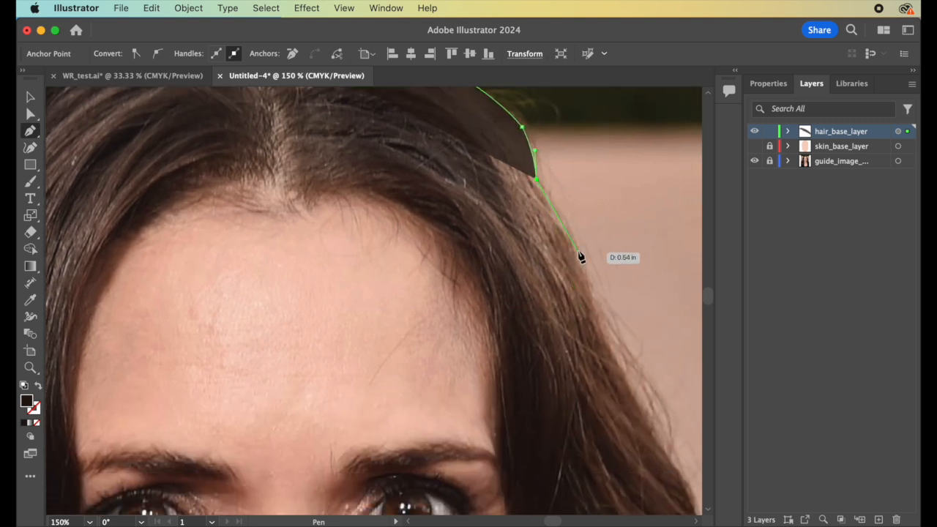
drag(579, 253, 592, 293)
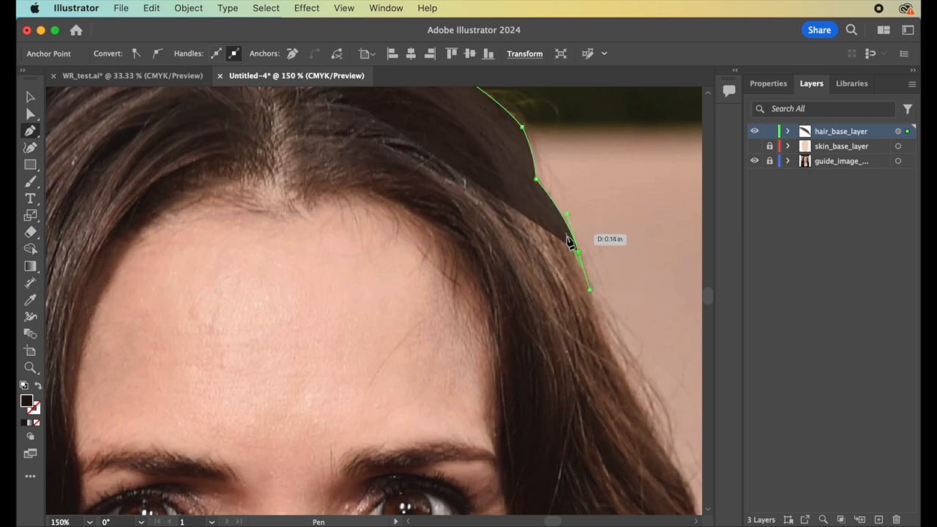
scroll(581, 260, down, 5)
scroll(581, 260, right, 2)
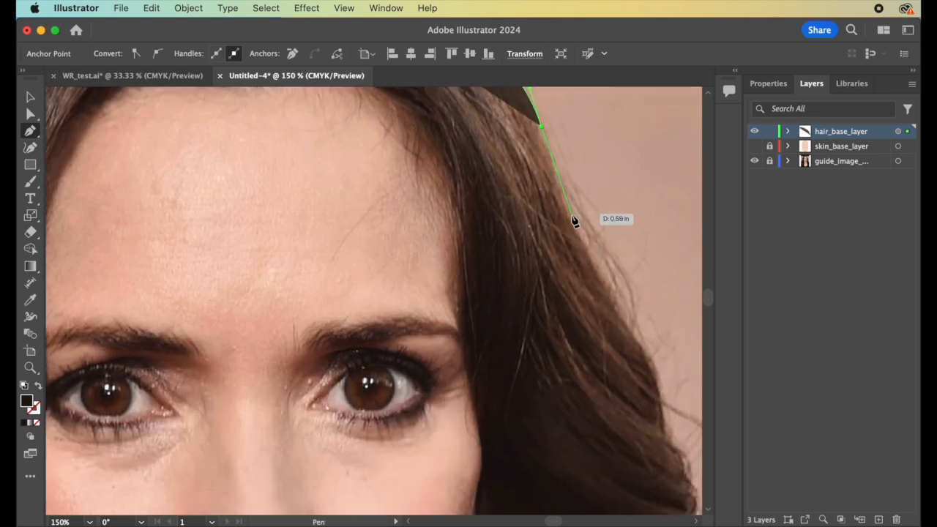
click(601, 273)
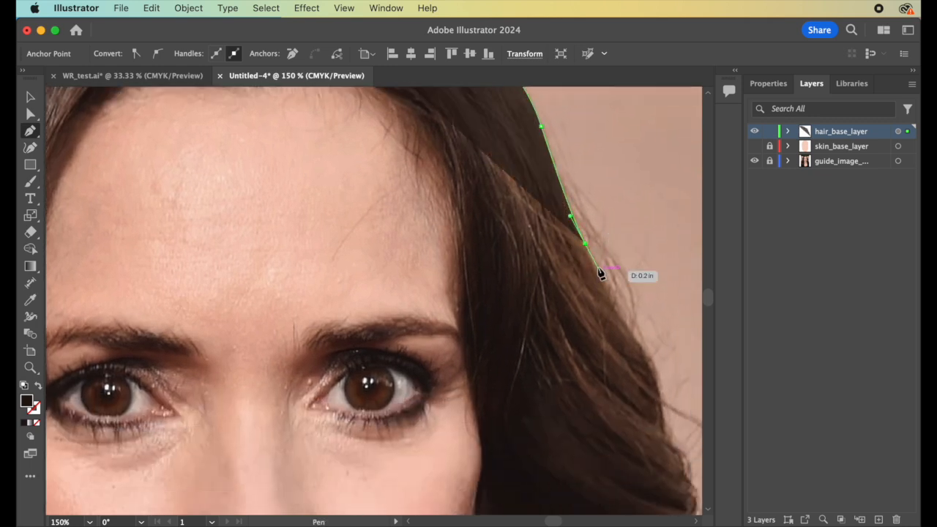
Step: Extend the outline along the outer hair edge beside the eye and round it inward above the stray strand
scroll(585, 249, down, 2)
scroll(586, 249, right, 3)
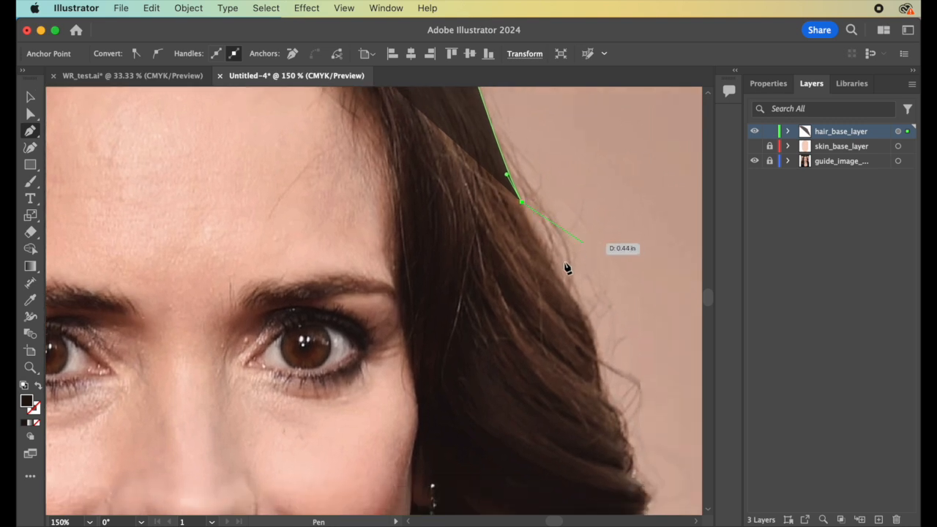
click(586, 318)
drag(597, 329, 601, 333)
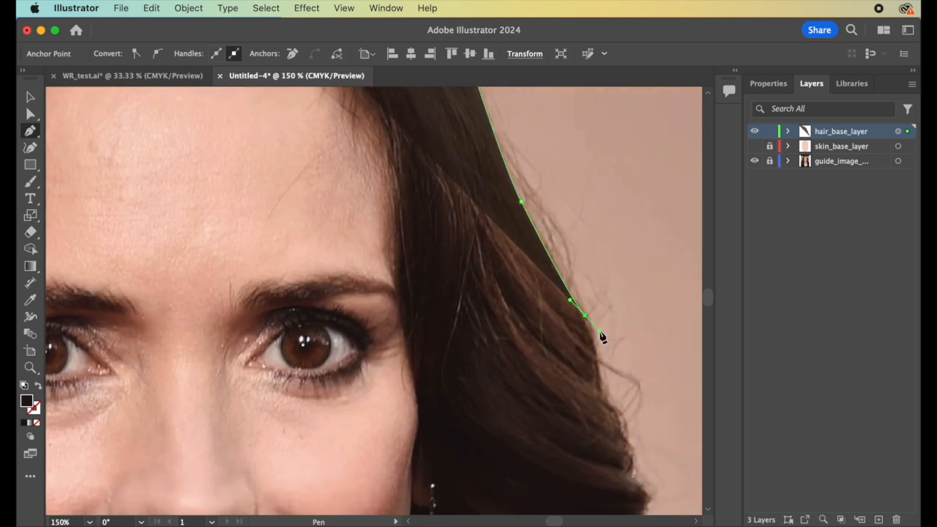
click(586, 317)
click(598, 357)
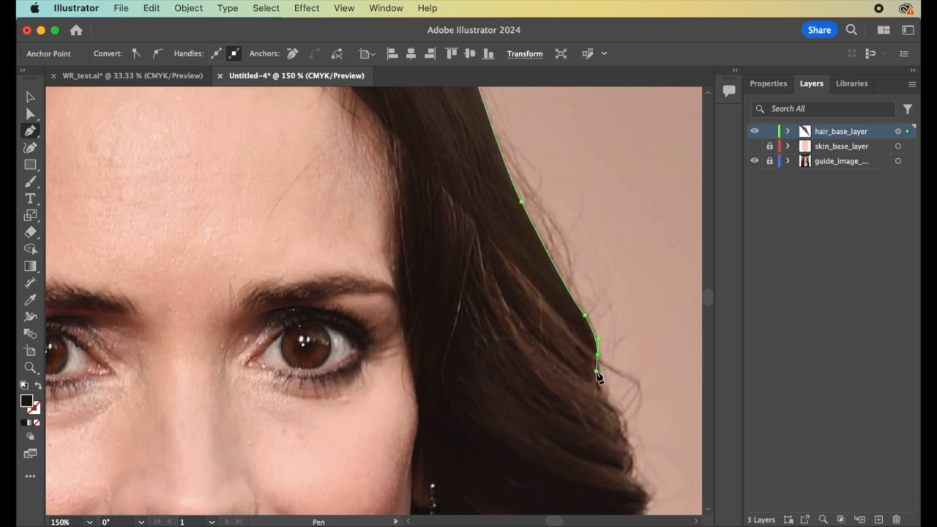
Step: Trace the outer curve of the looping stray strand that sticks out from the hair beside the cheek
scroll(599, 364, down, 5)
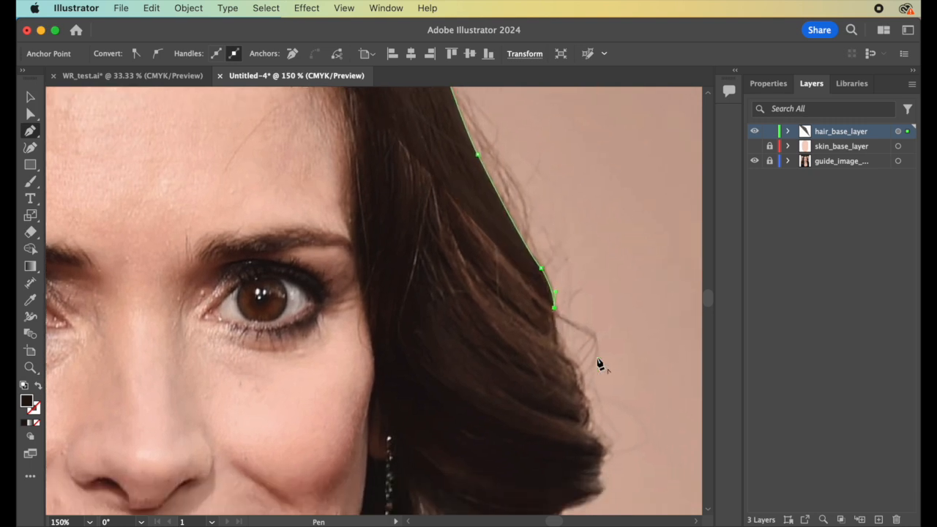
scroll(598, 359, up, 3)
scroll(598, 358, down, 2)
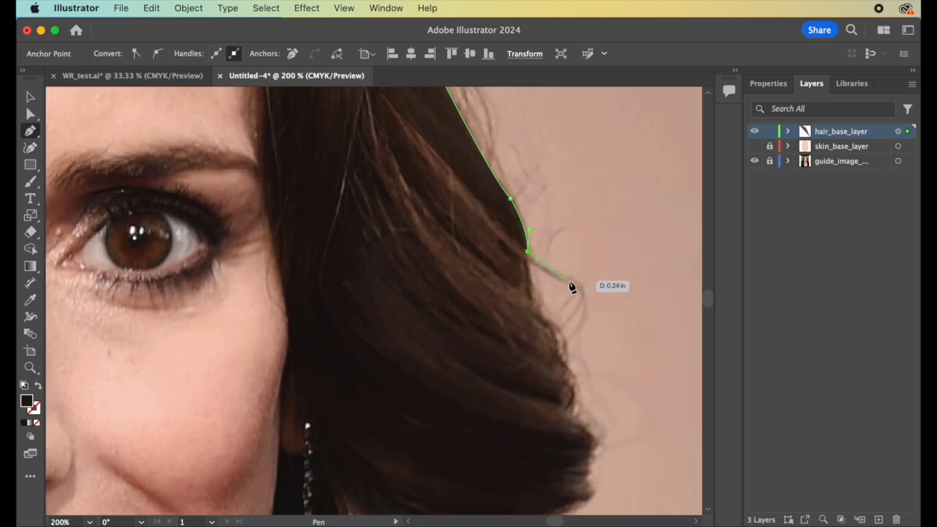
click(579, 285)
drag(606, 291, 605, 291)
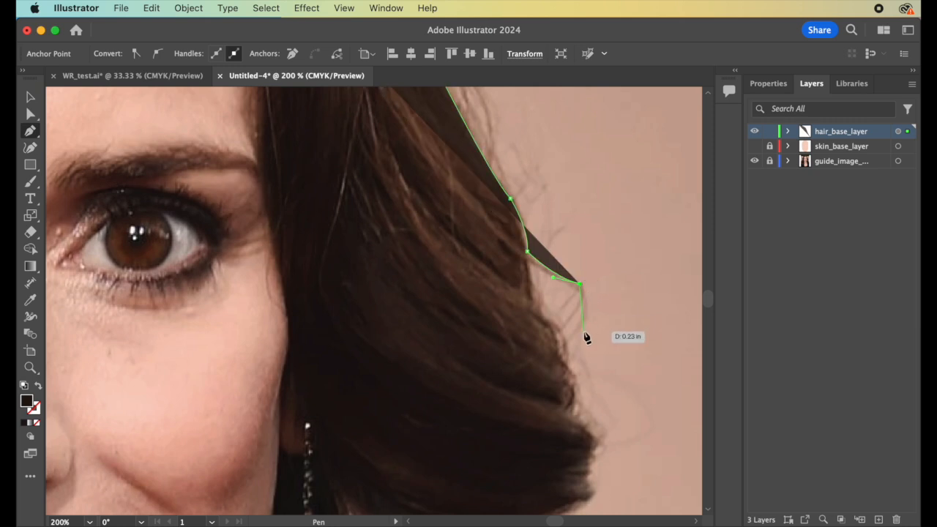
drag(579, 331, 560, 363)
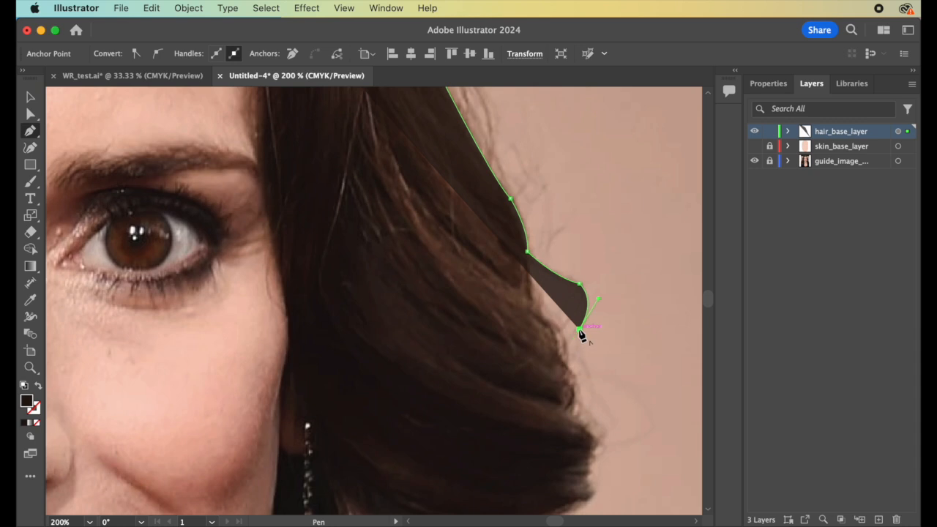
Step: End the stray strand in a narrow tip near the hair edge, turning the path back with a corner point
click(563, 343)
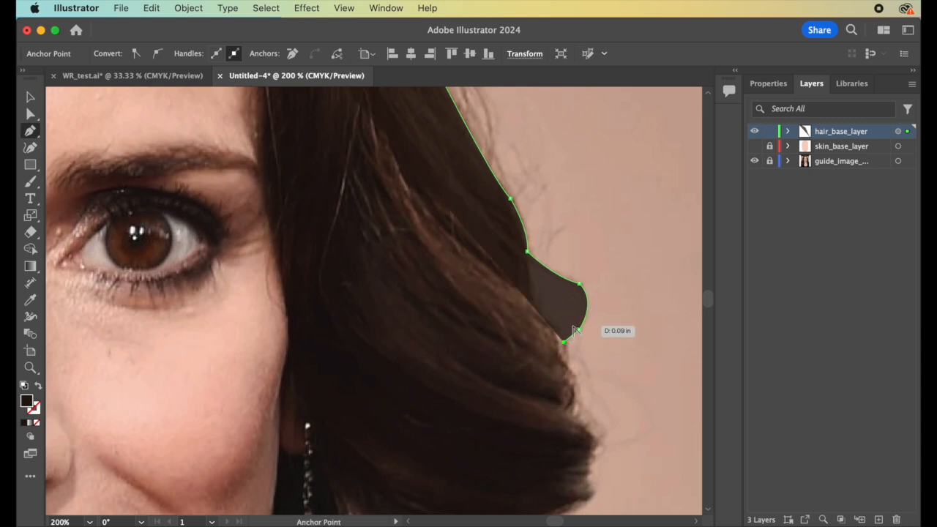
scroll(574, 331, up, 4)
key(super+z)
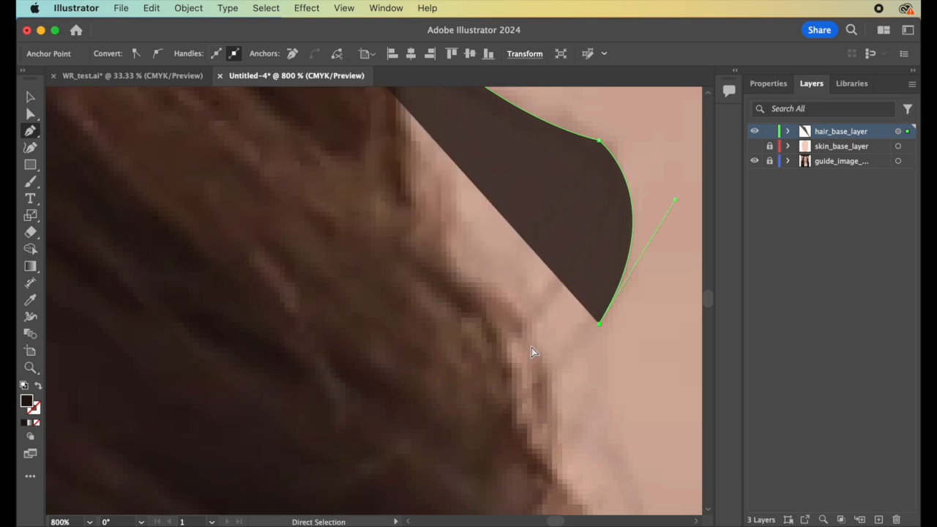
click(547, 365)
drag(539, 368, 539, 368)
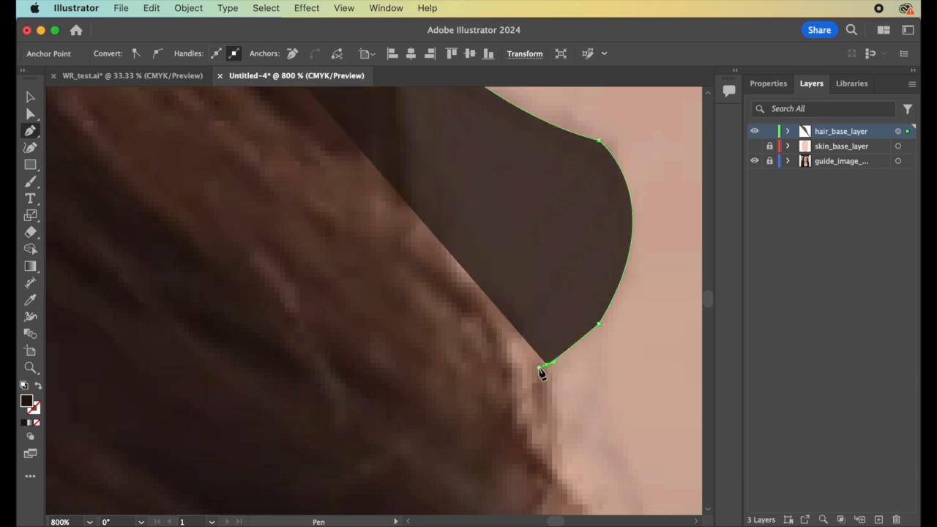
click(547, 365)
super+click(553, 355)
drag(555, 349, 554, 347)
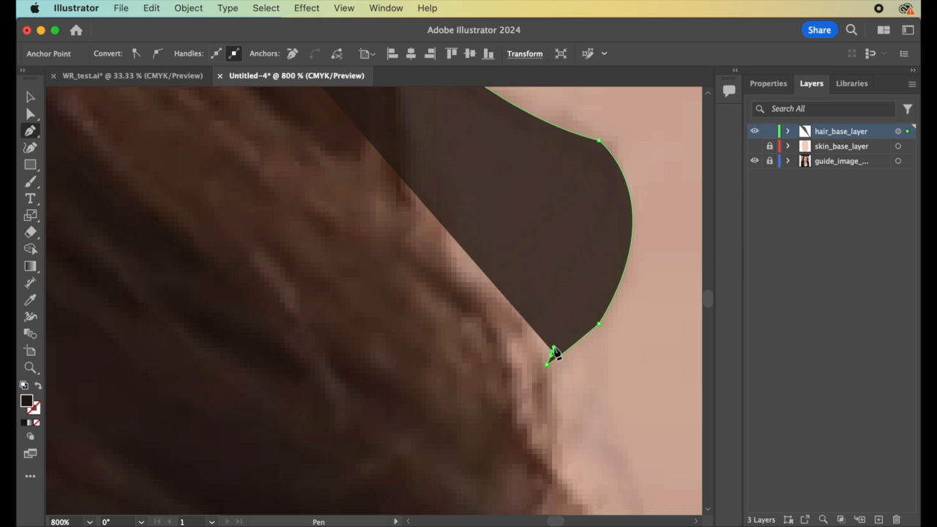
click(552, 353)
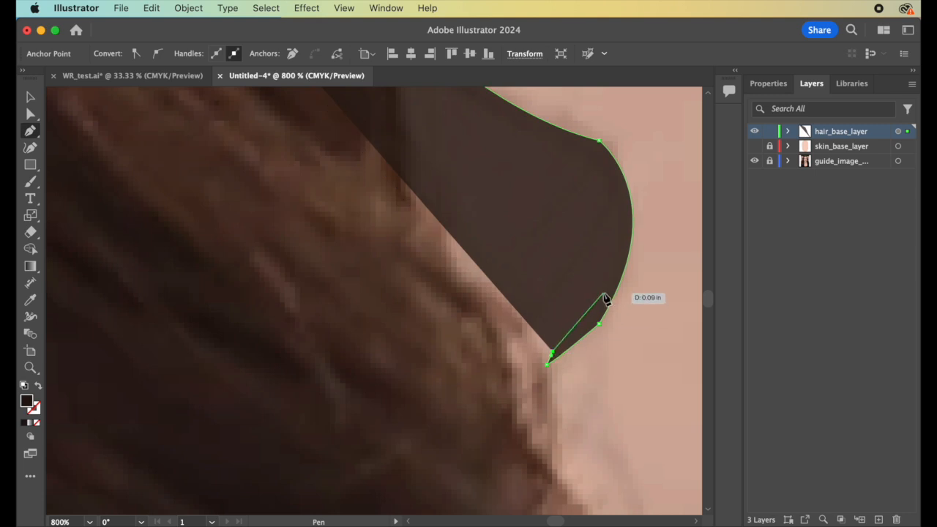
Step: Trace the strand's inner edge back up around its bend, keeping close to the outer curve for a thin shape
click(610, 287)
drag(618, 267, 630, 234)
click(610, 286)
drag(589, 147, 529, 130)
Step: Complete the strand's inner edge from its bend back to the main hair mass, ending at a corner point
scroll(530, 130, up, 5)
scroll(530, 129, left, 2)
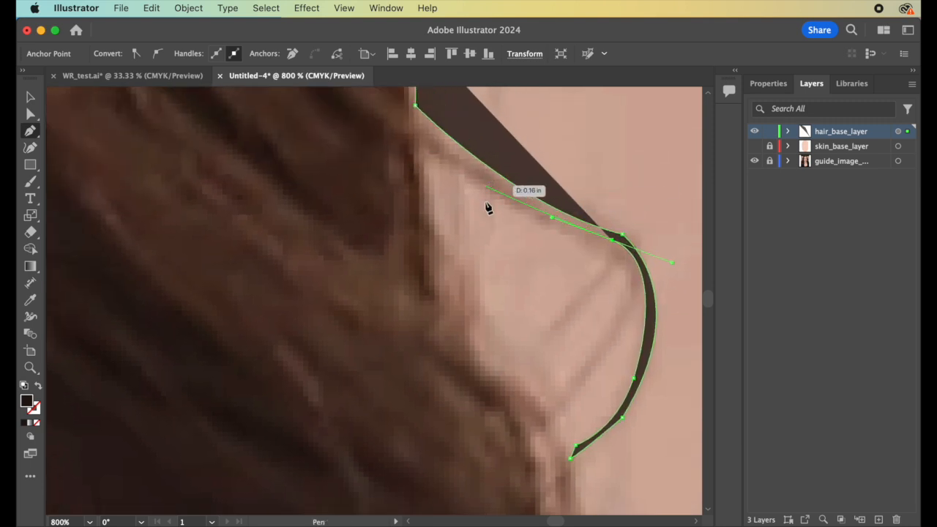
super+click(472, 186)
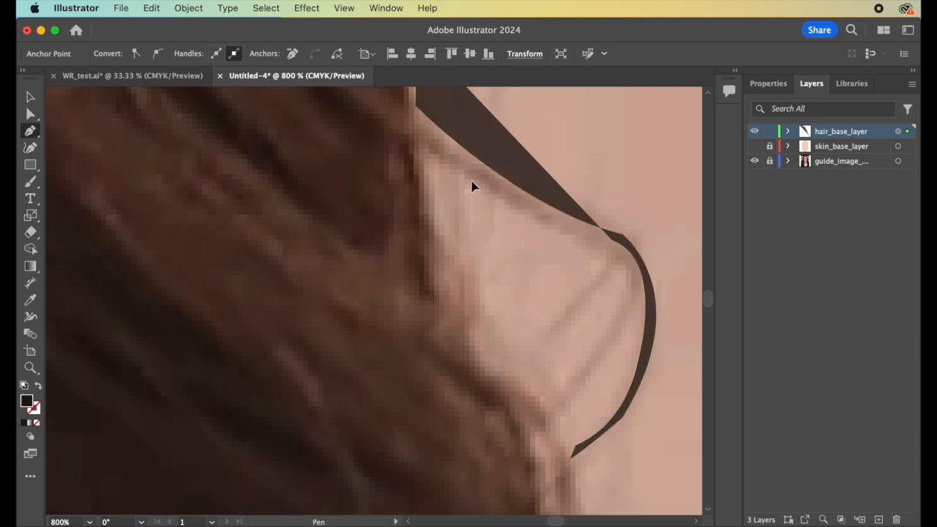
super+click(469, 182)
click(471, 182)
click(417, 144)
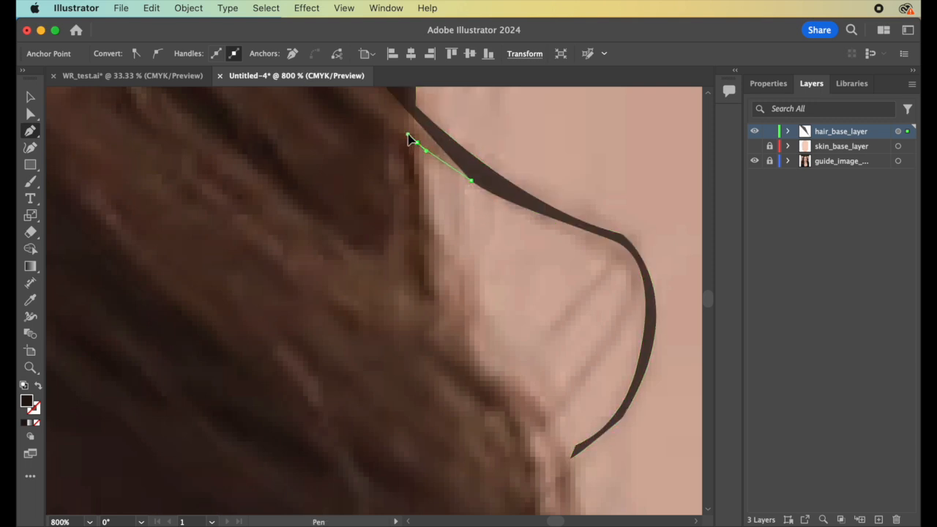
drag(402, 137, 402, 137)
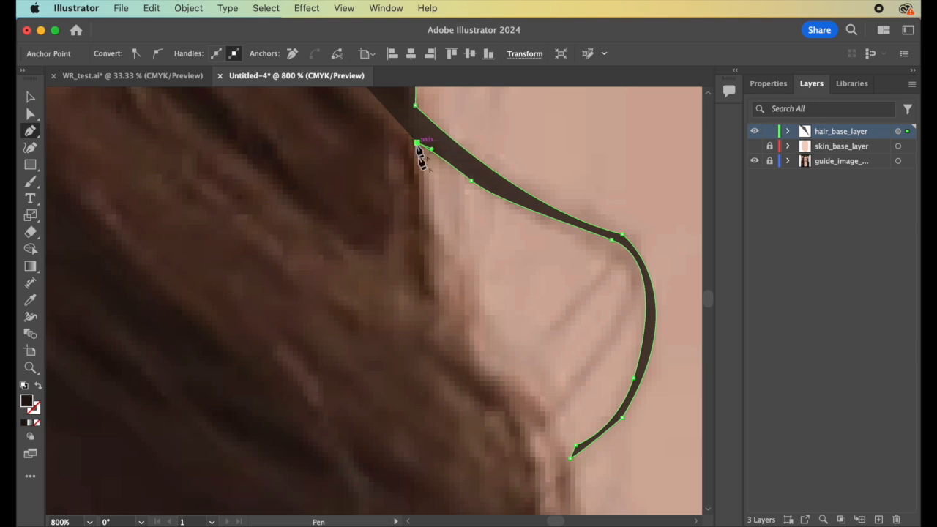
Step: Continue the hair outline below the looping stray strand with short curves and a small rounded bump along the hair edge
scroll(459, 247, down, 5)
scroll(458, 247, up, 2)
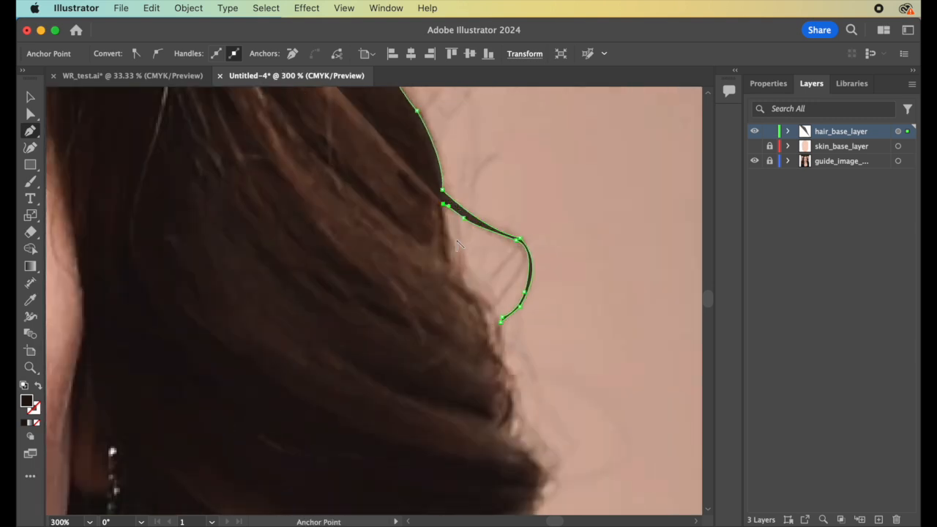
click(447, 241)
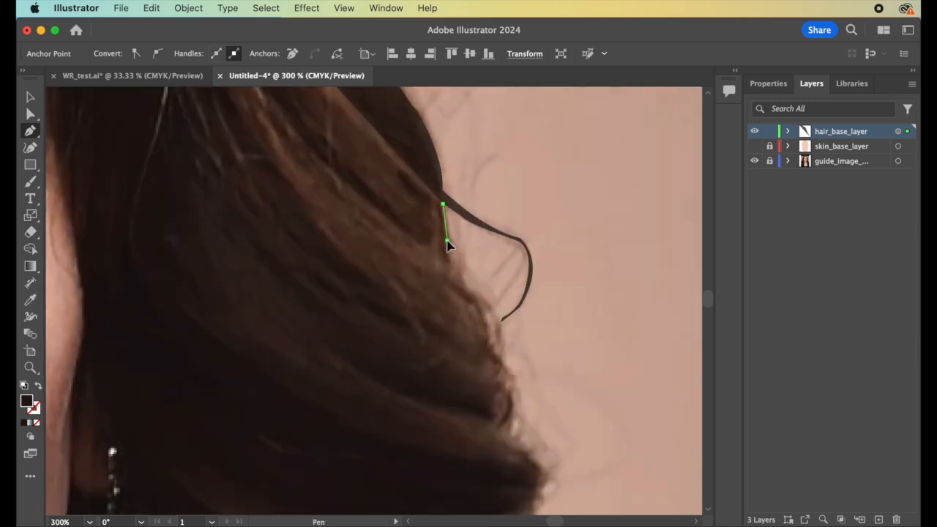
click(448, 255)
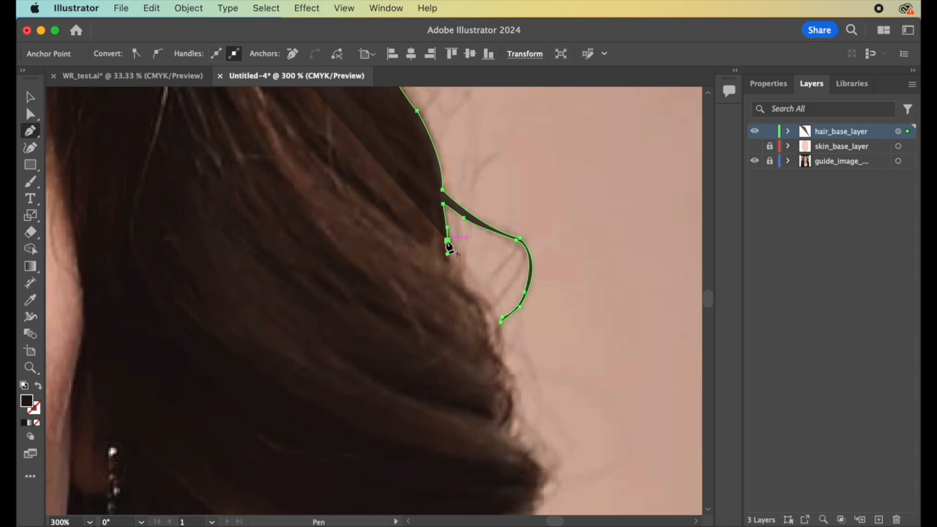
drag(464, 265, 459, 287)
click(461, 284)
super+click(486, 316)
super+click(486, 317)
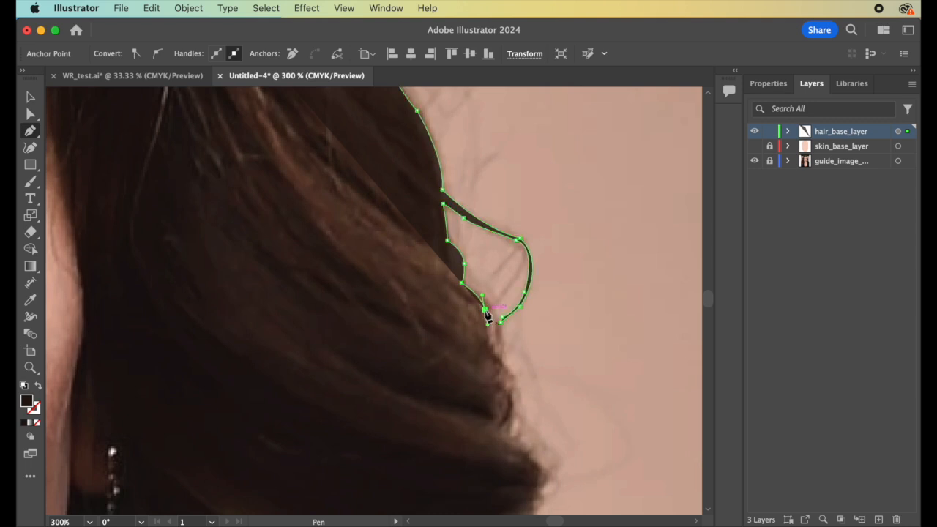
Step: Trace the hair edge further down along the next outward bulge, ending at the inward notch above the large curl
click(491, 344)
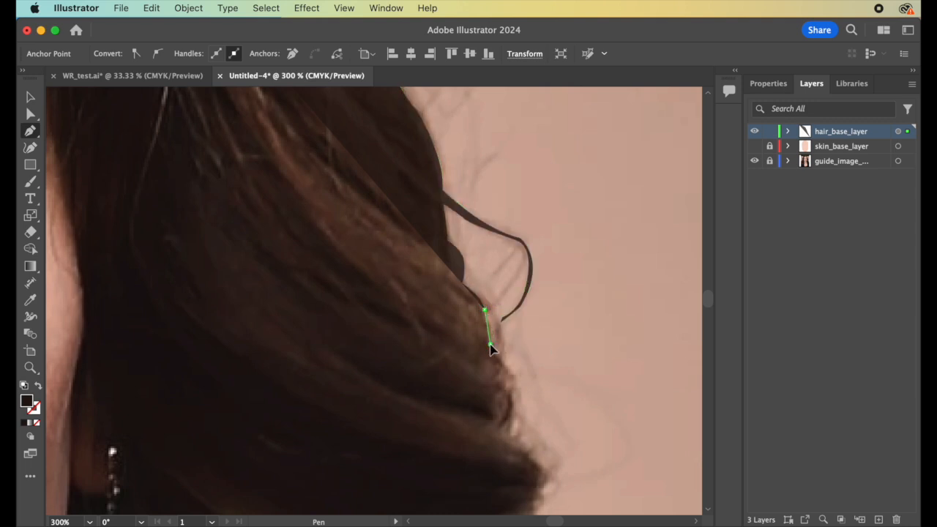
drag(490, 361, 490, 361)
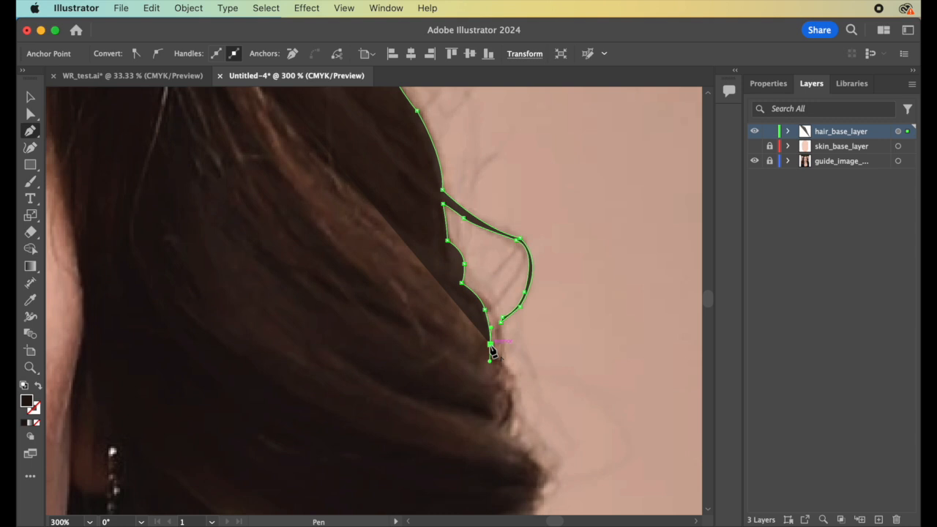
click(518, 383)
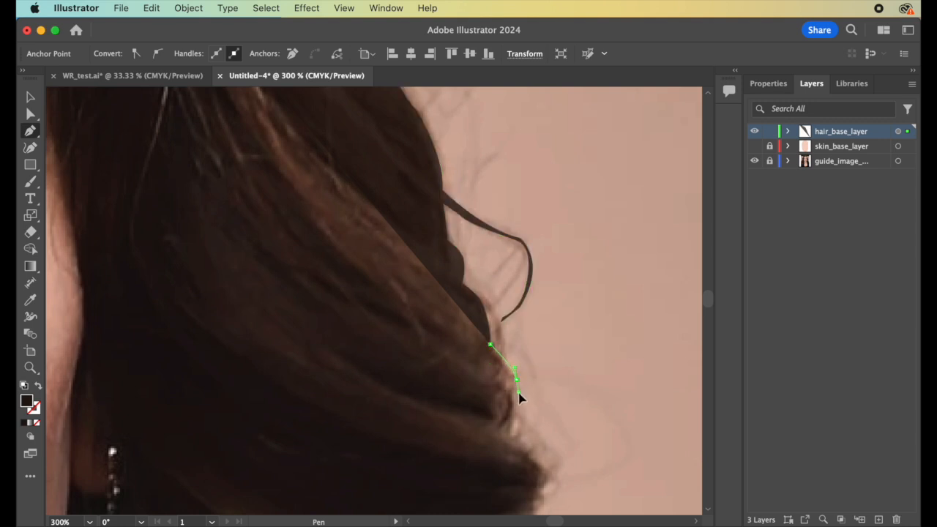
drag(521, 406, 518, 400)
scroll(518, 383, down, 3)
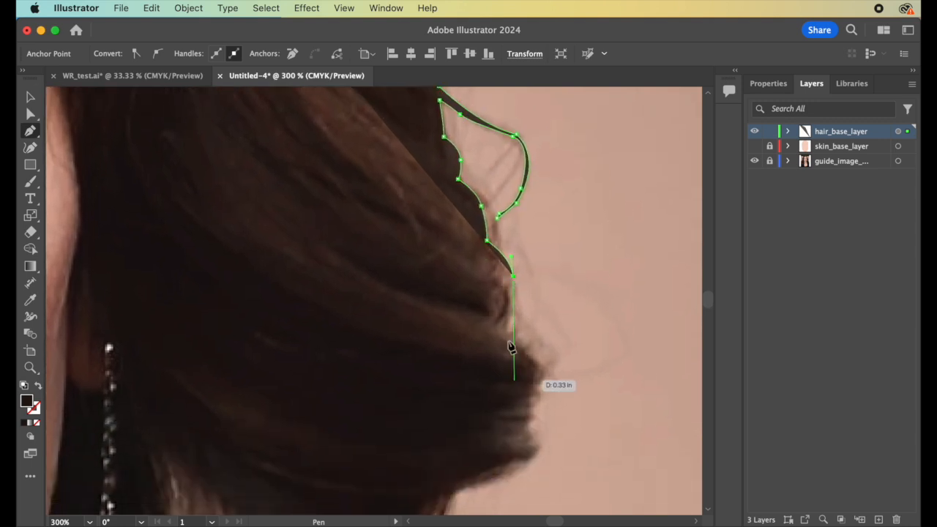
drag(512, 306, 495, 335)
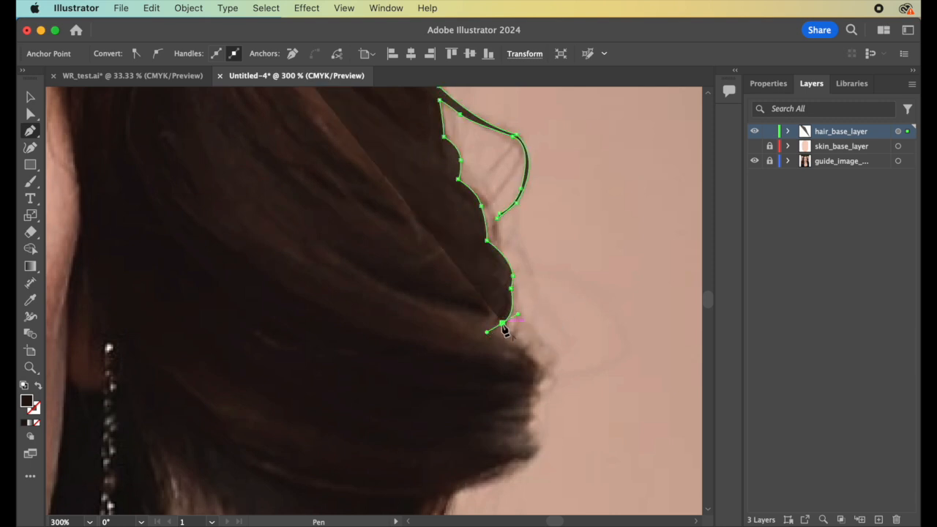
Step: Outline the large curl's outermost bulge and the series of small scalloped notches below it, using corner points between the curves
click(546, 366)
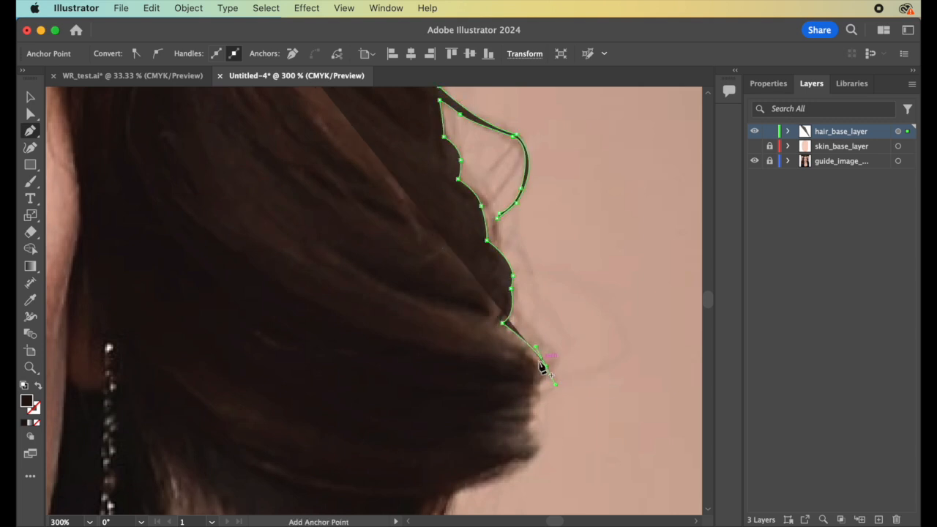
drag(542, 381, 531, 388)
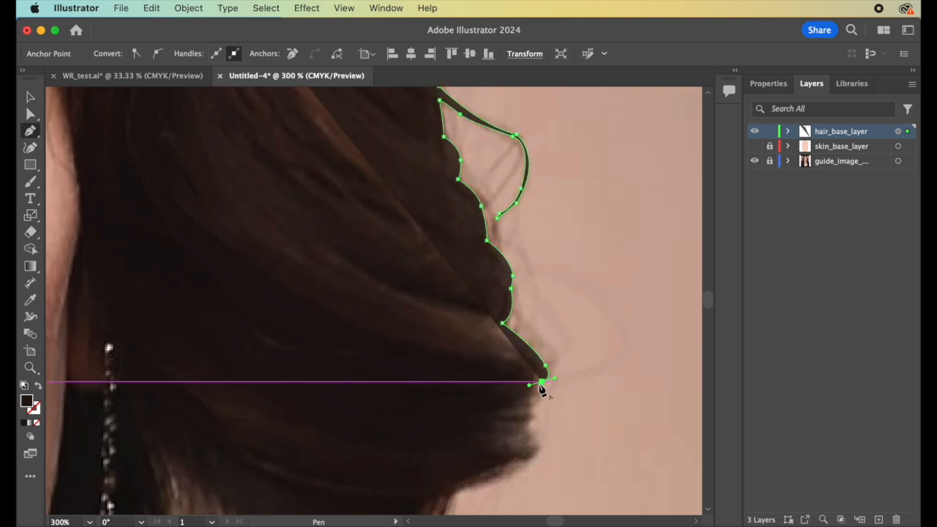
click(534, 386)
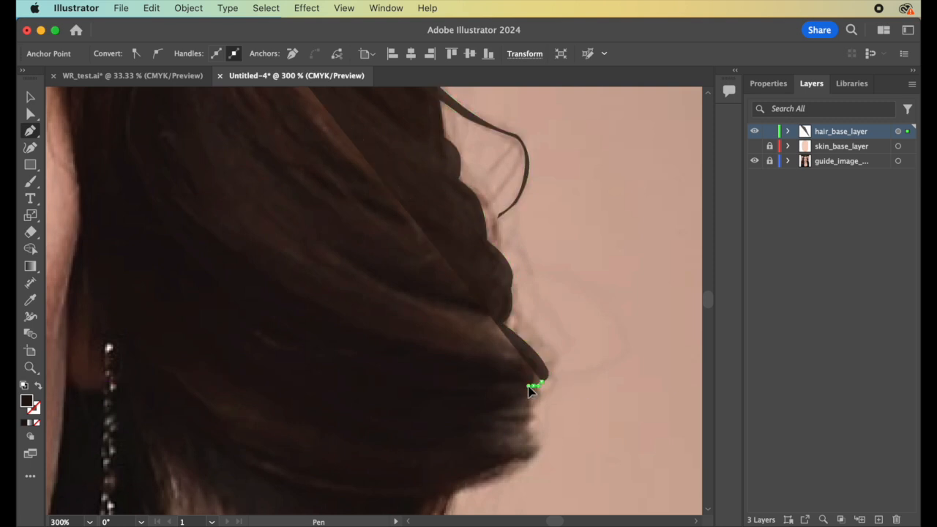
drag(540, 404, 527, 412)
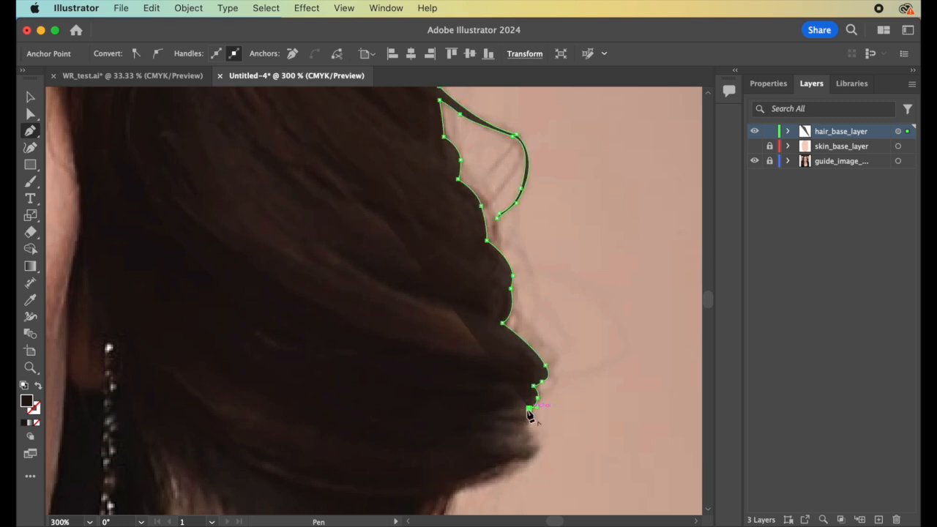
scroll(530, 419, down, 3)
drag(540, 334, 526, 370)
click(535, 329)
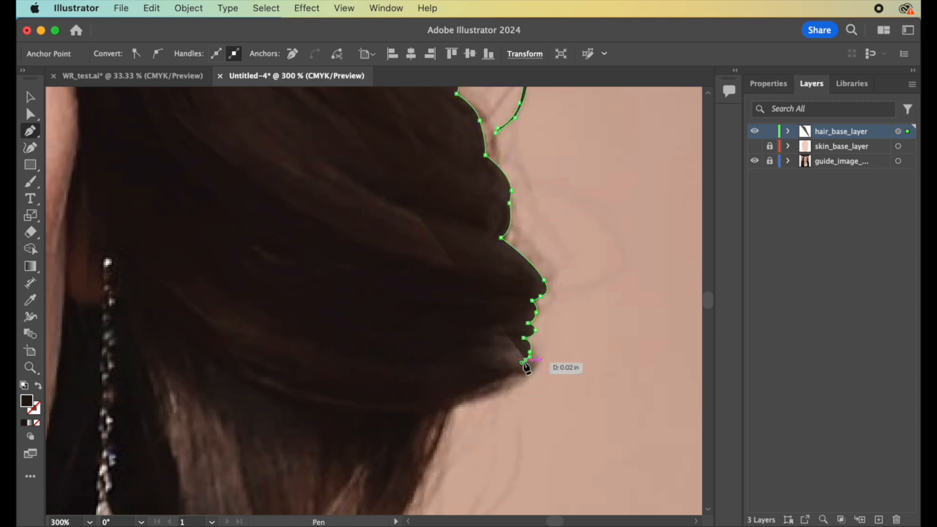
Step: Shape the pointed lower tip of the large curl, curving the path around it and back inward with corner points
scroll(524, 366, up, 1)
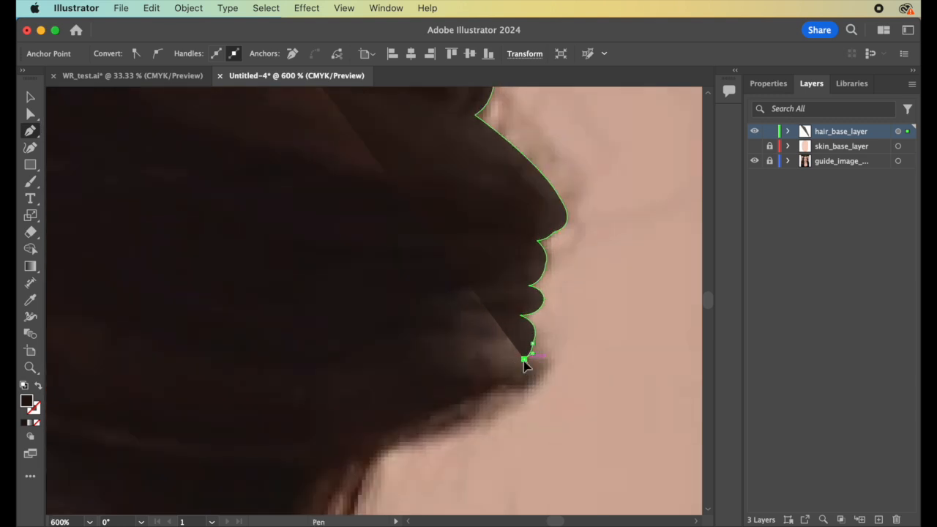
drag(550, 360, 563, 359)
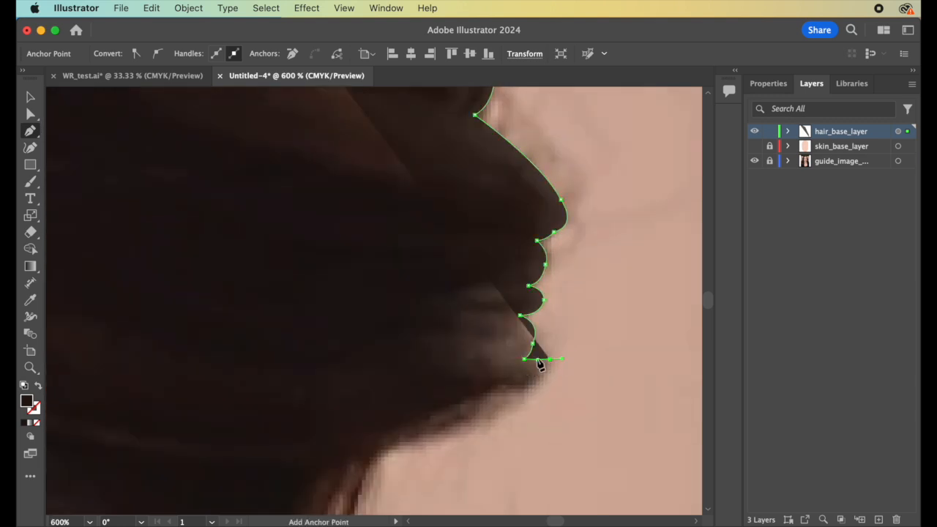
click(550, 359)
drag(525, 389, 485, 390)
click(526, 390)
click(497, 389)
Step: Trace the underside of the large curl back inward to the corner where the hair turns downward
click(445, 426)
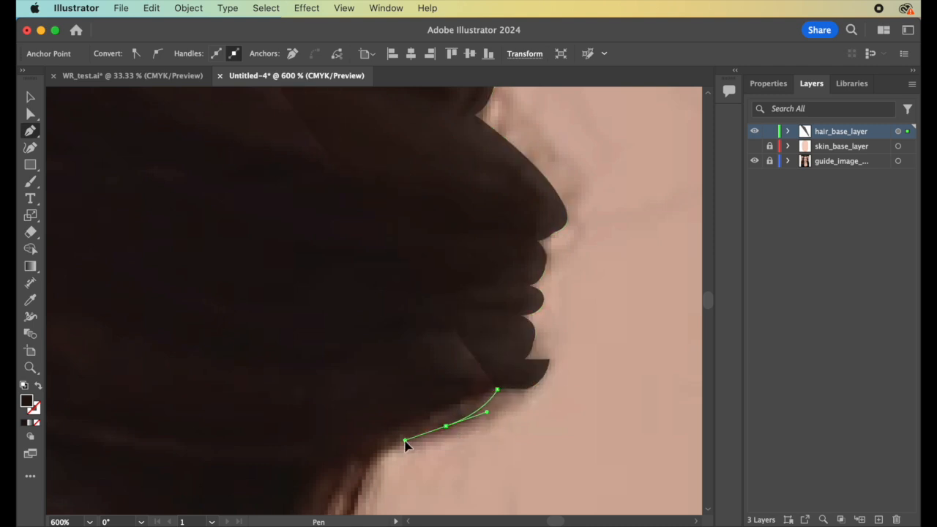
scroll(449, 430, down, 2)
scroll(448, 430, left, 1)
scroll(448, 432, down, 6)
scroll(449, 432, left, 2)
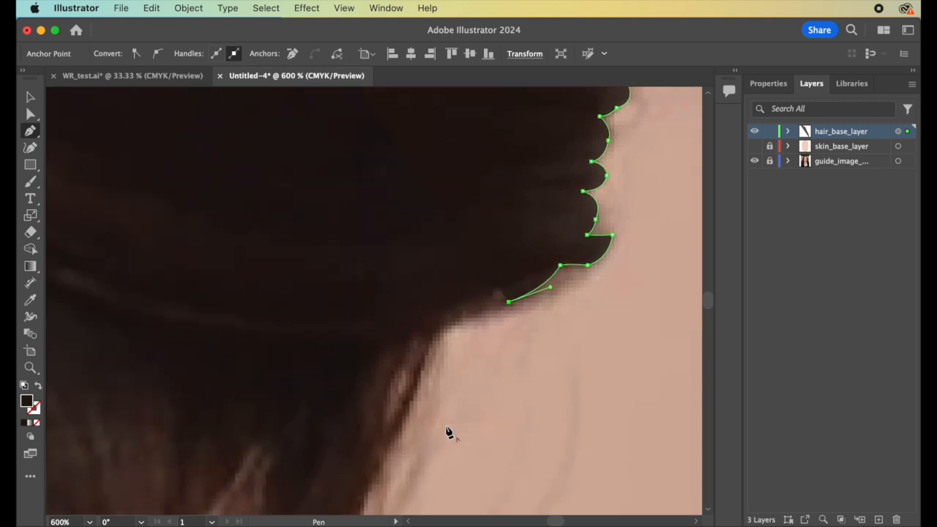
click(436, 331)
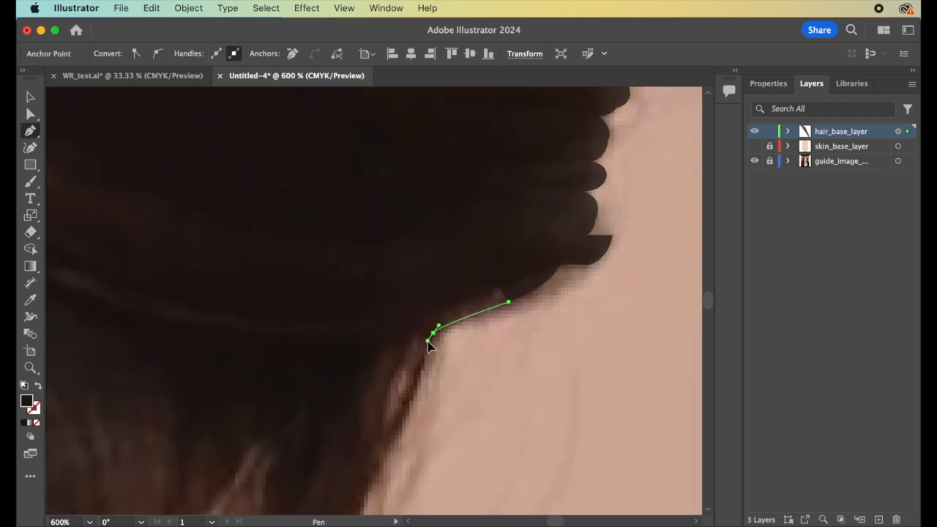
drag(429, 344, 435, 339)
Step: Trace the hair edge from below the large curl down to the corner where the lower lock flicks outward
scroll(435, 337, down, 5)
scroll(435, 337, left, 4)
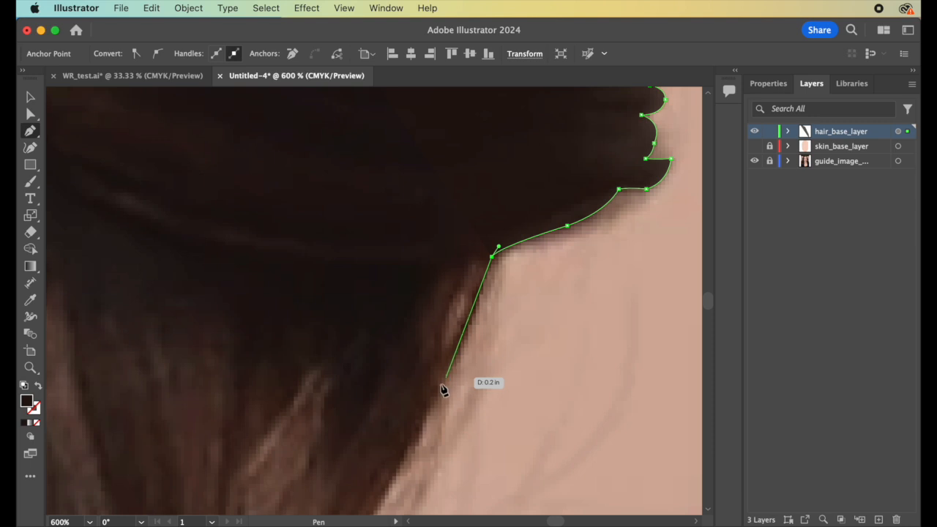
drag(431, 405, 403, 450)
click(431, 407)
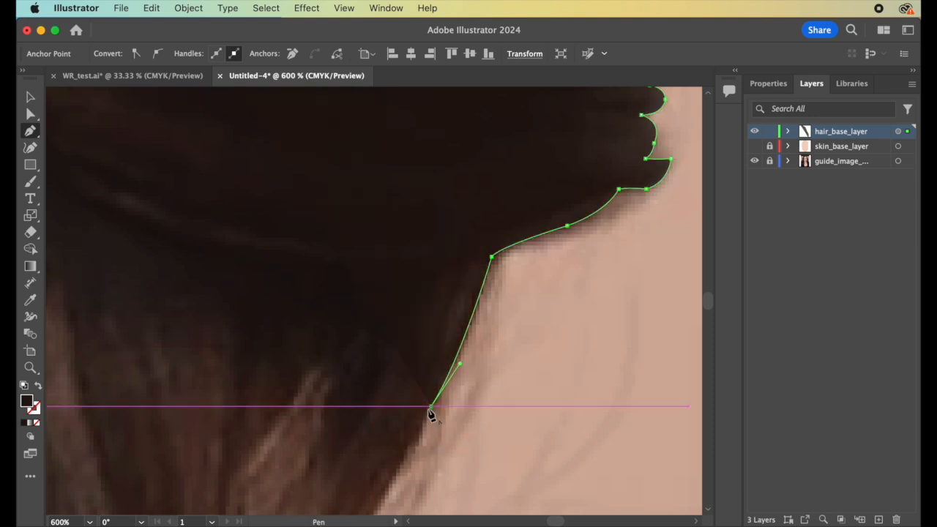
scroll(431, 415, down, 10)
scroll(431, 414, up, 2)
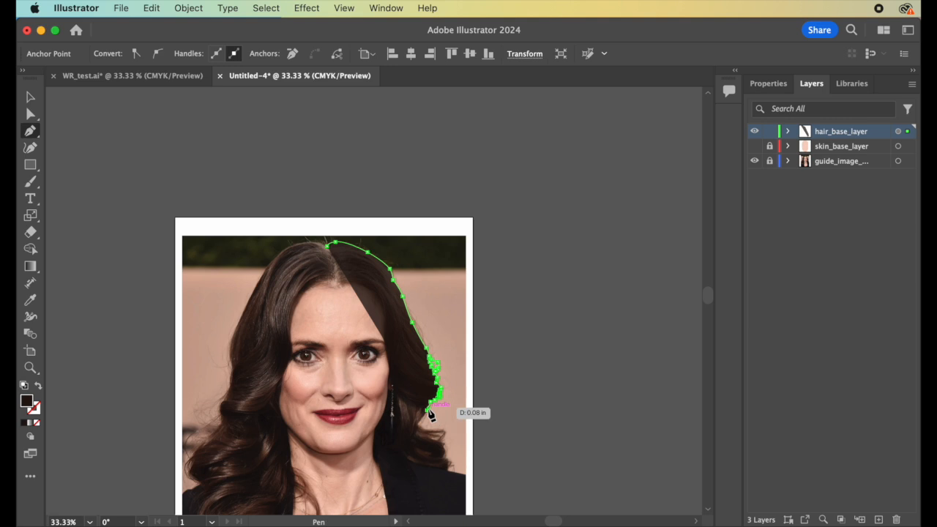
scroll(432, 415, down, 3)
scroll(431, 414, up, 4)
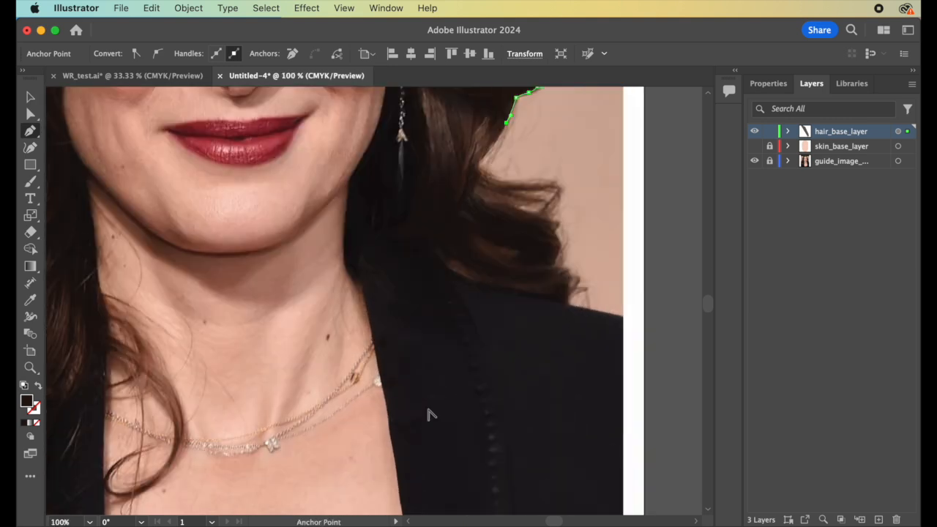
scroll(465, 268, up, 3)
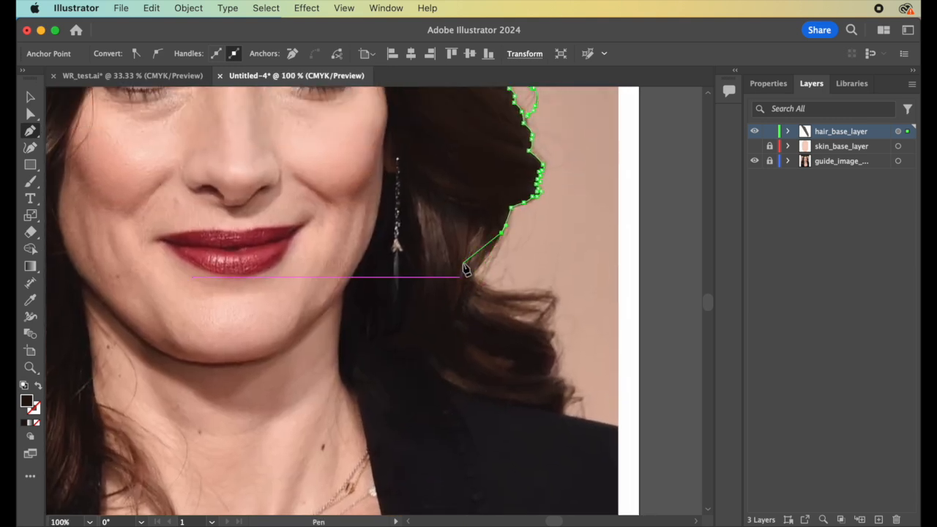
scroll(464, 268, up, 3)
scroll(464, 268, up, 3)
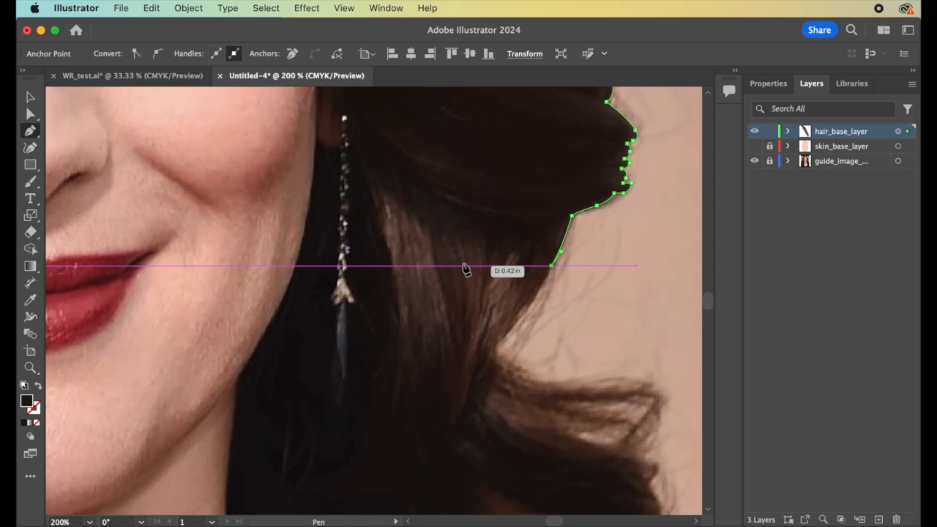
scroll(510, 333, up, 3)
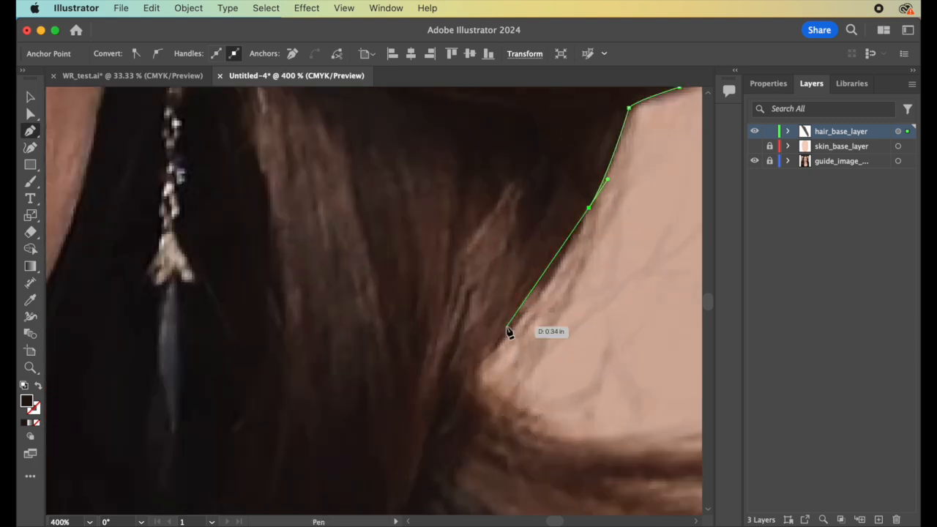
drag(477, 371, 417, 427)
click(476, 371)
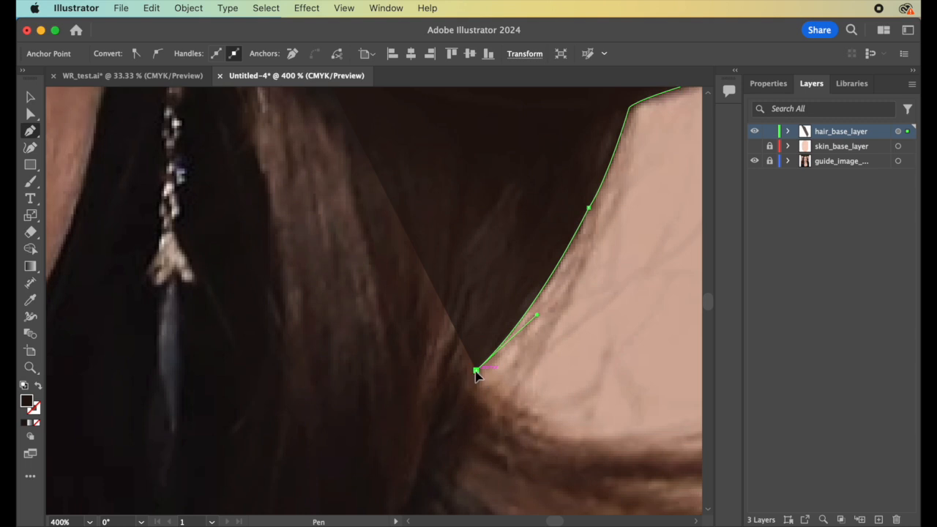
Step: Trace the upper edge of the outward-flicking lower lock from its inner corner towards its tip with long, shallow curves
drag(573, 438, 628, 454)
click(572, 438)
scroll(573, 440, right, 5)
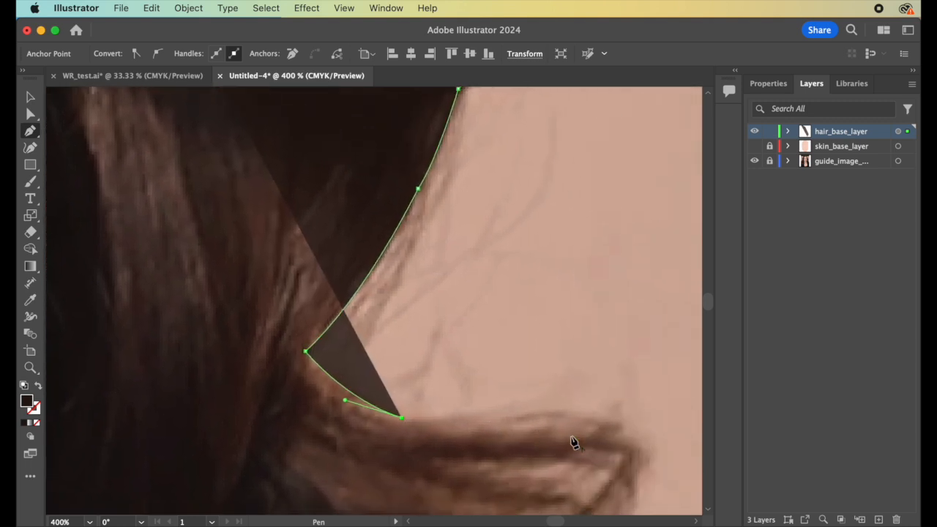
drag(525, 419, 653, 437)
click(525, 418)
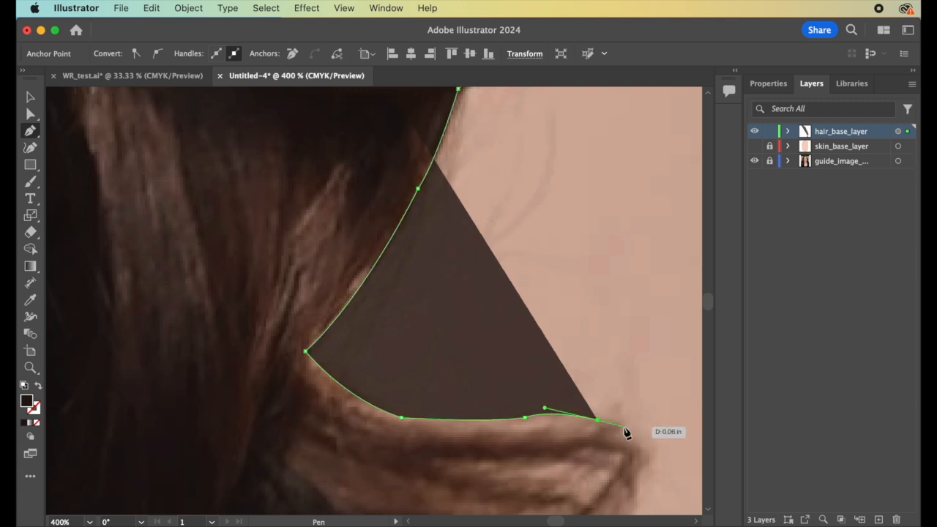
Step: Shape the notched tip of the flicked-out lock and bring the path down its outer end
drag(624, 432, 591, 441)
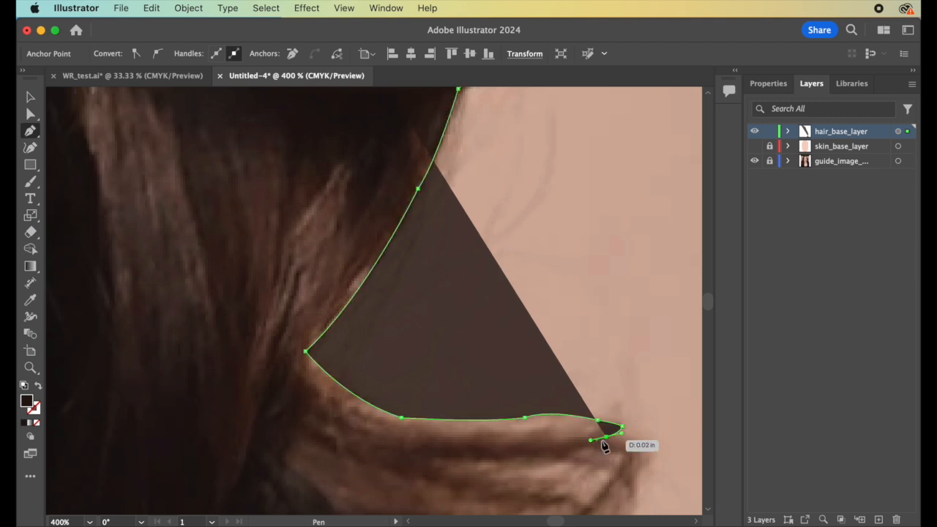
scroll(677, 444, down, 5)
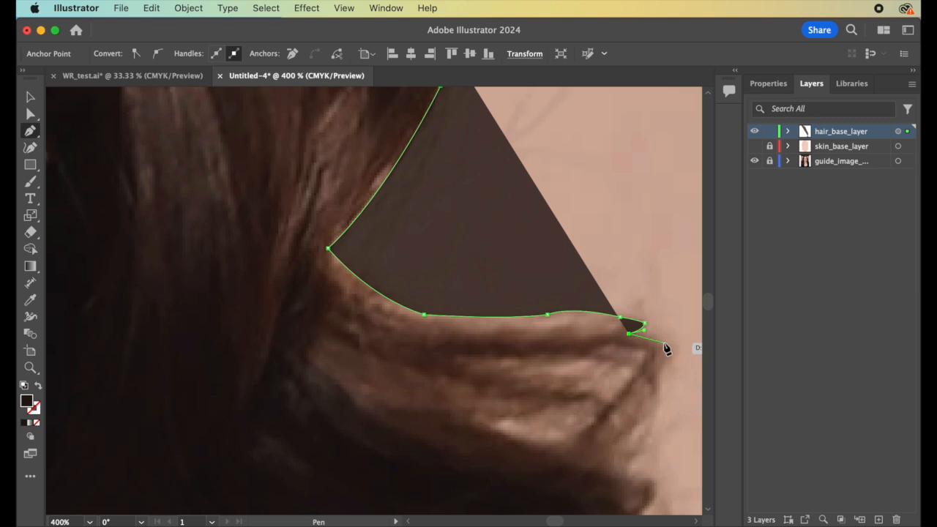
drag(668, 356, 661, 402)
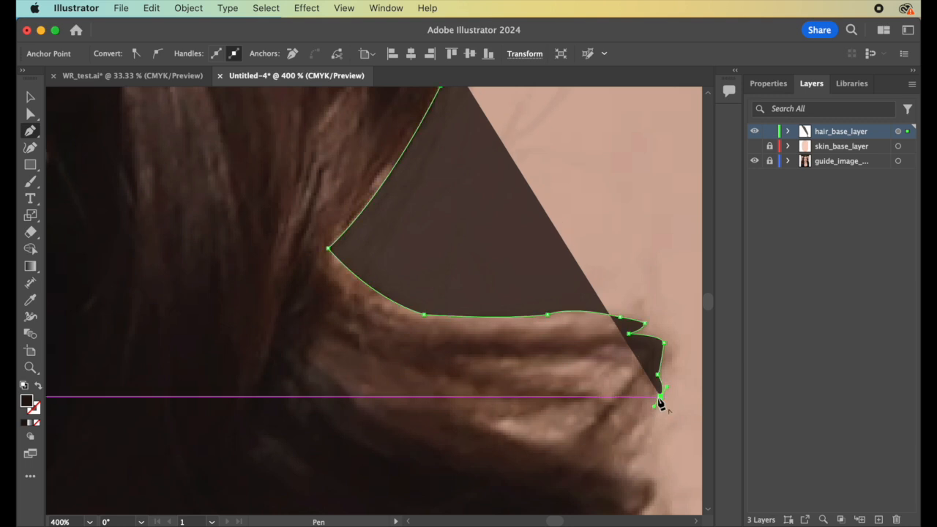
Step: Outline the thin strand hanging from the lock's end and the gap behind it, down to the hair below
mouse_move(615, 442)
mouse_down()
mouse_move(618, 474)
mouse_move(604, 455)
mouse_up()
click(603, 460)
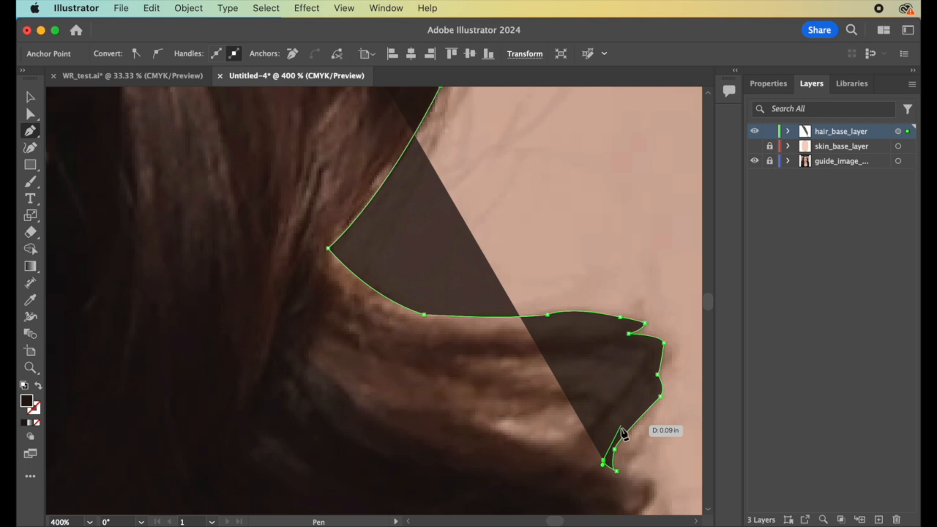
drag(624, 424, 627, 396)
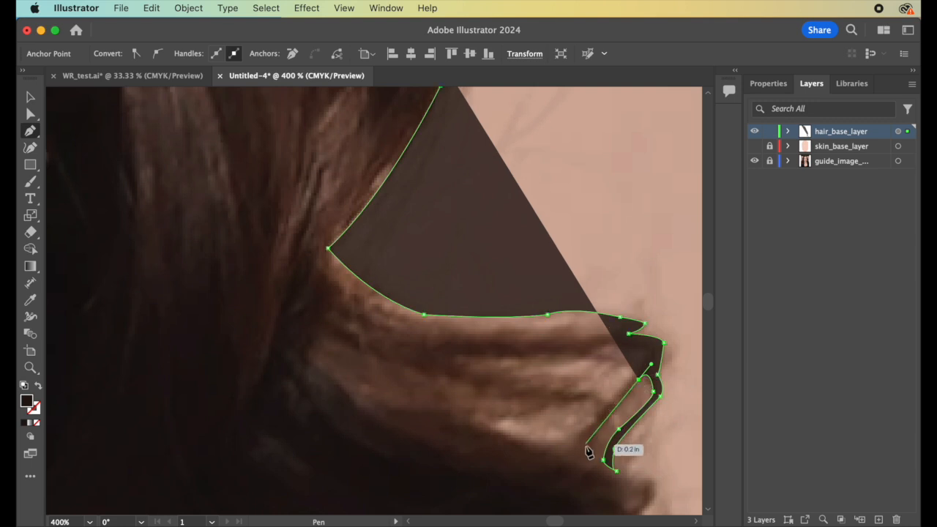
drag(570, 460, 582, 458)
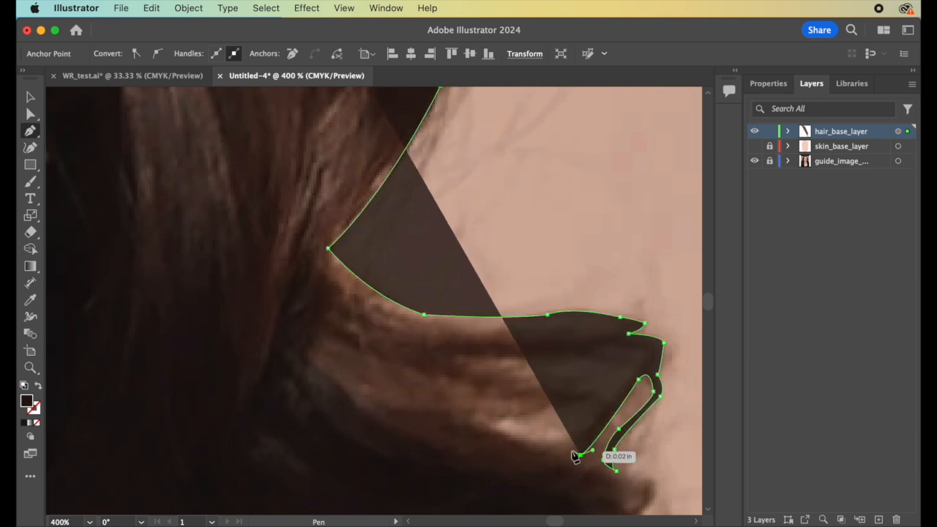
Step: Outline the inner side of the hanging strand and the two pointed gaps within the flicked-out lock
click(565, 450)
drag(649, 358, 583, 357)
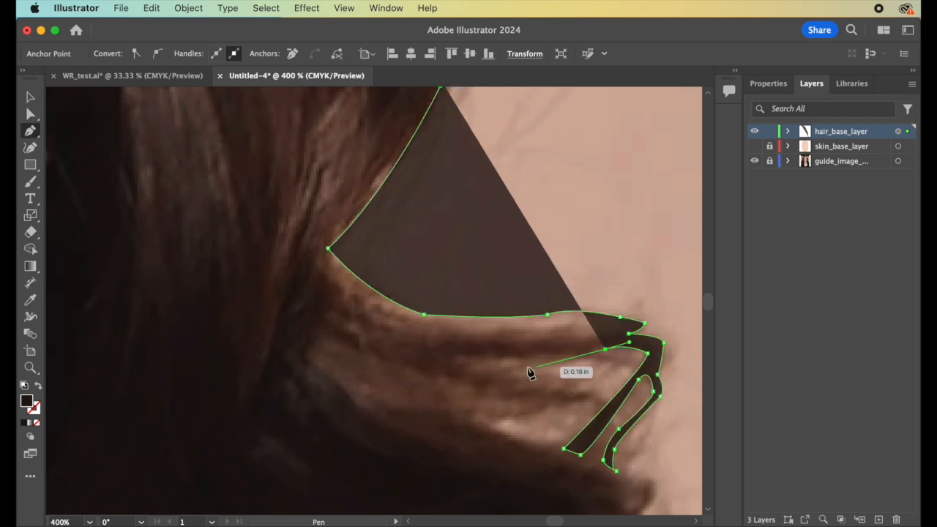
drag(519, 366, 457, 361)
drag(571, 384, 487, 428)
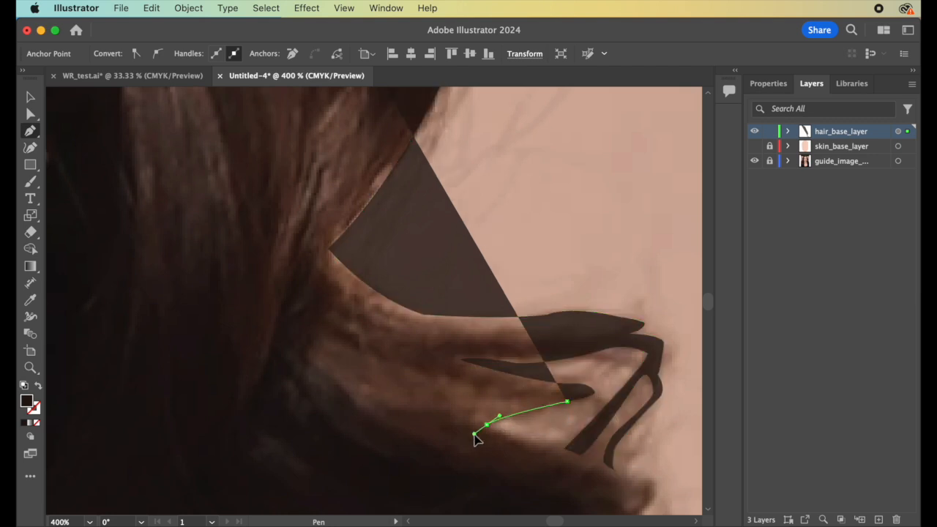
click(472, 435)
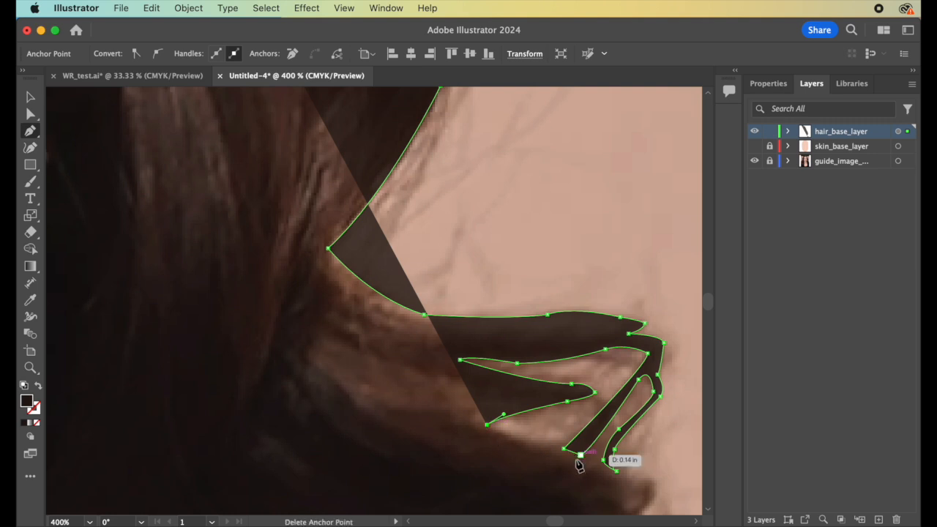
Step: Trace the hair edge below the flicked-out lock, around the small pointed tip and down the bulge beneath it
drag(564, 457, 641, 487)
scroll(640, 494, down, 5)
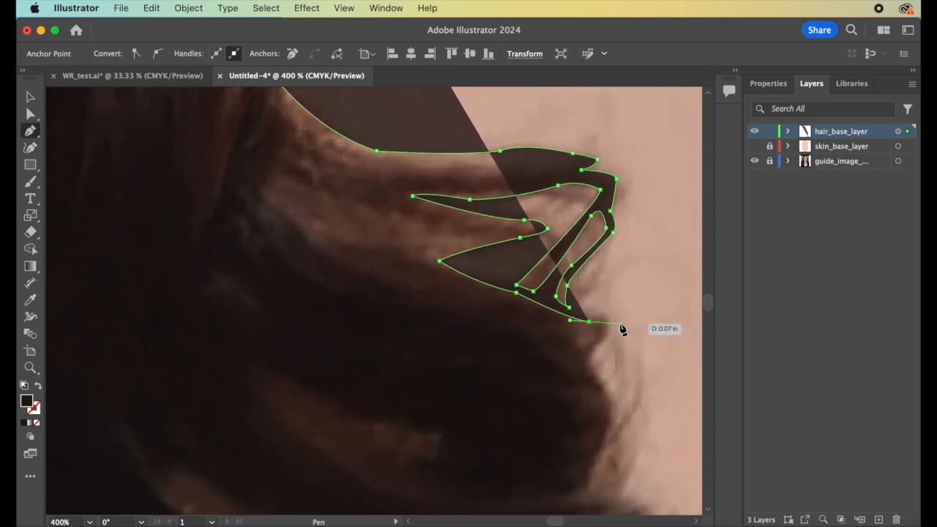
drag(609, 322, 612, 334)
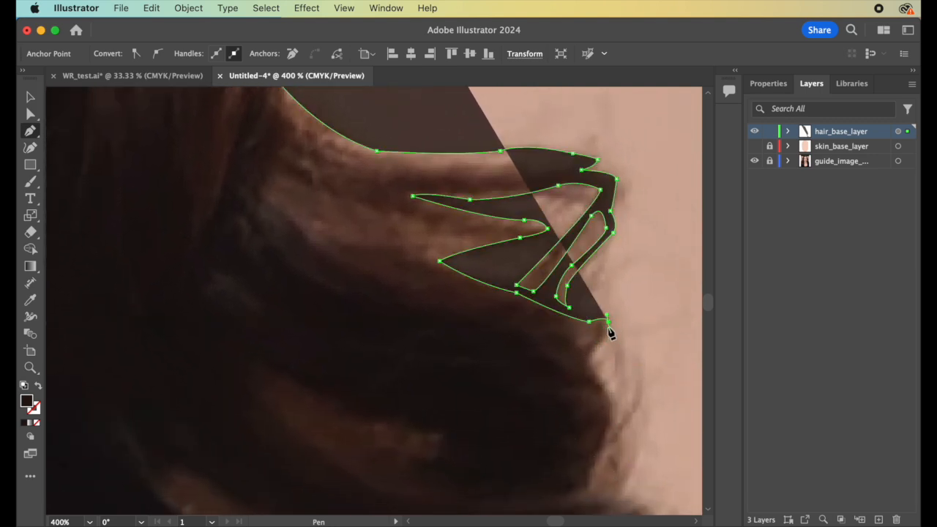
drag(586, 358, 569, 376)
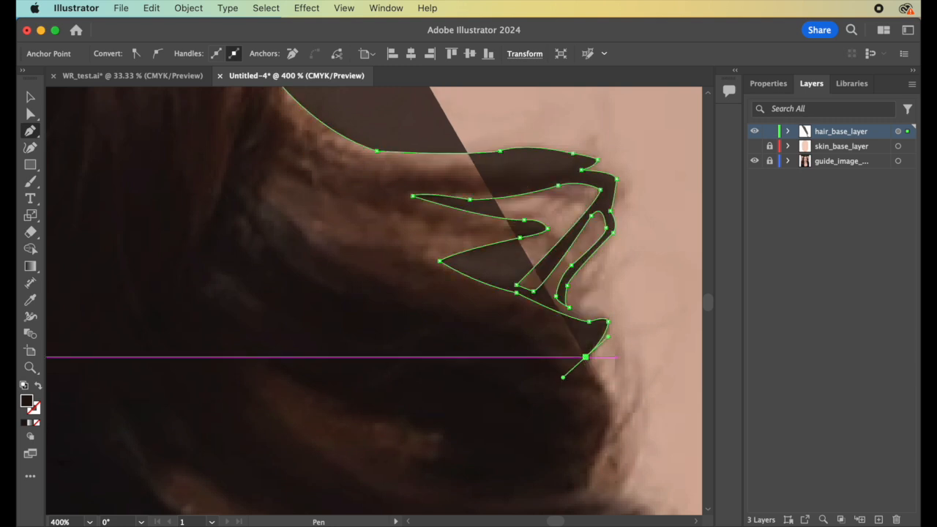
drag(607, 424, 600, 455)
Step: Trace the notch below the bulge and the two stepped, rounded tufts at the lower end of the hair's outer edge
scroll(607, 426, down, 3)
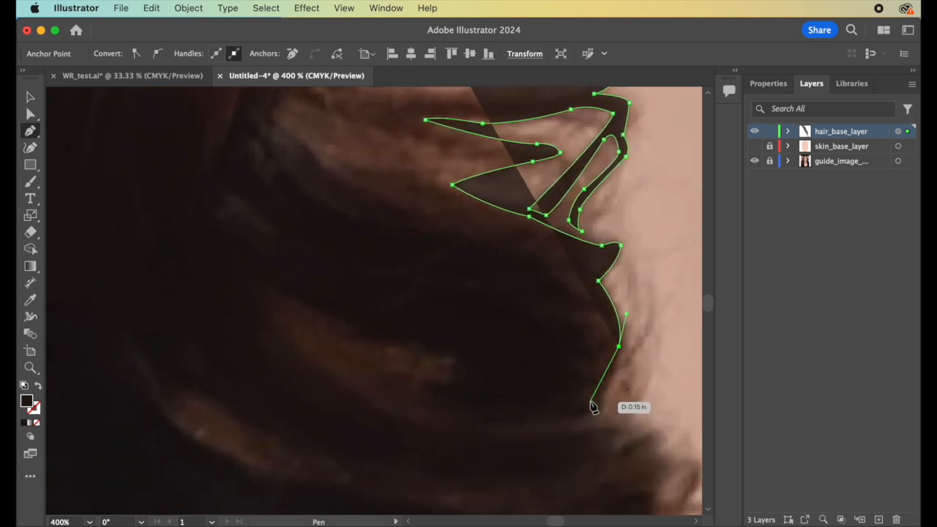
drag(593, 404, 602, 402)
click(601, 409)
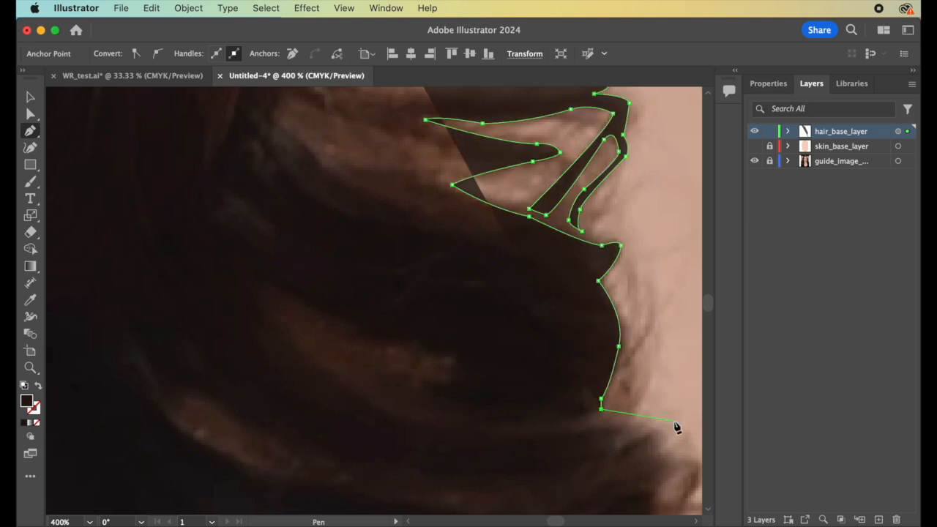
drag(669, 433, 643, 464)
click(653, 456)
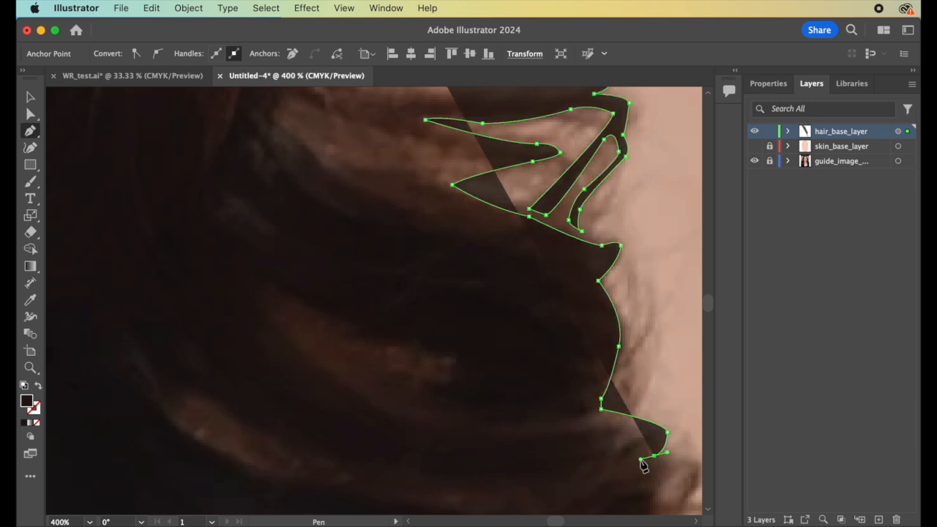
scroll(643, 464, down, 5)
scroll(643, 464, right, 2)
click(651, 322)
drag(657, 338, 628, 372)
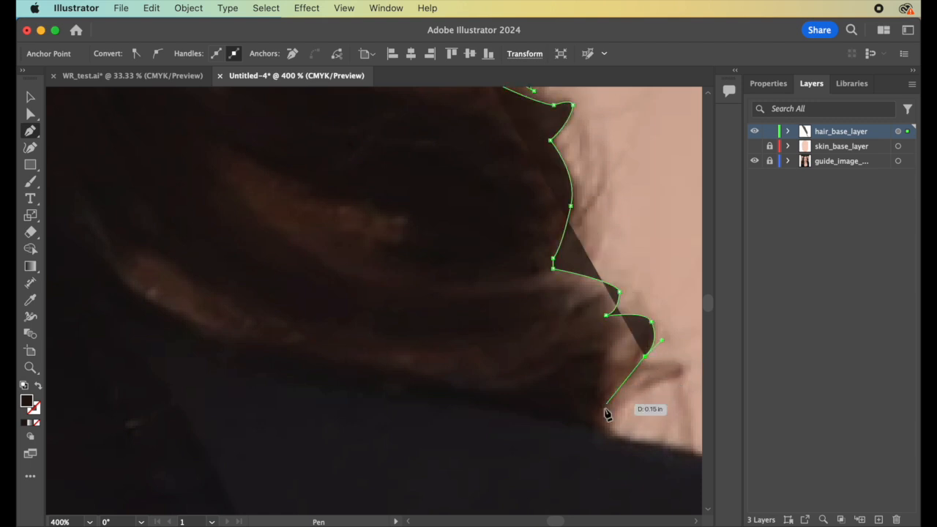
Step: Outline the small outward-pointing wisp with its narrow gap and bring the path down to the jacket's shoulder
click(683, 361)
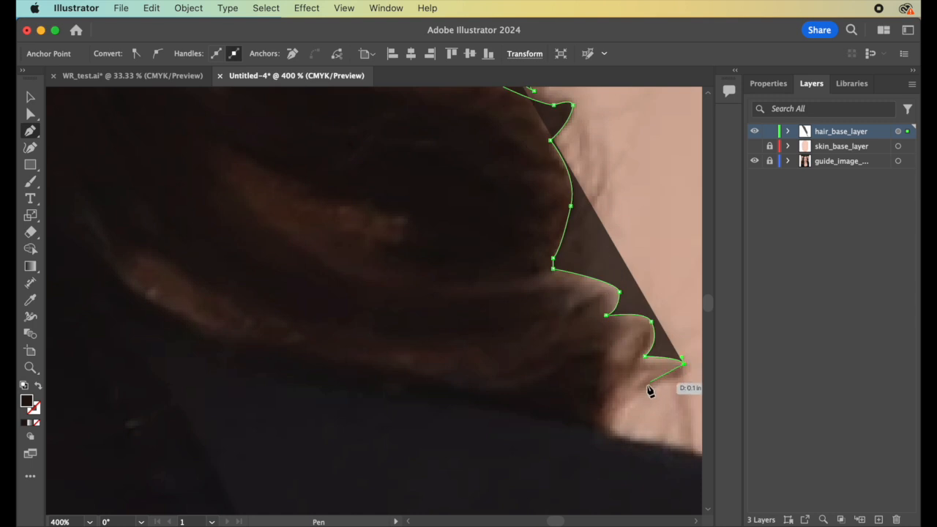
drag(682, 376, 621, 405)
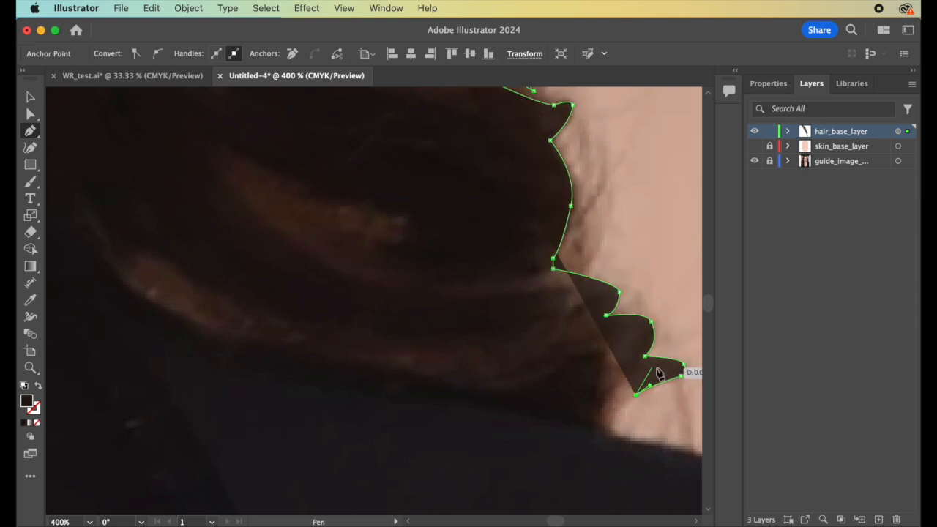
drag(669, 373, 671, 377)
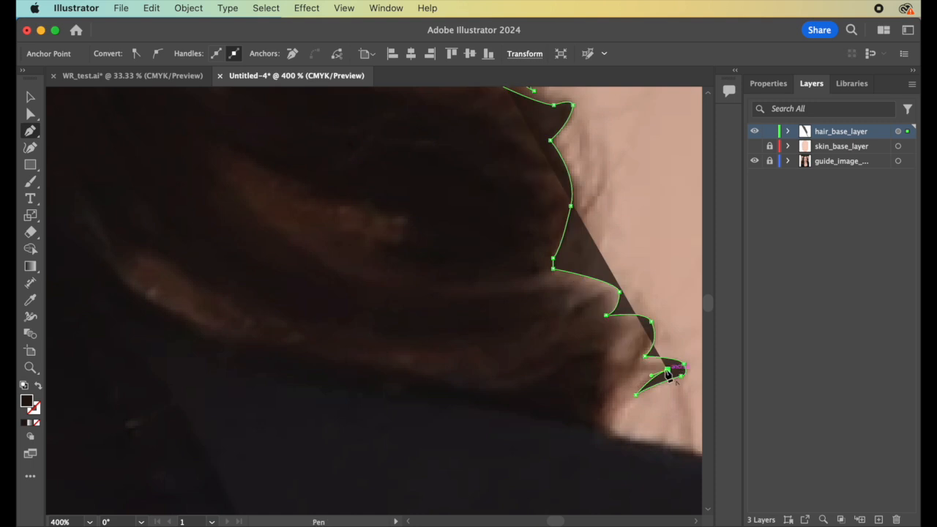
click(640, 372)
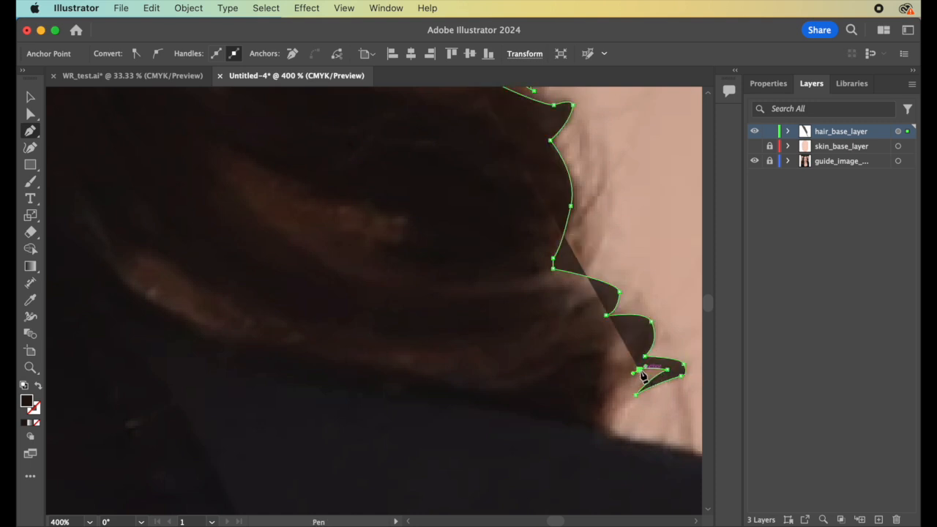
click(640, 372)
drag(611, 434, 612, 451)
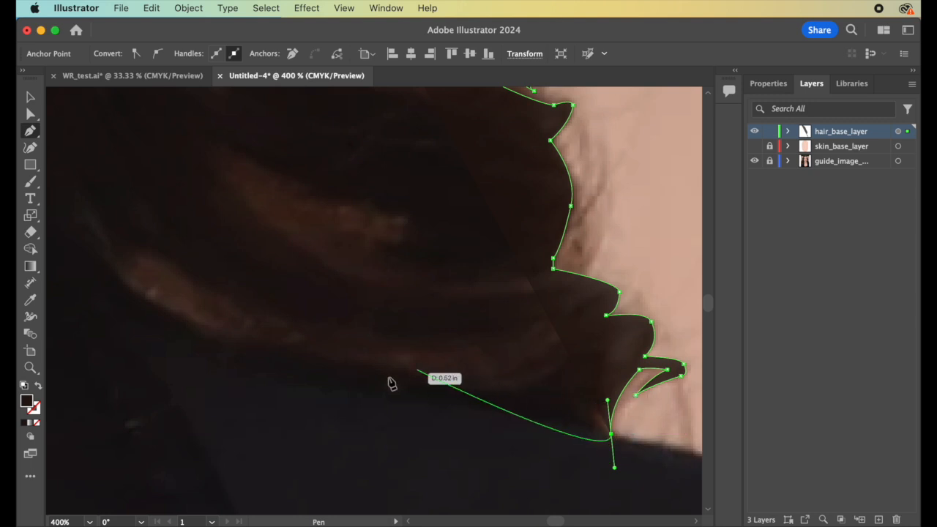
Step: Trace the hair's bottom edge along the jacket shoulder inward to a corner near the neck
scroll(612, 441, down, 5)
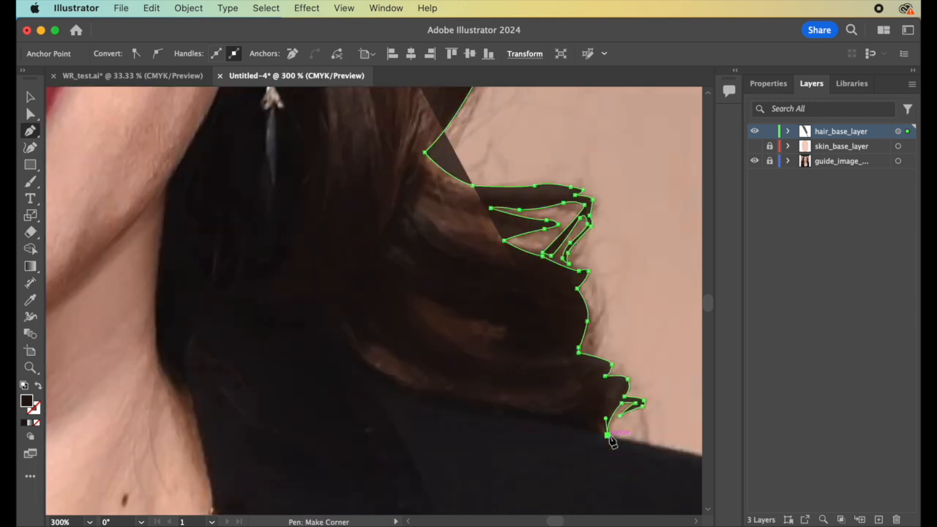
scroll(612, 441, up, 3)
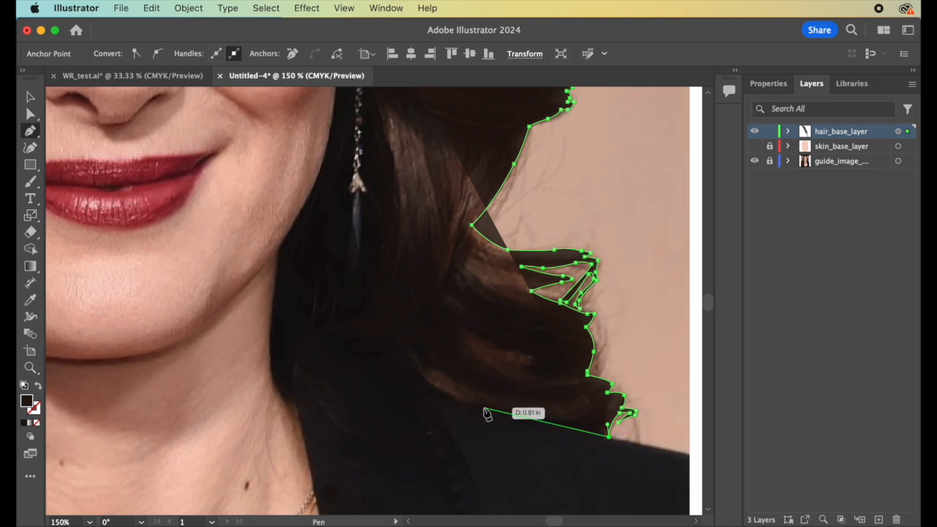
scroll(487, 414, up, 1)
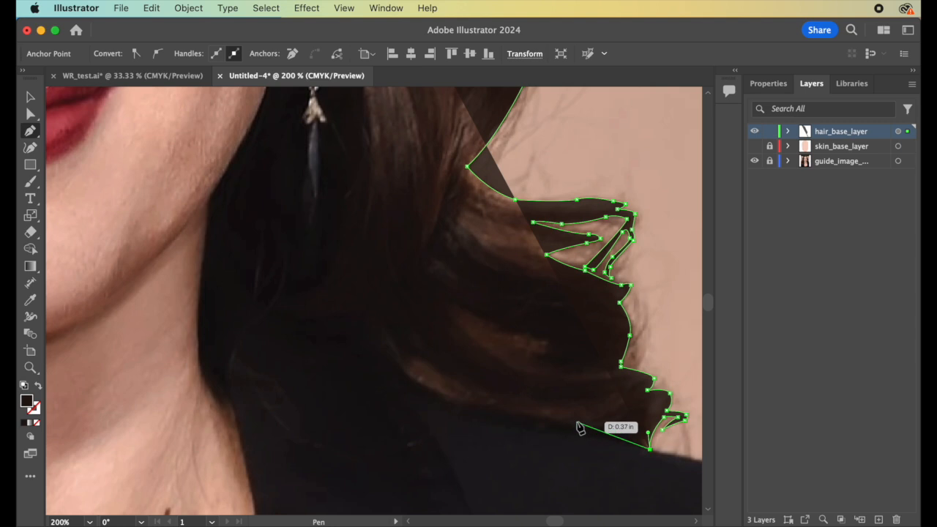
drag(510, 420, 465, 412)
click(509, 419)
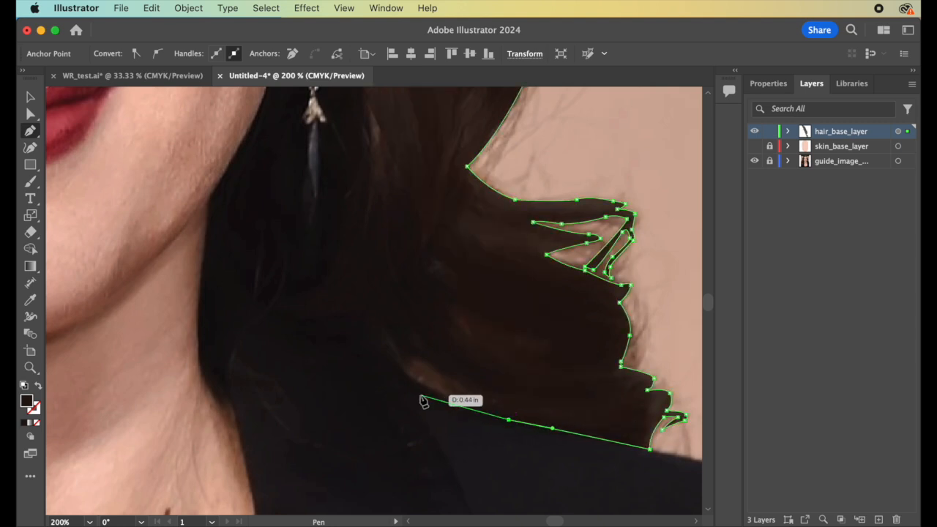
click(402, 385)
click(402, 385)
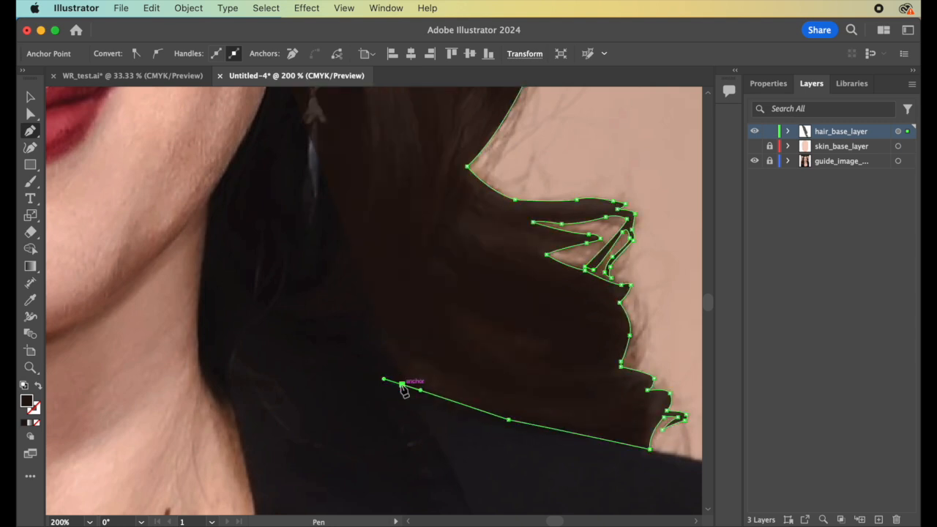
scroll(408, 387, left, 5)
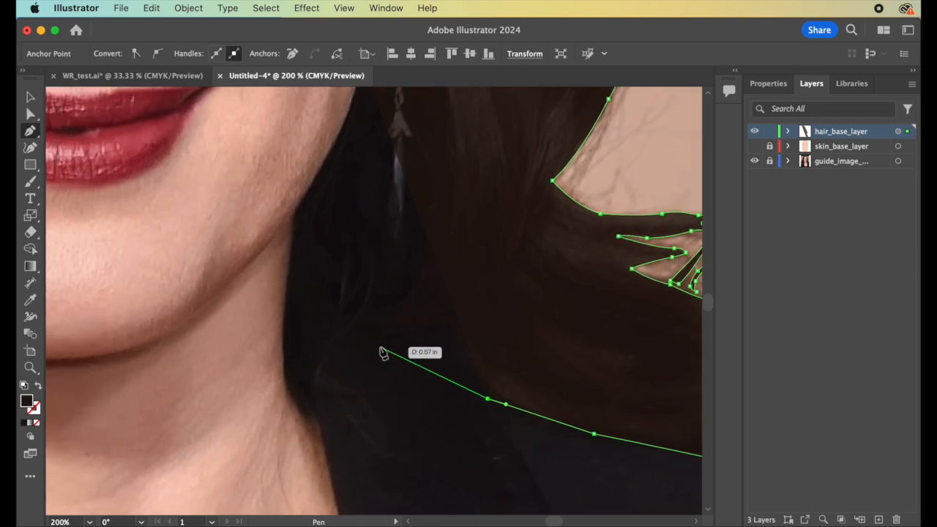
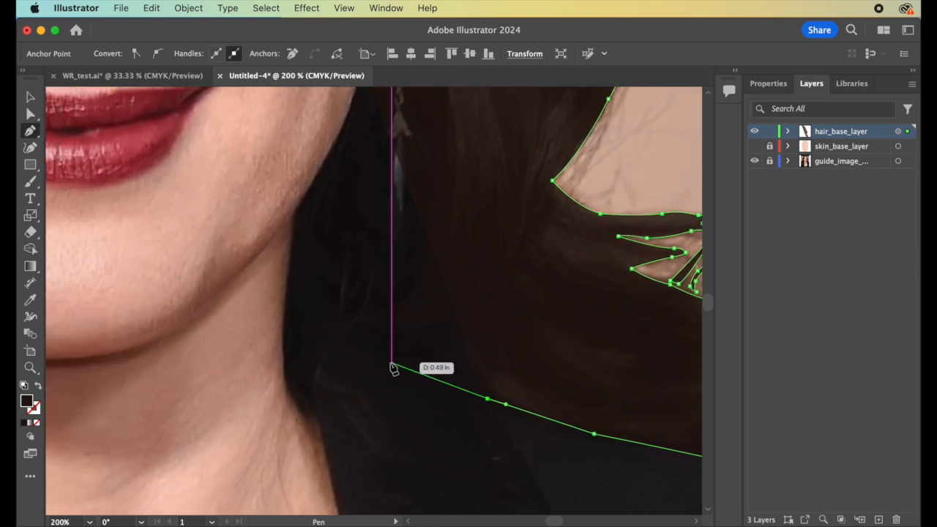
drag(391, 363, 380, 363)
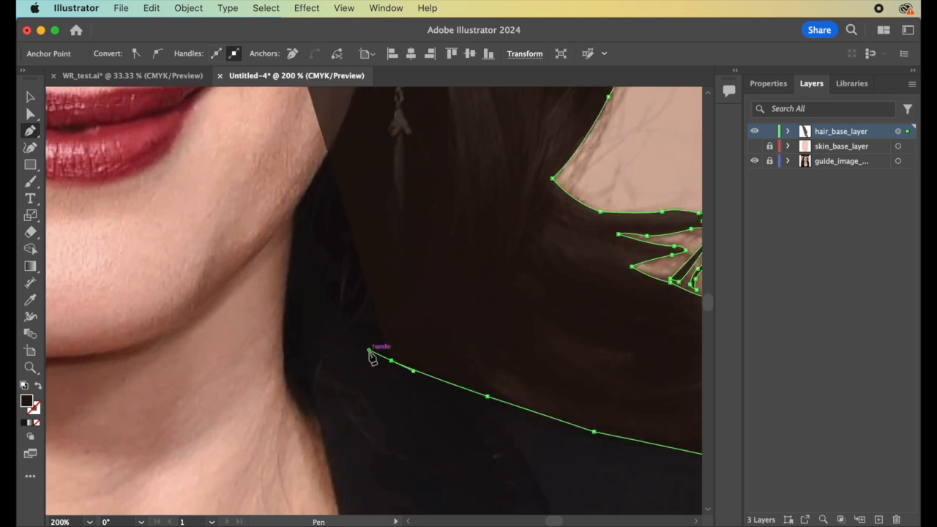
scroll(367, 344, down, 2)
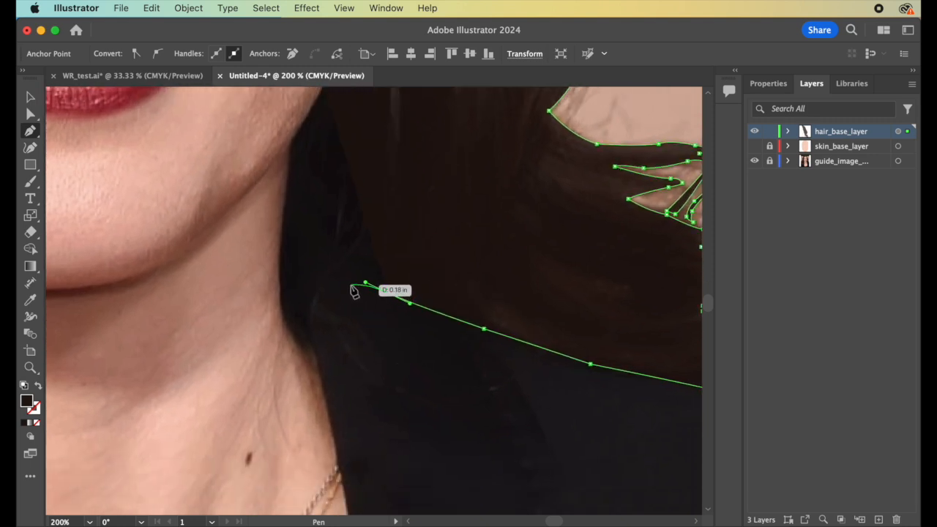
click(351, 285)
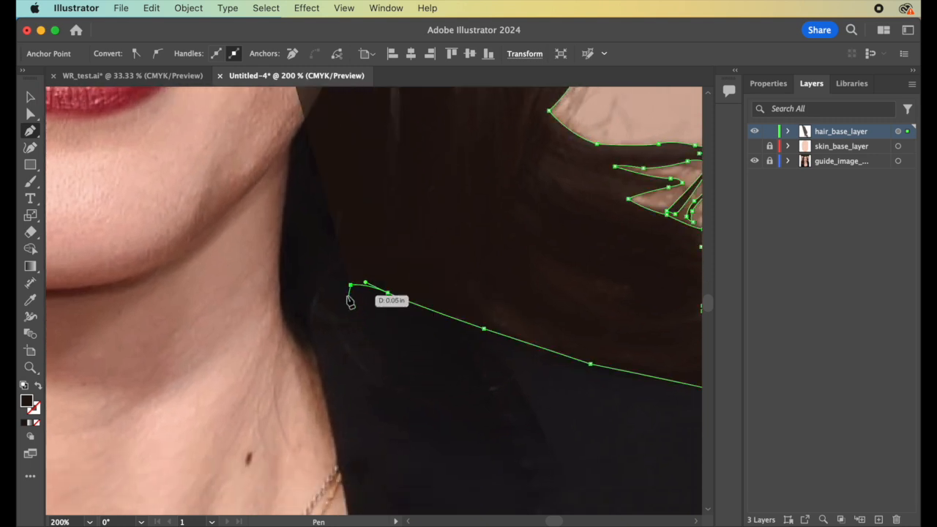
Step: Outline the upper curved strand sweeping over the jacket to a sharp tip and back along its underside
drag(388, 373, 415, 389)
drag(506, 382, 568, 357)
click(505, 382)
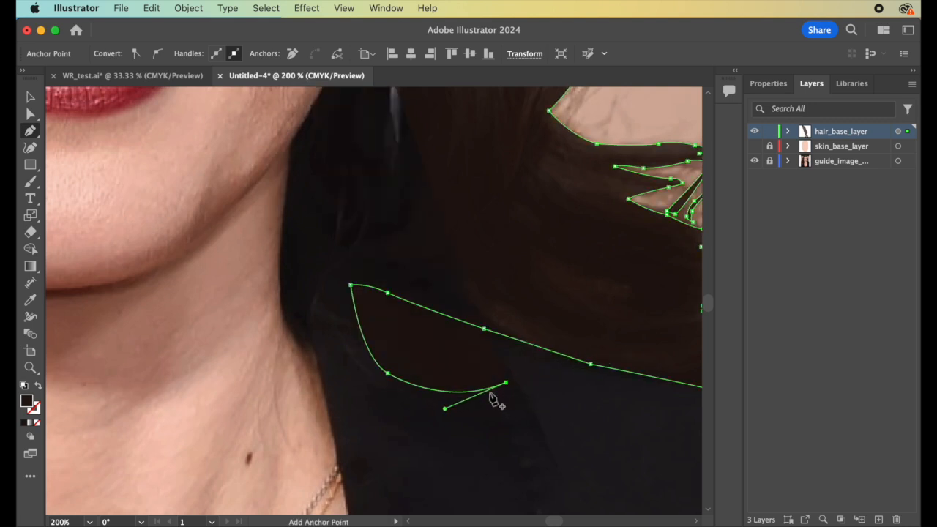
drag(423, 404, 359, 386)
click(422, 404)
click(372, 394)
Step: Outline the second curved strand below it, out to its pointed tip and back towards the neckline
drag(500, 464, 552, 455)
click(501, 464)
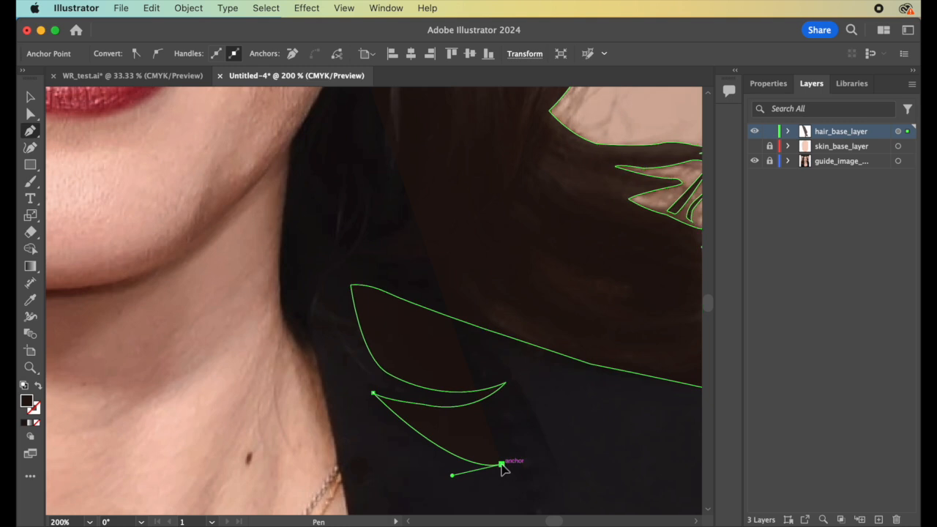
drag(415, 457, 377, 456)
click(407, 452)
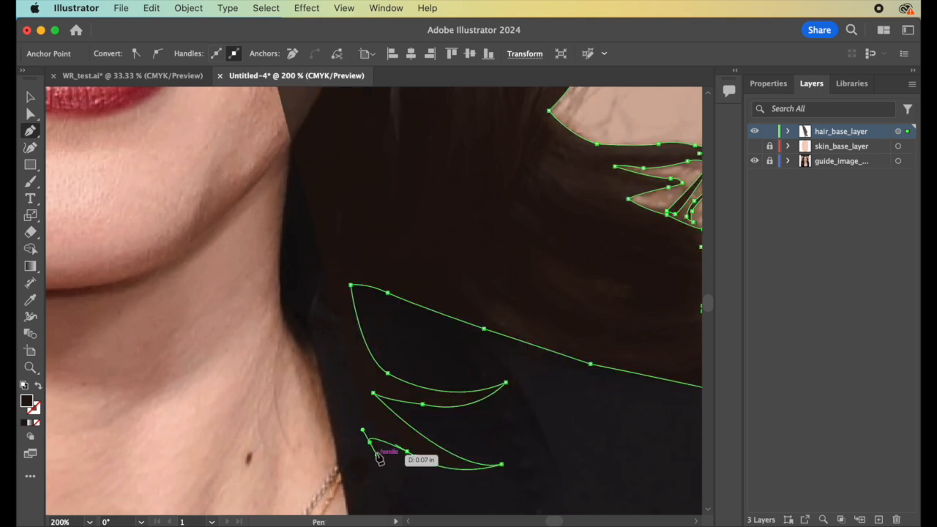
Step: Outline the wavy strand hanging beside the necklace, down to its curled tip and partway back up its inner side
scroll(416, 450, down, 3)
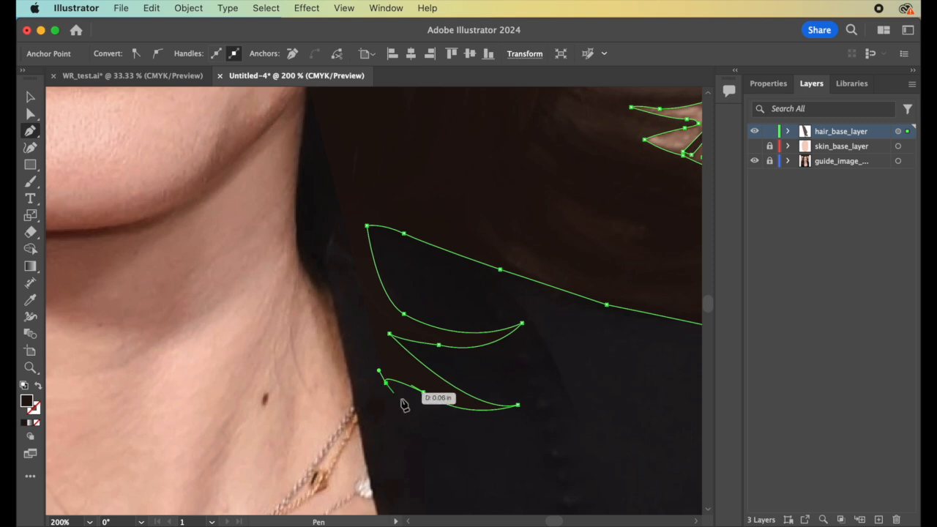
drag(415, 436, 418, 444)
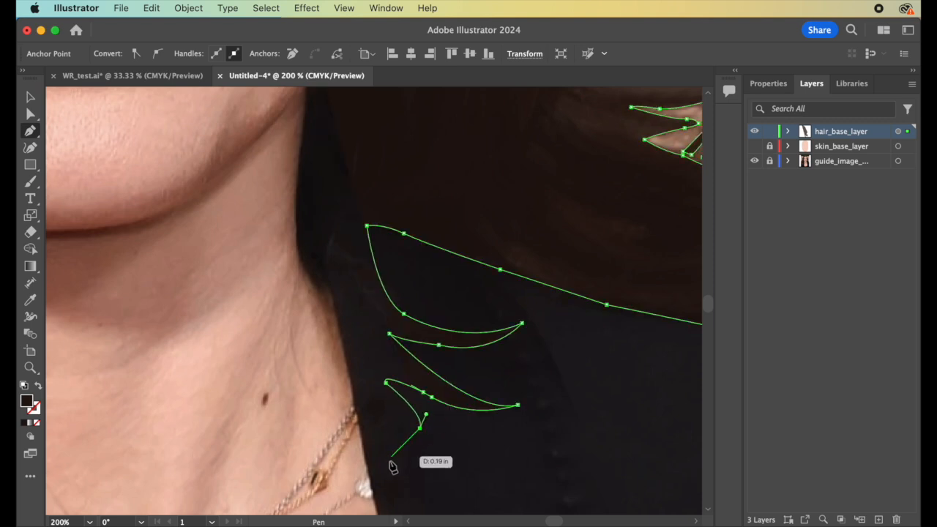
drag(394, 471, 381, 508)
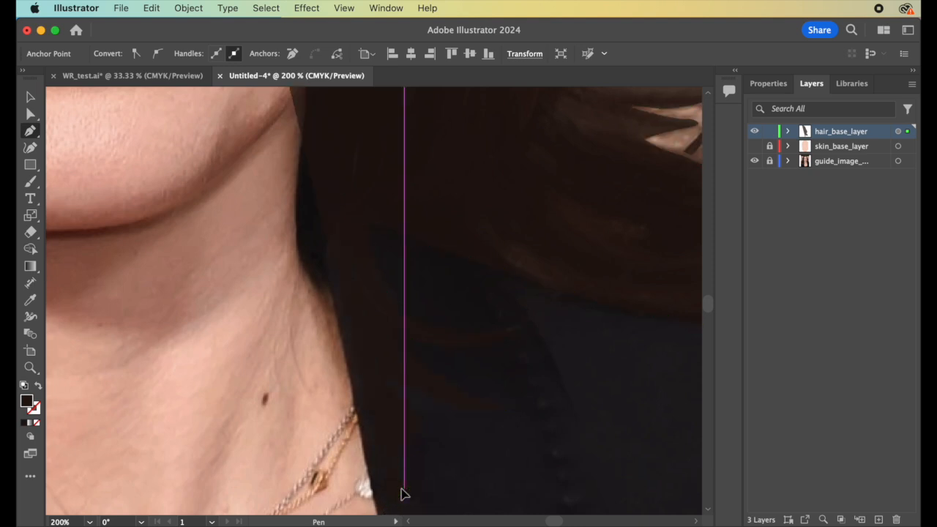
drag(376, 458, 377, 460)
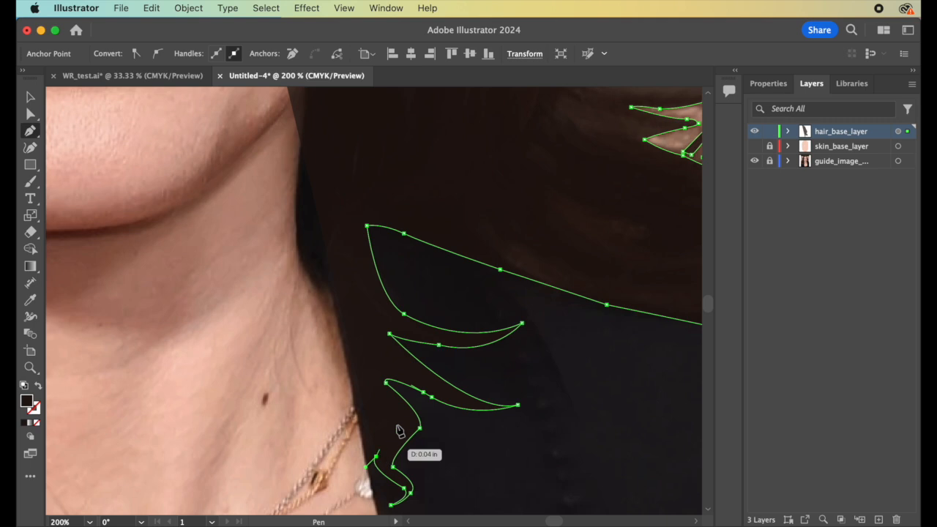
Step: Finish the wavy strand's inner side and trace the hair edge up along the neck to a corner beneath the jaw
click(393, 404)
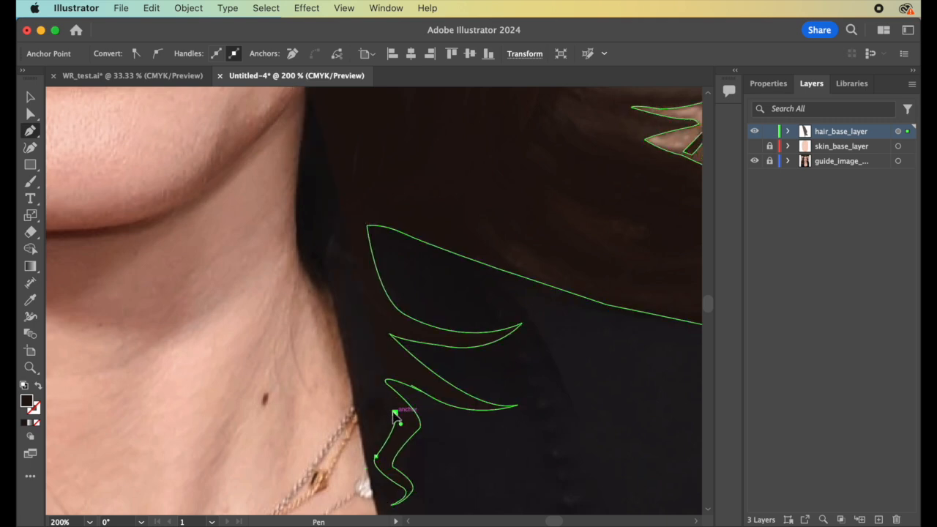
click(344, 334)
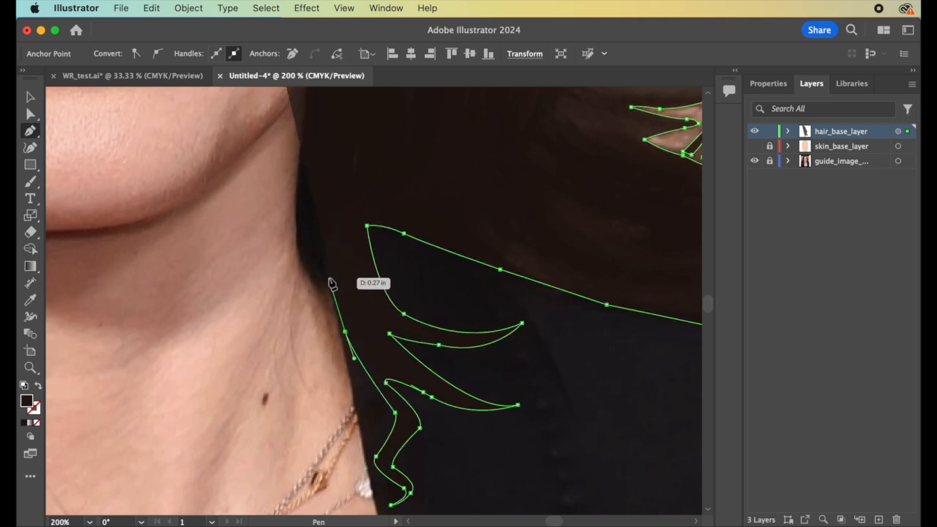
drag(319, 270, 320, 277)
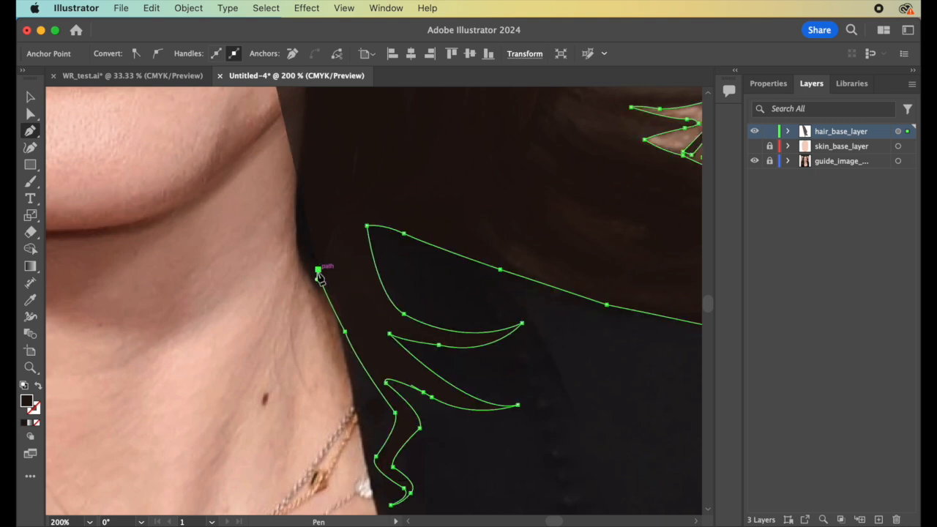
click(300, 259)
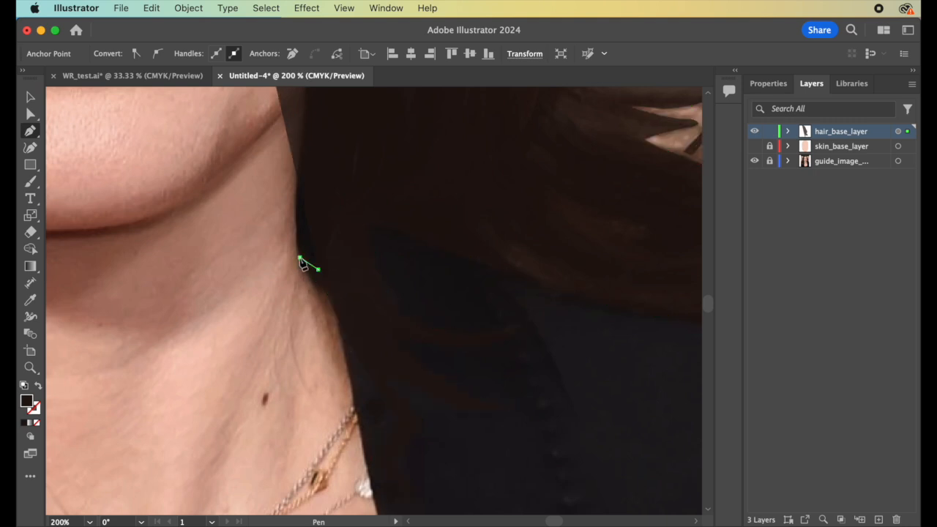
Step: Trace the hair edge from the neck corner past the jawline and up the lower cheek beside the earring
scroll(301, 227, up, 3)
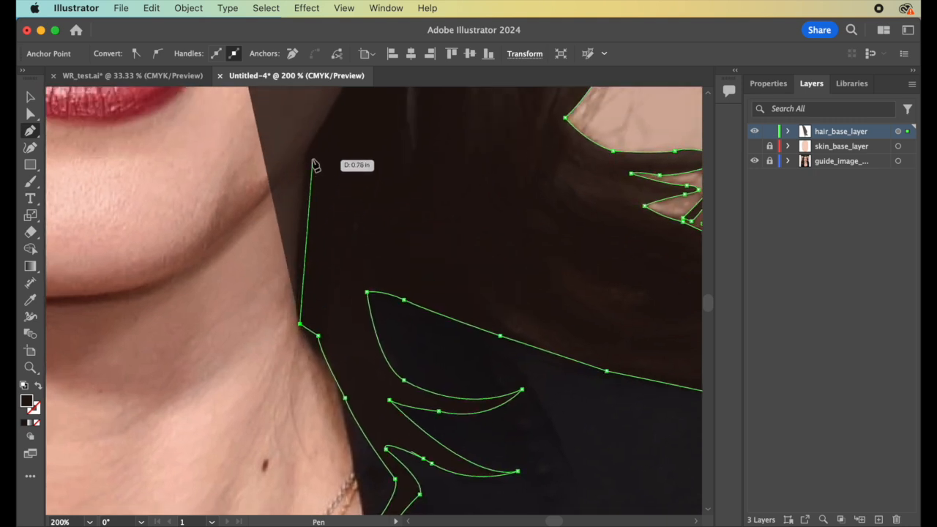
drag(308, 147, 335, 107)
scroll(334, 110, up, 6)
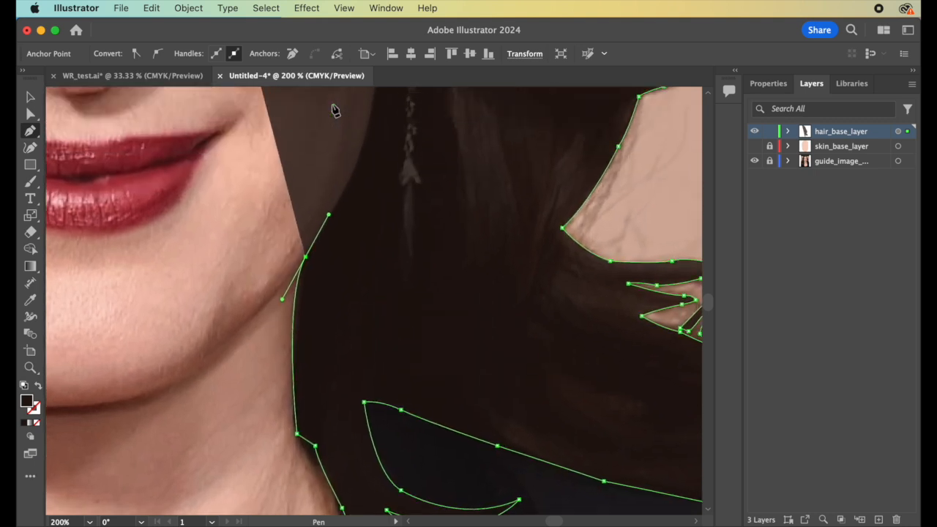
click(302, 299)
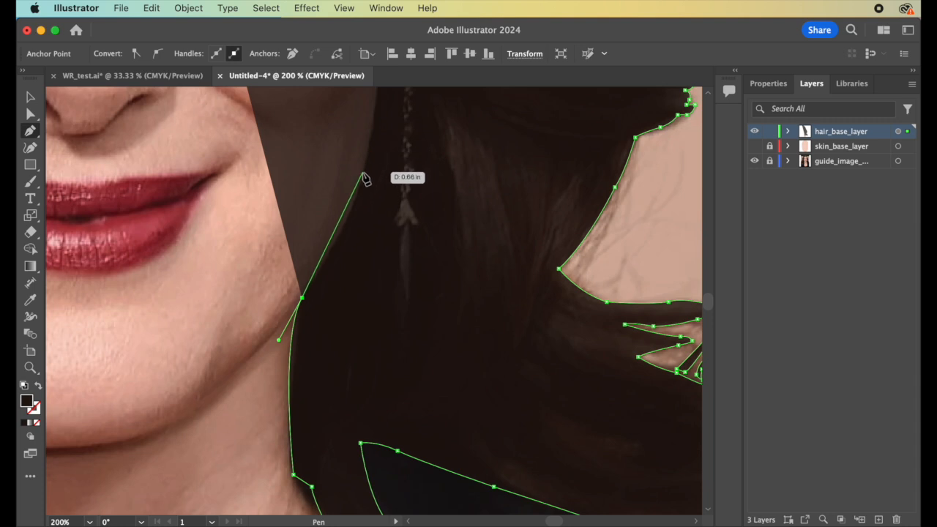
drag(363, 171, 363, 171)
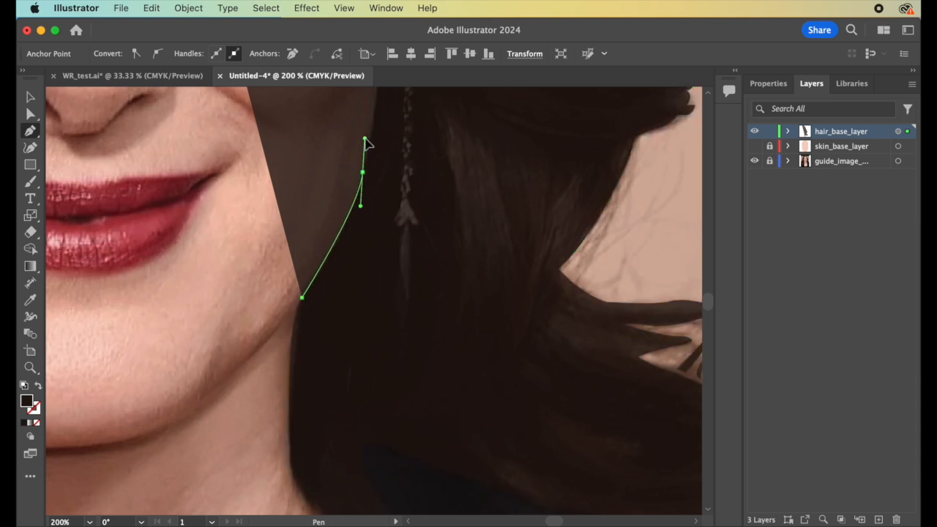
drag(367, 139, 366, 141)
scroll(366, 142, up, 8)
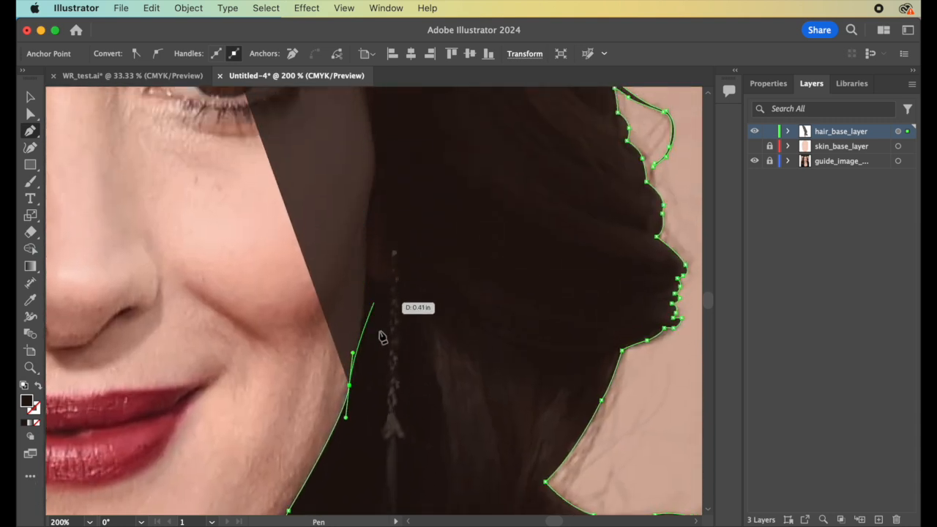
click(349, 385)
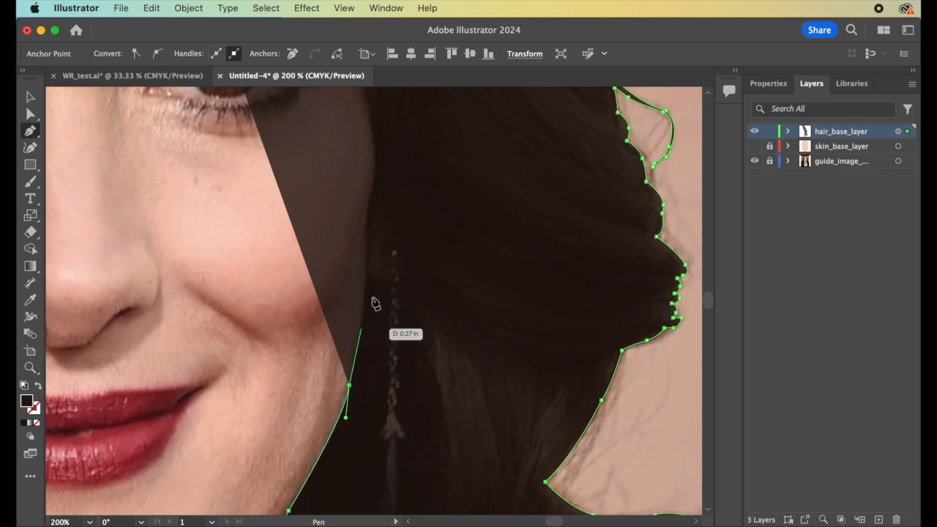
Step: Continue the hair edge up the upper cheek to beside the outer corner of the eye
drag(367, 225, 361, 193)
scroll(361, 193, up, 5)
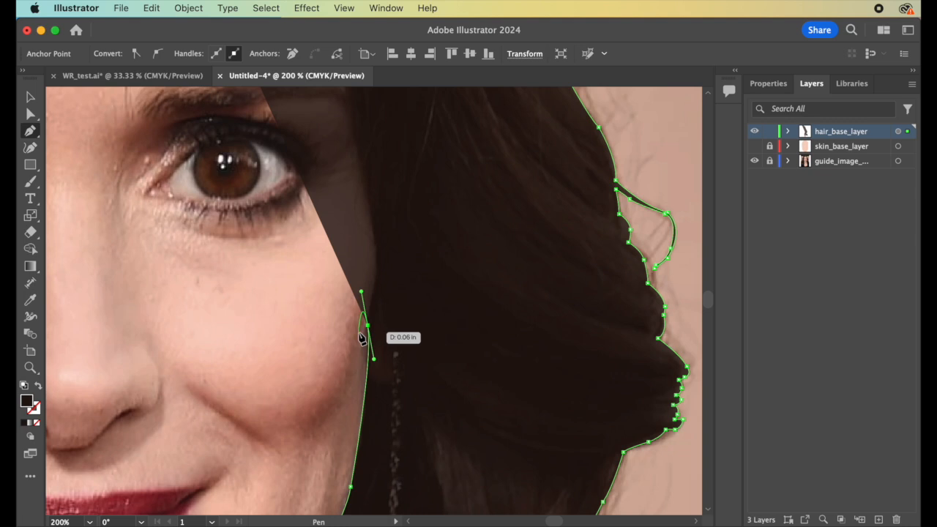
drag(367, 326, 379, 277)
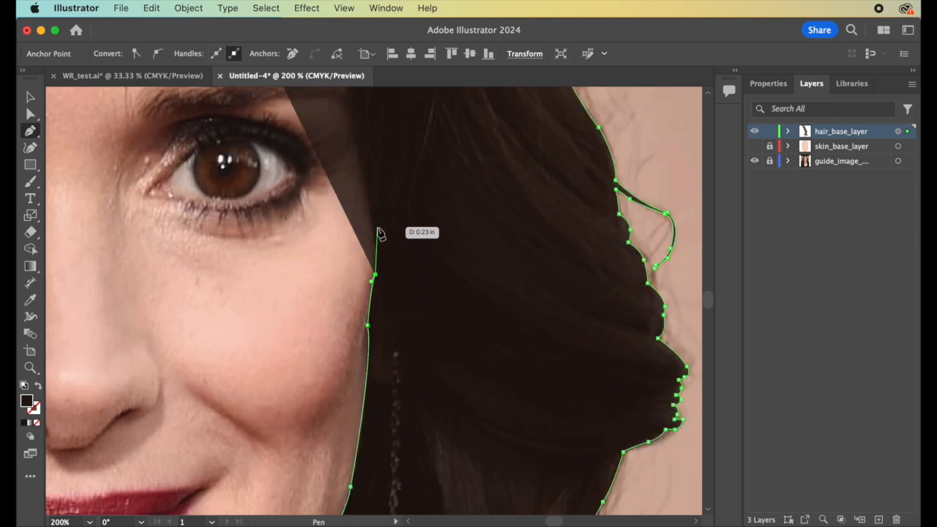
drag(373, 213, 367, 185)
Step: Trace the hair edge up the temple, past the end of the eyebrow to the side of the forehead
scroll(368, 185, up, 5)
drag(392, 320, 378, 249)
drag(393, 319, 374, 201)
scroll(440, 366, down, 5)
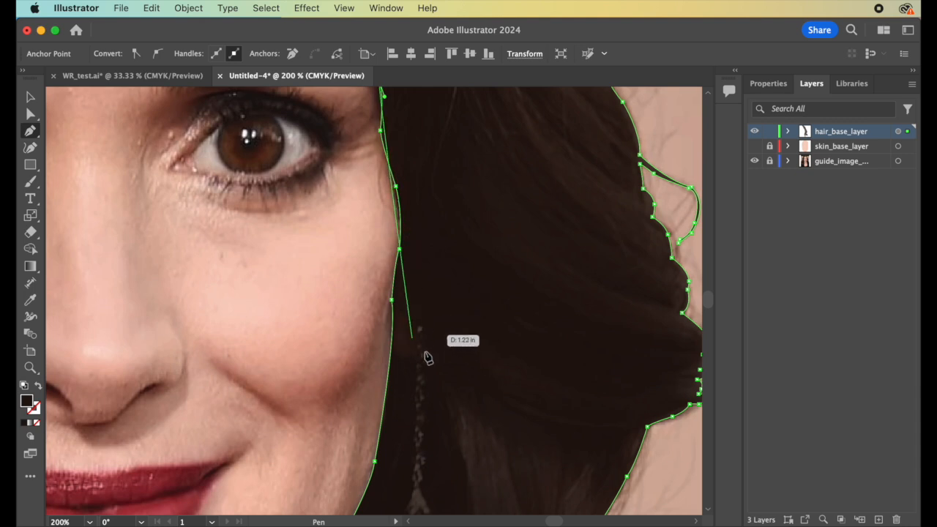
scroll(415, 356, up, 7)
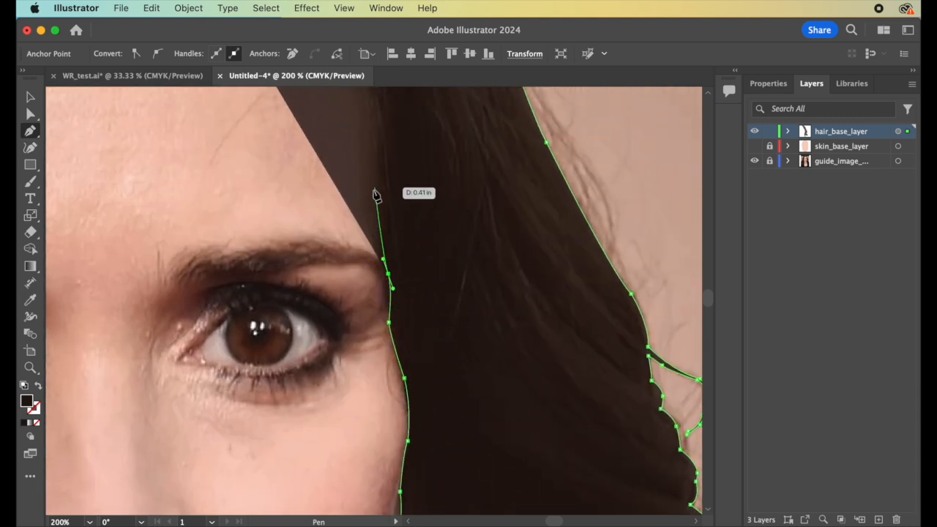
drag(369, 183, 368, 173)
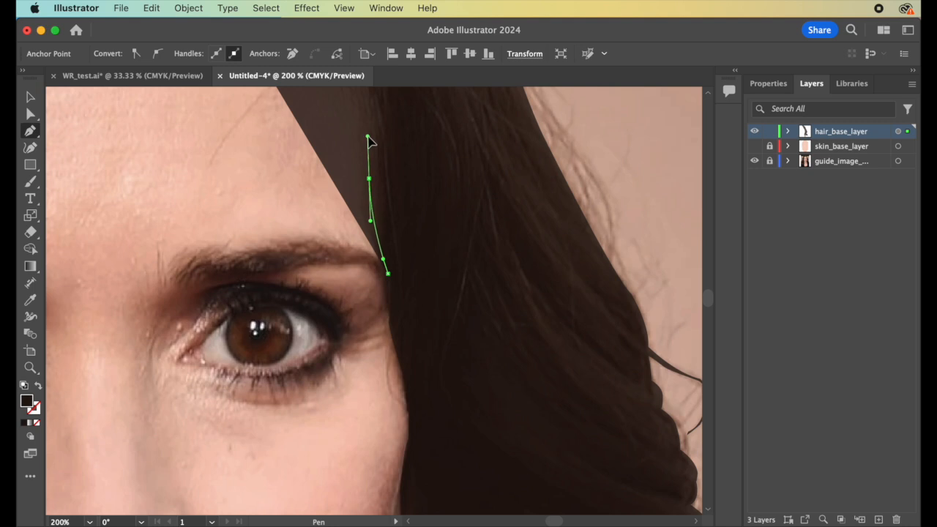
drag(370, 134, 369, 134)
click(370, 179)
scroll(368, 179, up, 4)
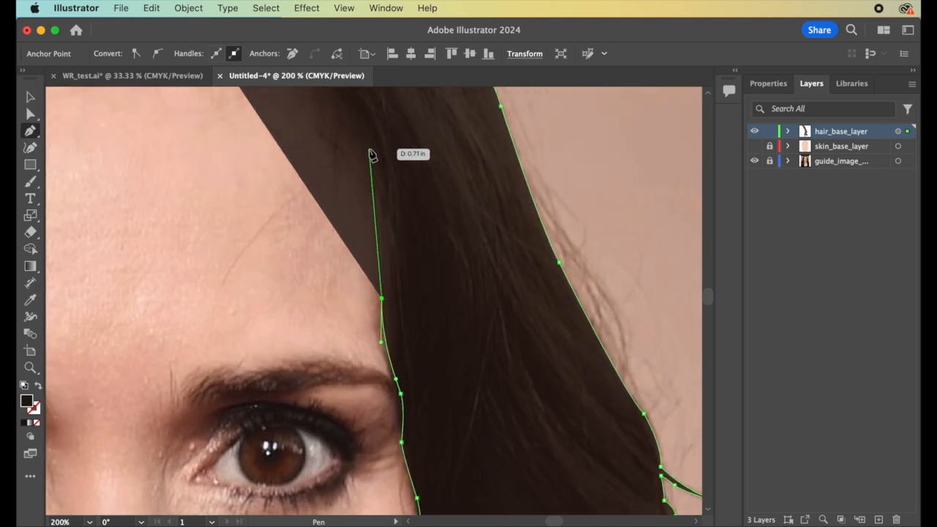
Step: Curve the hair edge around the forehead's upper corner onto the hairline, ending at an anchor without an outgoing handle
drag(367, 149, 345, 109)
scroll(345, 111, up, 1)
scroll(345, 113, up, 5)
click(387, 315)
drag(296, 212, 211, 162)
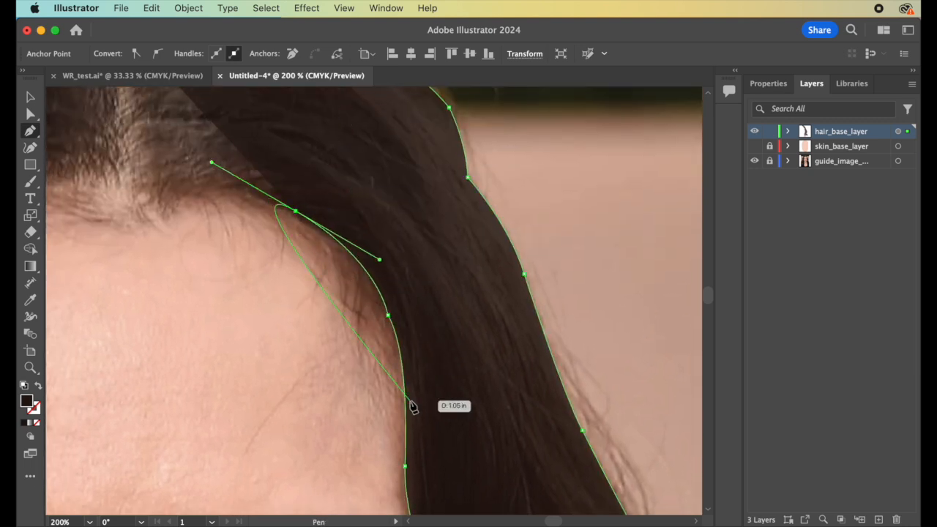
scroll(409, 397, up, 3)
click(349, 284)
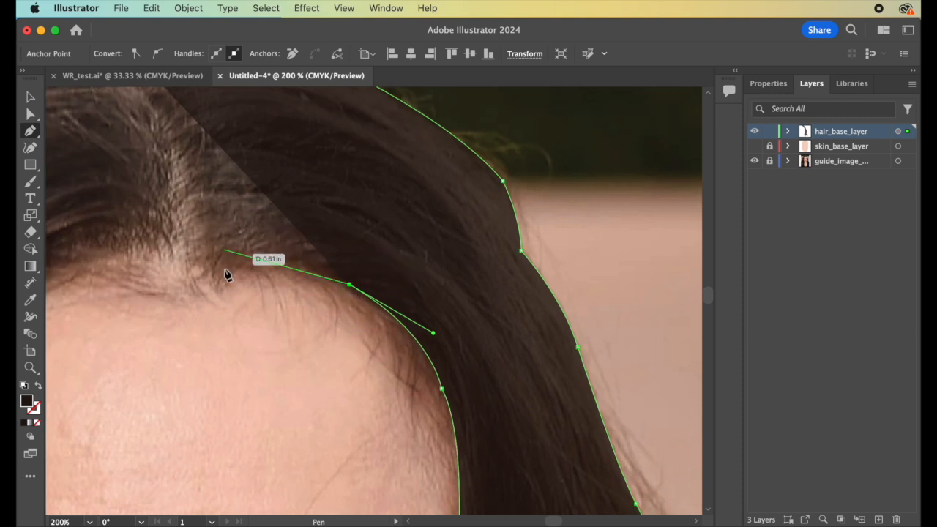
Step: Trace the hairline down to the pointed dip below the parting and back up on its other side, redoing the dip's anchor
mouse_move(255, 269)
mouse_down()
mouse_move(210, 288)
mouse_move(212, 280)
mouse_move(219, 289)
mouse_move(199, 302)
mouse_up()
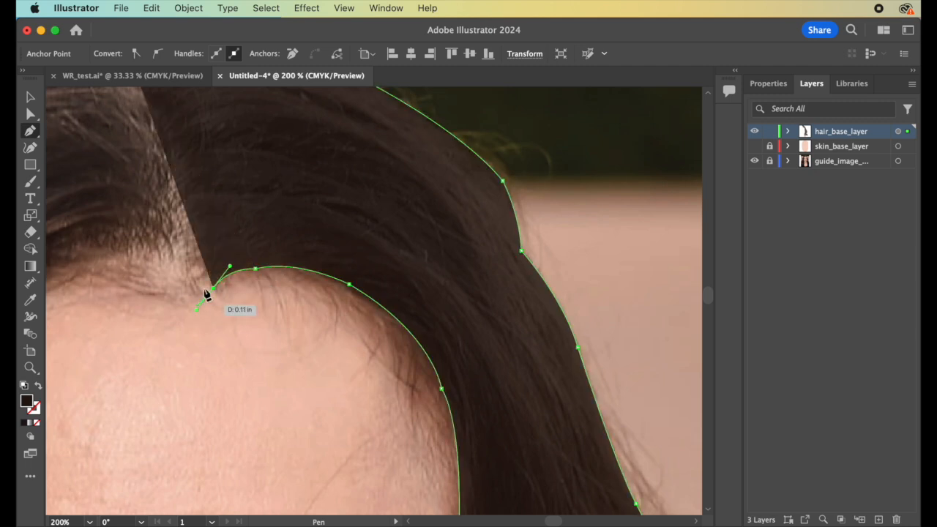
key(super+z)
drag(217, 296, 215, 291)
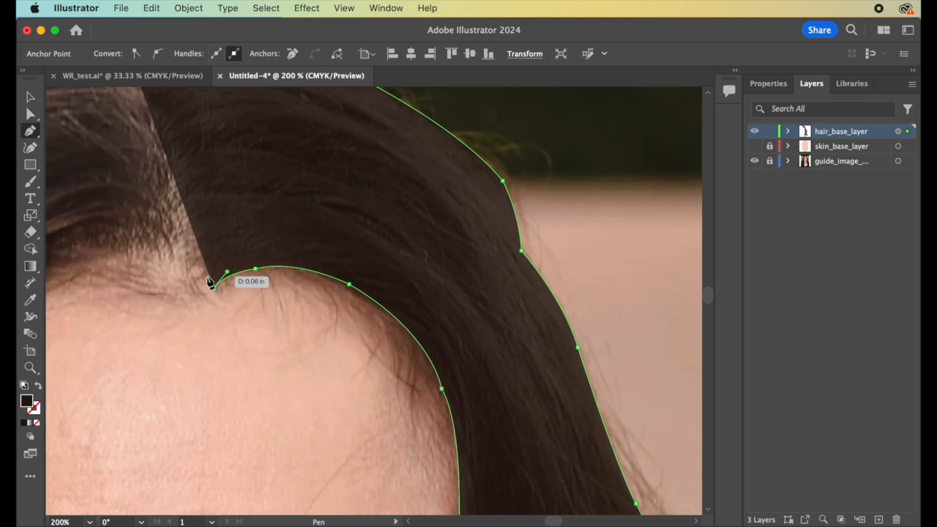
drag(211, 284, 185, 279)
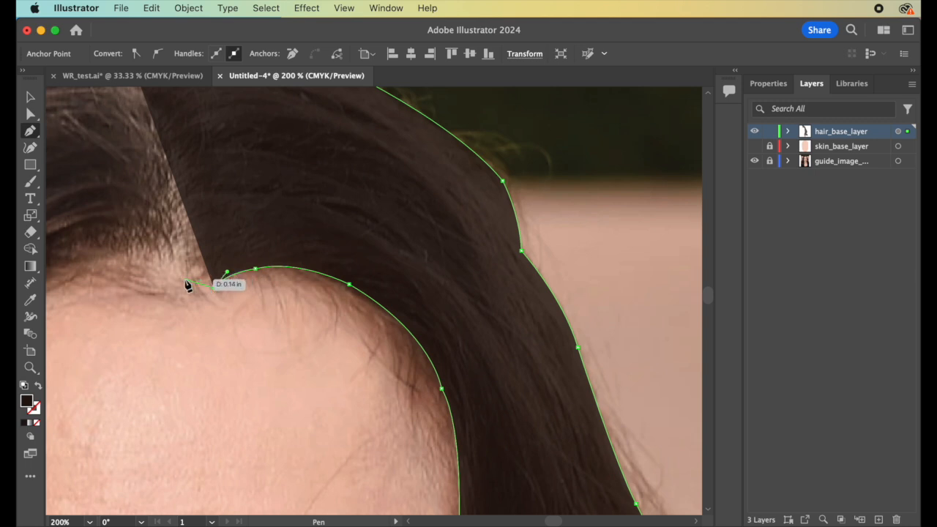
drag(188, 281, 135, 256)
click(188, 281)
scroll(135, 256, left, 5)
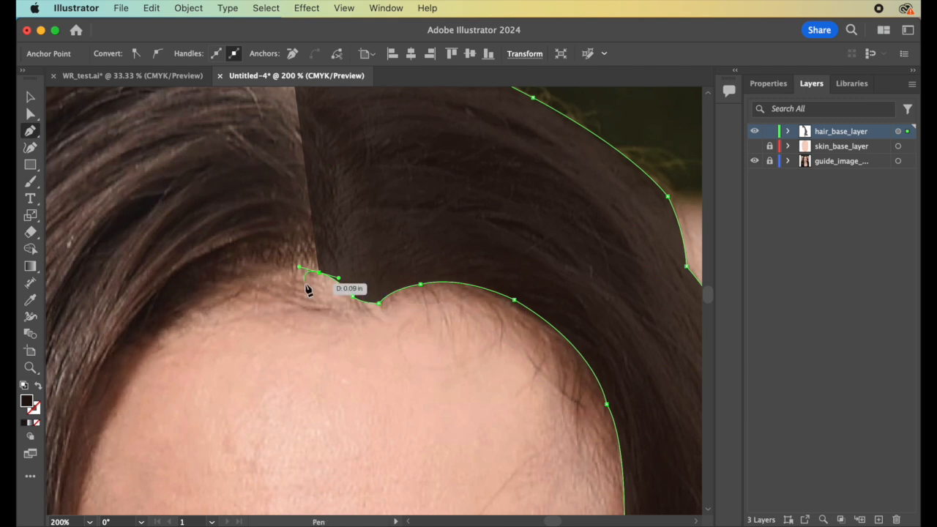
Step: Carry the hairline over the small arch beyond the parting, replacing the first attempted anchor with a closer one
drag(267, 262, 238, 262)
key(super+z)
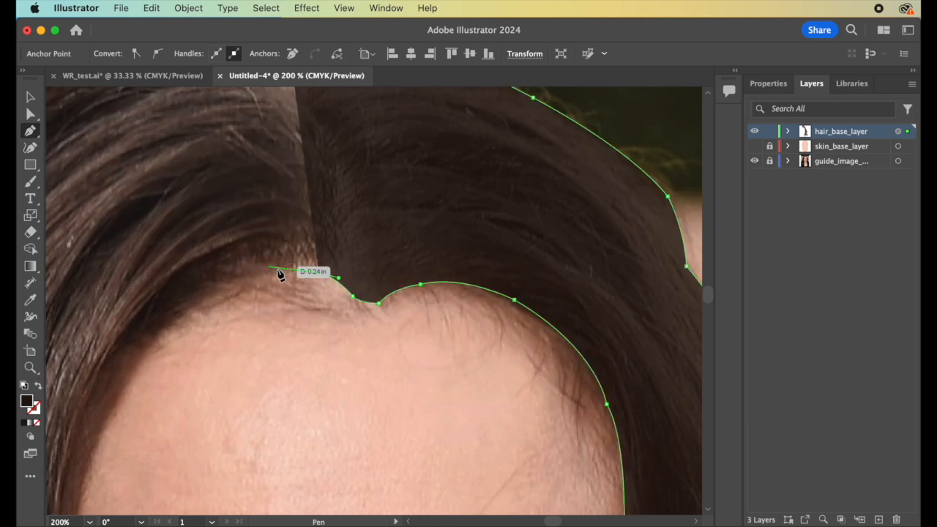
drag(286, 262, 265, 265)
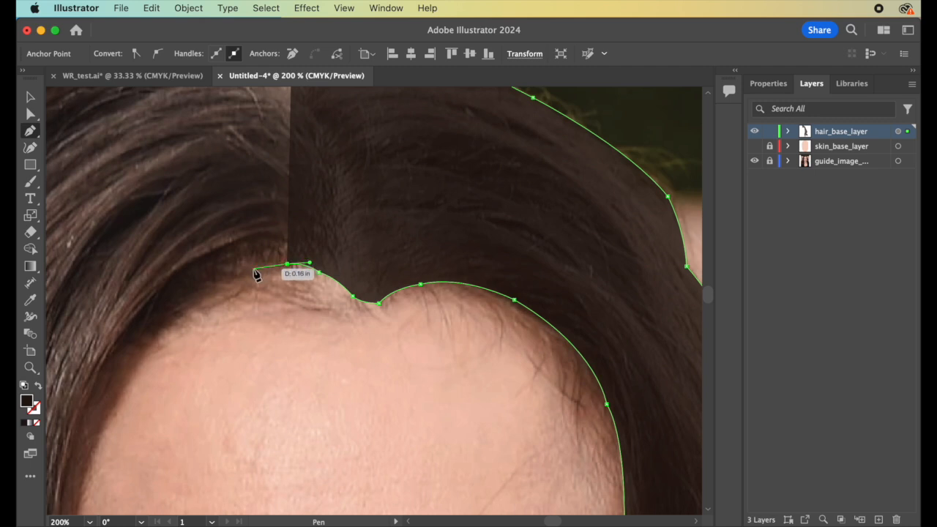
drag(253, 269, 209, 279)
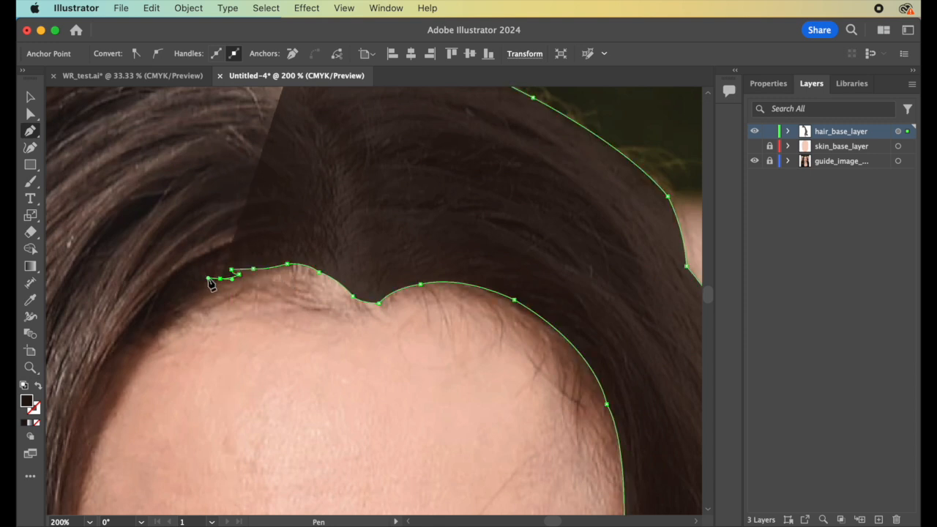
Step: Add small jagged notches along the hairline for the fine hairs descending beyond the parting
click(220, 279)
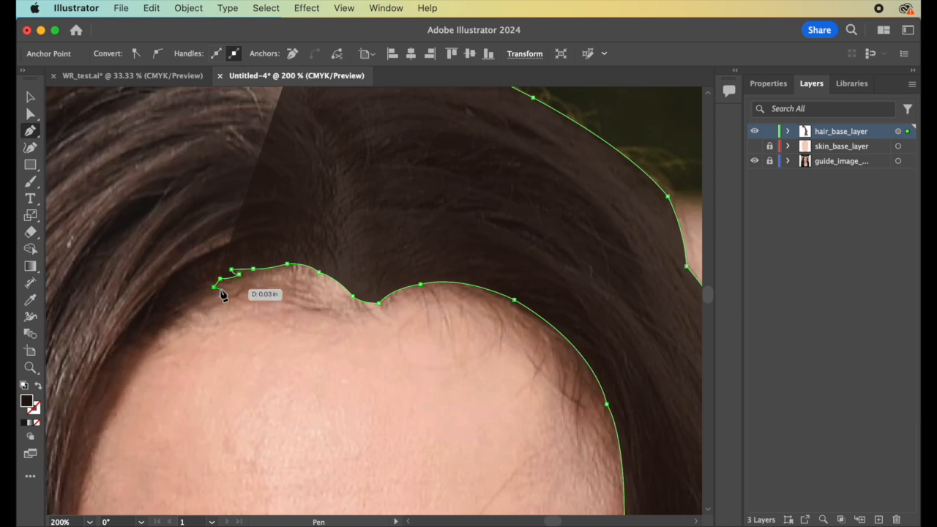
drag(176, 302, 178, 308)
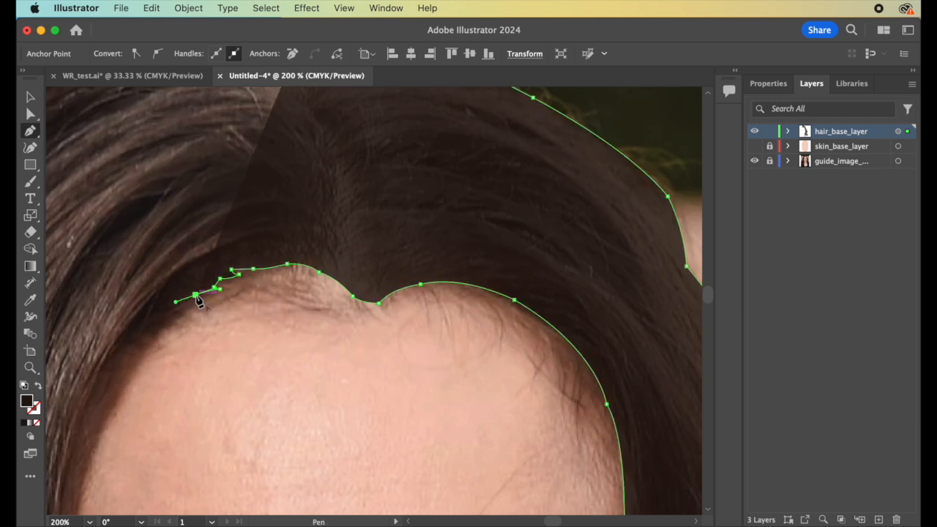
drag(185, 308, 173, 315)
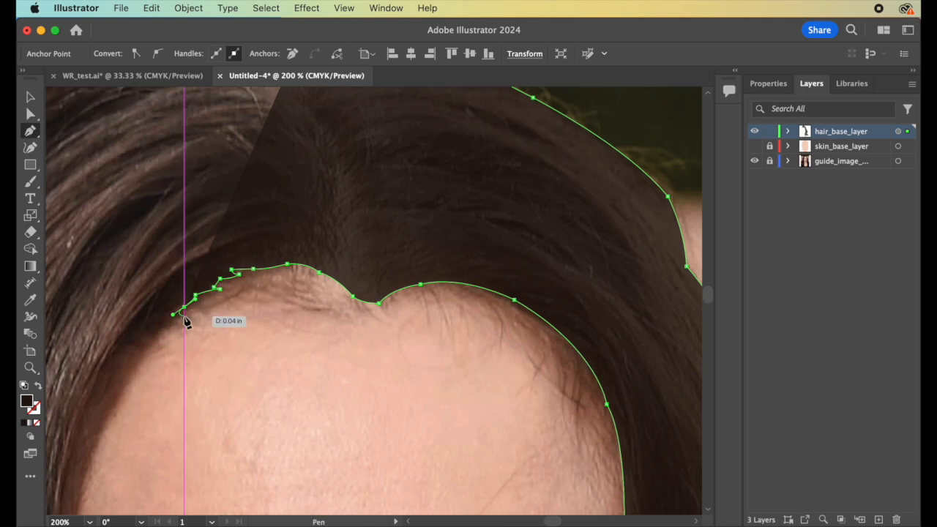
drag(178, 318, 152, 334)
Step: Extend the hairline in a curve from the jagged notches to the forehead's opposite upper corner
scroll(153, 335, down, 2)
scroll(153, 335, left, 2)
scroll(305, 255, left, 2)
scroll(305, 256, down, 1)
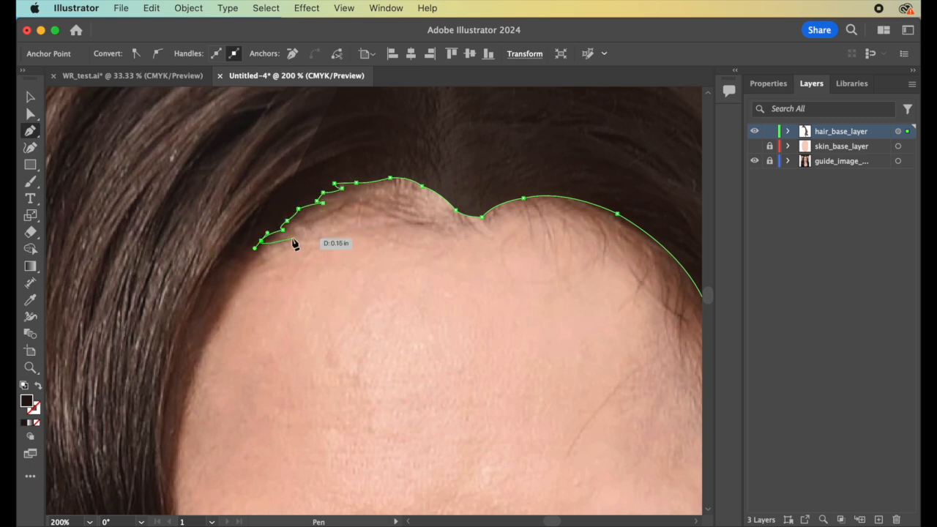
click(206, 278)
drag(190, 296, 189, 295)
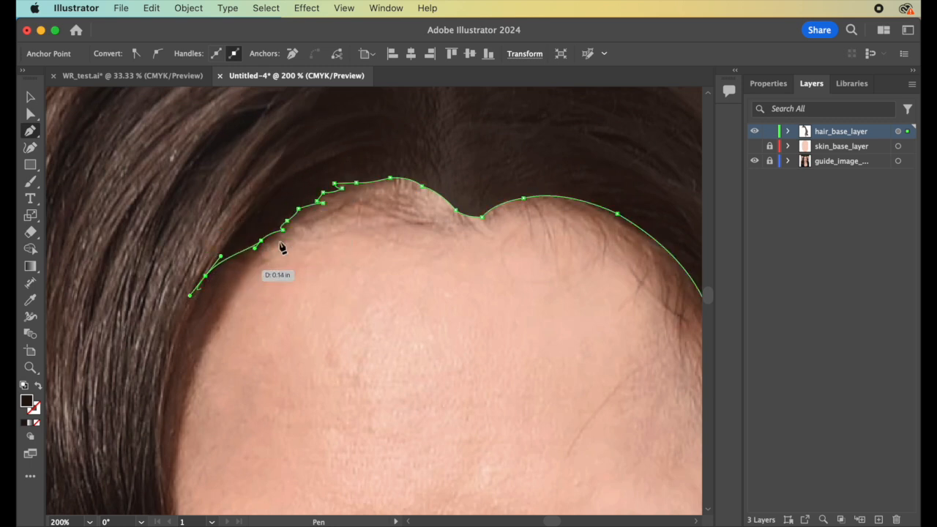
scroll(286, 247, down, 1)
scroll(285, 246, left, 1)
key(super+z)
Step: Trace a long smooth curve down the hair edge along the opposite side of the forehead
scroll(300, 214, down, 2)
scroll(299, 214, left, 2)
scroll(299, 214, down, 2)
scroll(299, 214, left, 2)
scroll(459, 142, up, 3)
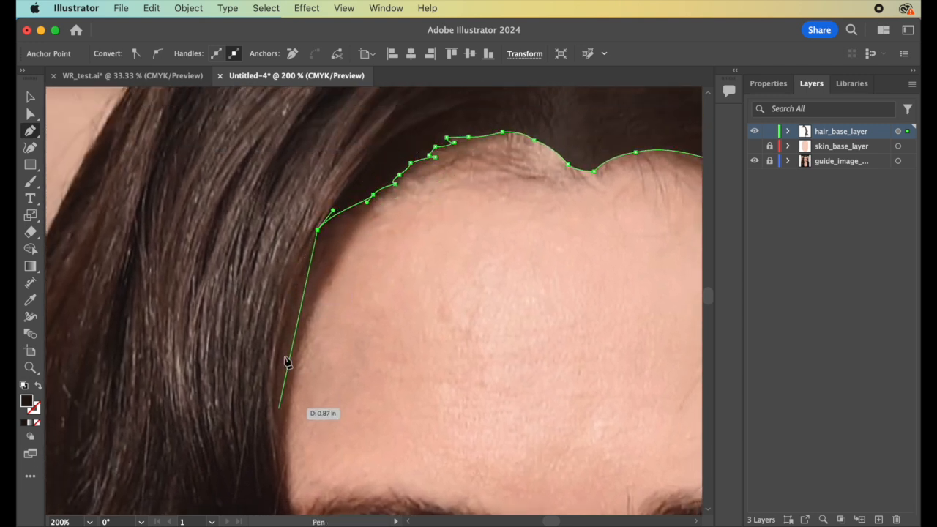
scroll(280, 412, down, 2)
scroll(279, 406, down, 2)
scroll(293, 234, up, 3)
drag(291, 313, 285, 382)
scroll(285, 384, down, 2)
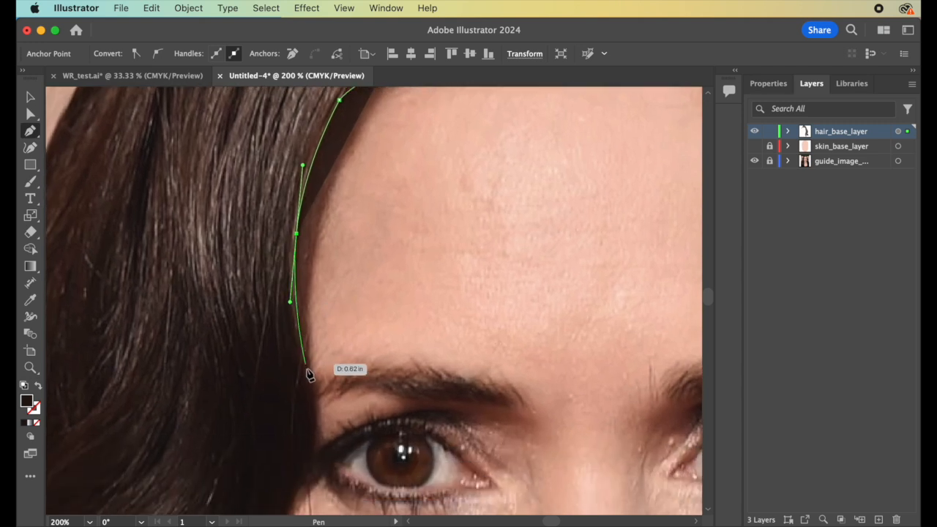
Step: Continue the hair edge past the outer end of the eyebrow and around to the eye's outer corner
scroll(309, 367, down, 2)
scroll(309, 366, left, 1)
click(322, 308)
click(330, 332)
click(338, 358)
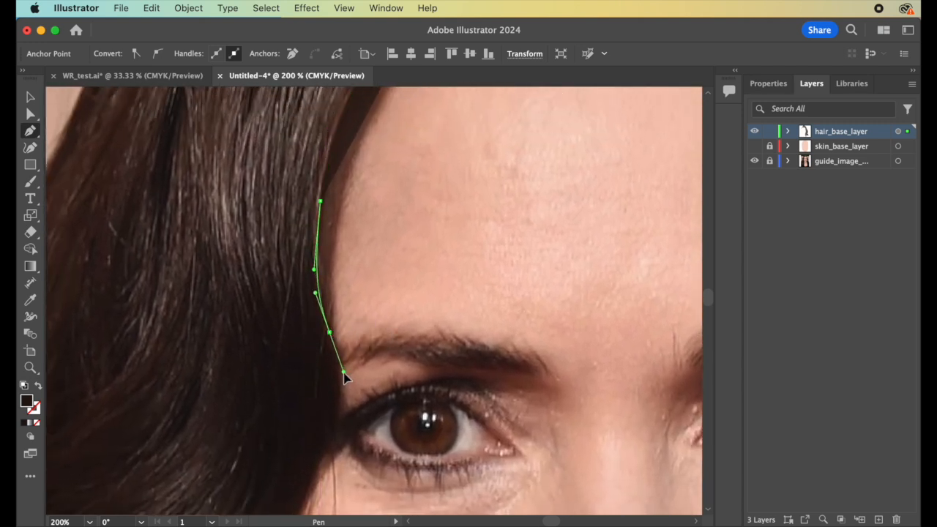
click(344, 377)
scroll(329, 333, down, 4)
scroll(330, 334, left, 1)
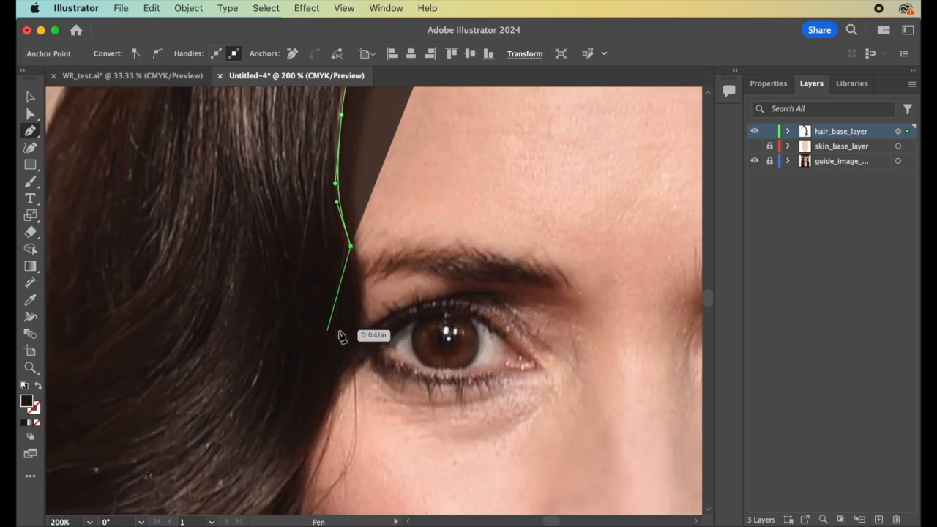
click(332, 407)
scroll(352, 355, down, 5)
scroll(352, 355, left, 2)
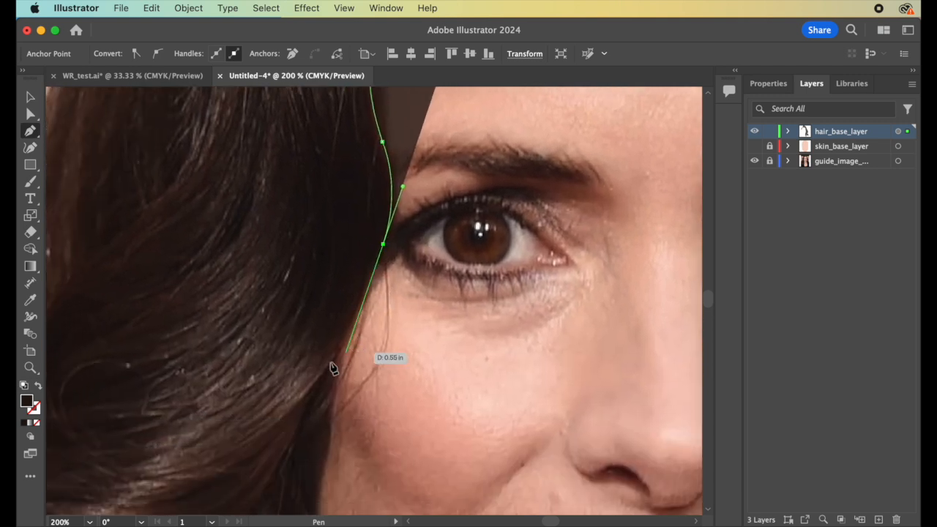
Step: Extend the hair edge from the eye's outer corner down to a corner point beside the upper cheek
drag(342, 355, 336, 358)
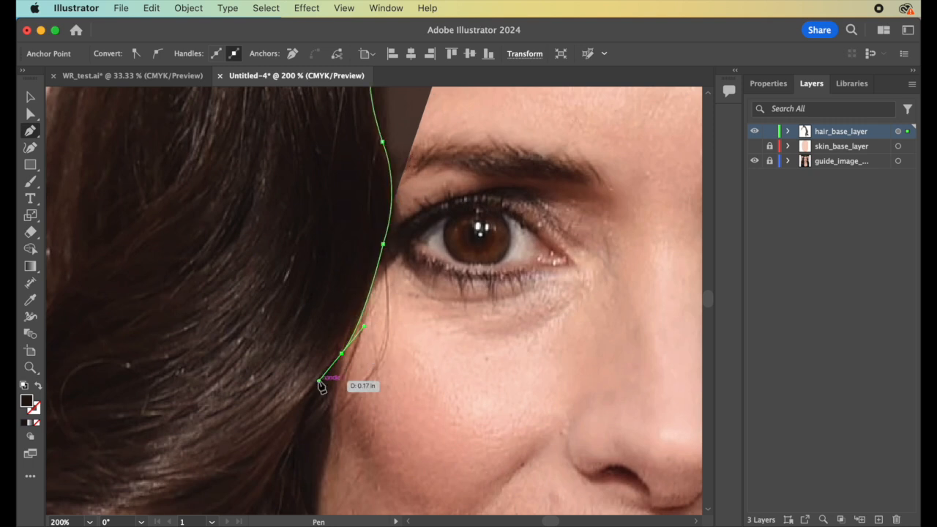
key(super+z)
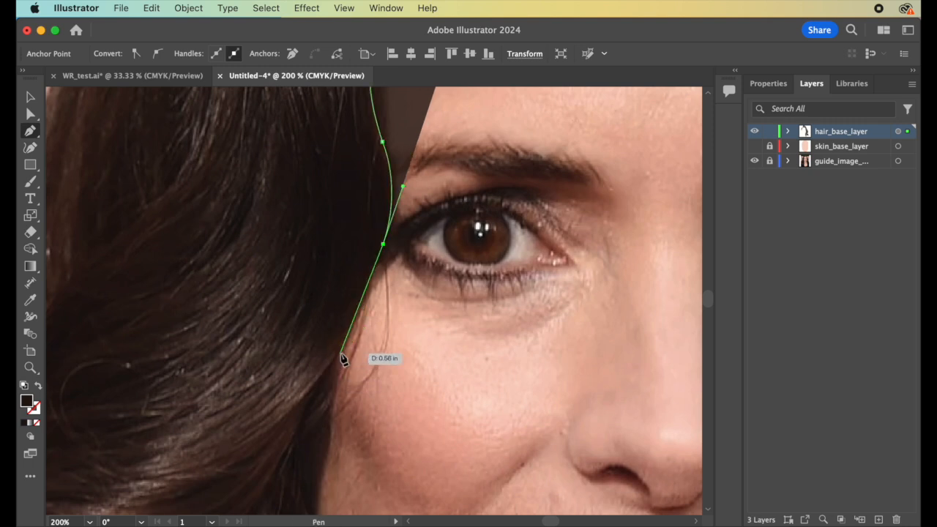
drag(337, 354, 325, 364)
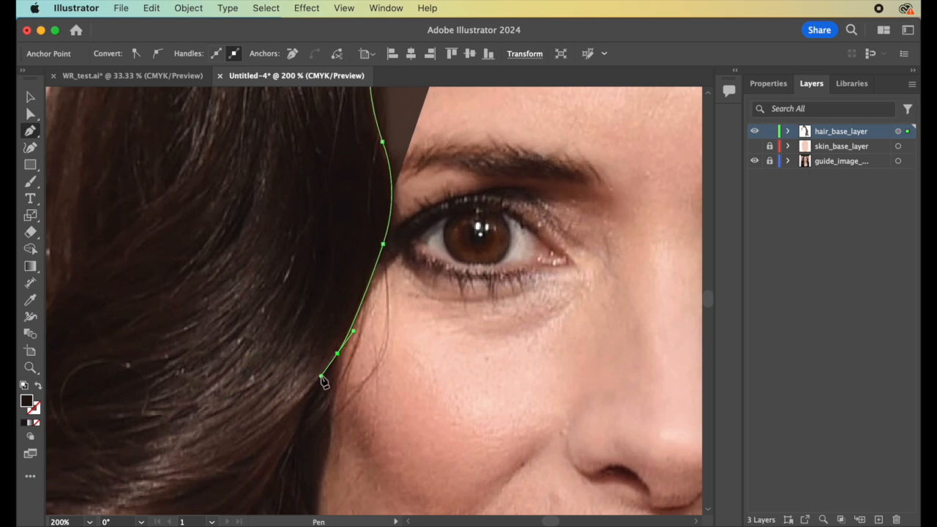
scroll(324, 376, down, 5)
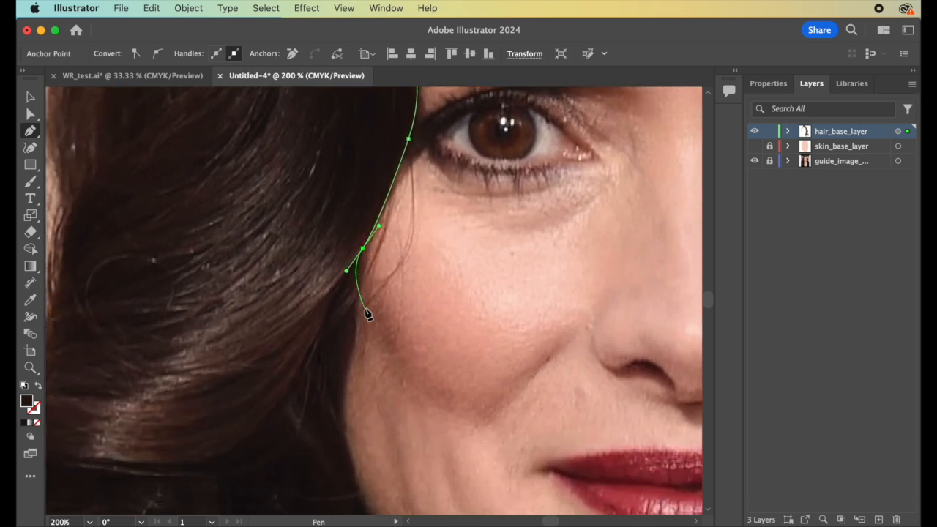
click(366, 246)
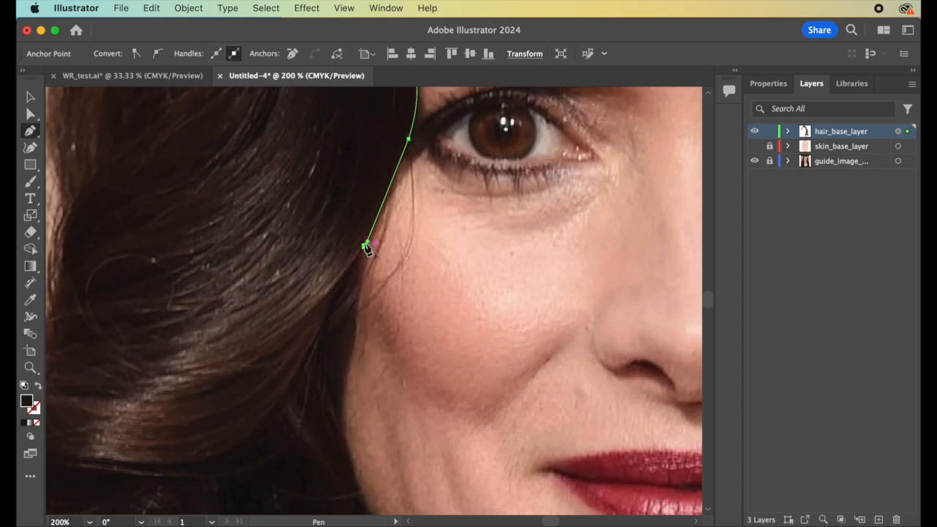
Step: Trace the hair edge inward below the cheekbone and down along the lower cheek
click(356, 297)
drag(353, 315, 354, 309)
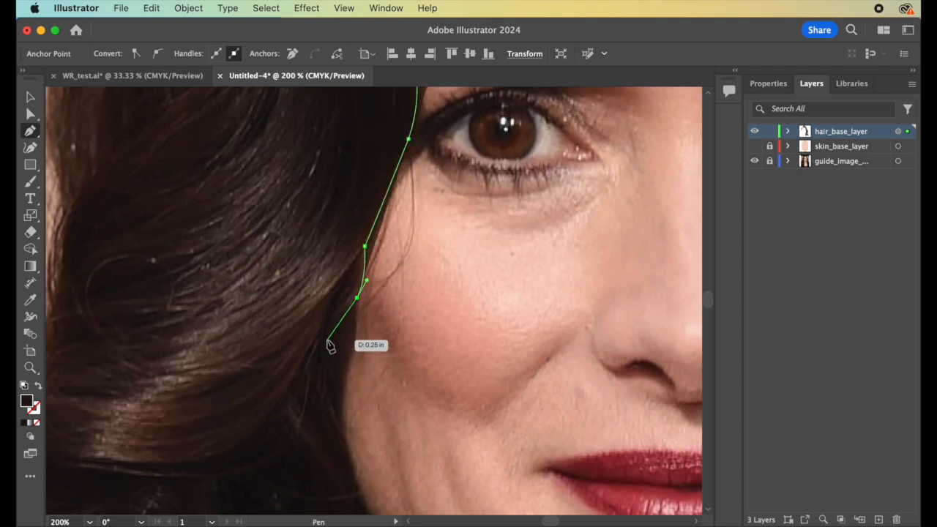
drag(330, 335, 329, 345)
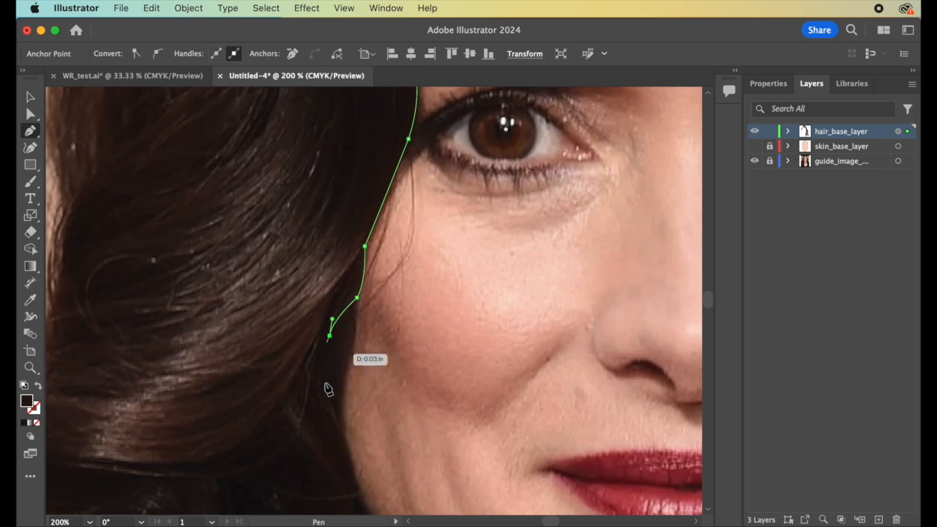
drag(327, 402, 332, 420)
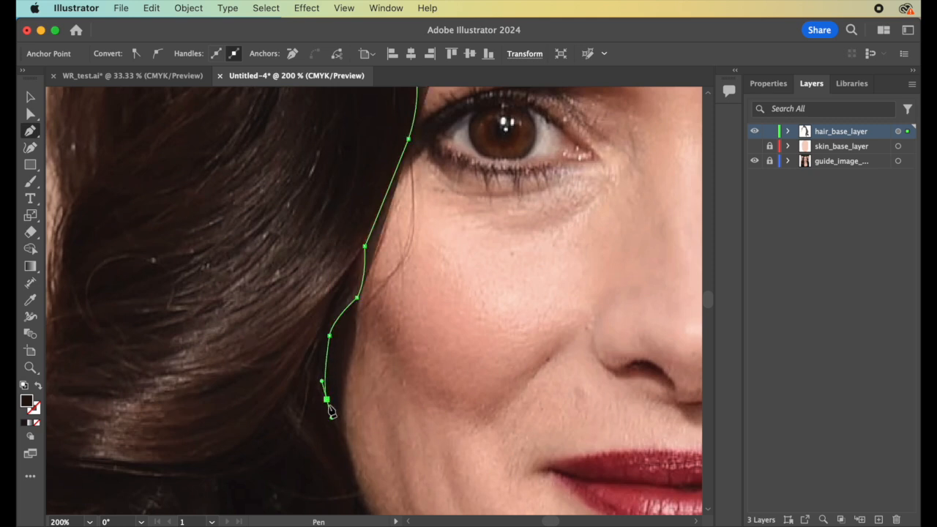
drag(352, 464, 356, 486)
Step: Continue the hair edge along the curve of the jaw and turn it down just below the jawline
scroll(355, 486, down, 10)
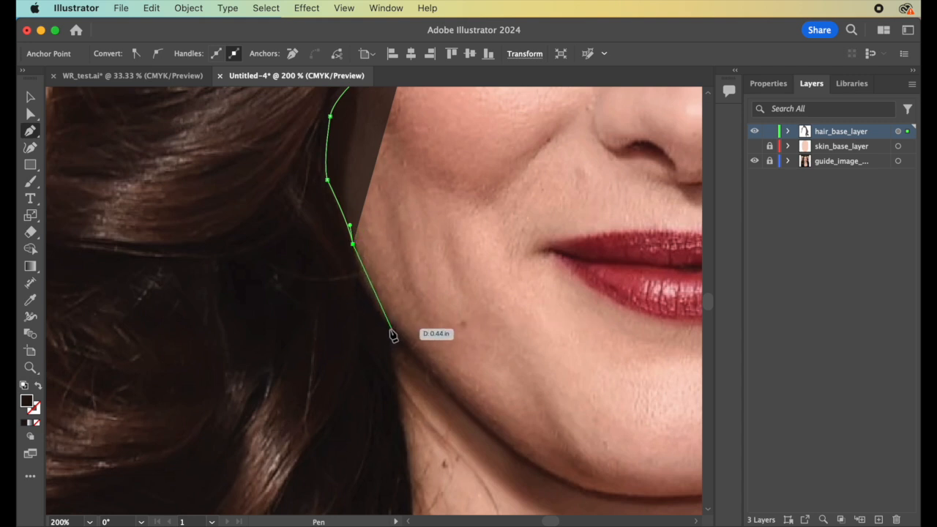
drag(388, 325, 412, 355)
scroll(413, 354, down, 3)
drag(390, 264, 397, 265)
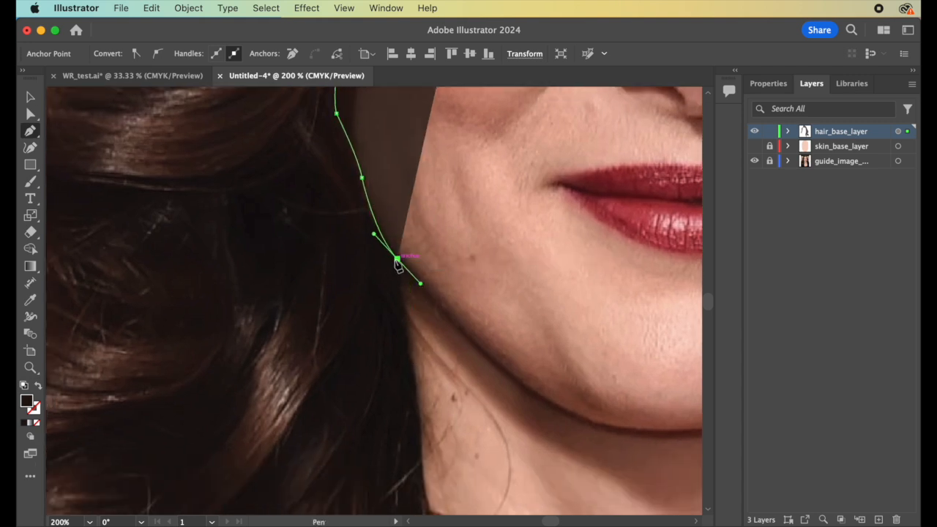
click(414, 382)
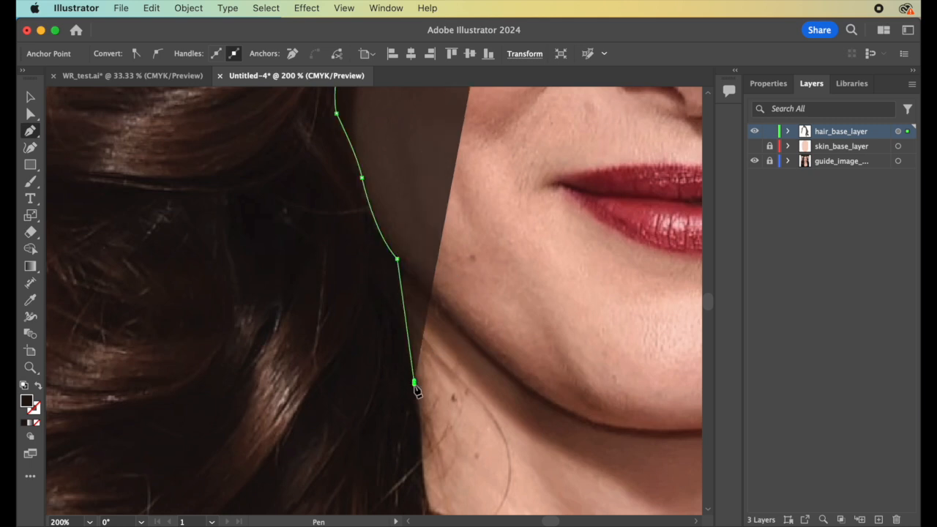
drag(415, 391, 405, 301)
key(super+z)
Step: Trace the outer edge of the loose strand curving out over the neck to its tip
drag(448, 363, 470, 374)
scroll(448, 367, down, 5)
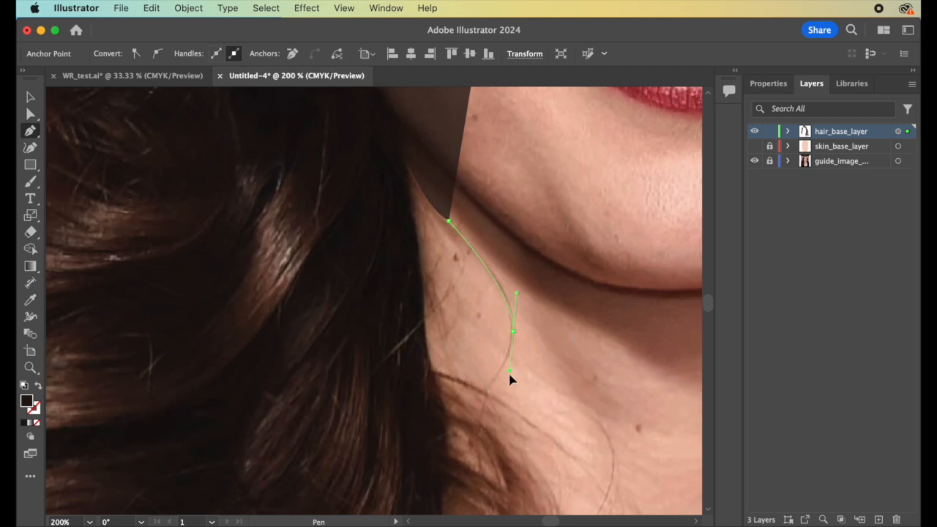
drag(505, 399, 505, 396)
drag(512, 337, 474, 399)
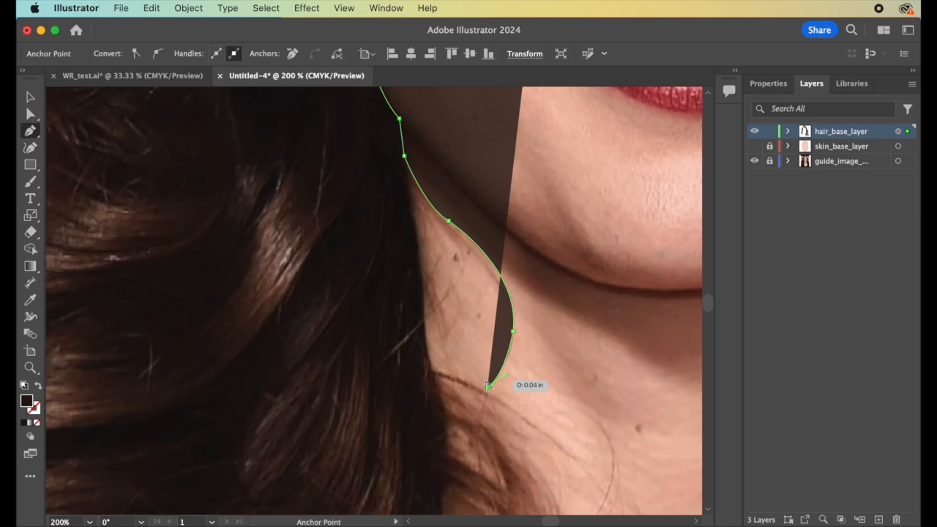
Step: Trace the loose strand's inner edge from the tip back up to the main hair, keeping the strand thin
scroll(488, 387, up, 3)
drag(495, 405, 557, 127)
scroll(558, 133, up, 4)
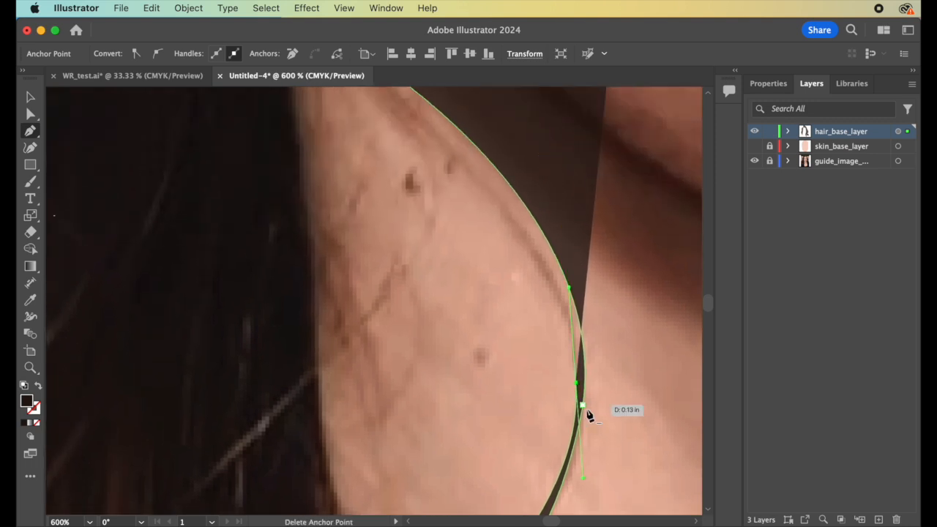
drag(549, 270, 536, 263)
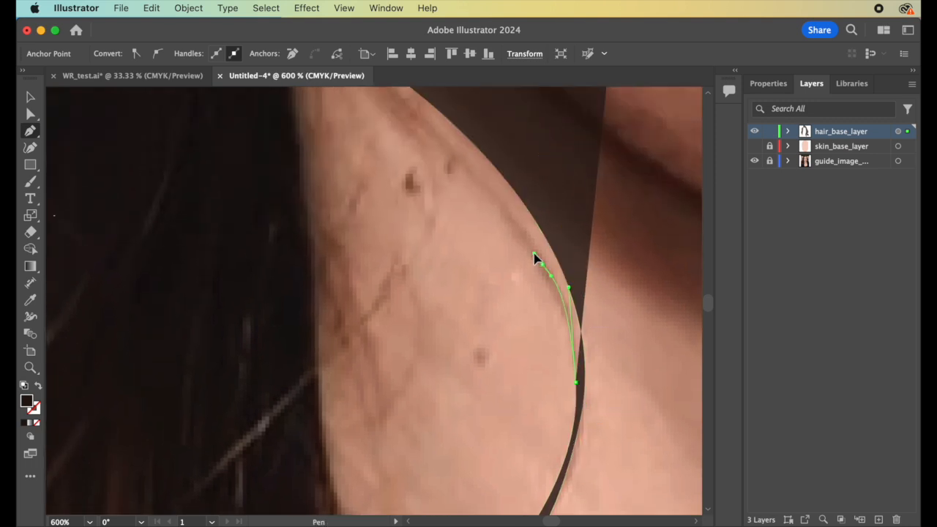
scroll(537, 258, up, 3)
click(366, 238)
drag(366, 238, 298, 157)
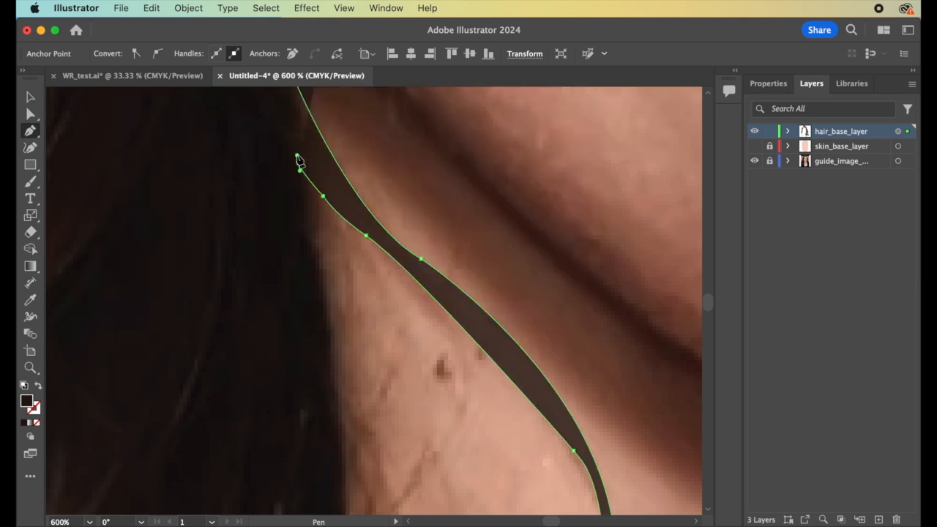
scroll(297, 157, down, 1)
scroll(297, 156, up, 1)
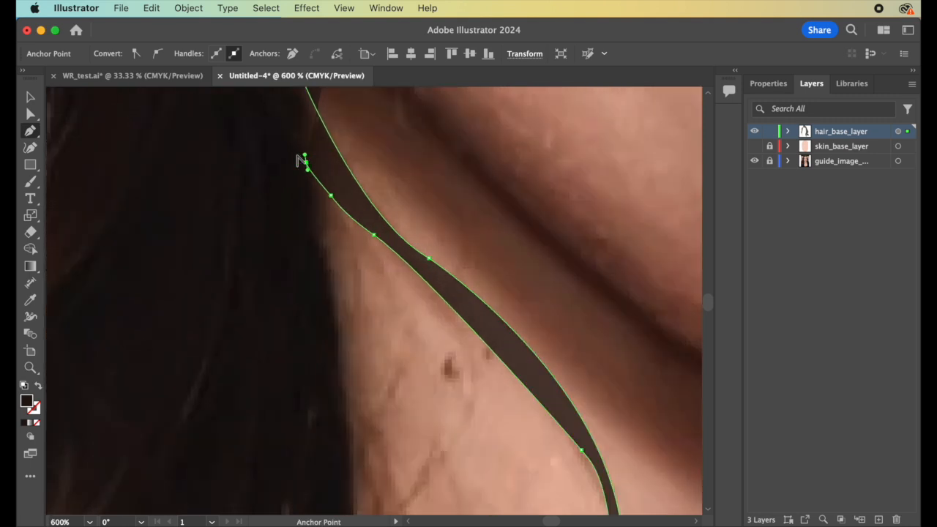
scroll(297, 156, down, 1)
mouse_move(300, 161)
mouse_down()
mouse_move(341, 241)
mouse_move(304, 162)
mouse_up()
Step: Trace the main hair edge down the side of the neck to the root of the next fine strand
drag(323, 270, 323, 303)
scroll(323, 305, down, 2)
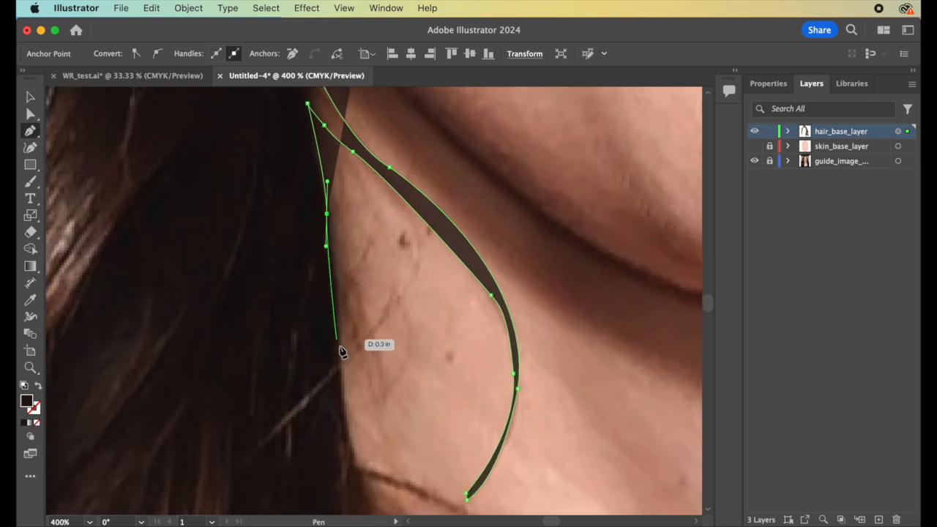
drag(343, 390, 343, 398)
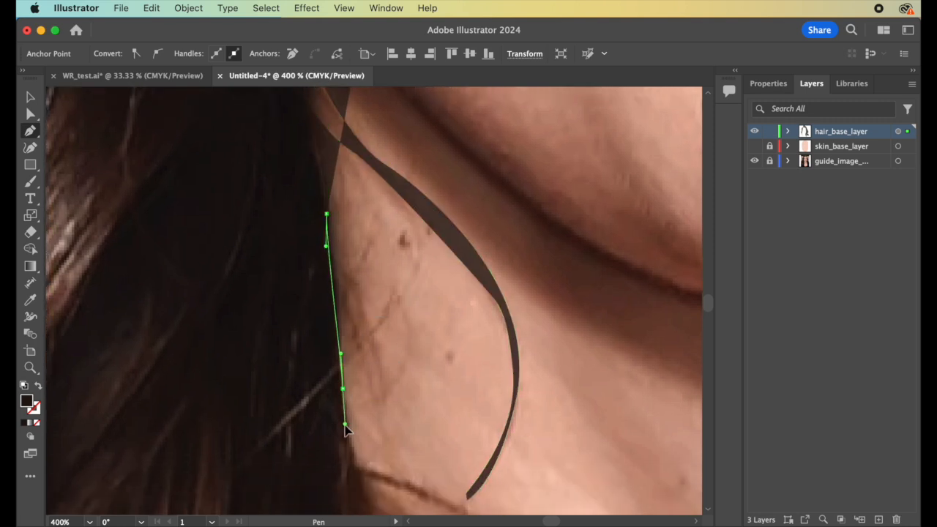
click(345, 427)
key(super+z)
drag(339, 370, 339, 371)
drag(343, 419, 340, 441)
click(339, 371)
scroll(339, 376, down, 3)
scroll(340, 375, down, 5)
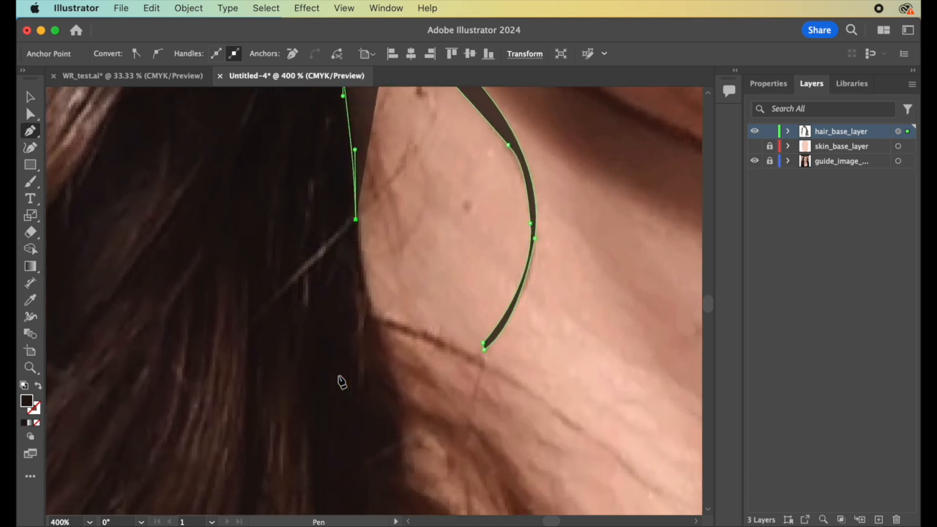
click(374, 316)
click(380, 320)
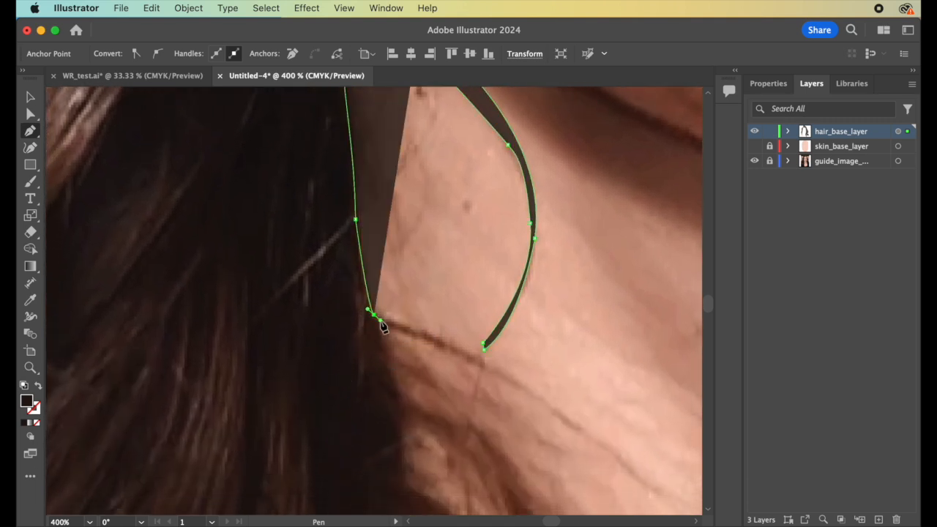
Step: Examine the traced hair outline and the untraced hair remaining between the neck strands and the starting point at the crown
scroll(381, 322, down, 6)
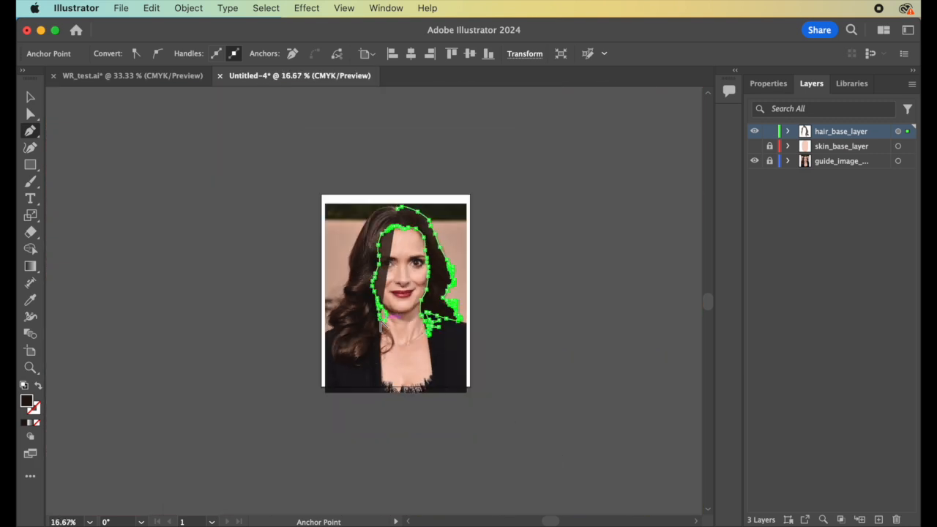
scroll(488, 337, up, 2)
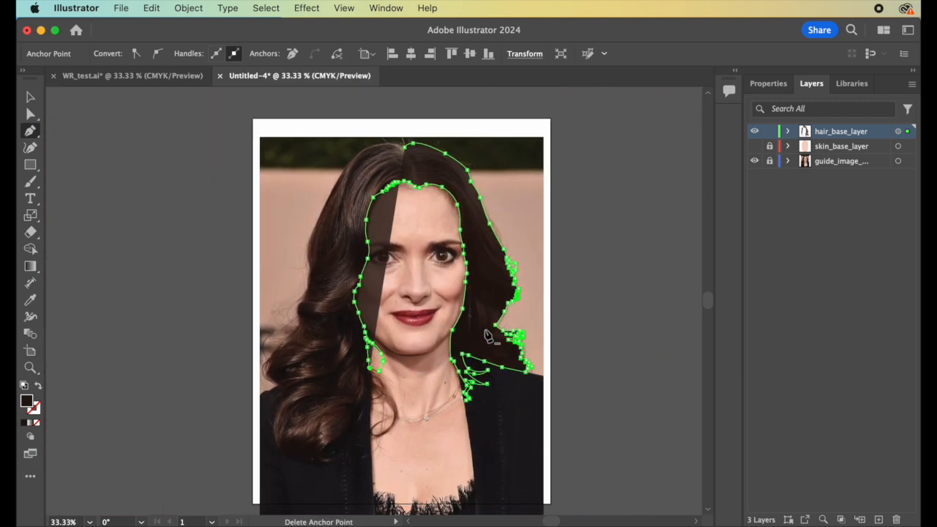
scroll(454, 311, up, 1)
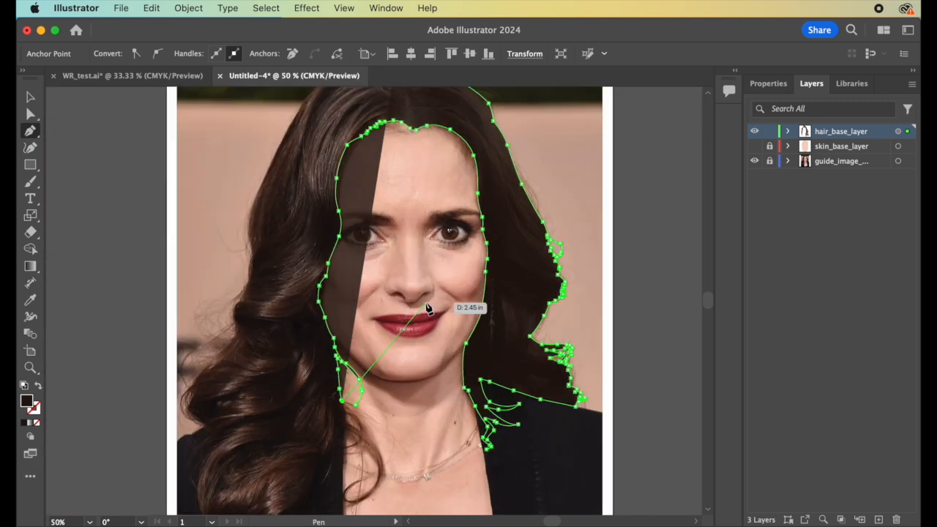
scroll(391, 142, up, 2)
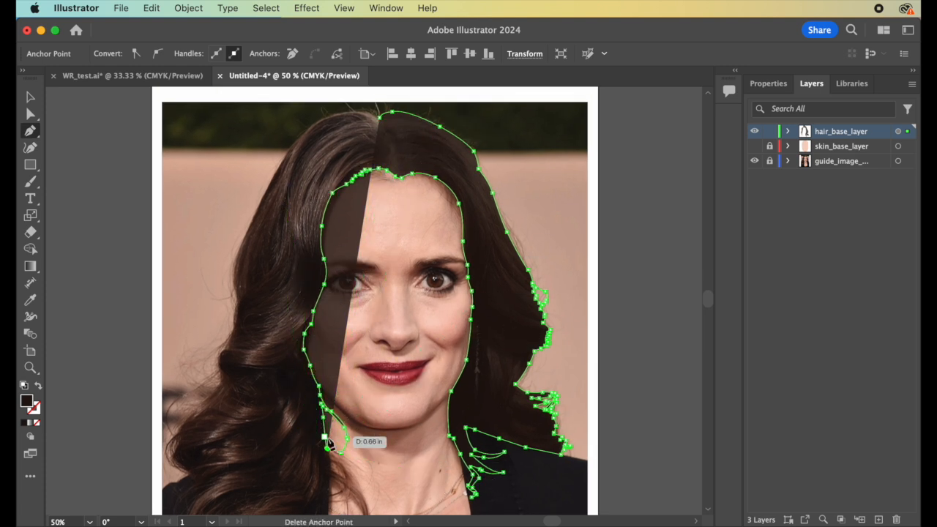
scroll(328, 440, down, 1)
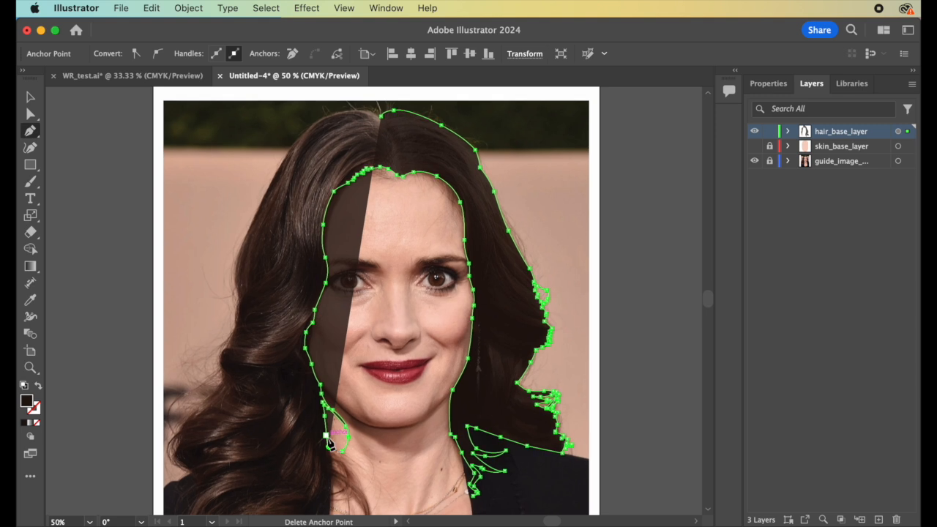
click(381, 118)
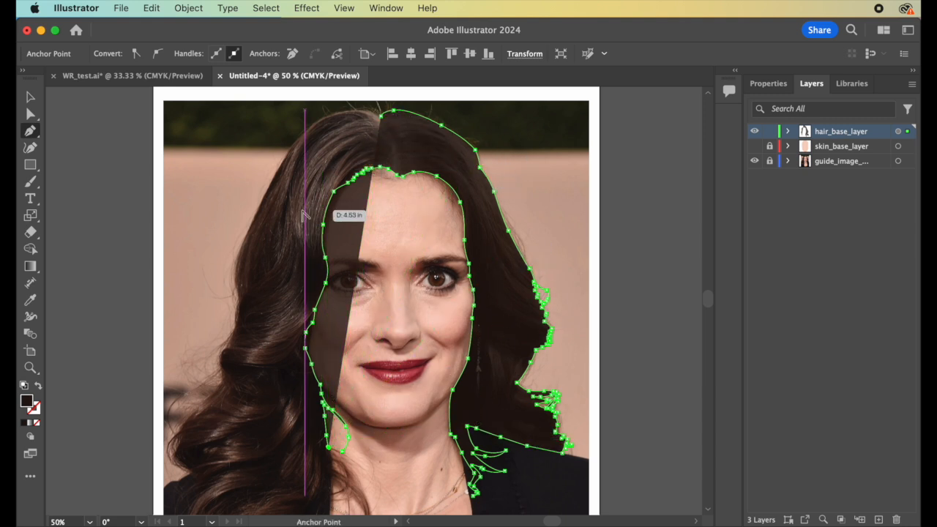
scroll(305, 217, up, 1)
scroll(367, 236, down, 1)
scroll(367, 236, down, 1)
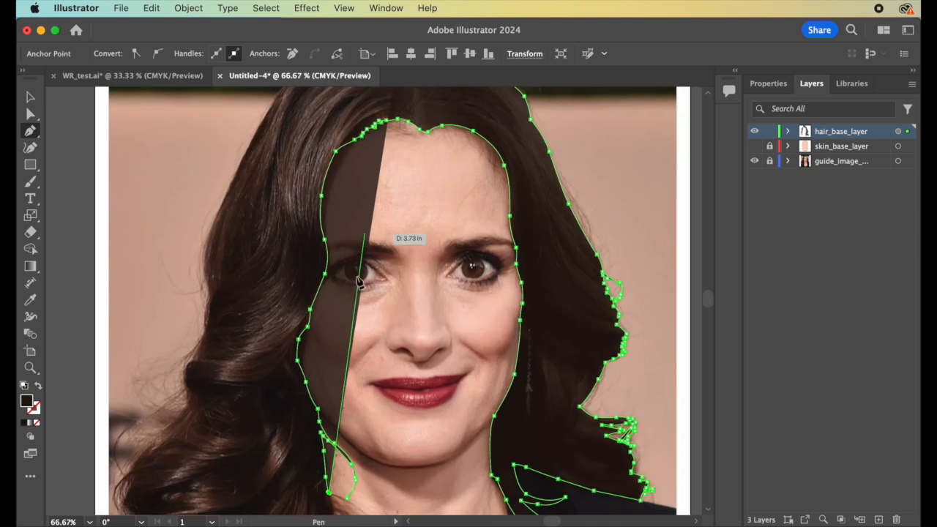
scroll(331, 500, up, 1)
scroll(332, 500, up, 3)
scroll(331, 500, down, 5)
scroll(331, 500, up, 1)
click(328, 495)
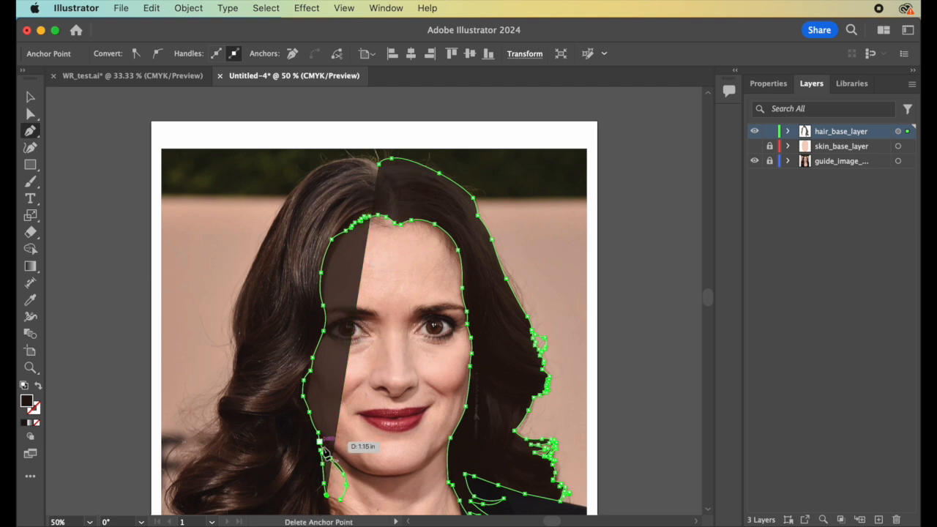
scroll(312, 336, down, 5)
scroll(311, 335, left, 4)
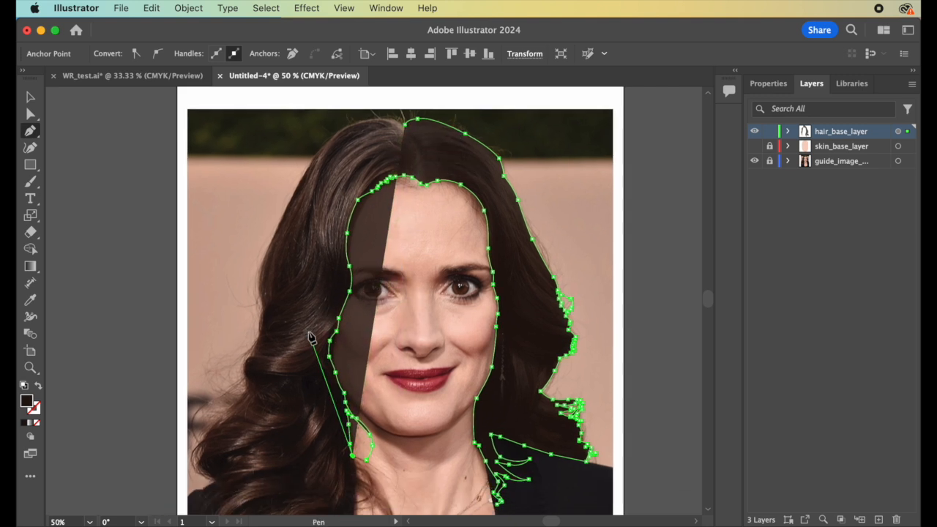
scroll(311, 335, up, 1)
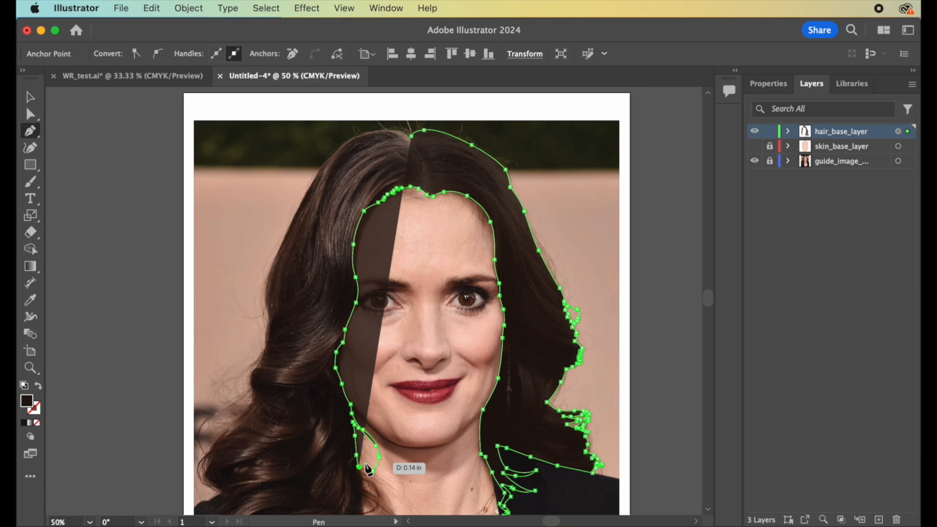
scroll(368, 450, down, 3)
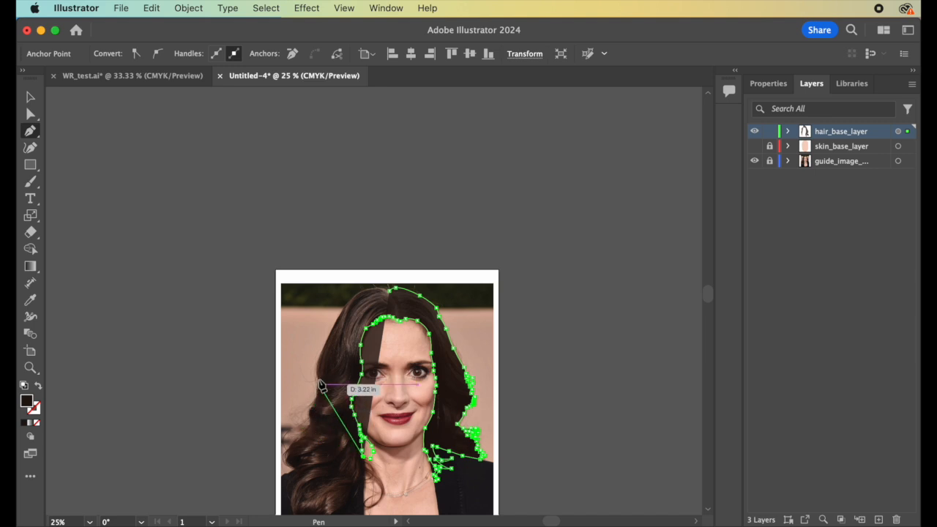
click(391, 292)
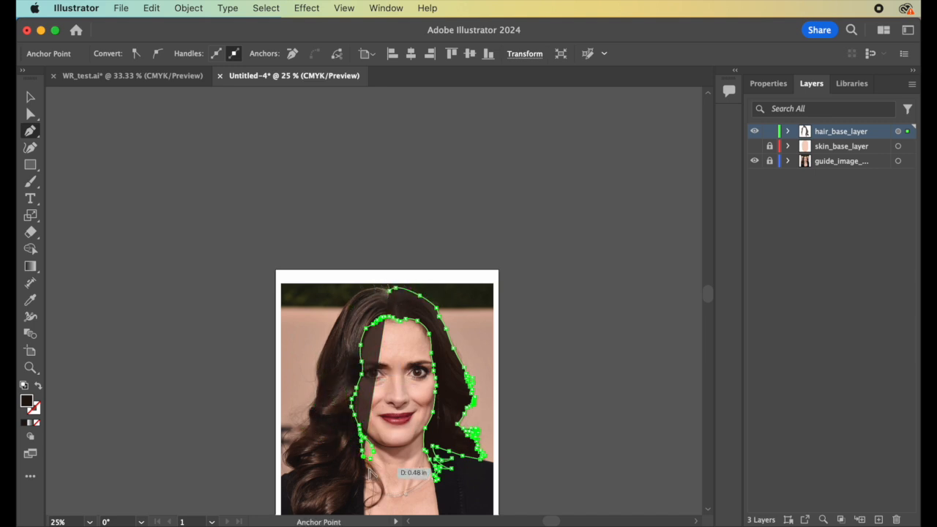
scroll(370, 474, up, 5)
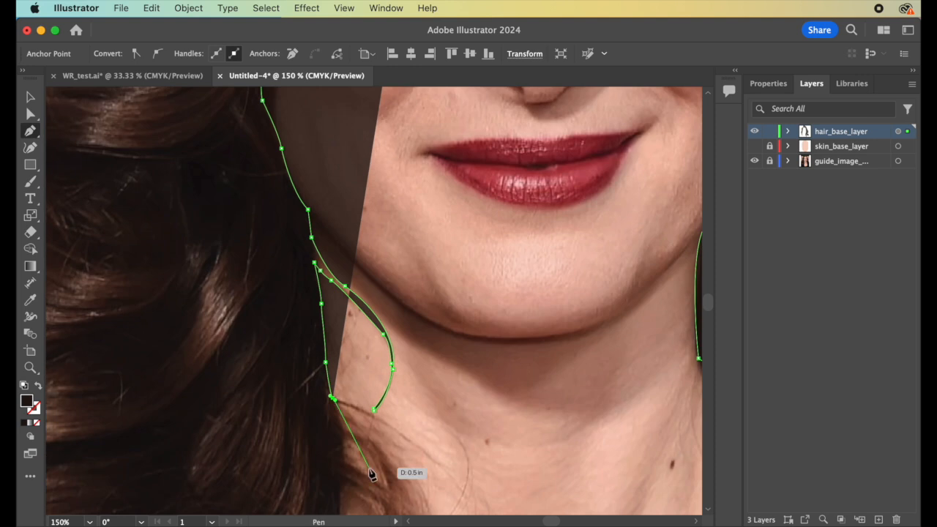
scroll(370, 473, down, 5)
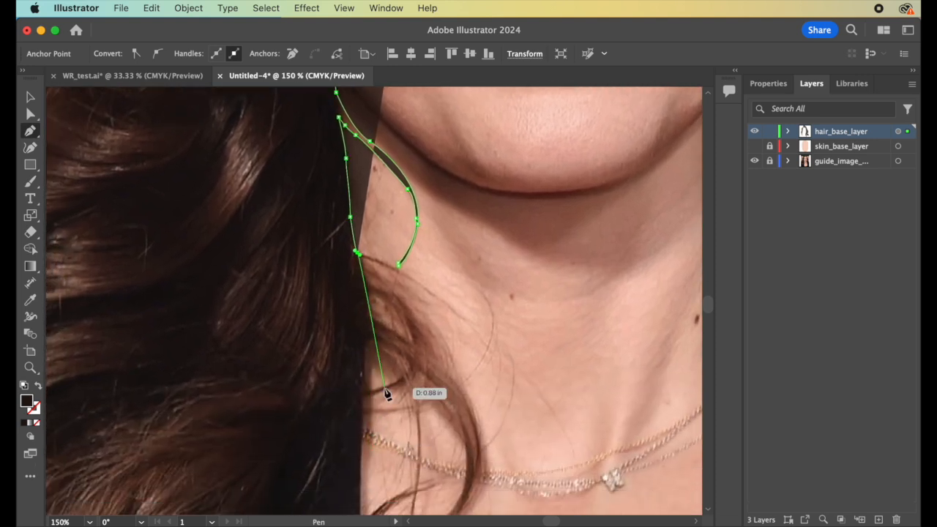
Step: Trace the fine strand arching out over the neck to its tip and back to its root, keeping it very thin
scroll(386, 392, up, 1)
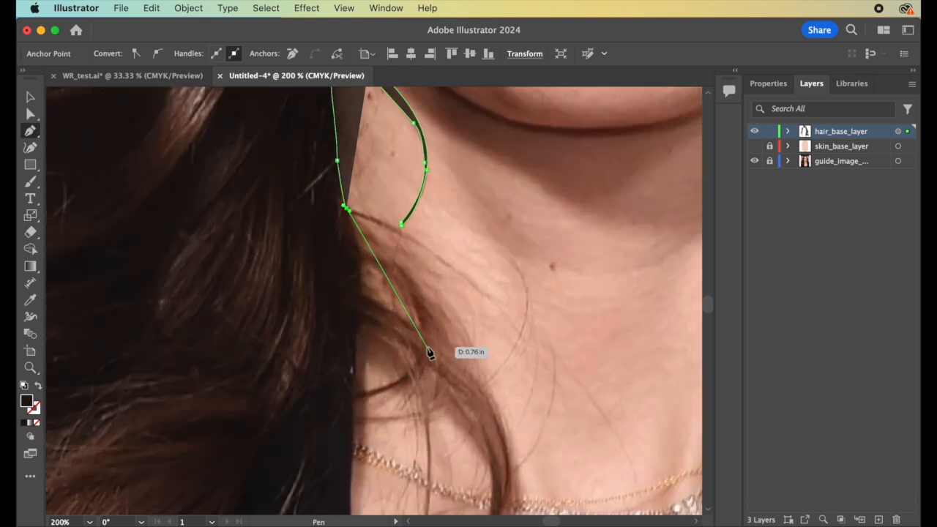
click(431, 244)
mouse_move(454, 268)
mouse_down()
mouse_move(469, 269)
mouse_move(497, 315)
mouse_up()
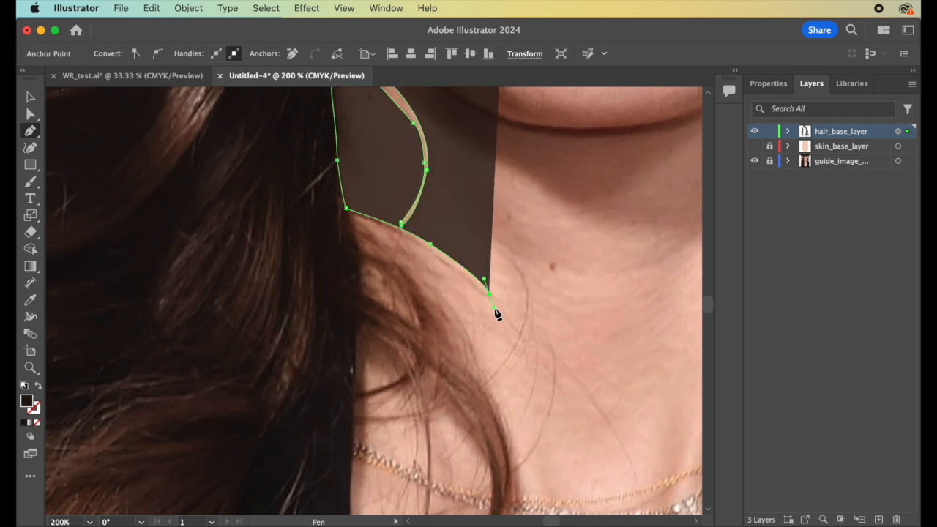
click(343, 217)
drag(343, 217, 278, 218)
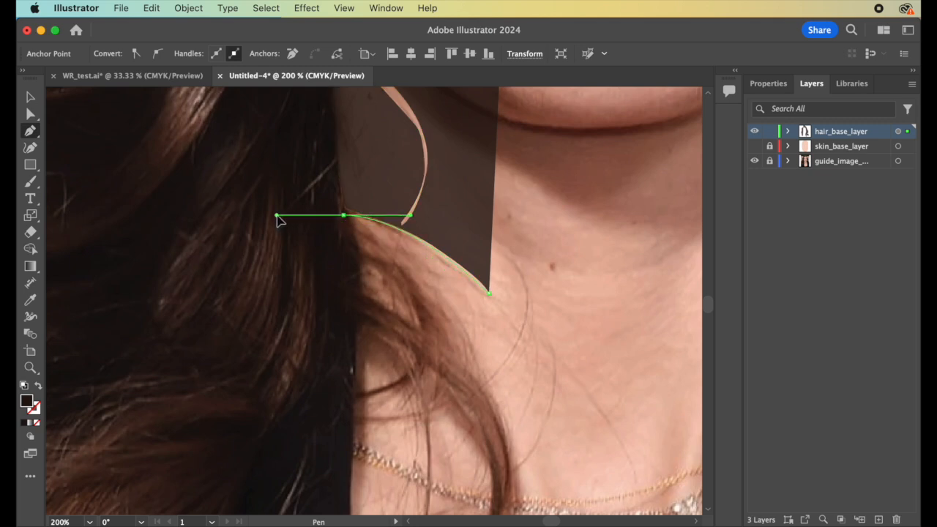
click(343, 216)
Step: Trace the short curved strand below the fine one, out to its tip and back along its inner edge to the main hair
click(358, 249)
mouse_move(417, 277)
mouse_down()
mouse_move(435, 307)
mouse_move(423, 286)
mouse_up()
drag(450, 317, 450, 361)
click(419, 281)
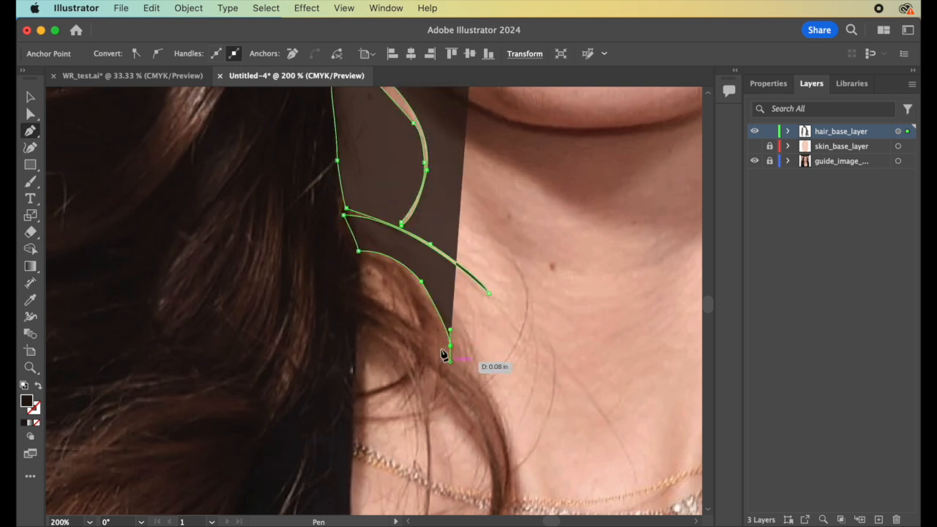
click(415, 321)
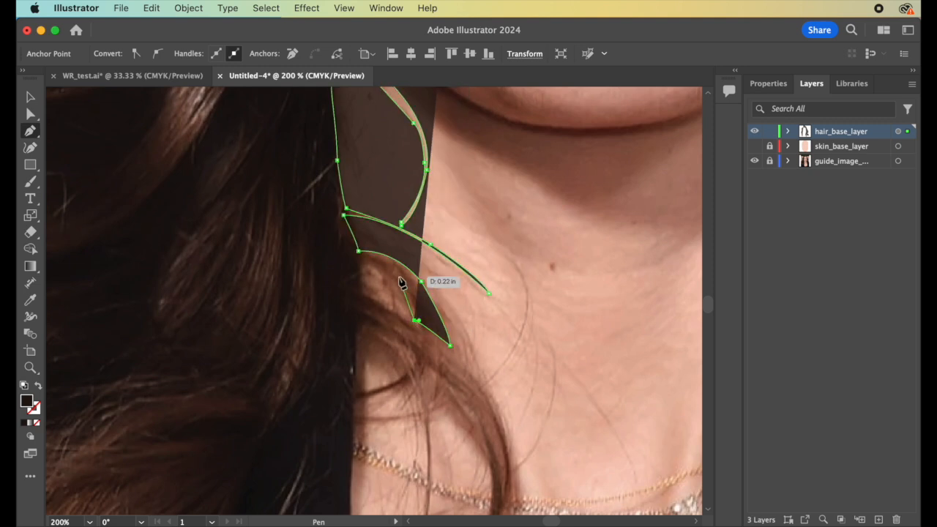
drag(358, 266, 361, 302)
click(358, 265)
click(359, 292)
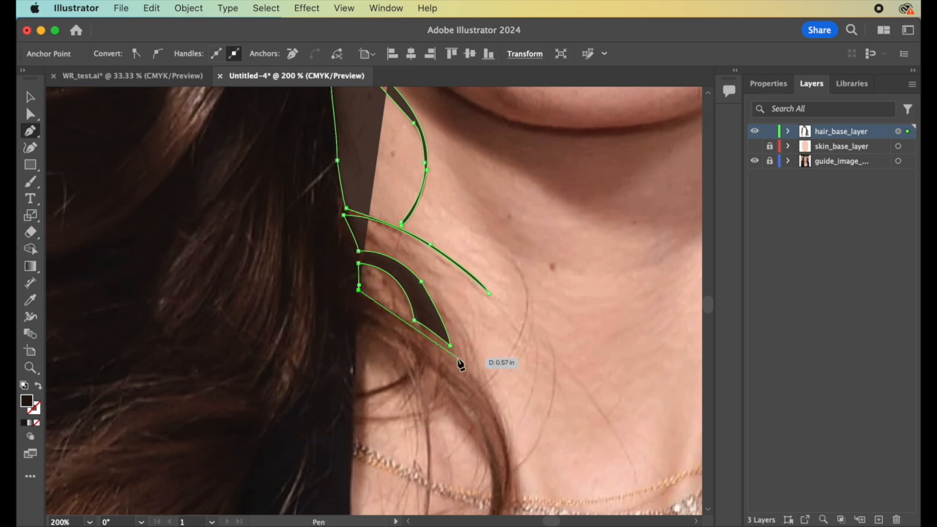
Step: Trace the outer edge of the large curl down across the necklace to the root of the small wisp beneath it
drag(465, 364, 468, 368)
click(483, 387)
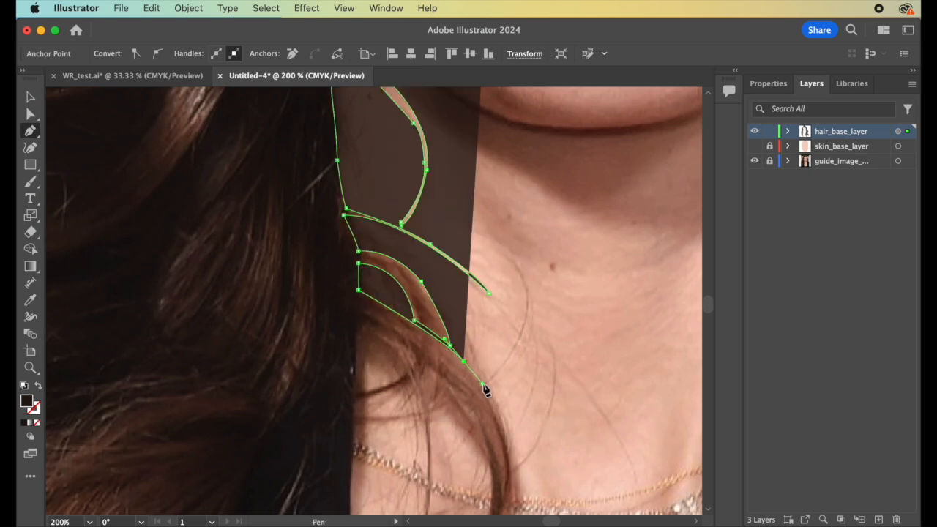
scroll(466, 367, down, 5)
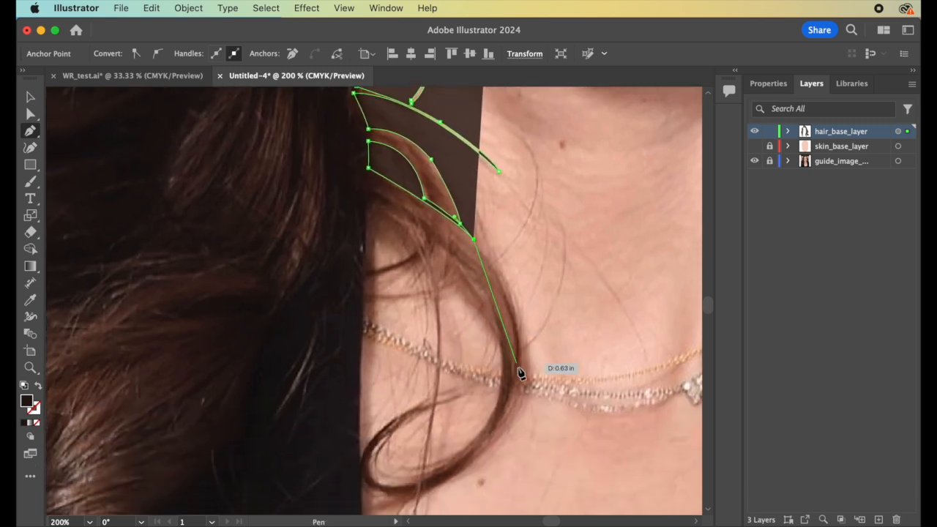
drag(525, 377, 520, 467)
scroll(525, 381, down, 5)
scroll(525, 380, left, 3)
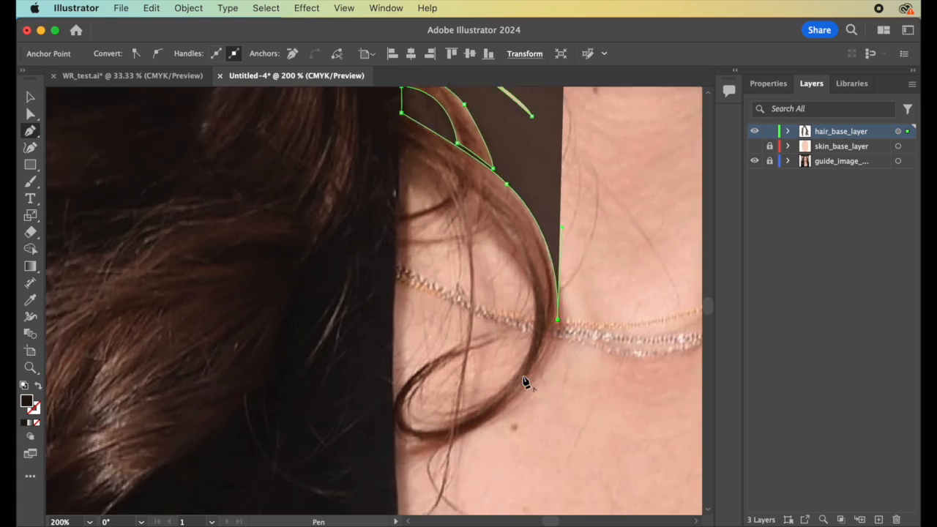
drag(499, 396, 455, 403)
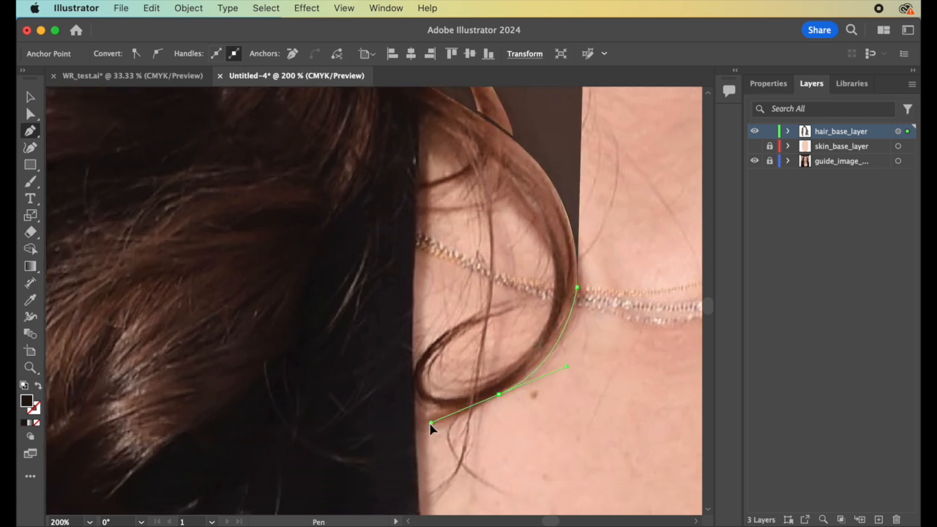
drag(419, 439, 421, 445)
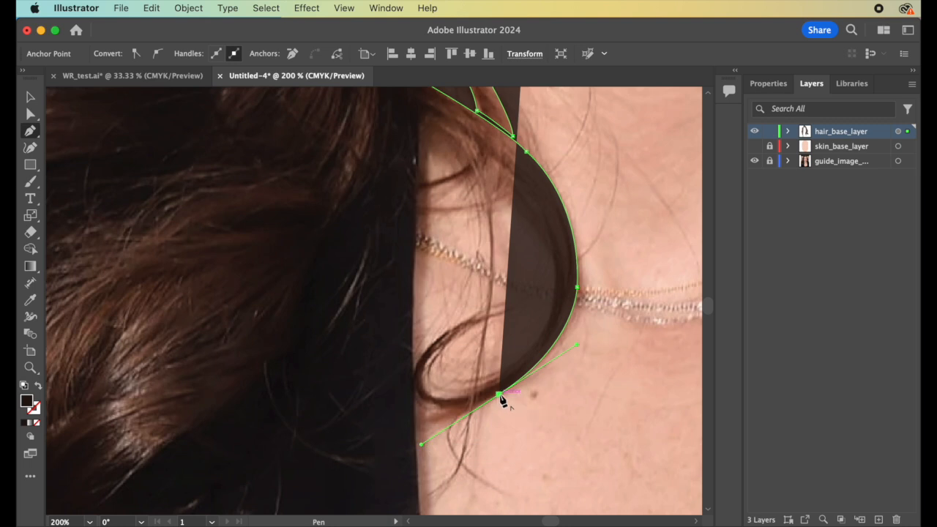
super+click(474, 411)
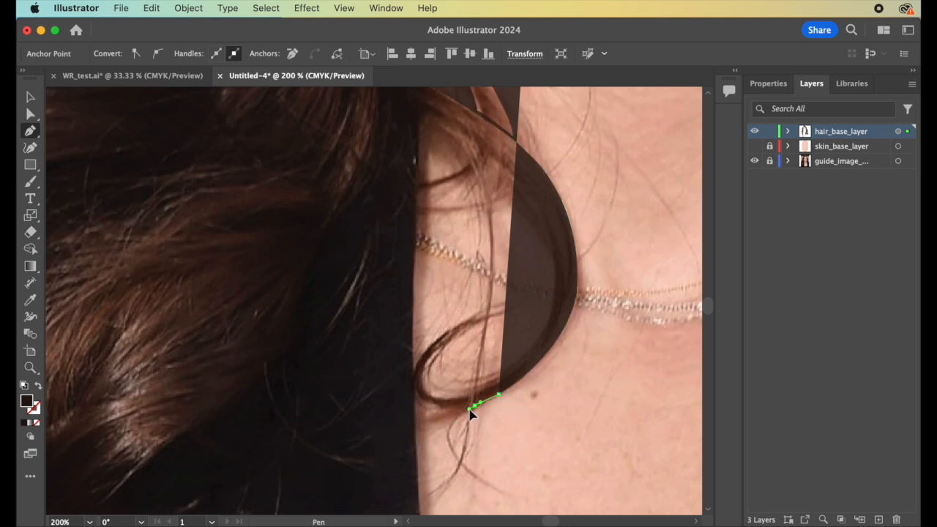
click(471, 410)
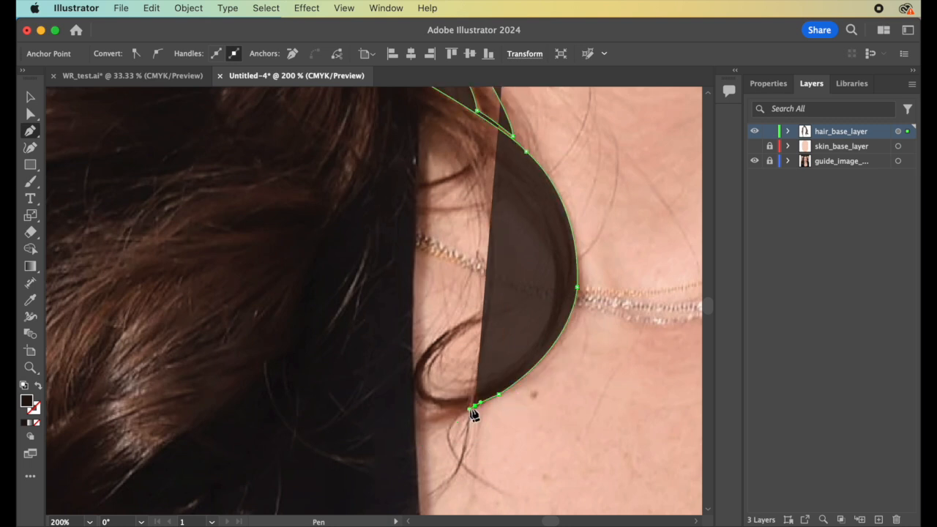
Step: Trace the small wisp hanging below the curl to its tip and back up to the curl as a thin sliver
click(464, 463)
drag(459, 472, 459, 473)
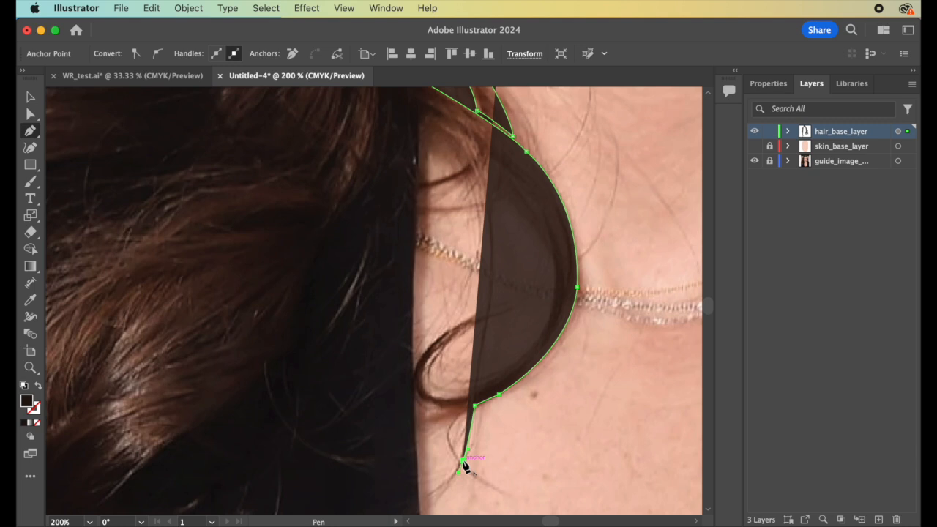
click(430, 497)
drag(417, 502, 431, 502)
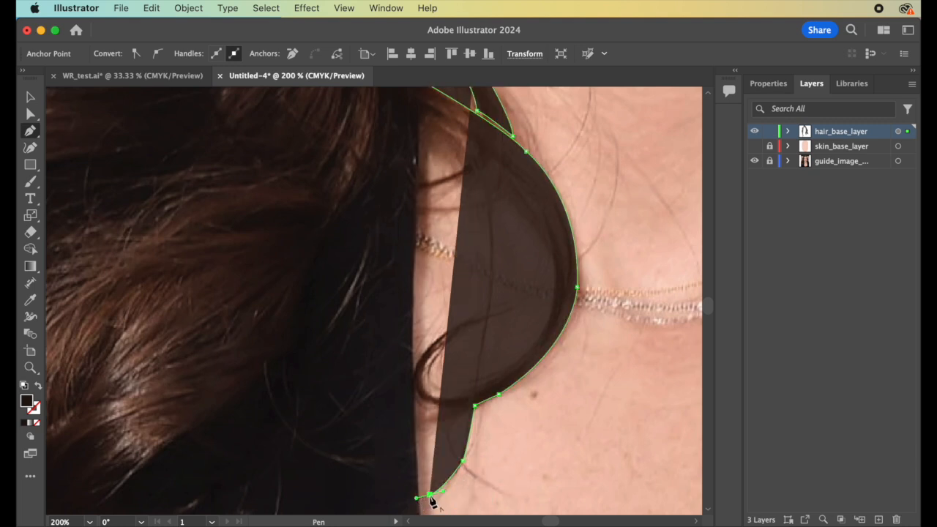
click(431, 496)
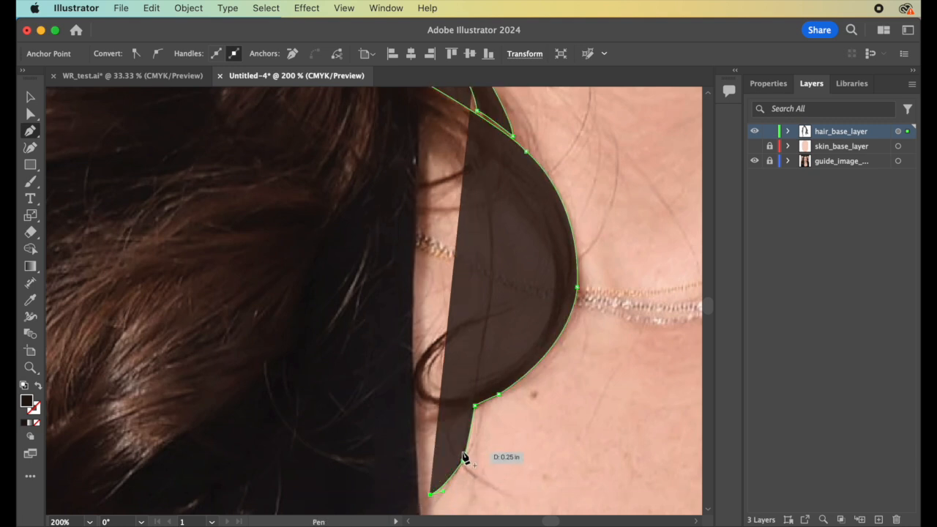
drag(464, 456, 463, 449)
click(466, 437)
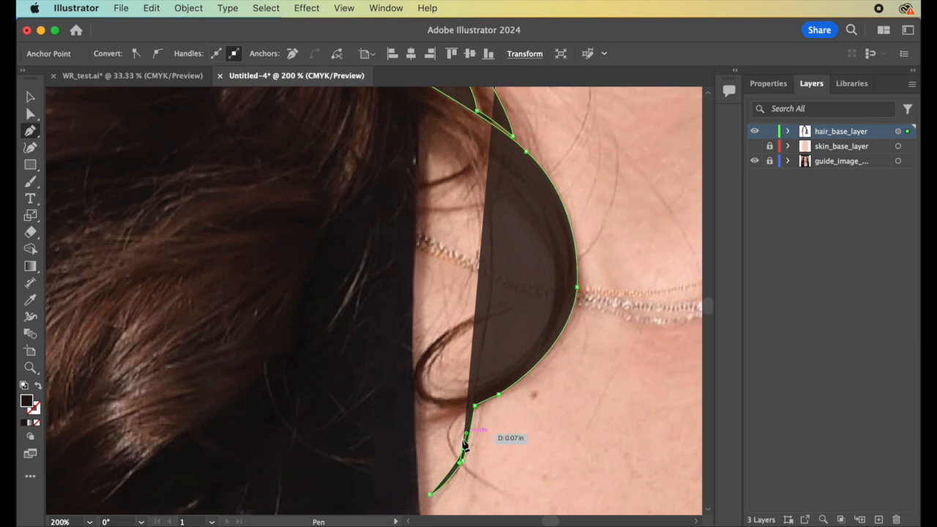
mouse_move(466, 409)
mouse_down()
mouse_move(460, 402)
mouse_move(462, 414)
mouse_up()
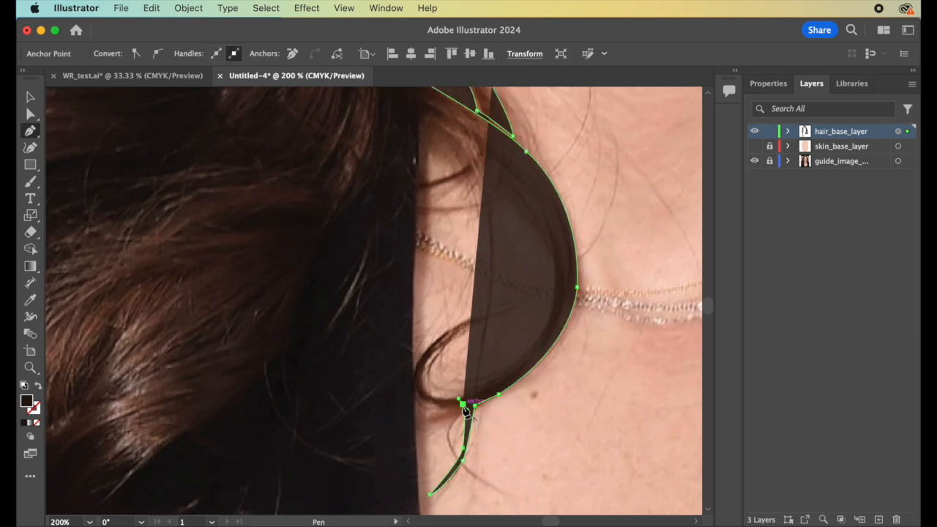
Step: Trace the outer edge of the curl's lower loop around its bend and up to the curl's pointed tip
drag(462, 417, 433, 415)
click(425, 406)
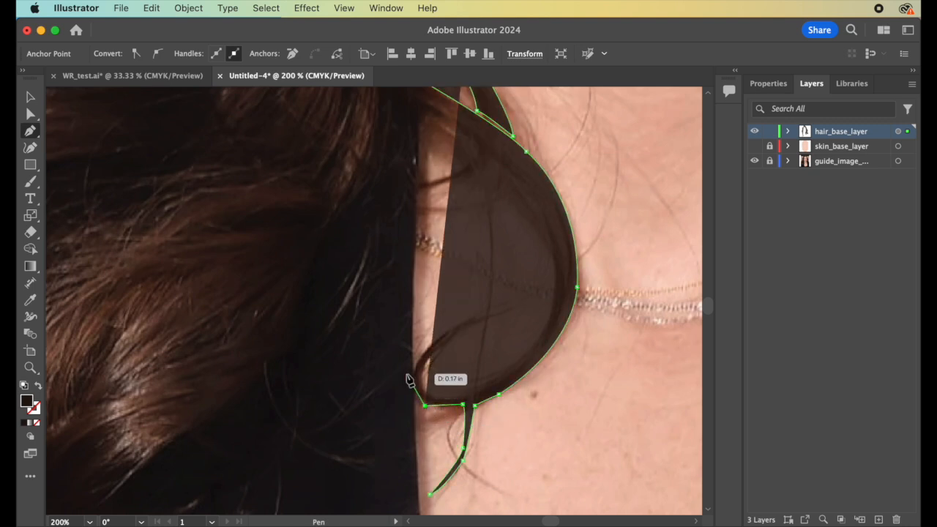
key(super+z)
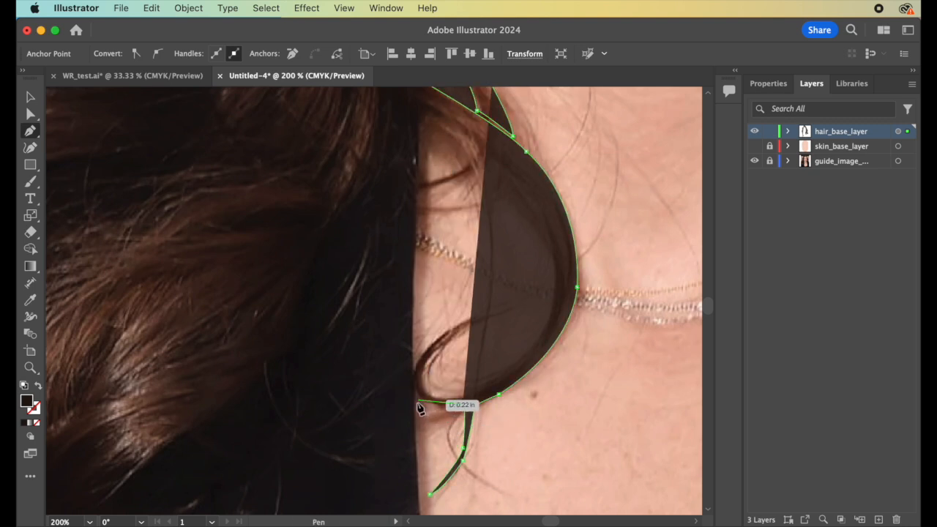
click(415, 406)
drag(405, 394, 404, 393)
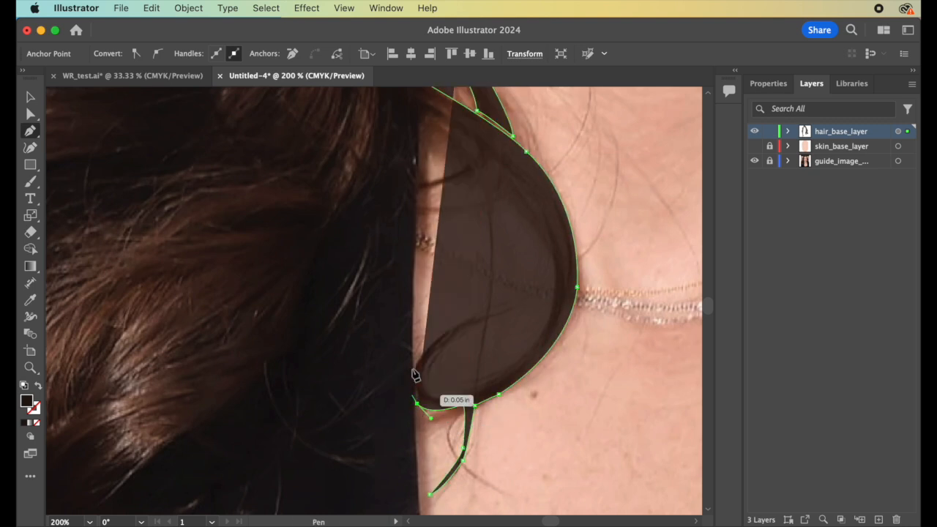
drag(430, 344, 460, 323)
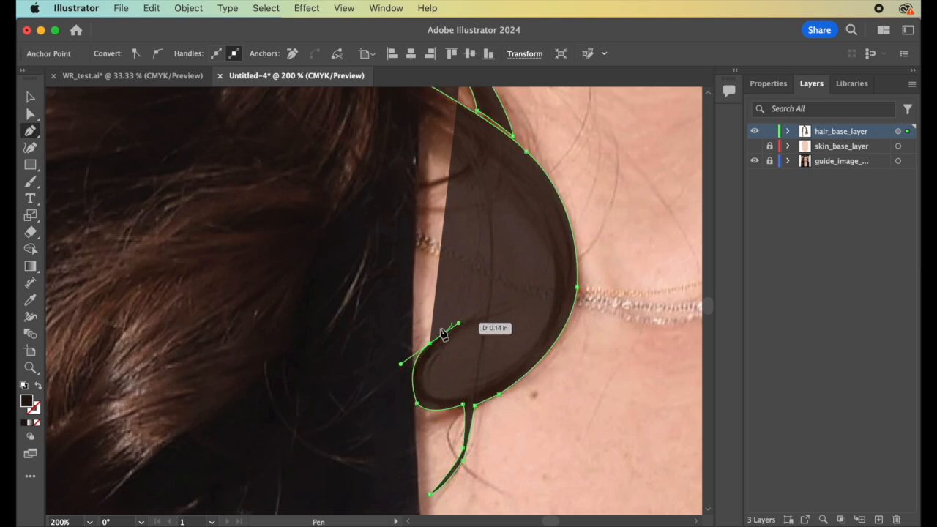
drag(517, 308, 545, 307)
Step: Trace the curl's inner edge from its tip around the loop and back up over the necklace into the main hair
drag(434, 354, 511, 387)
click(434, 354)
click(455, 398)
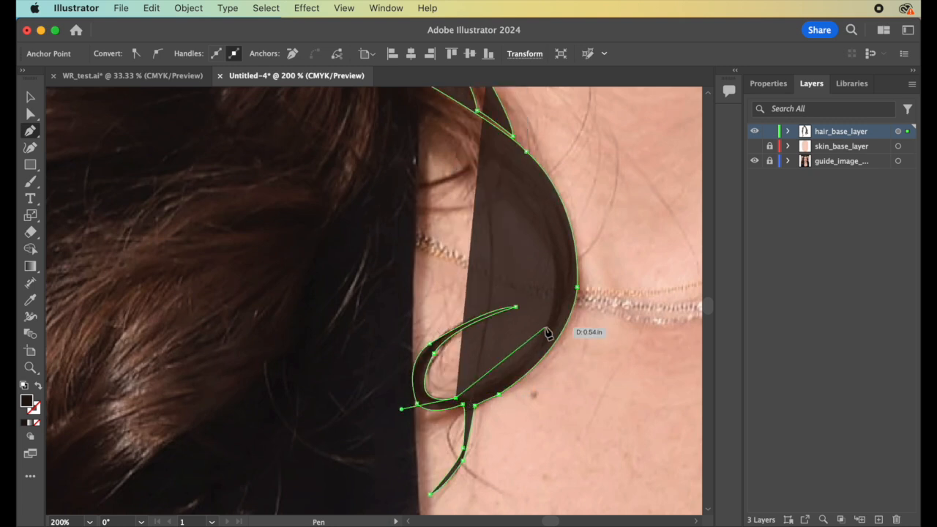
drag(554, 298, 555, 242)
click(554, 299)
drag(481, 163, 434, 140)
click(481, 163)
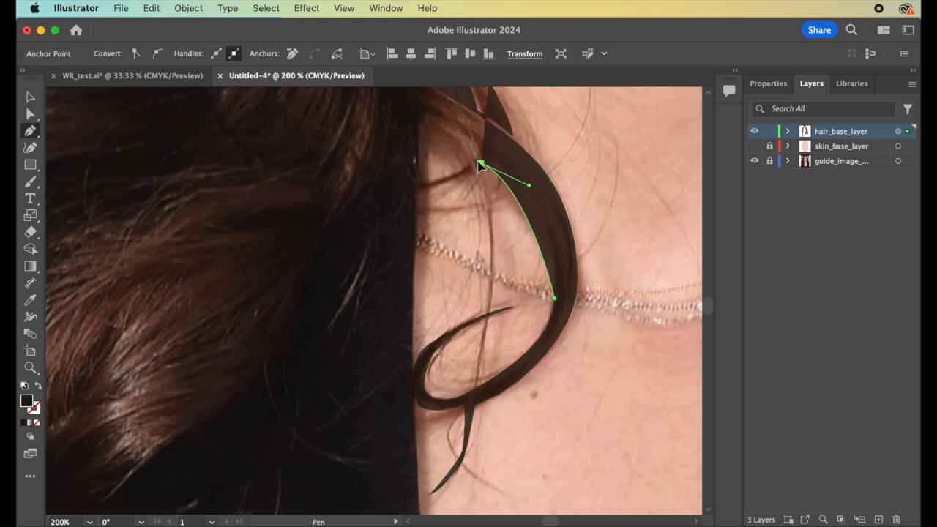
drag(391, 105, 368, 109)
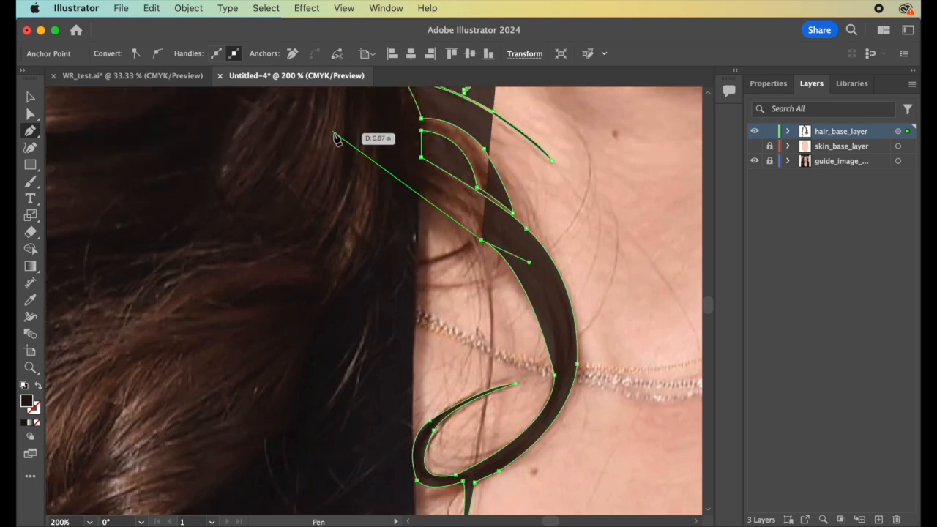
key(super+z)
click(376, 168)
Step: Trace the main hair edge below the curl's root down over the dark clothing toward the lower ends of the hair
drag(366, 276, 313, 339)
click(319, 332)
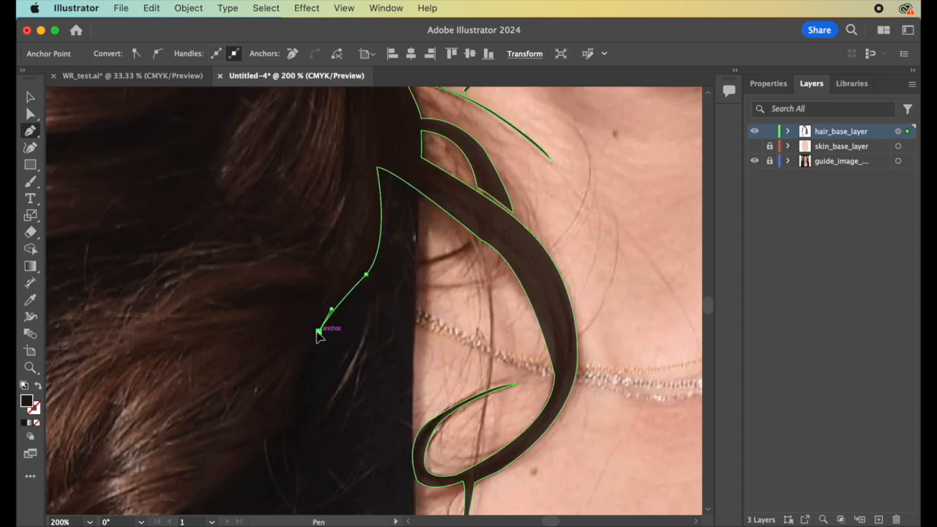
scroll(317, 334, down, 5)
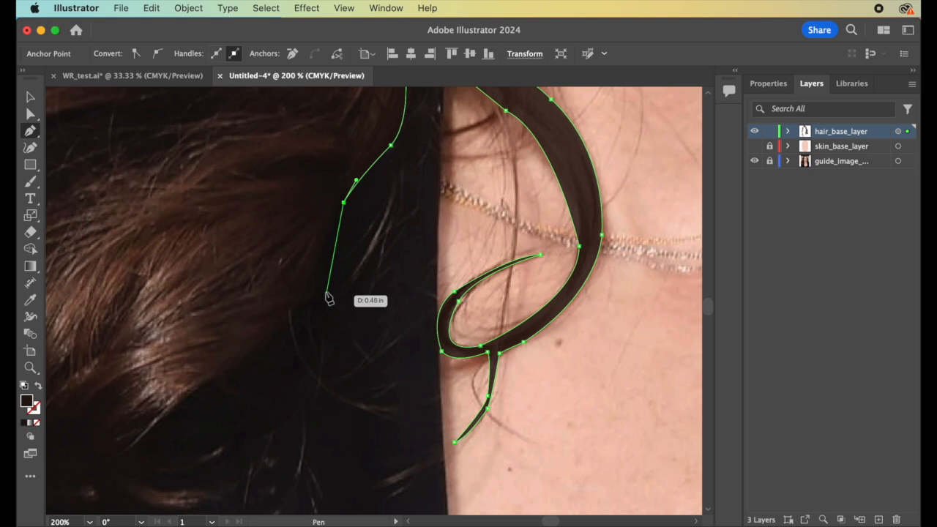
drag(321, 291, 306, 311)
click(321, 291)
scroll(322, 293, down, 5)
scroll(323, 293, left, 5)
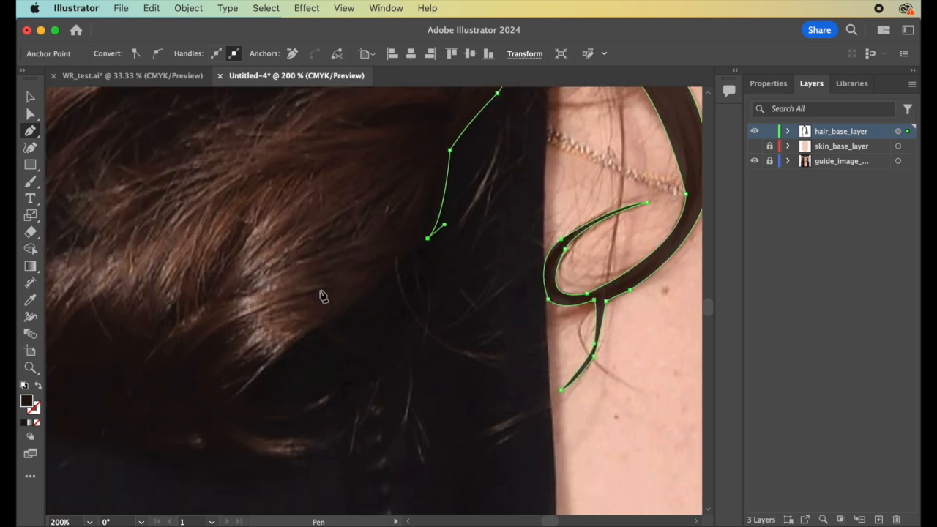
drag(432, 241, 433, 264)
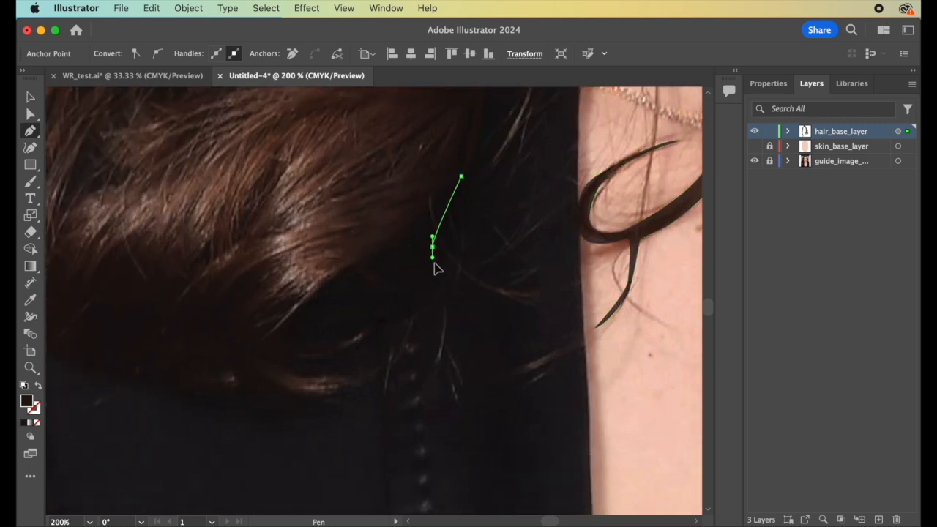
Step: Trace the pointed hair tip over the black jacket with curved Pen segments, returning to the notch beneath the highlighted curl
drag(534, 298, 576, 299)
drag(427, 295, 408, 297)
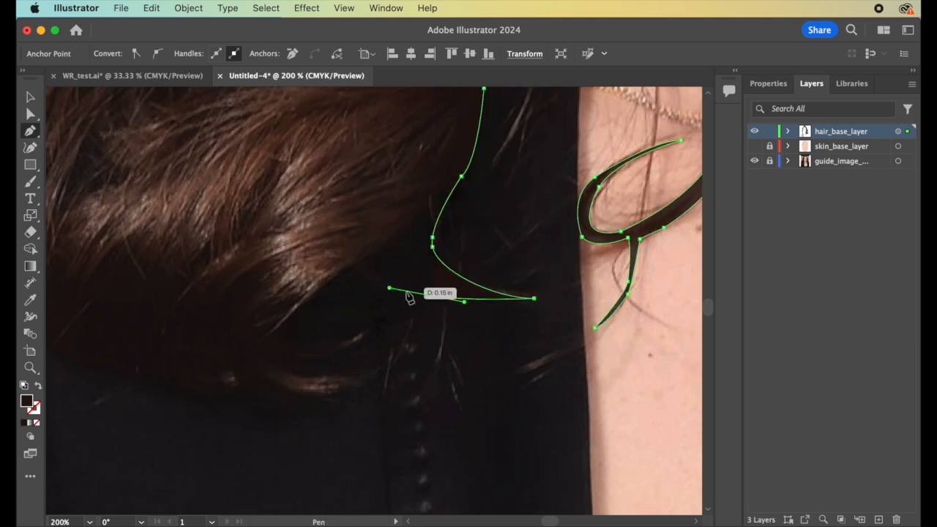
drag(353, 269, 339, 256)
click(351, 270)
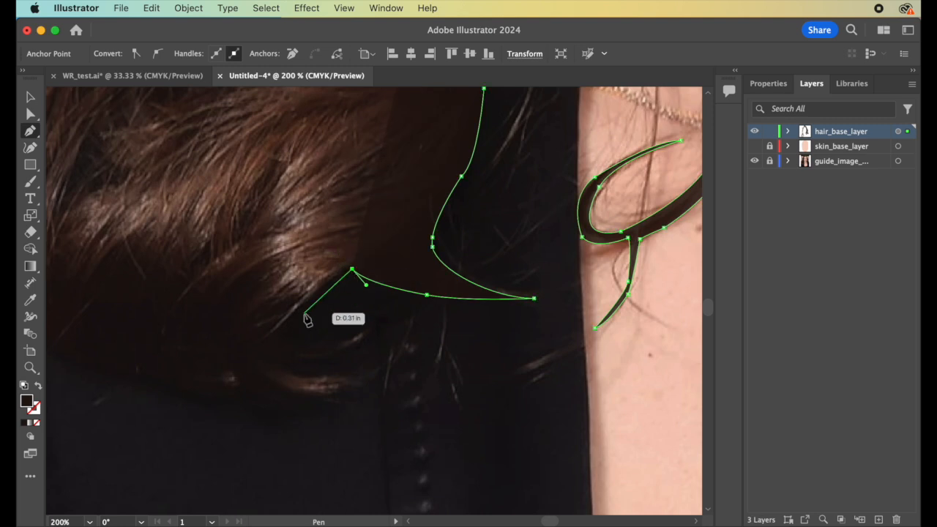
Step: Outline the notch and the two small pointed strands at the lower end of the curl, with a sharp corner at each tip
drag(282, 331, 379, 326)
click(281, 331)
click(377, 325)
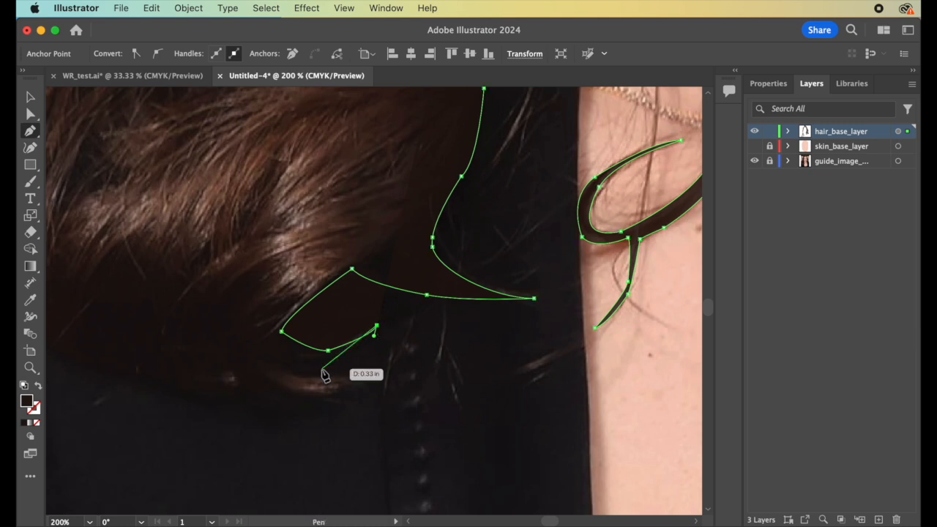
drag(300, 367, 265, 365)
click(301, 367)
drag(376, 378, 405, 369)
click(376, 378)
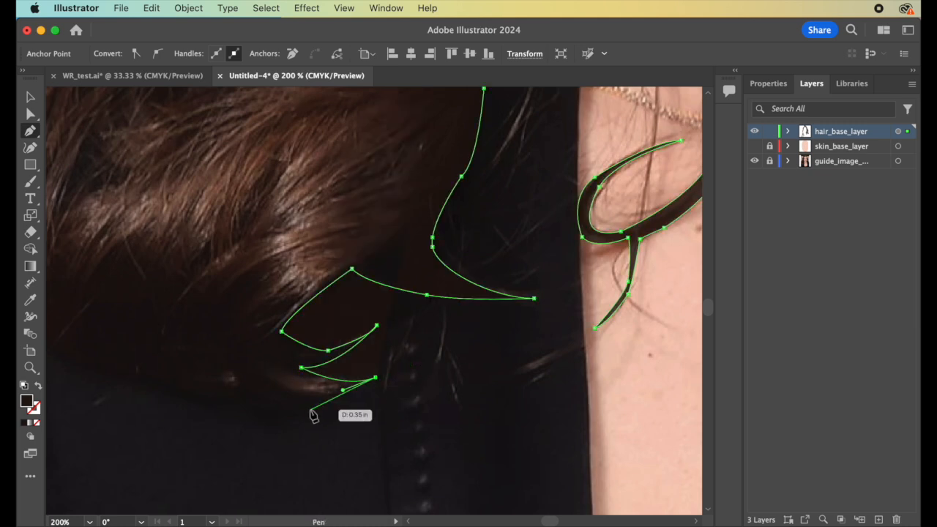
Step: Trace the bottom edge of the hair from the lowest strand tip around to the outer lower bend
drag(287, 416, 128, 367)
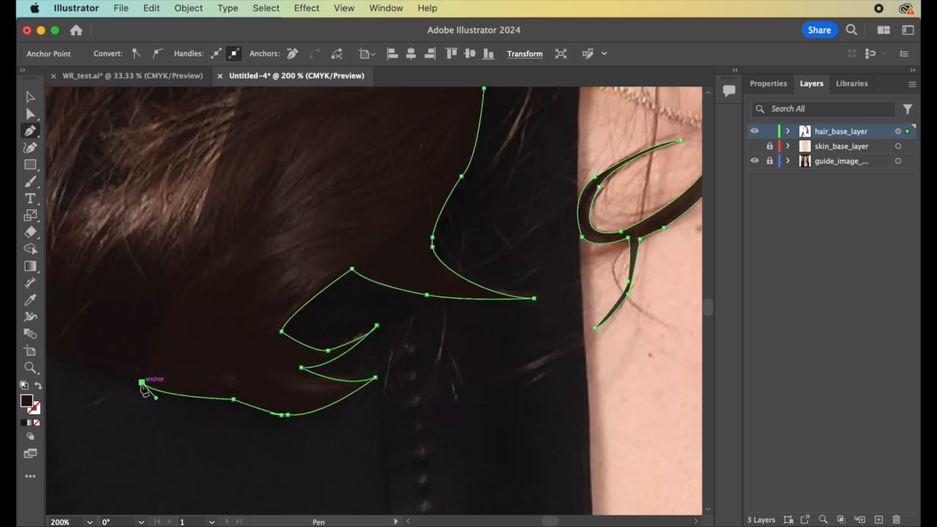
scroll(144, 390, left, 3)
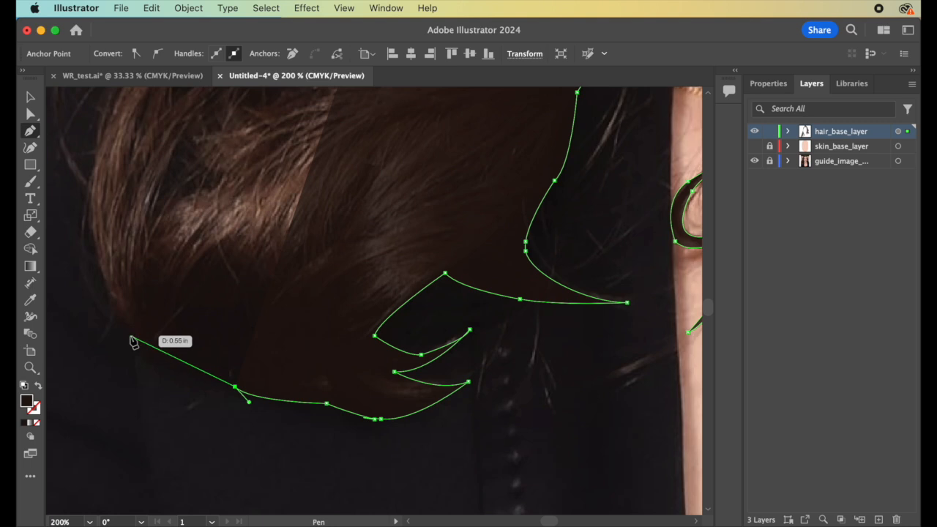
drag(130, 337, 104, 294)
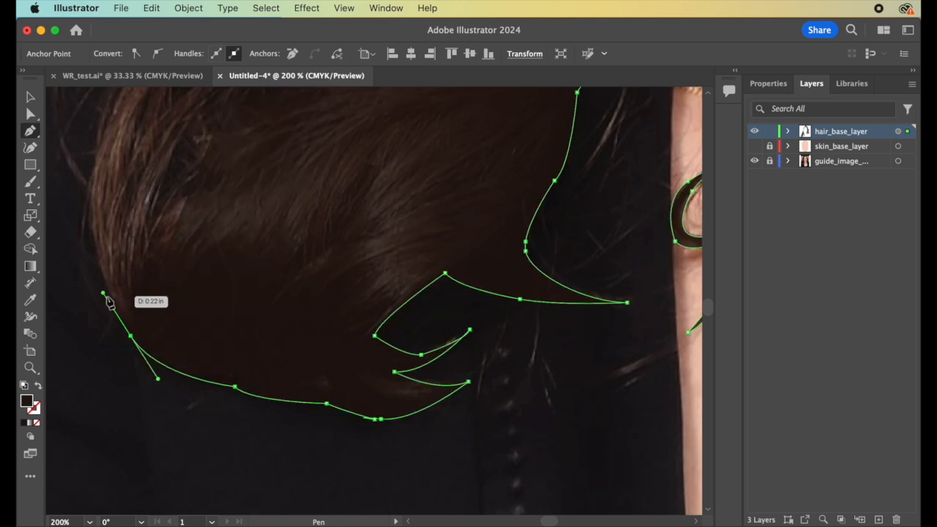
scroll(104, 295, up, 5)
scroll(104, 295, left, 2)
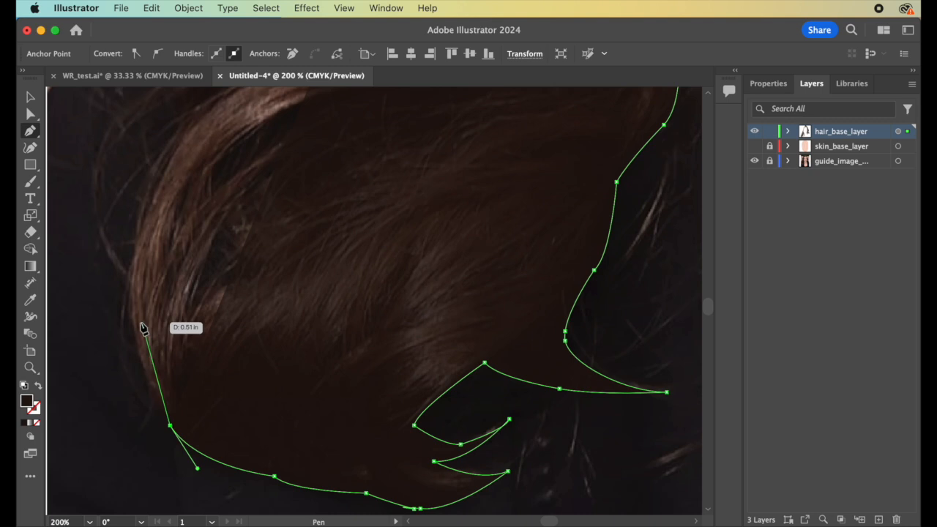
drag(130, 297, 129, 223)
alt+click(129, 296)
scroll(130, 300, up, 6)
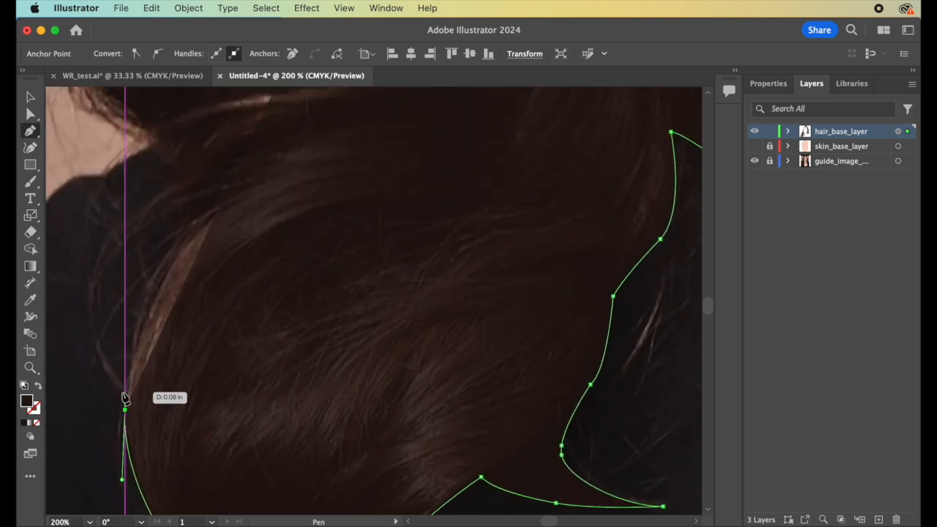
key(super+z)
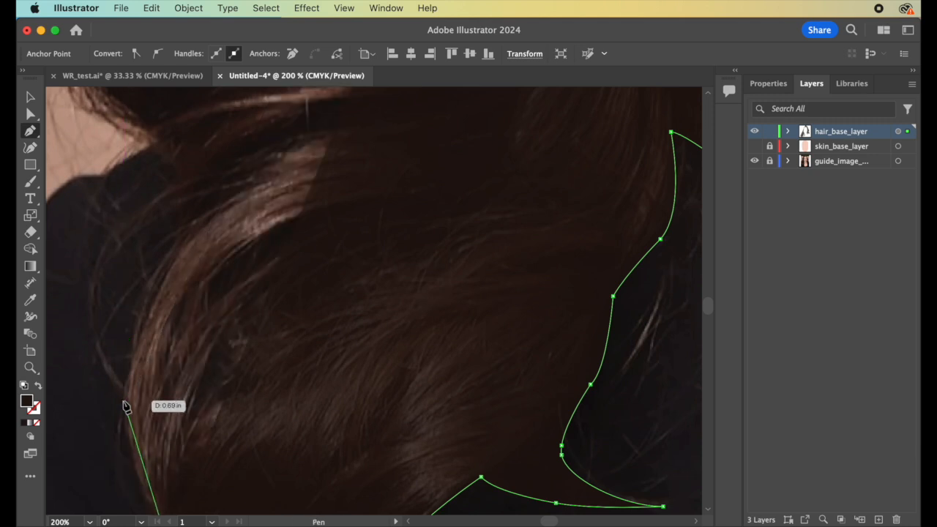
Step: Curve the hair outline up the outer side of the curl to the point where the loose strand meets it
drag(122, 396, 130, 348)
scroll(132, 352, down, 4)
scroll(132, 352, left, 2)
scroll(132, 352, up, 4)
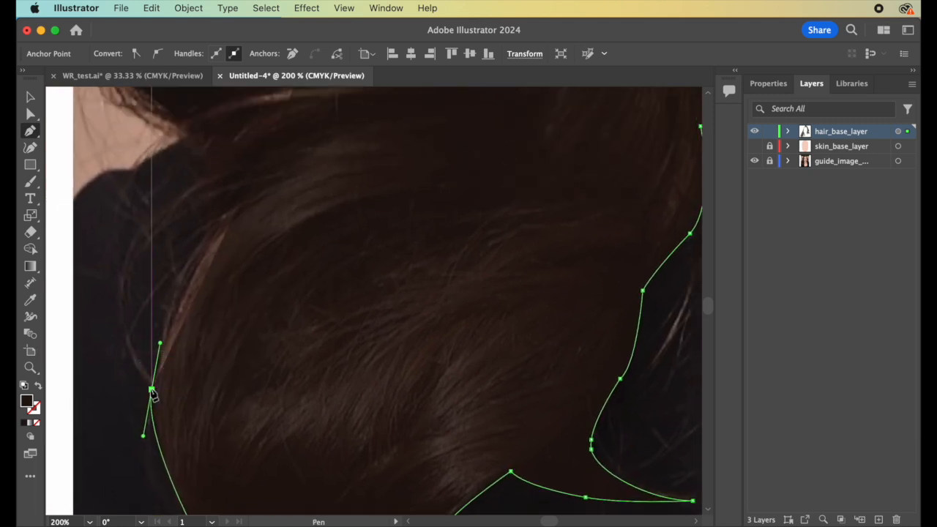
click(122, 336)
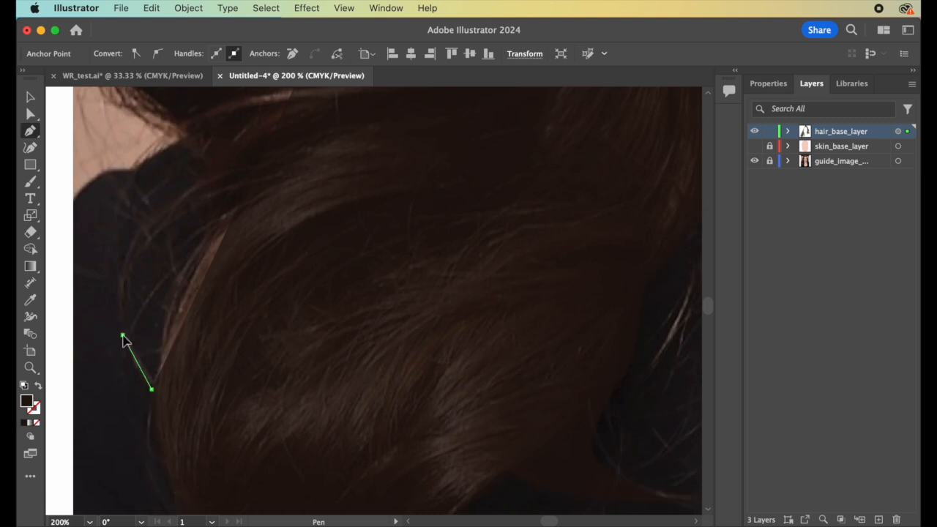
drag(122, 312, 121, 315)
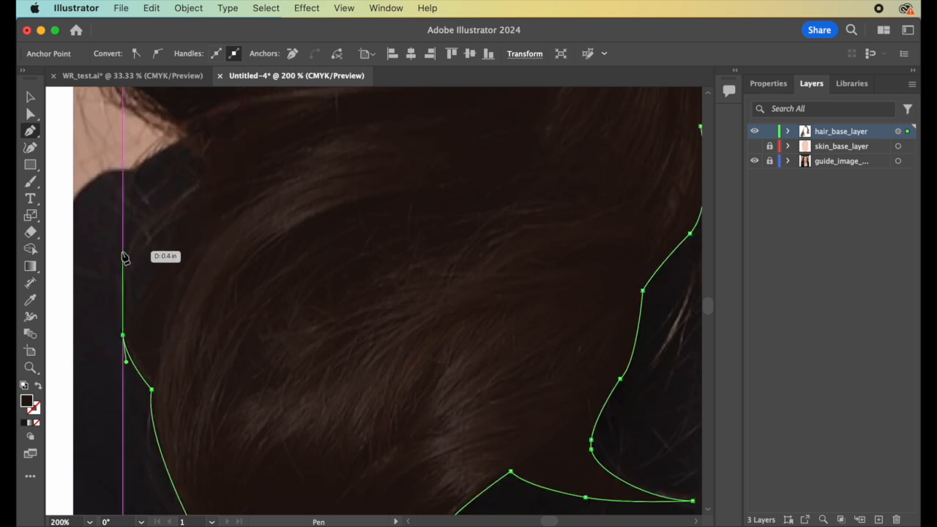
key(super+z)
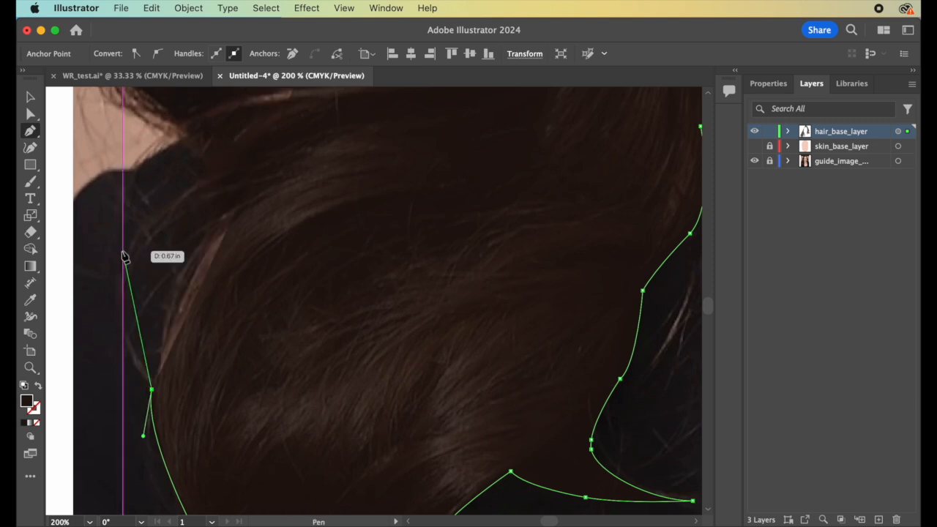
Step: Extend the outline up the curl's edge to the inner corner where the loose strand splits off
drag(170, 261, 203, 251)
click(186, 256)
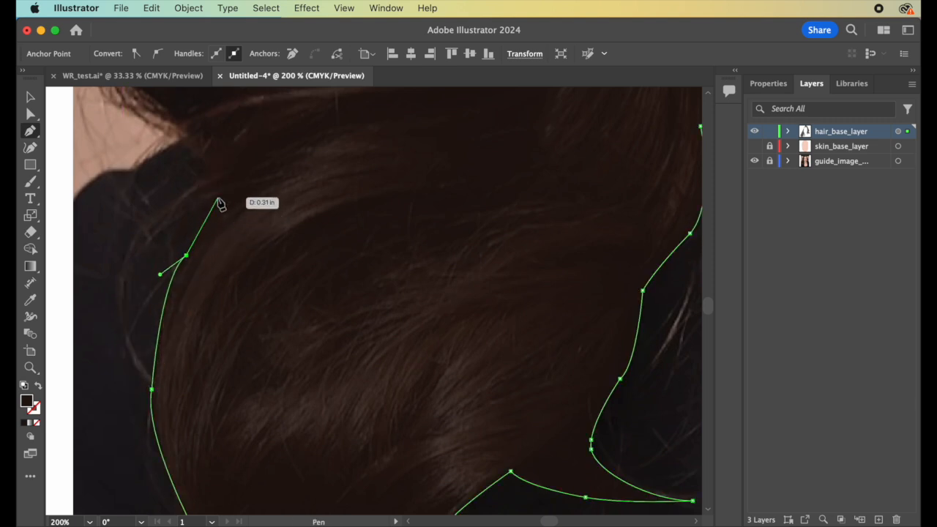
drag(218, 200, 228, 194)
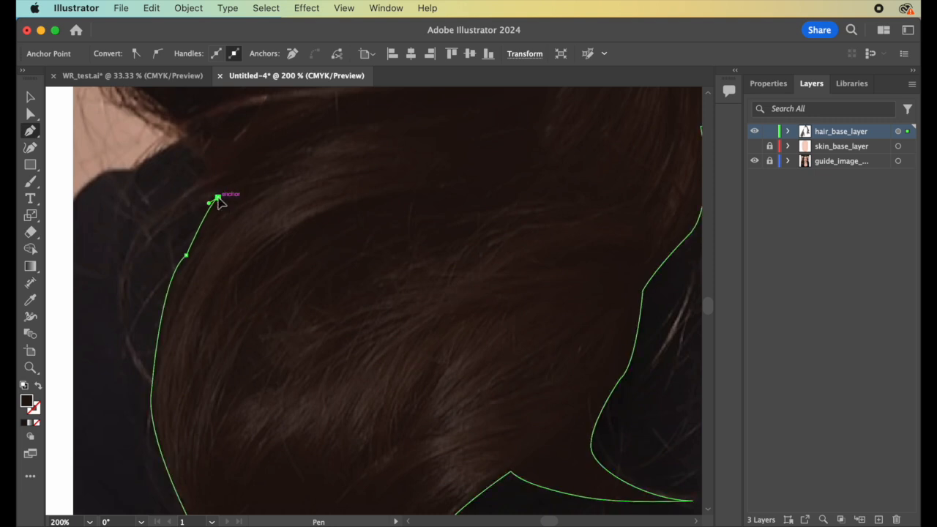
Step: Outline the thin loose strand over the shoulder, down its inner edge, around its tip and back up its outer edge
drag(140, 258, 129, 272)
click(140, 257)
mouse_move(148, 376)
mouse_down()
mouse_move(171, 403)
mouse_move(136, 371)
mouse_up()
click(136, 370)
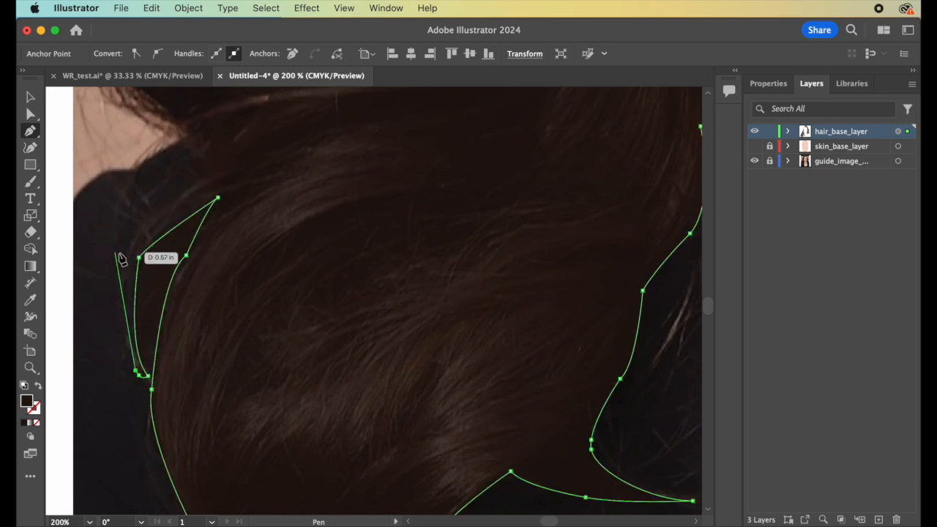
drag(134, 240, 247, 170)
click(212, 171)
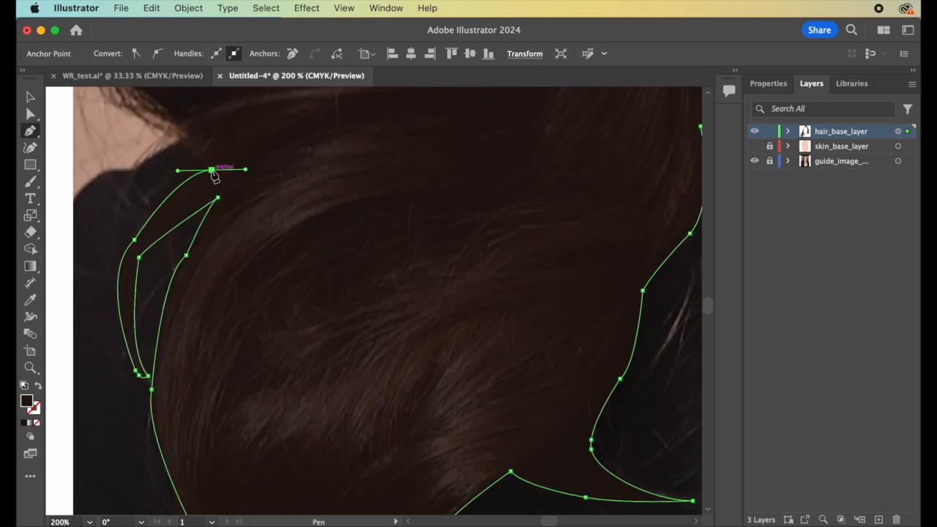
Step: Trace the hair edge above the loose strand up to the corner where the shoulder meets the skin
drag(180, 136, 176, 117)
scroll(176, 117, up, 5)
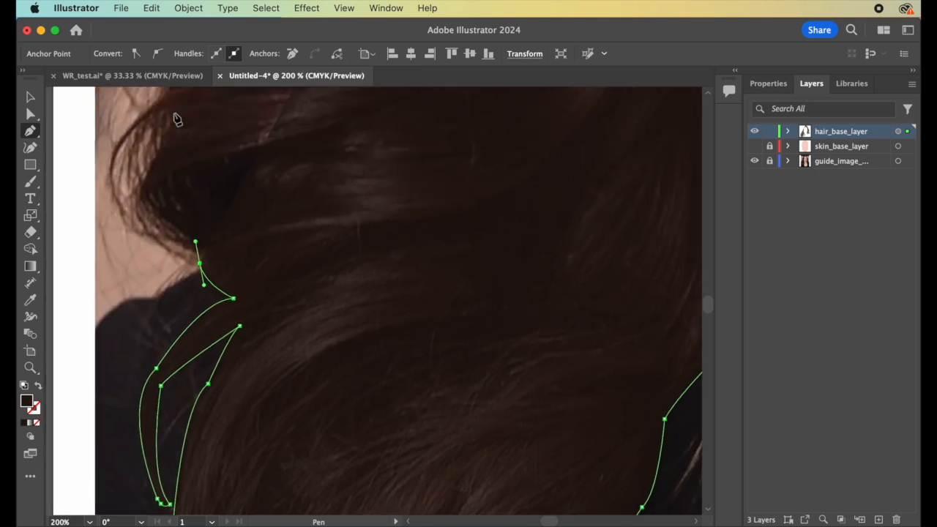
drag(199, 263, 194, 250)
click(195, 248)
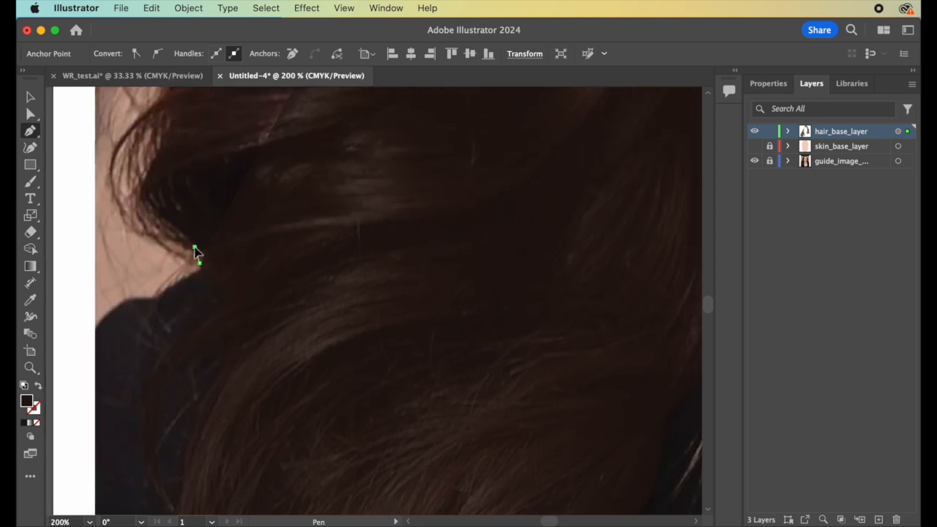
drag(132, 231, 113, 214)
click(134, 231)
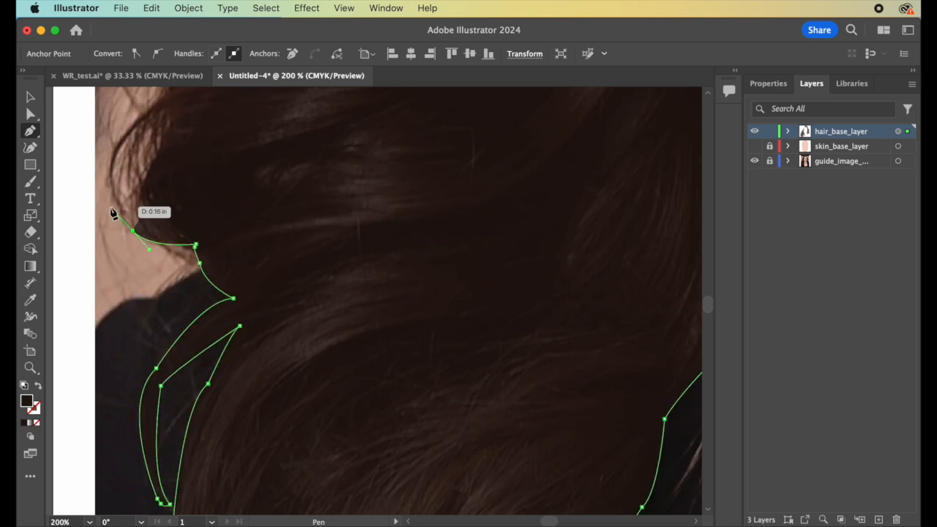
key(super+z)
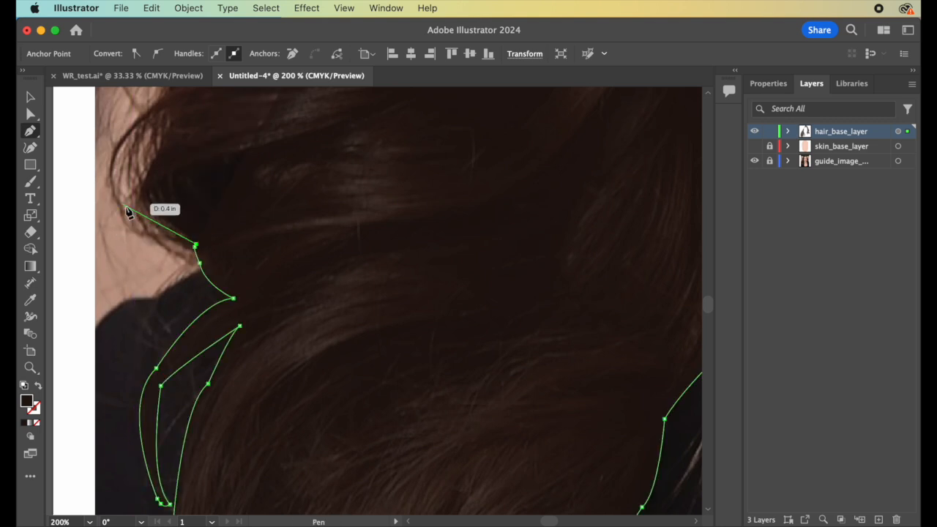
Step: Trace the inner edge of the curled lock against the skin up to its pointed inner corner
drag(140, 199, 130, 158)
click(140, 199)
drag(169, 119, 195, 184)
click(170, 217)
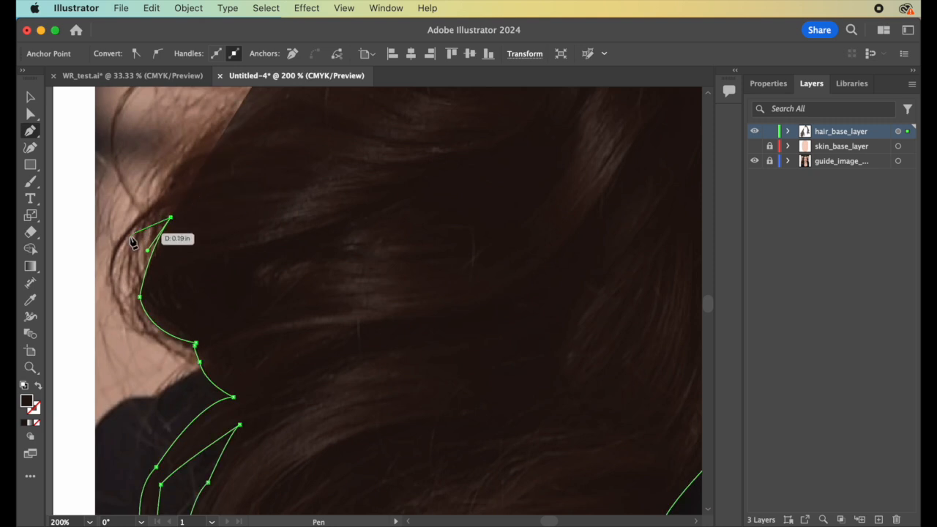
Step: Outline the thin curled strand over the skin, down to its pointed tip and back up its outer edge to the main hair
drag(116, 254, 100, 276)
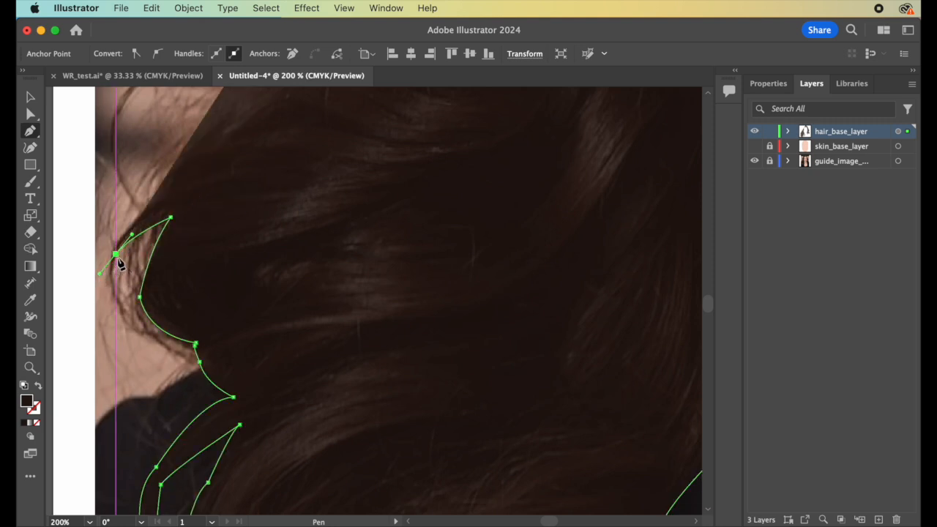
drag(126, 320, 137, 334)
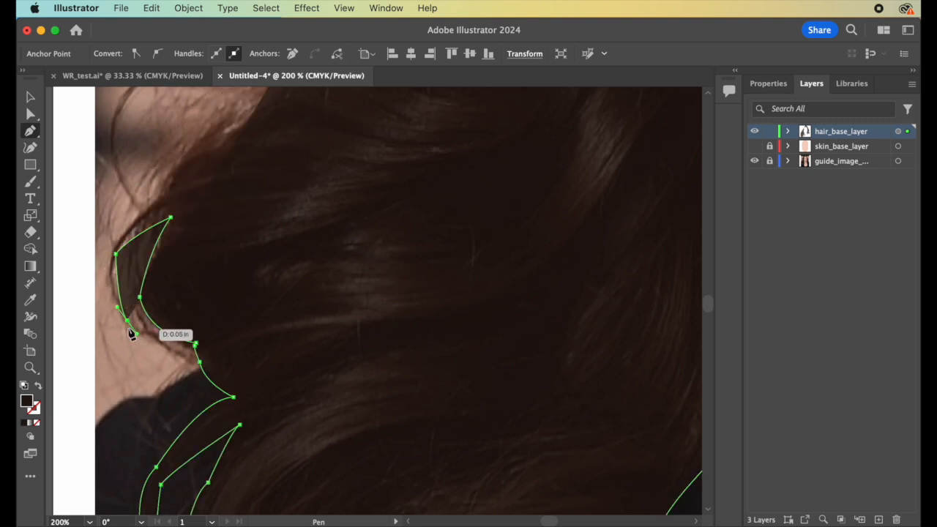
drag(110, 287, 107, 271)
click(109, 286)
drag(162, 193, 233, 161)
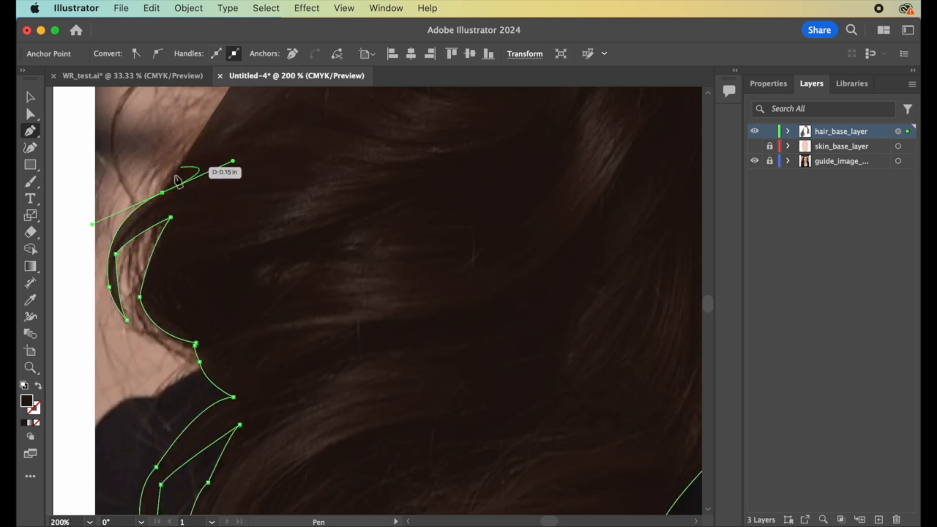
click(162, 193)
Step: Add two arched segments along the hair edge beside the face, with a sharp corner after each arch
scroll(164, 194, up, 5)
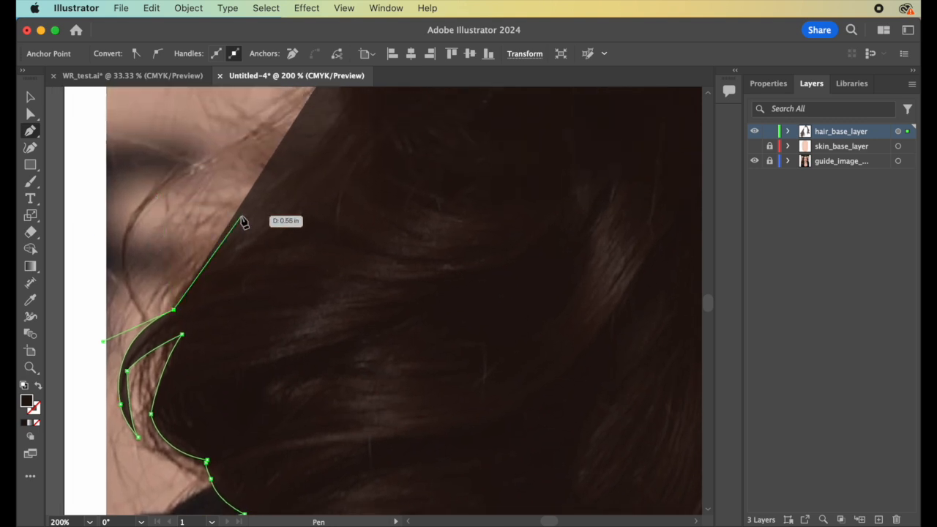
drag(197, 269, 278, 244)
click(239, 253)
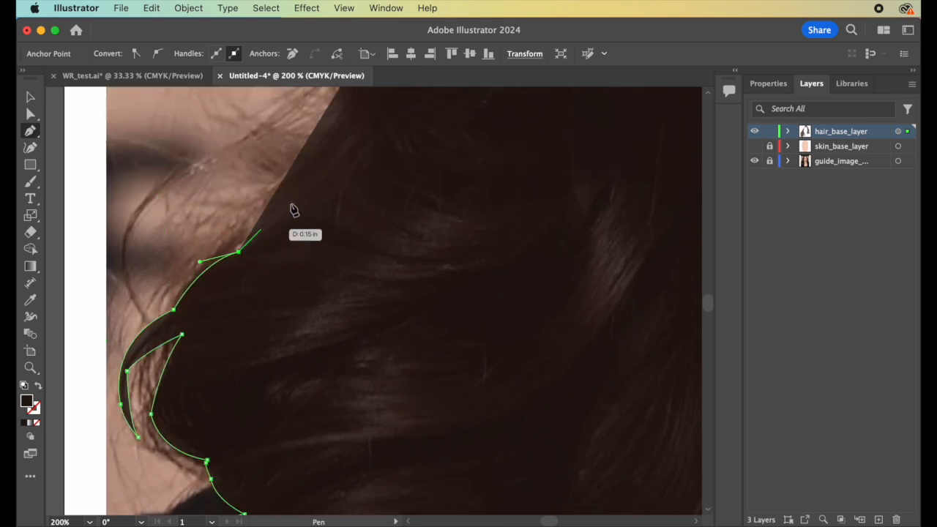
drag(293, 189, 334, 171)
click(293, 186)
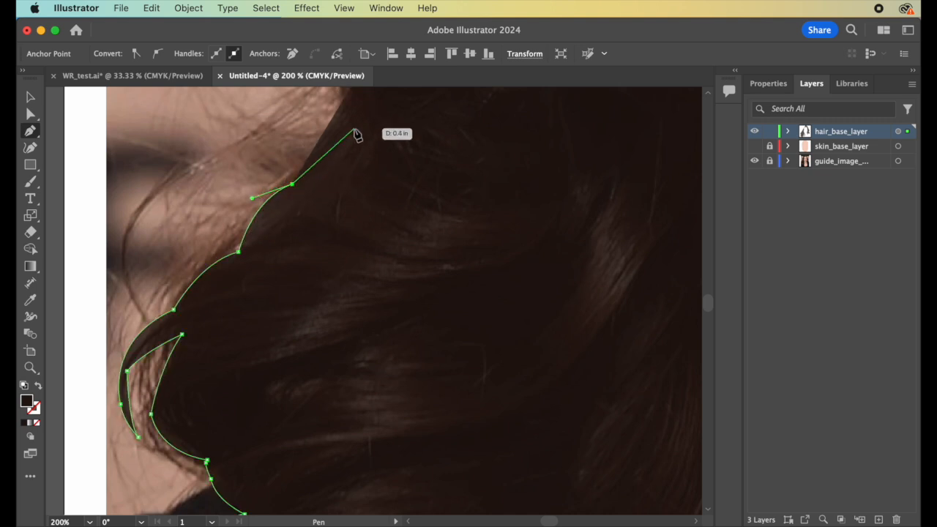
drag(360, 146, 355, 120)
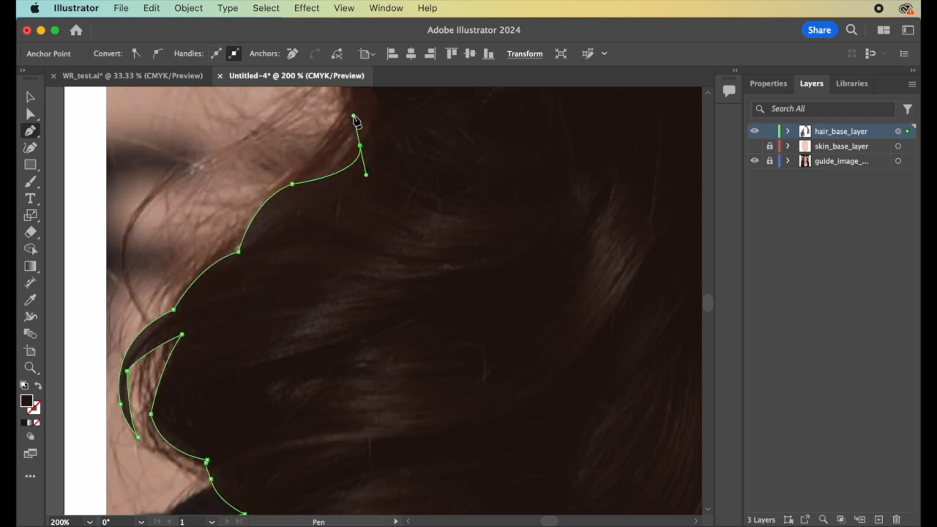
scroll(355, 121, up, 3)
key(super+z)
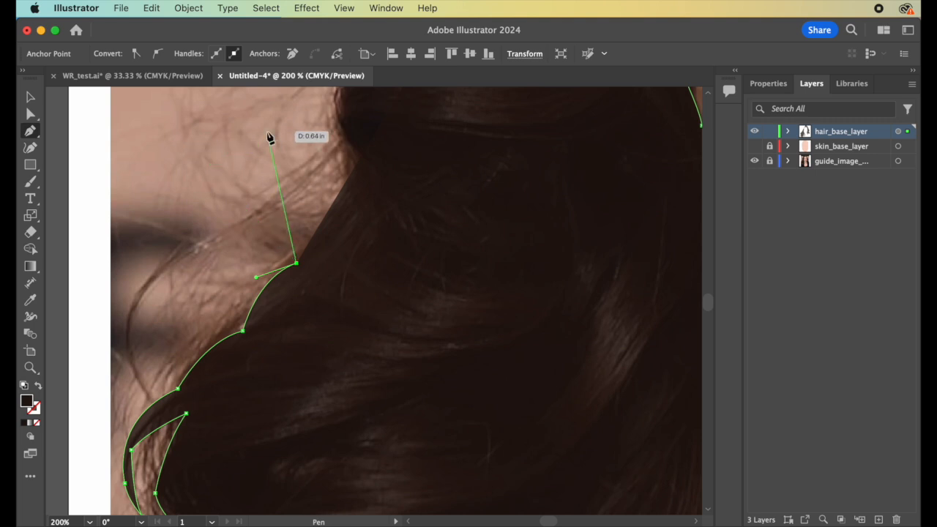
Step: Continue the outer hair edge with curved segments up to the point where the long loose strand leaves the main hair
click(344, 190)
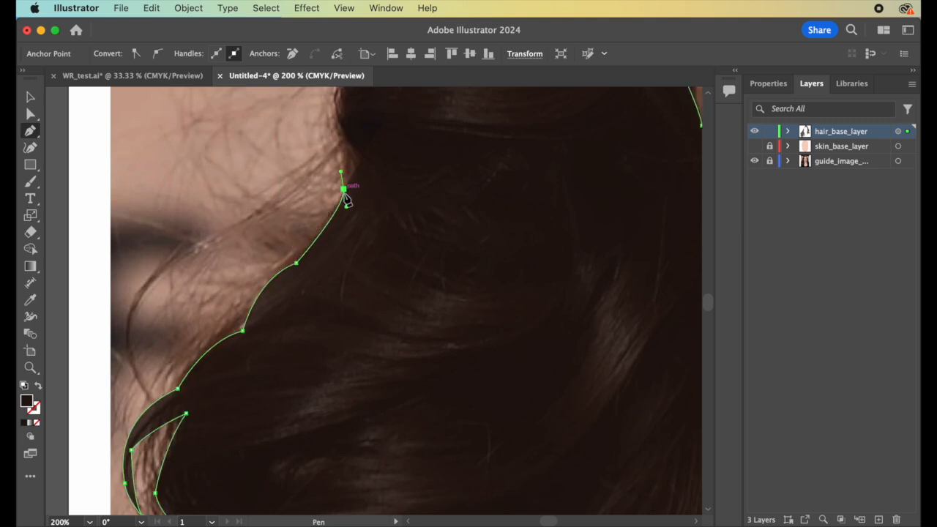
click(336, 121)
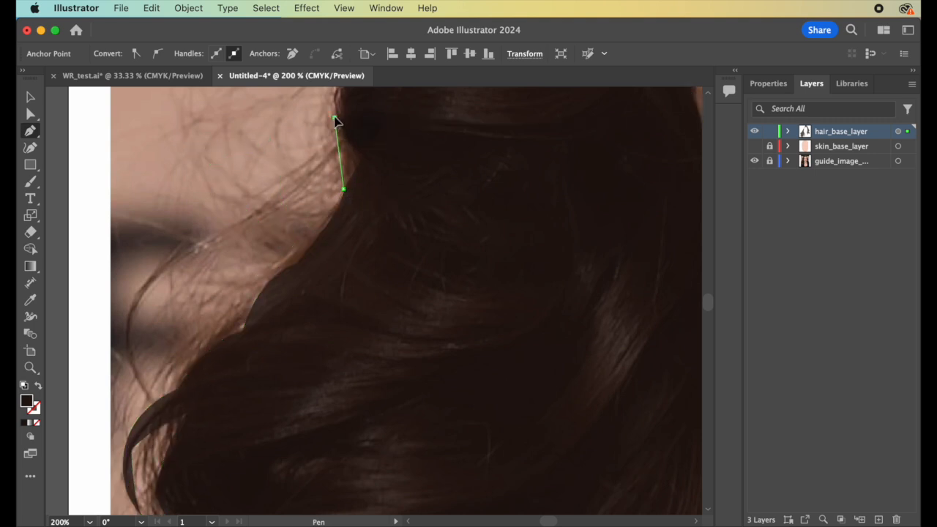
key(super+z)
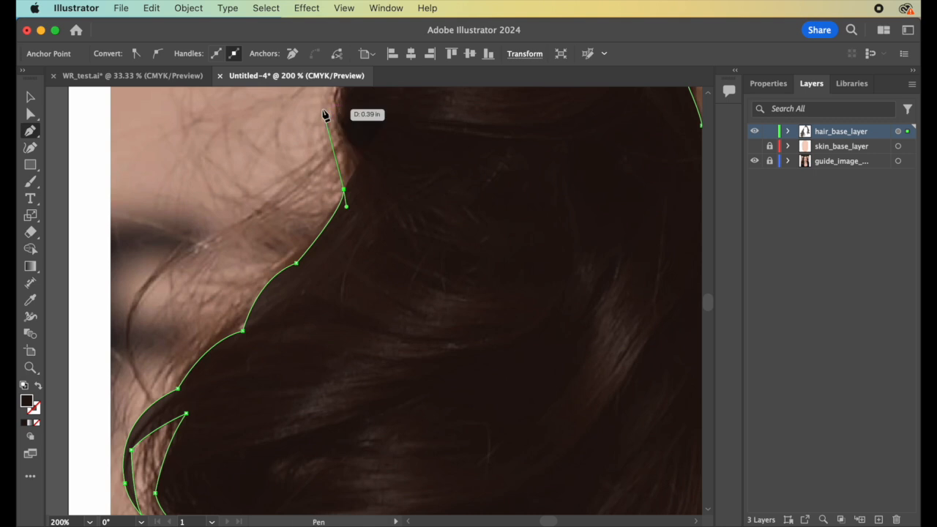
click(345, 142)
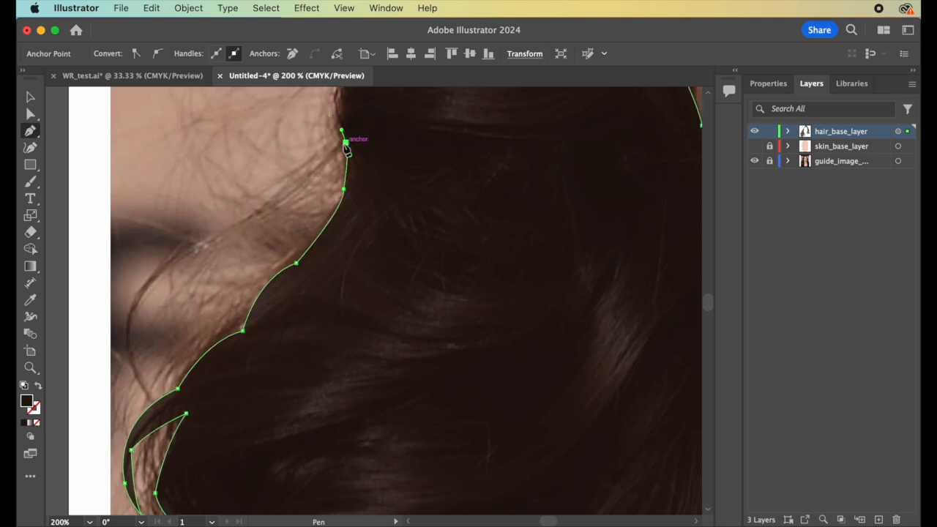
Step: Outline the long thin loose strand down to its pointed tip and back along its outer edge to the main hair
drag(223, 236, 205, 250)
drag(133, 313, 133, 342)
mouse_move(150, 396)
mouse_down()
mouse_move(171, 403)
mouse_move(156, 412)
mouse_up()
drag(123, 343, 126, 319)
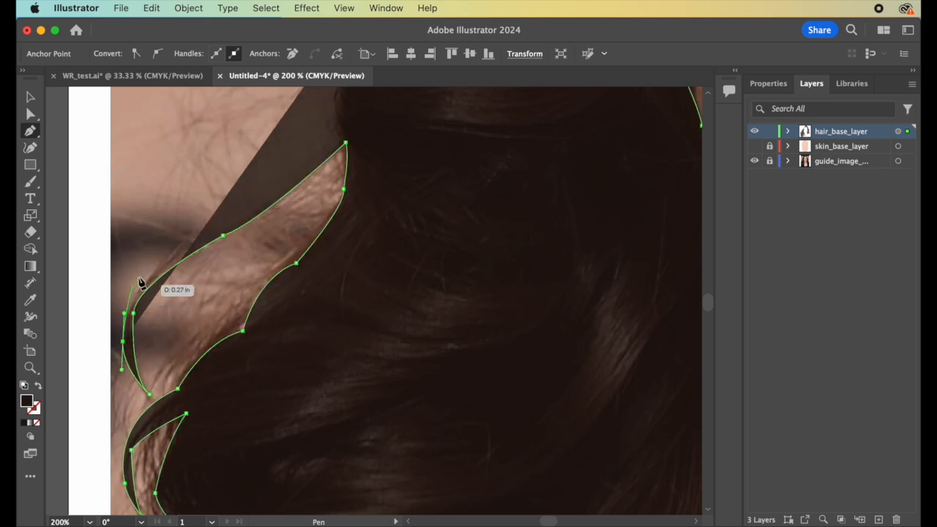
drag(154, 272, 178, 257)
drag(229, 224, 251, 212)
click(230, 224)
drag(345, 139, 349, 123)
Step: Trace the rounded bulge of hair above the loose strand and the short arch above it, with a sharp corner after each
scroll(351, 127, up, 5)
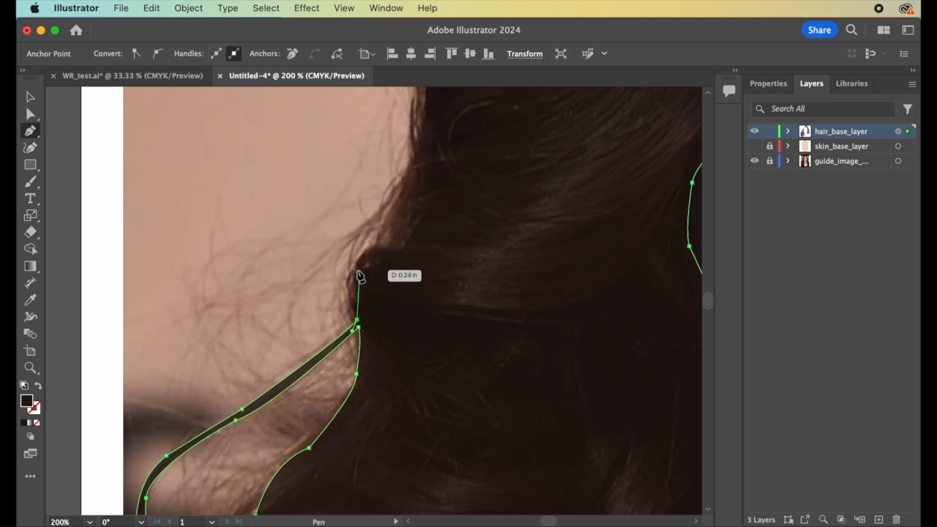
drag(357, 275, 361, 242)
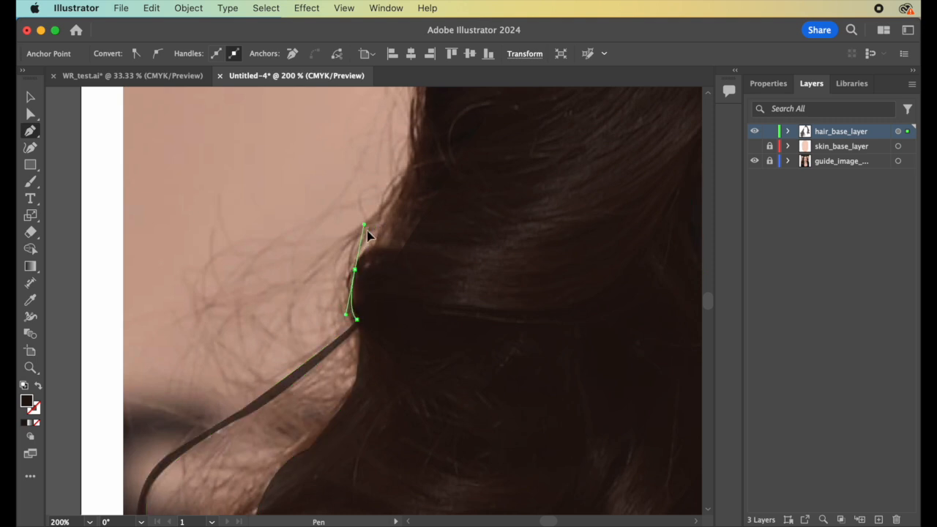
drag(371, 242, 388, 241)
click(378, 241)
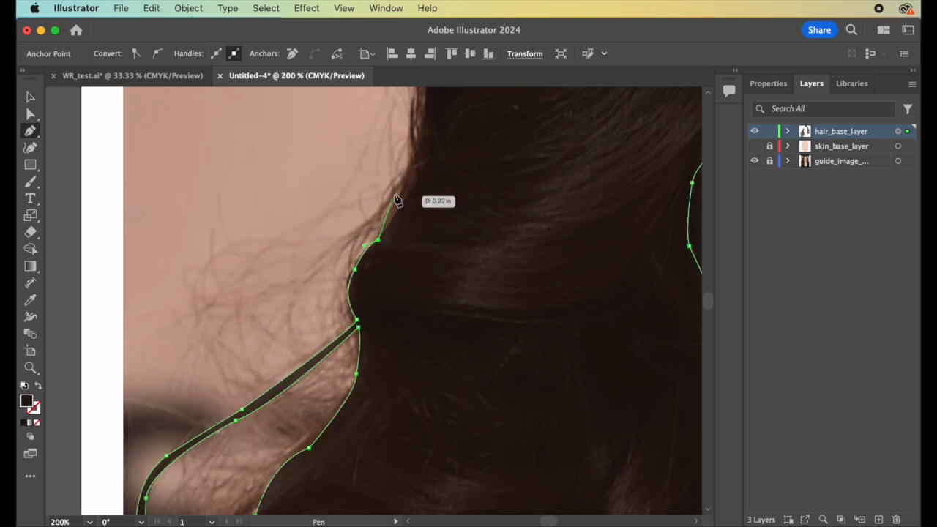
drag(398, 194, 416, 180)
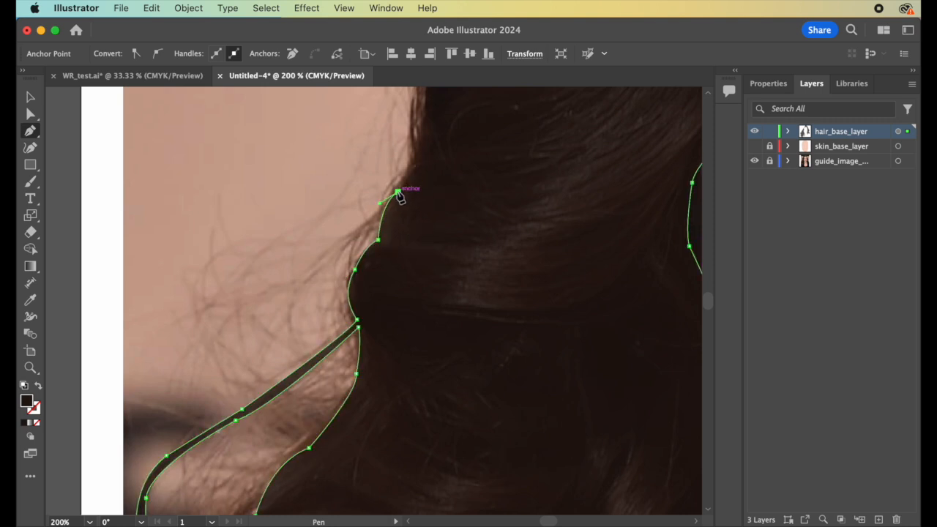
Step: Trace the wavy outer hair edge against the pale wall, with a corner at the indentation and a smooth bulge above it
scroll(399, 196, up, 3)
drag(400, 195, 398, 174)
scroll(398, 174, up, 6)
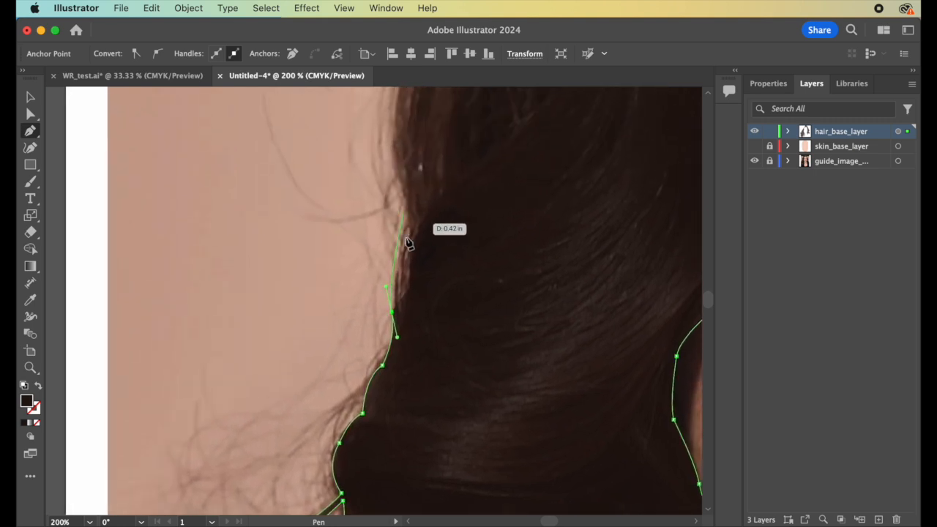
drag(409, 221, 392, 241)
scroll(412, 224, up, 6)
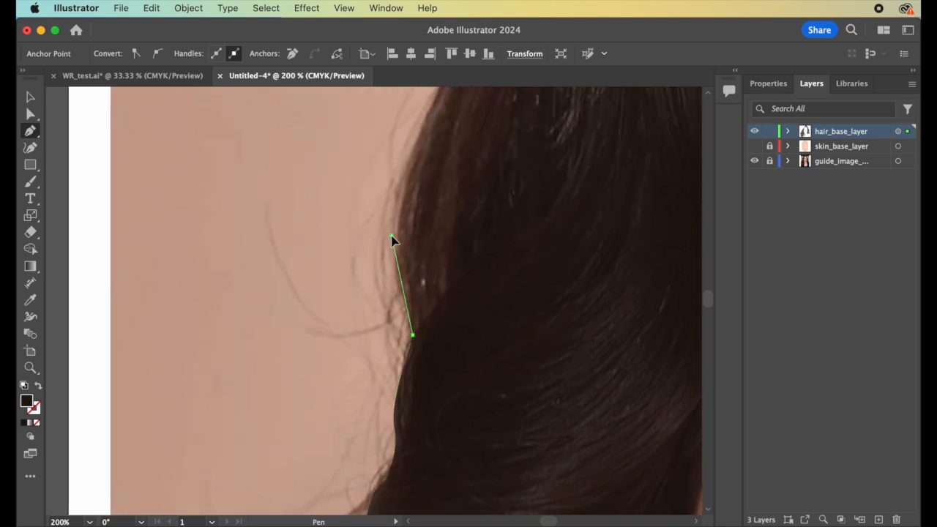
mouse_move(403, 186)
mouse_down()
mouse_move(396, 196)
mouse_move(392, 172)
mouse_up()
drag(418, 128, 418, 129)
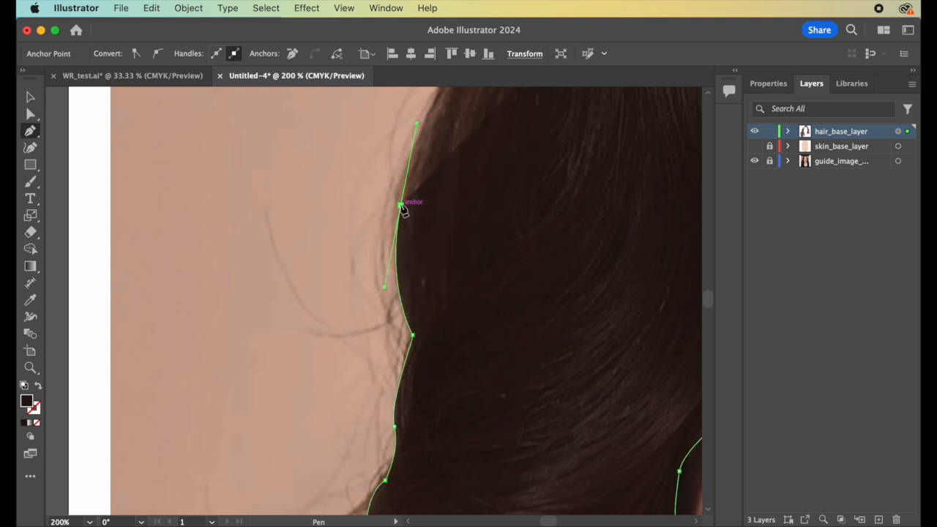
Step: Trace the long outer hair edge up the side of the head to where it meets the dark green background
scroll(403, 210, up, 9)
scroll(404, 209, right, 3)
scroll(403, 211, up, 1)
drag(421, 205, 471, 124)
click(421, 207)
scroll(425, 211, up, 10)
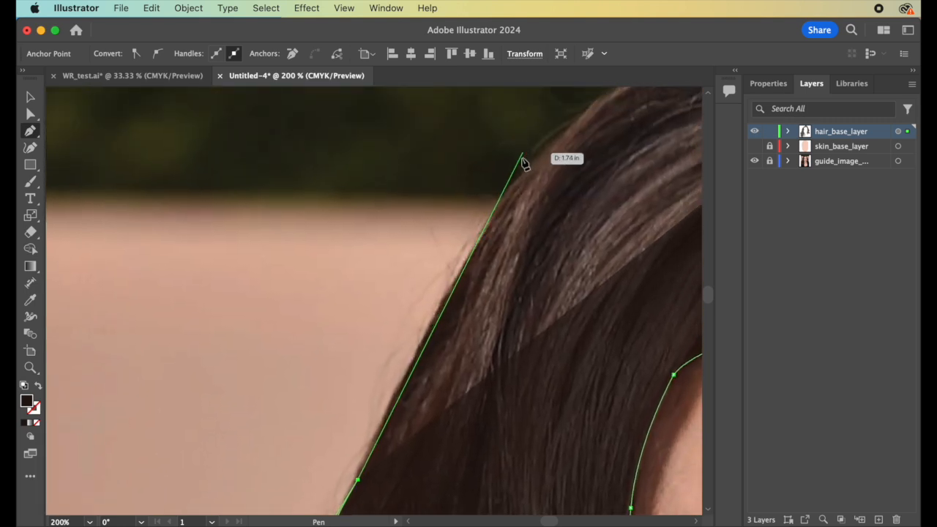
drag(516, 182, 565, 138)
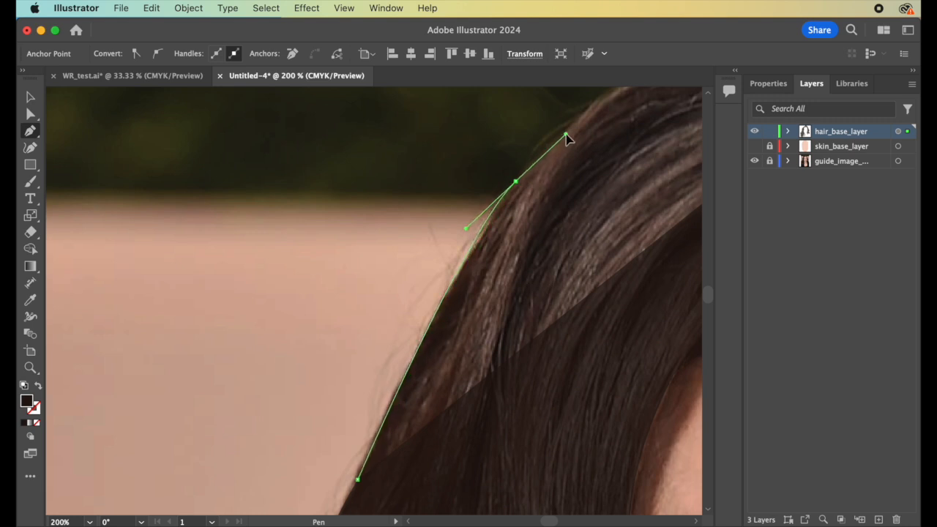
click(516, 183)
Step: Trace the curve over the top of the head and close the hair path at the notch of the centre parting
scroll(513, 188, up, 10)
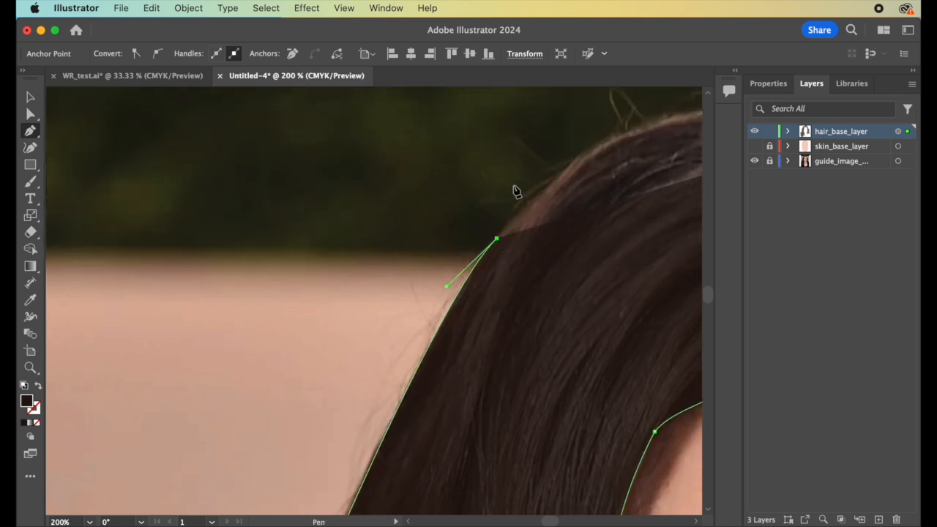
drag(542, 240, 612, 201)
click(542, 240)
scroll(542, 245, right, 10)
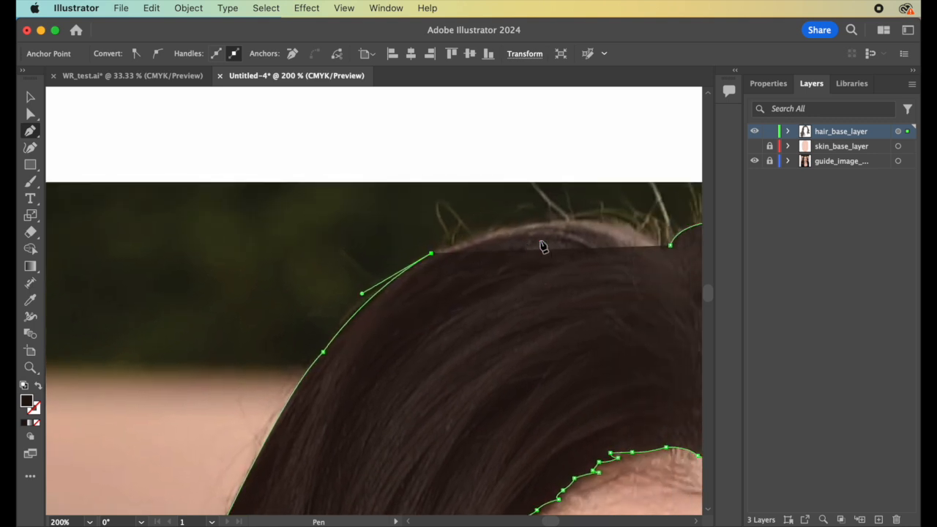
drag(433, 233, 512, 236)
click(434, 234)
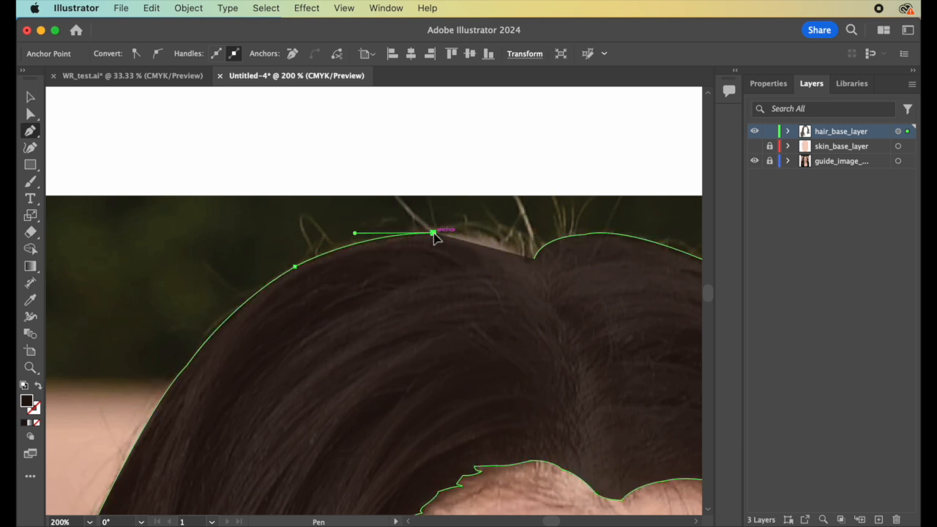
drag(534, 259, 566, 295)
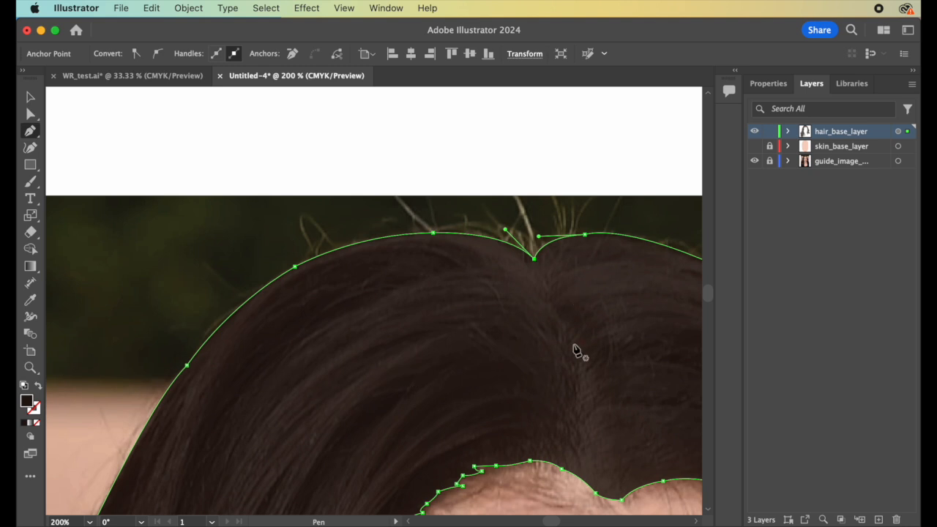
Step: Examine the closed hair outline at the centre parting and over the whole portrait against the guide photo
scroll(504, 350, down, 5)
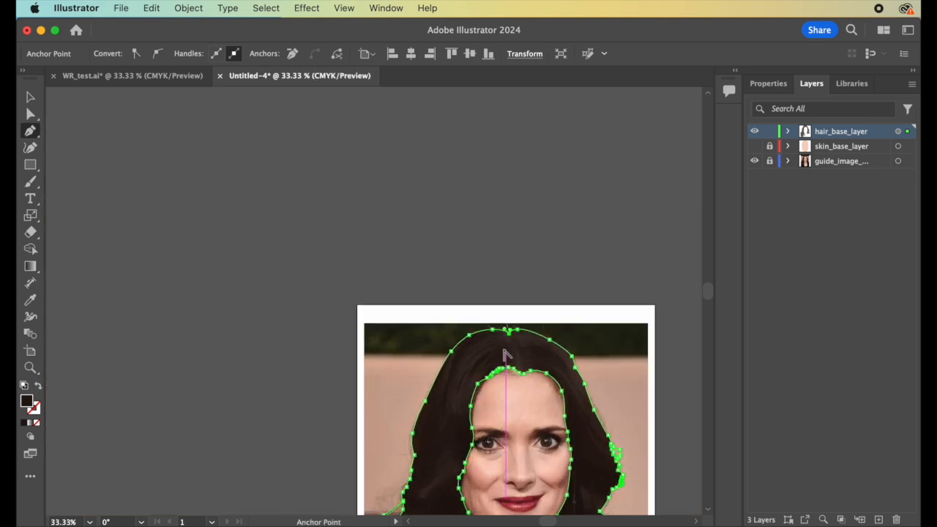
scroll(504, 351, up, 1)
scroll(521, 342, up, 2)
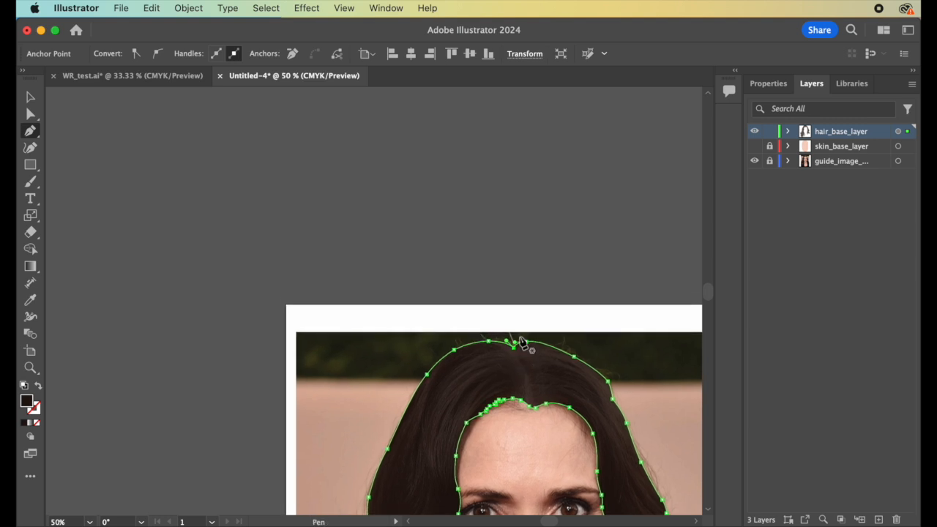
scroll(520, 341, up, 4)
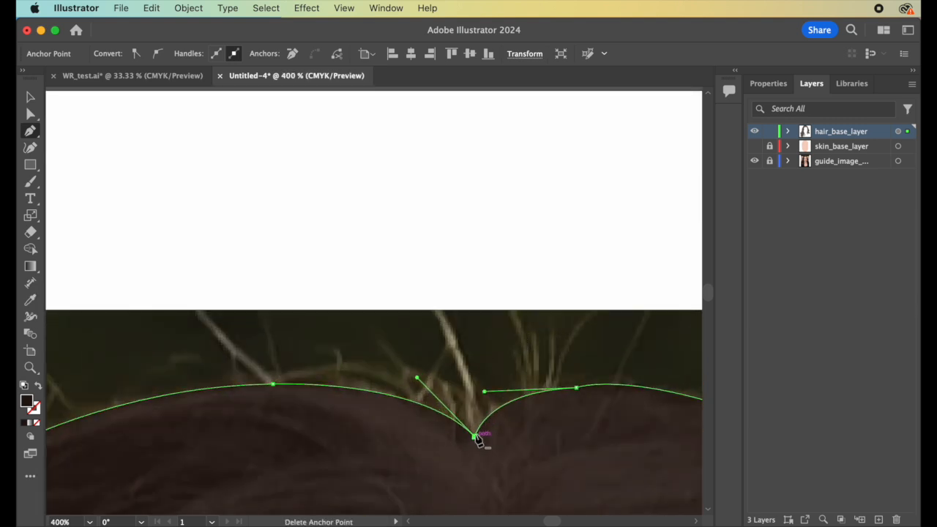
scroll(475, 438, down, 5)
scroll(475, 438, down, 9)
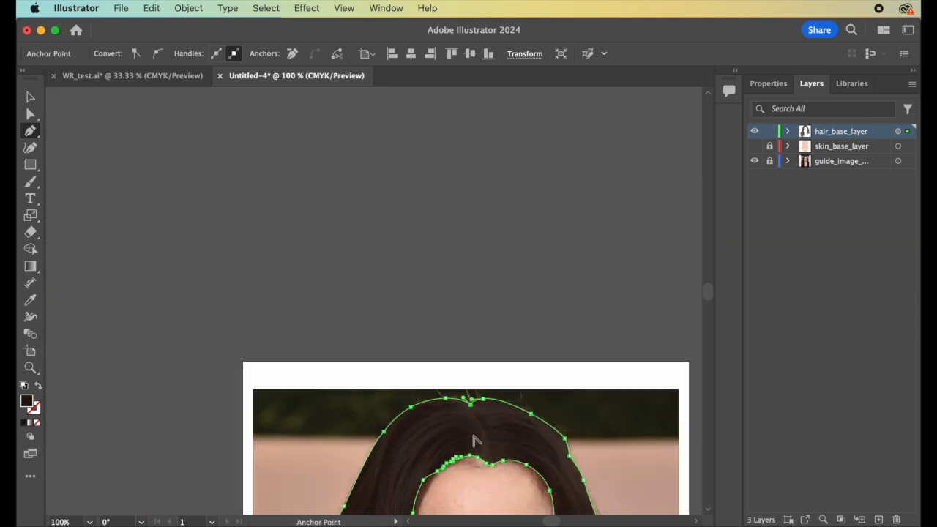
scroll(475, 439, down, 10)
scroll(474, 439, right, 4)
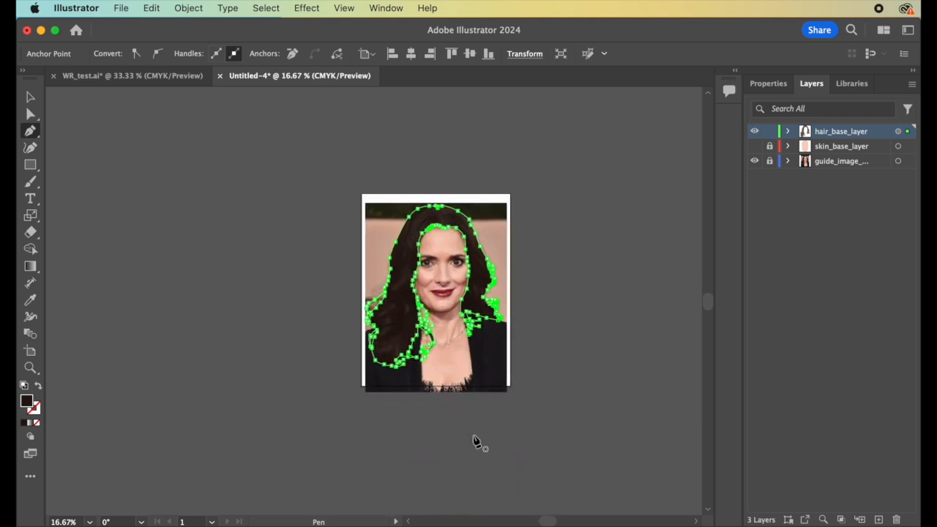
scroll(475, 440, up, 4)
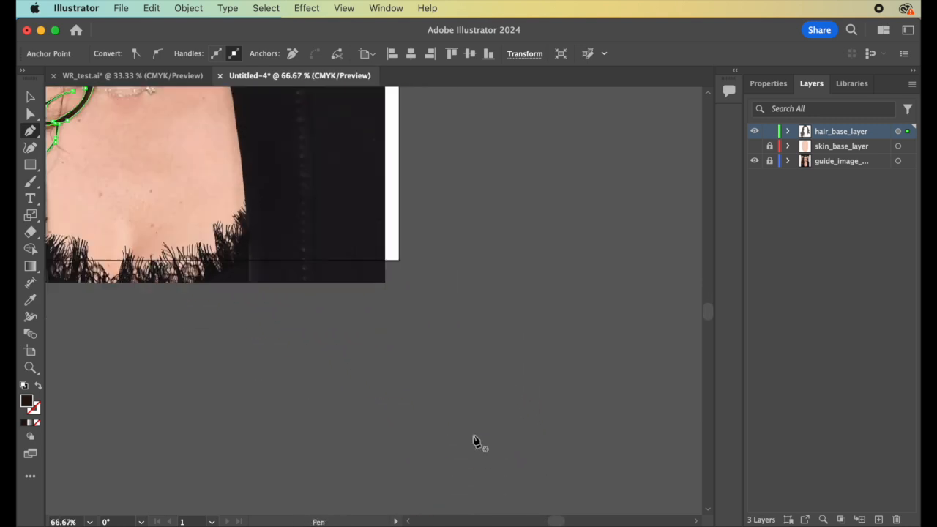
scroll(474, 440, up, 5)
scroll(474, 440, left, 3)
scroll(474, 442, up, 6)
scroll(474, 441, left, 4)
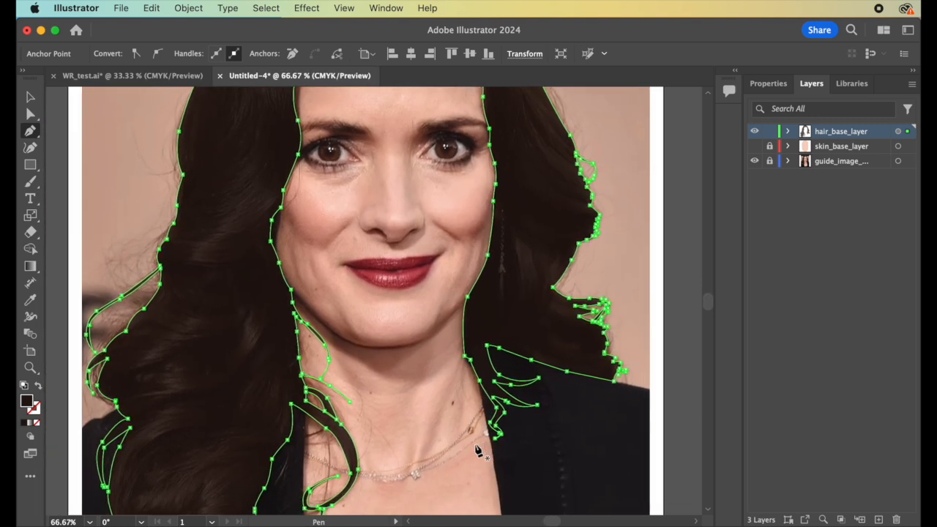
scroll(476, 448, down, 1)
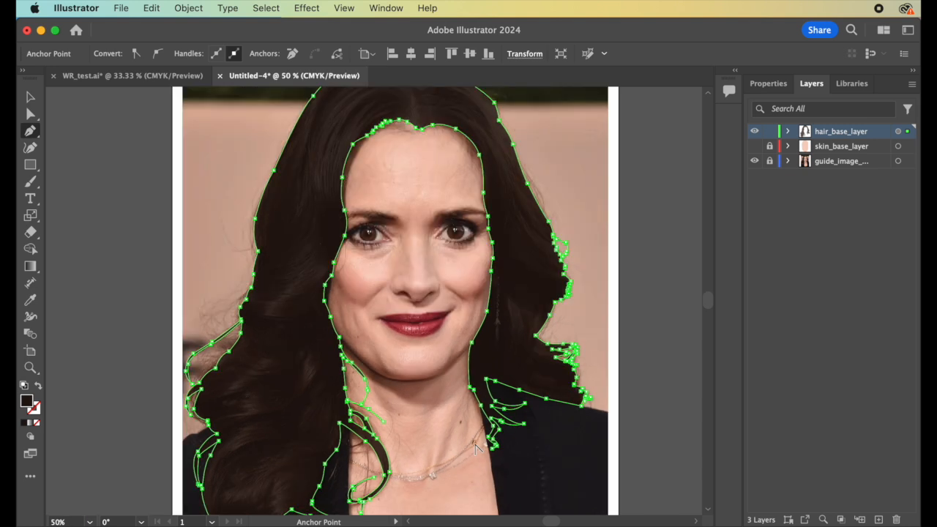
scroll(476, 448, down, 1)
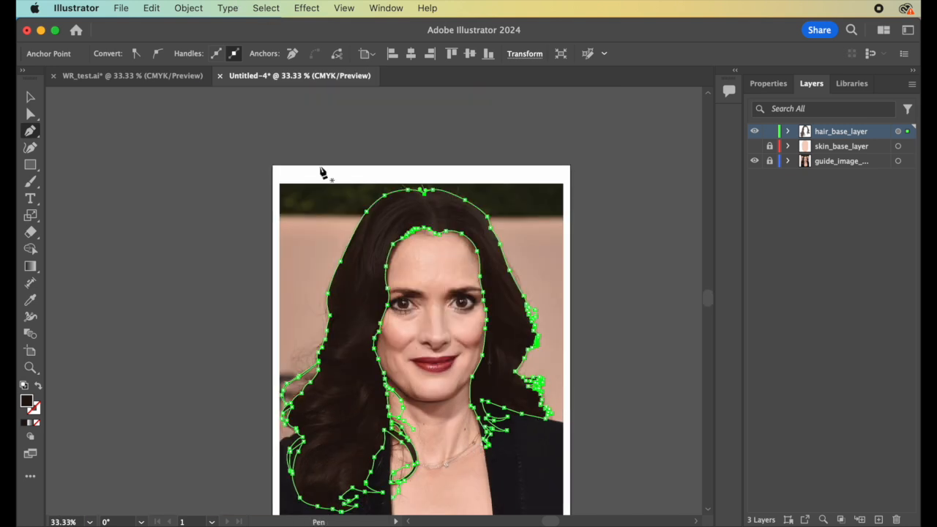
scroll(320, 172, down, 3)
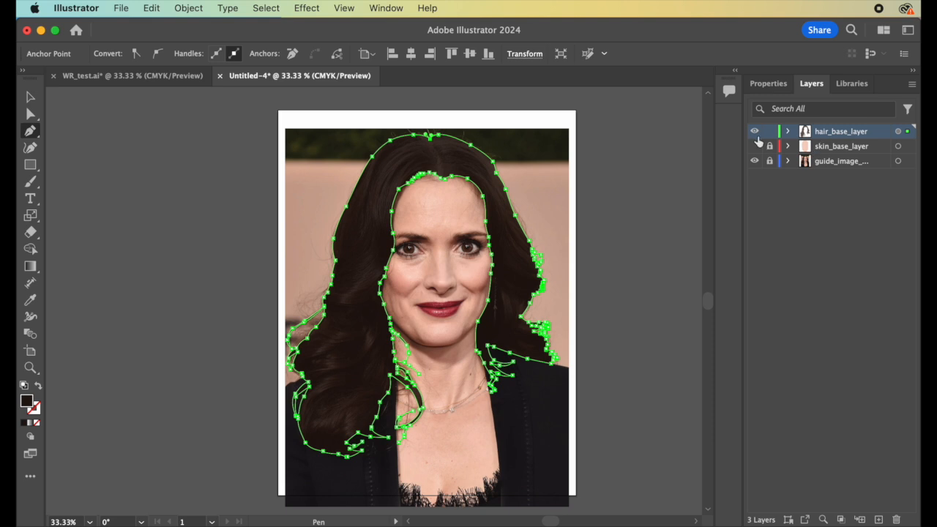
Step: Show the skin_base_layer and hide the guide image layer
click(755, 148)
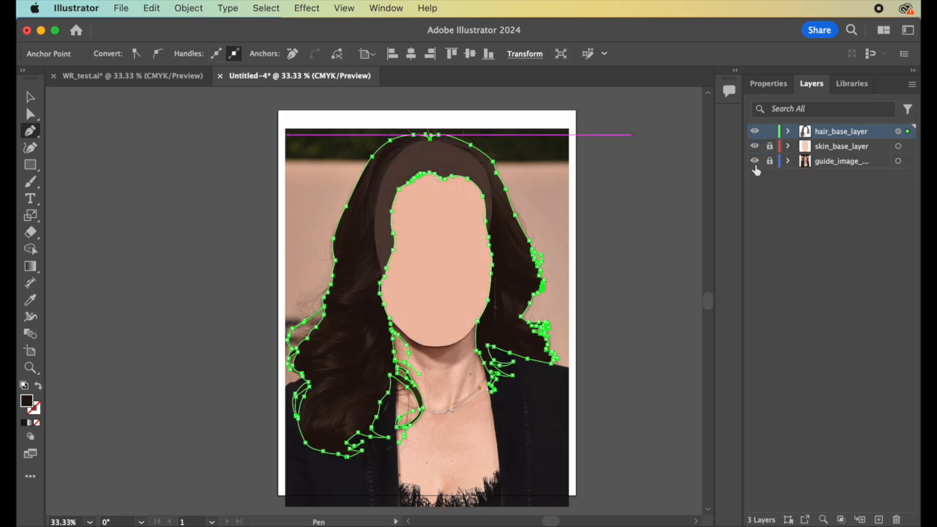
click(757, 168)
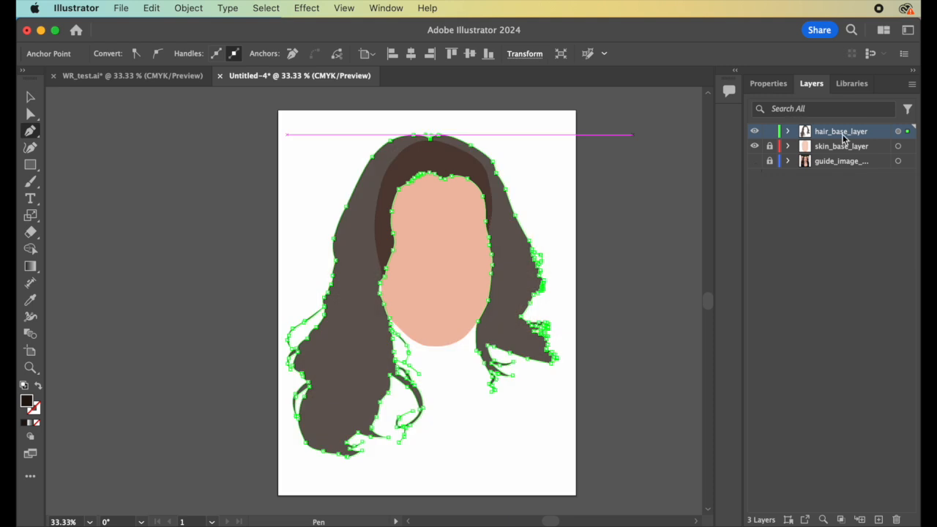
Step: Target the whole hair_base_layer and set its opacity to 100%
click(899, 132)
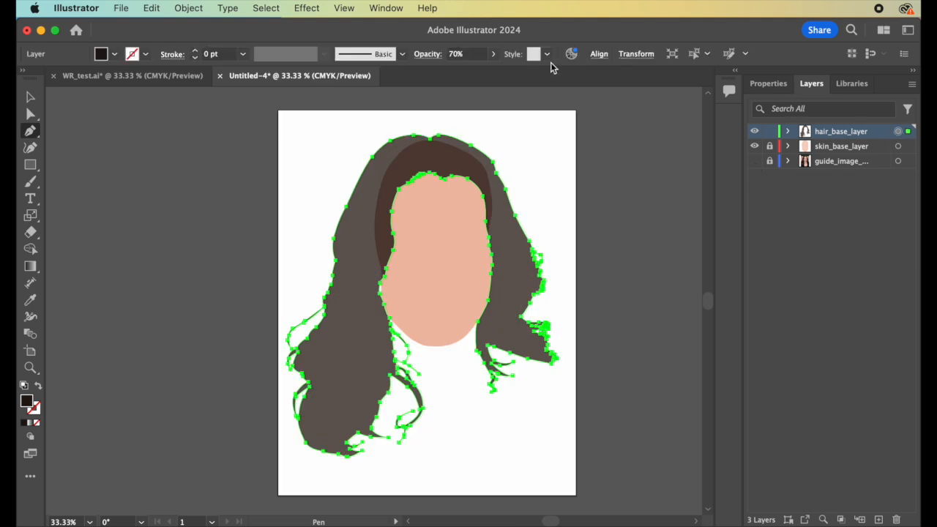
click(492, 55)
drag(476, 74, 517, 76)
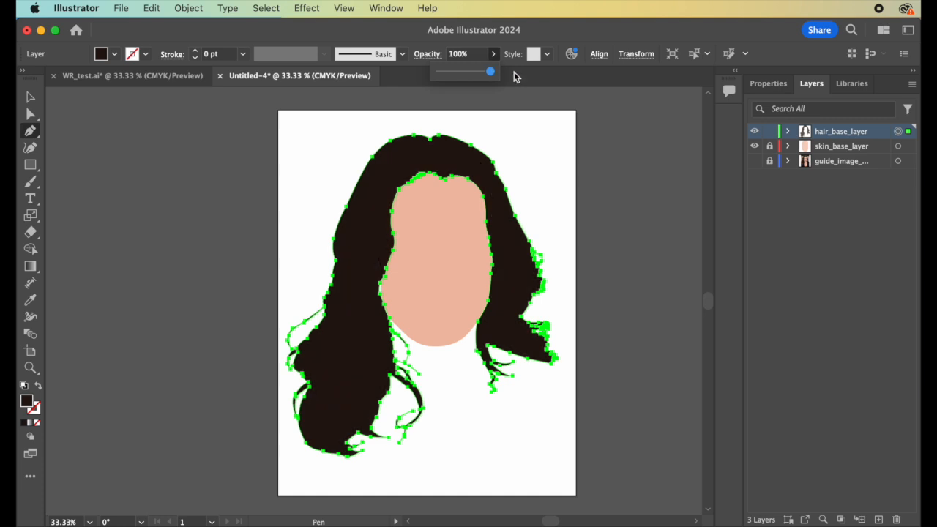
Step: Undo the stray anchor point placed beside the artboard and make skin_base_layer the active layer
click(90, 117)
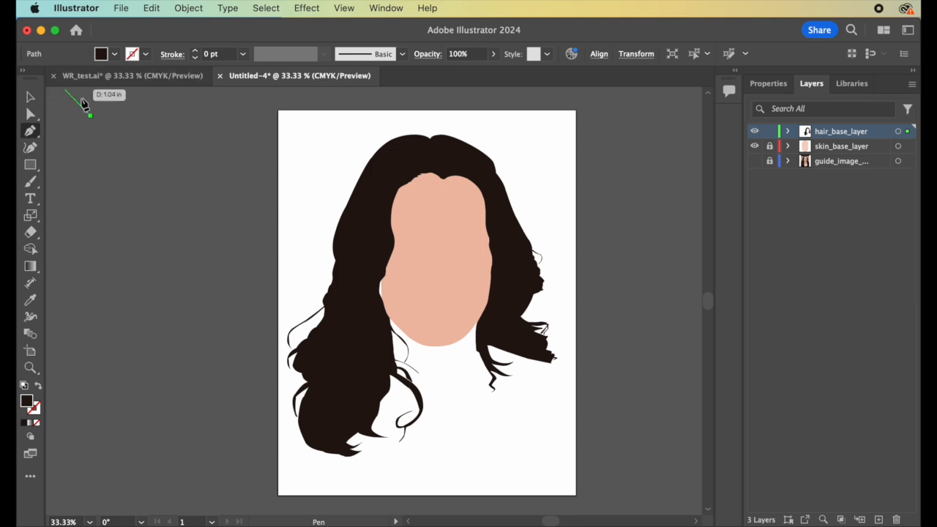
key(super+z)
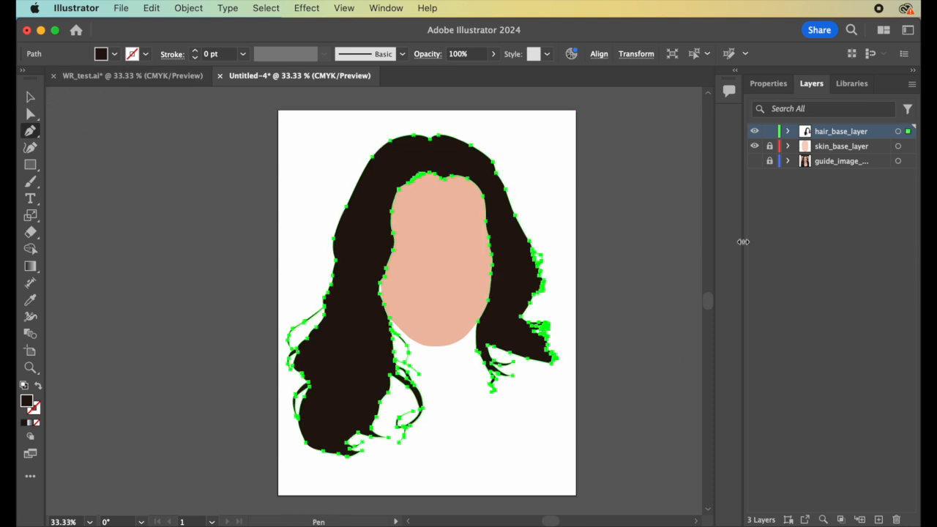
click(855, 147)
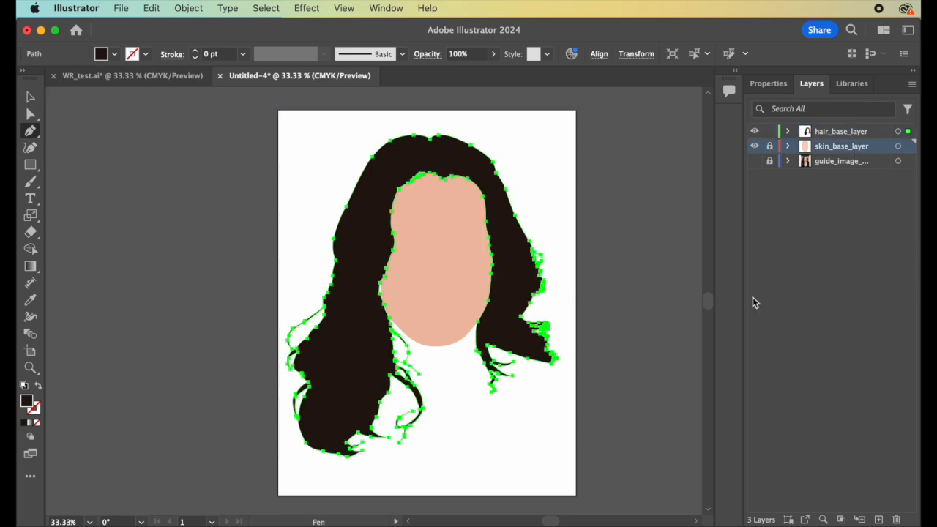
Step: Target the whole hair_base_layer and reduce its opacity to 73% to reveal the skin edge beneath it
key(z)
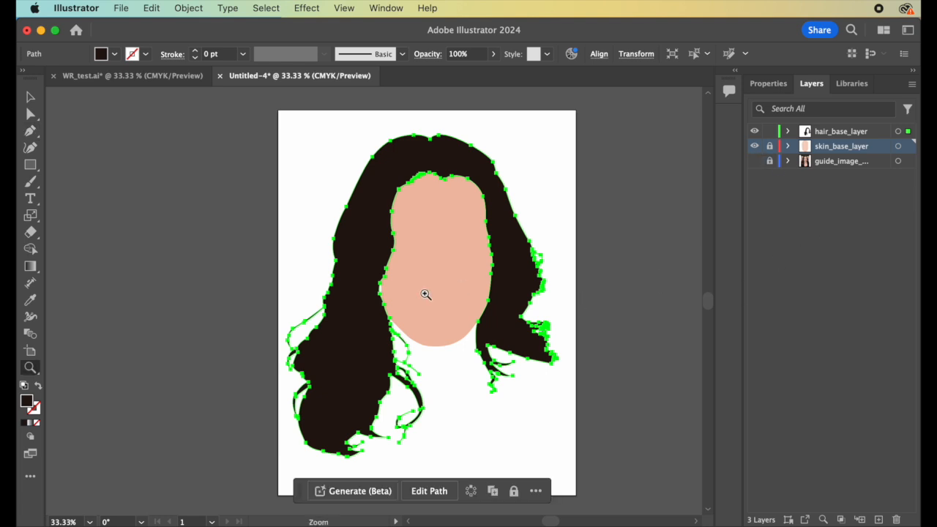
drag(373, 292, 372, 293)
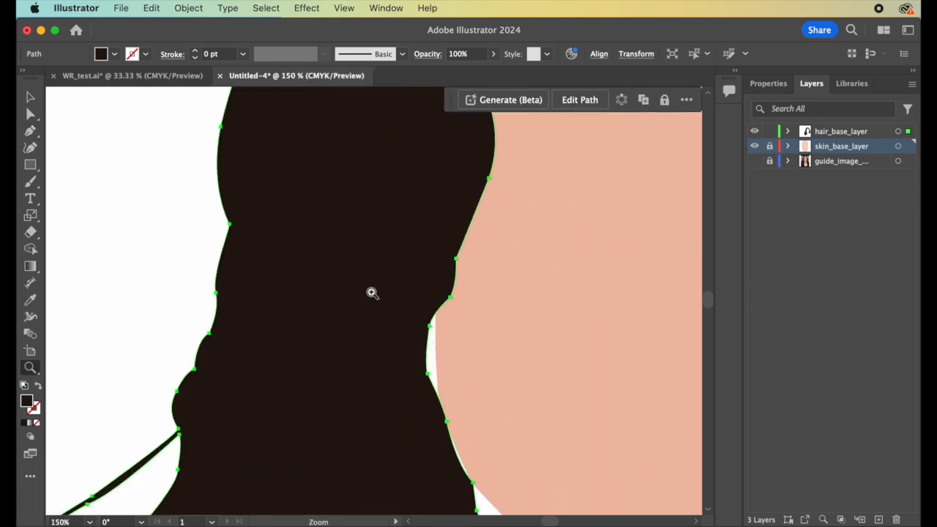
click(444, 347)
scroll(404, 356, down, 1)
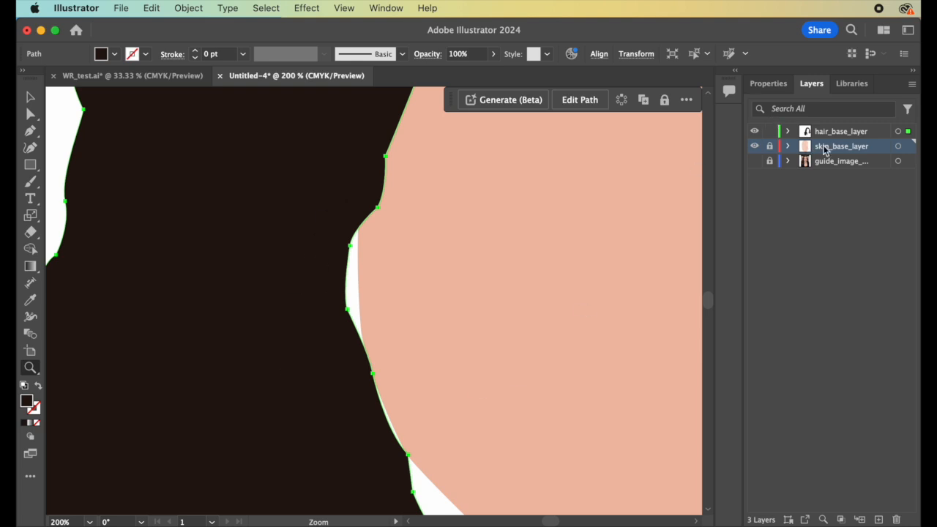
click(849, 132)
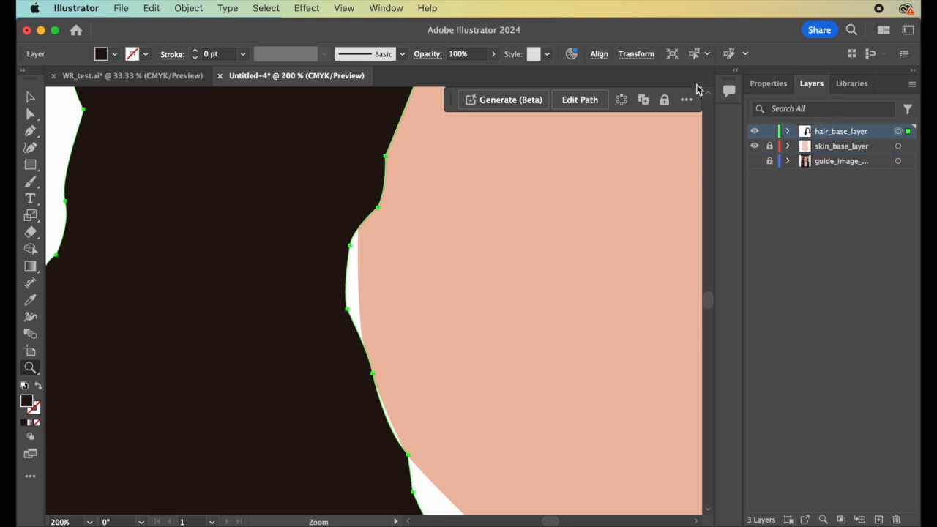
click(495, 55)
drag(486, 71, 477, 73)
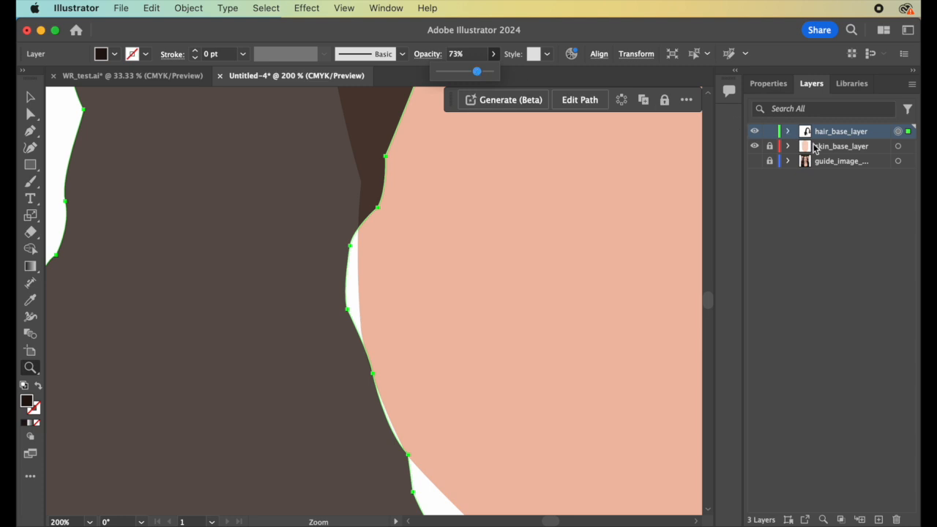
Step: Unlock and target skin_base_layer, and directly select the face outline's anchor at the left jaw, where the skin meets the hair
click(849, 152)
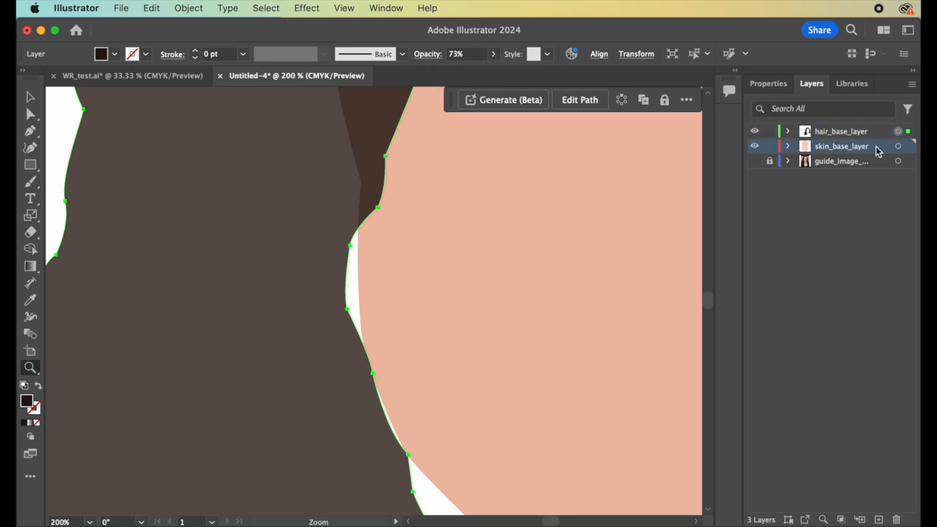
click(898, 147)
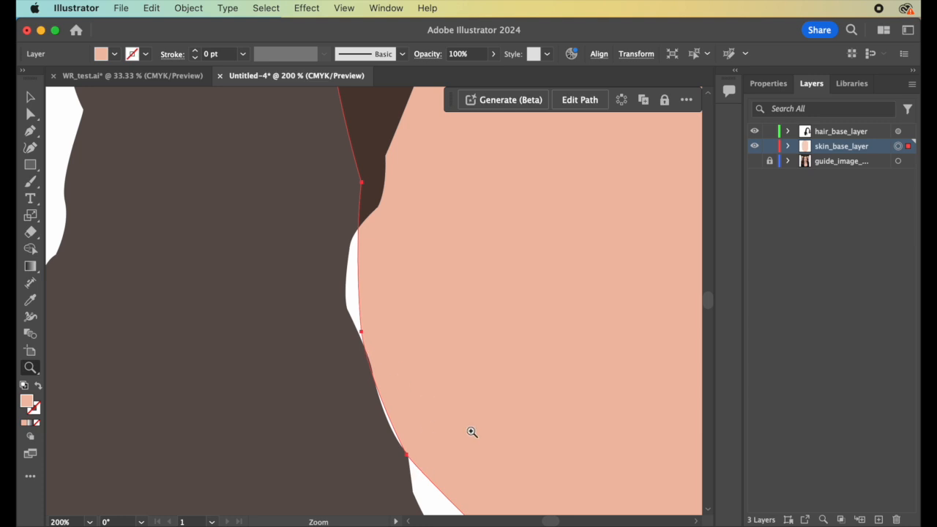
scroll(461, 425, down, 1)
scroll(461, 425, left, 1)
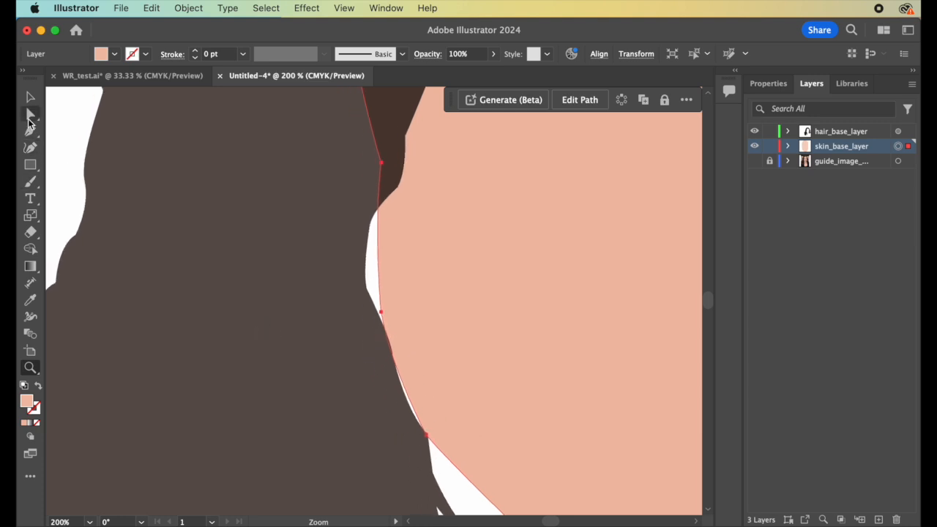
click(30, 120)
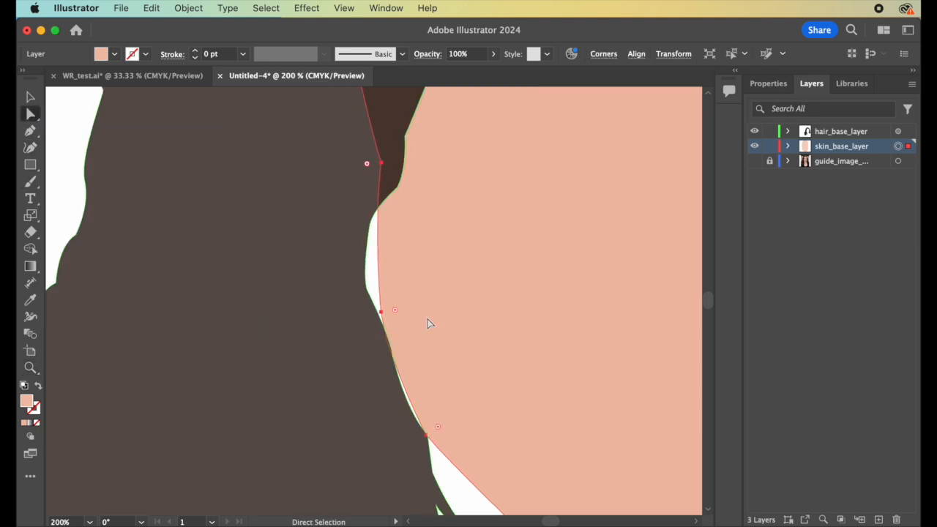
click(426, 435)
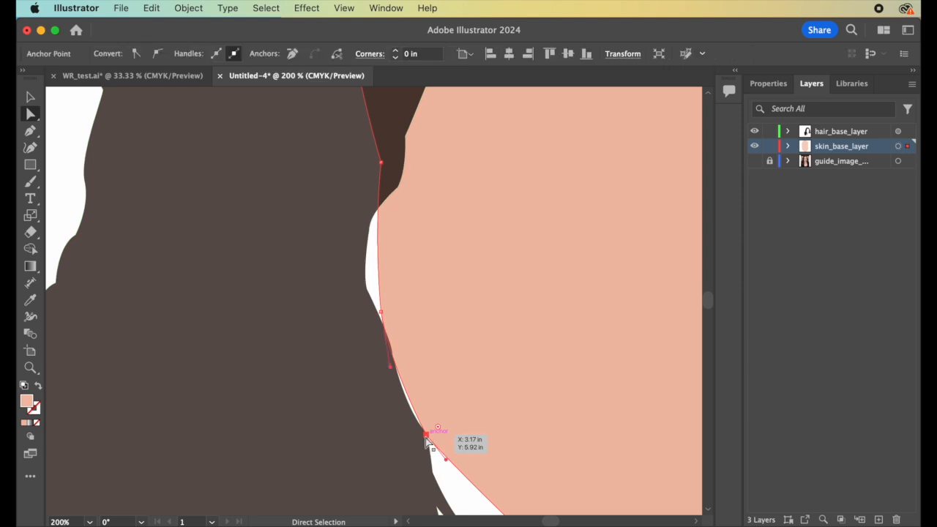
scroll(426, 436, down, 5)
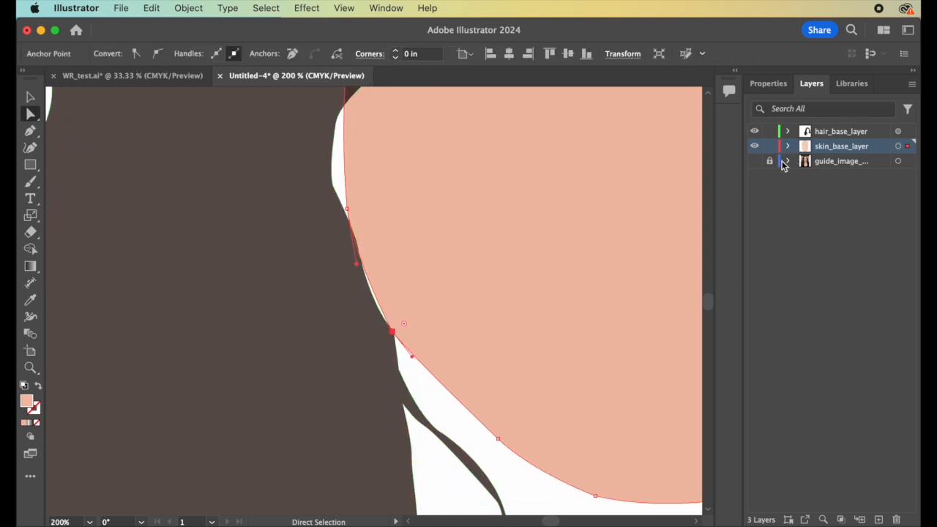
Step: Show the guide image, shift the left jaw's curve handle and anchor slightly outward under the hair, and hide the guide again
click(755, 161)
drag(392, 331, 367, 338)
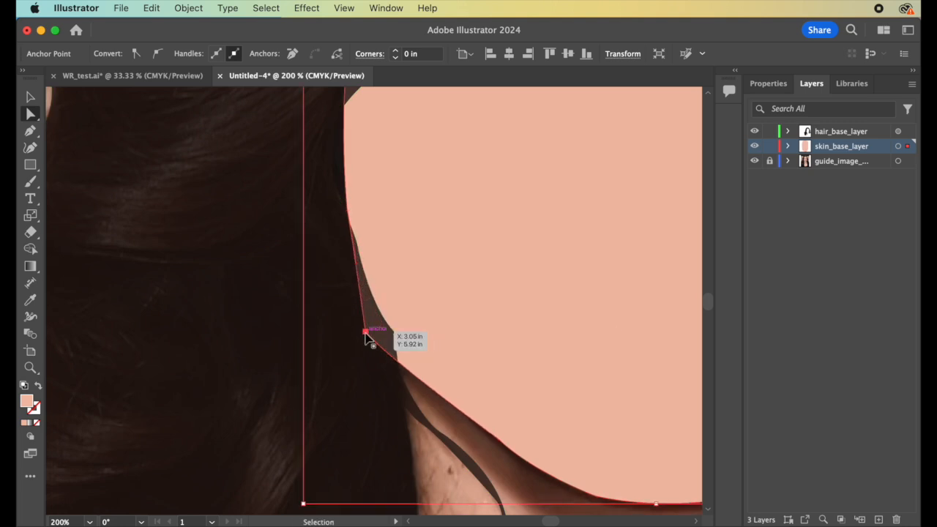
key(super+z)
scroll(487, 191, up, 4)
scroll(493, 192, up, 1)
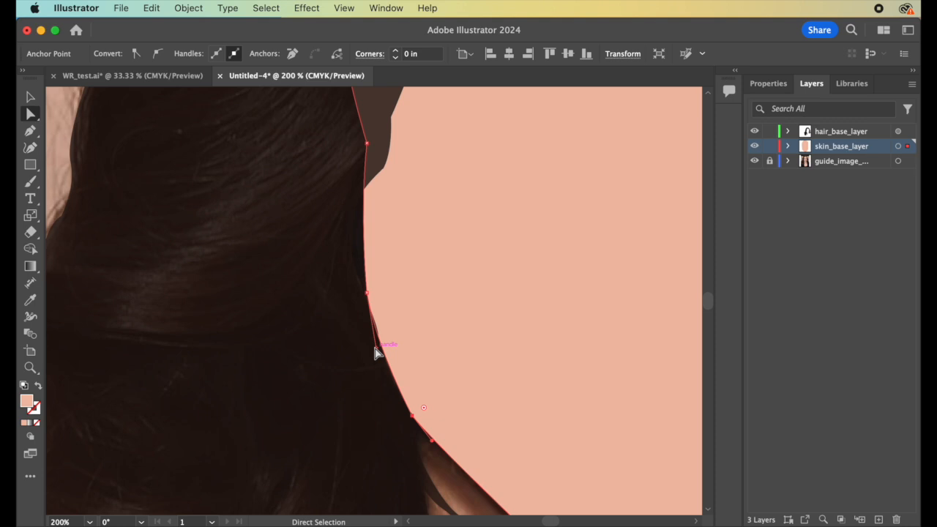
drag(374, 347, 366, 348)
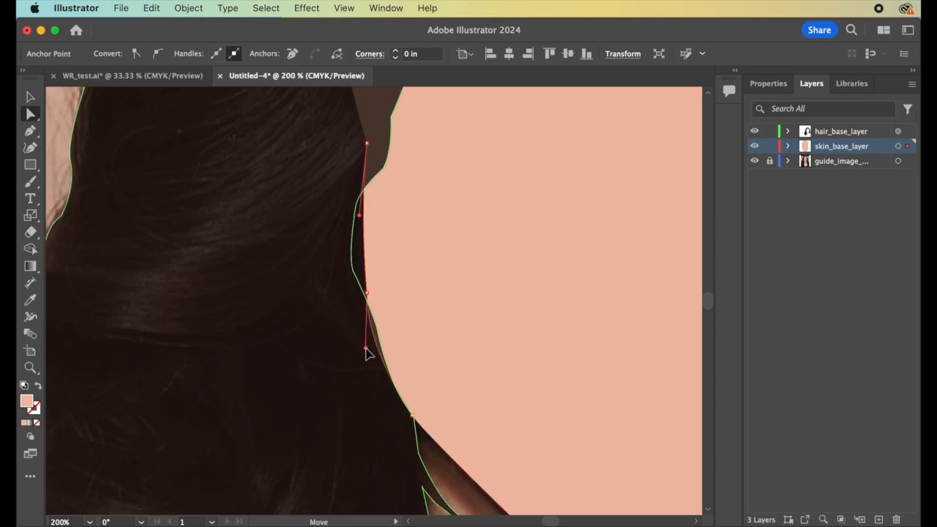
click(413, 422)
drag(414, 425, 407, 426)
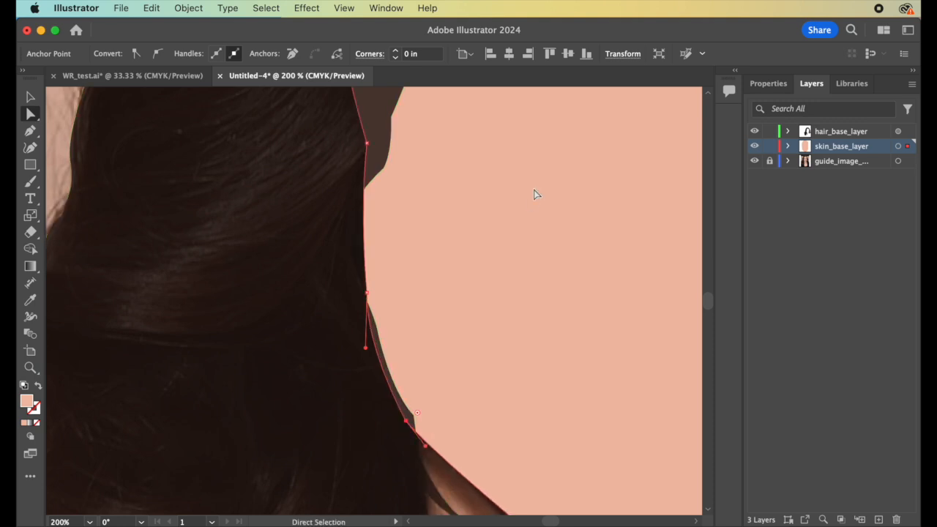
click(755, 162)
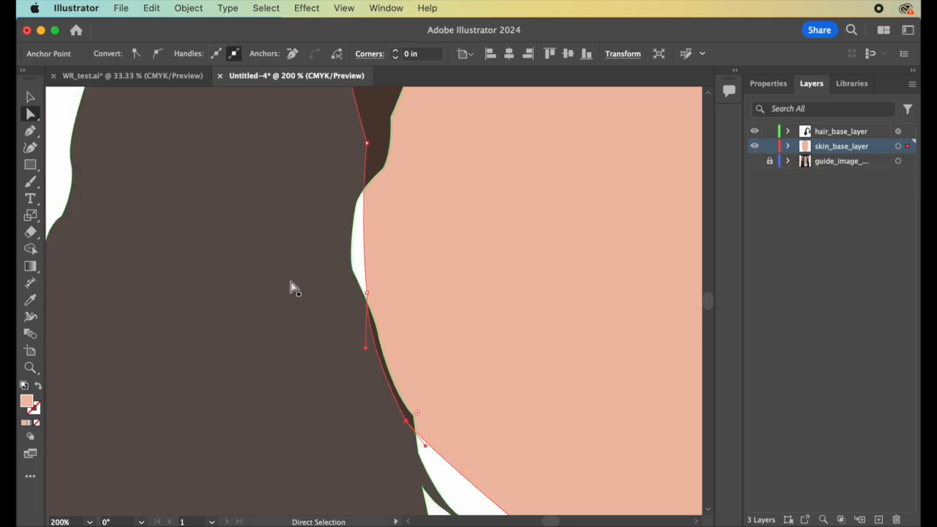
Step: Move the two left-cheek anchors of the skin shape outward beneath the hair to cover the white gap
click(366, 293)
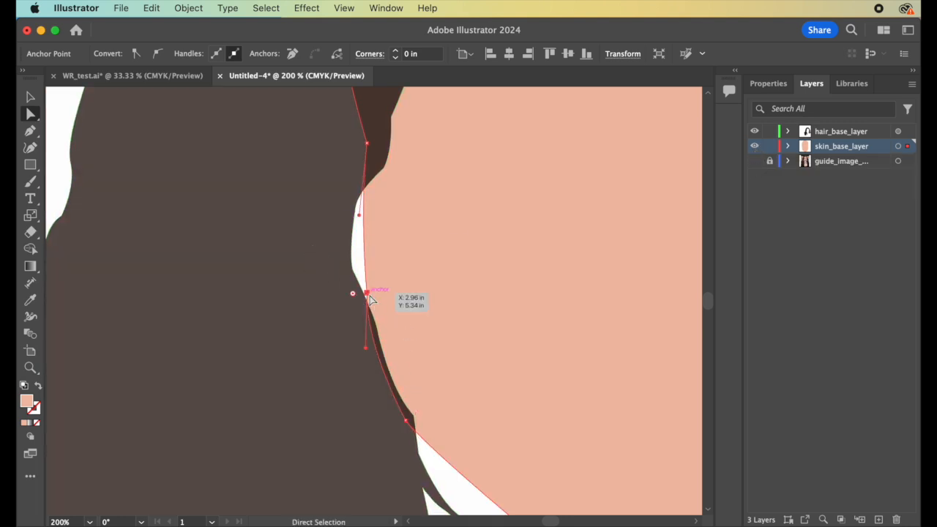
drag(370, 295, 347, 280)
drag(364, 145, 352, 146)
click(346, 276)
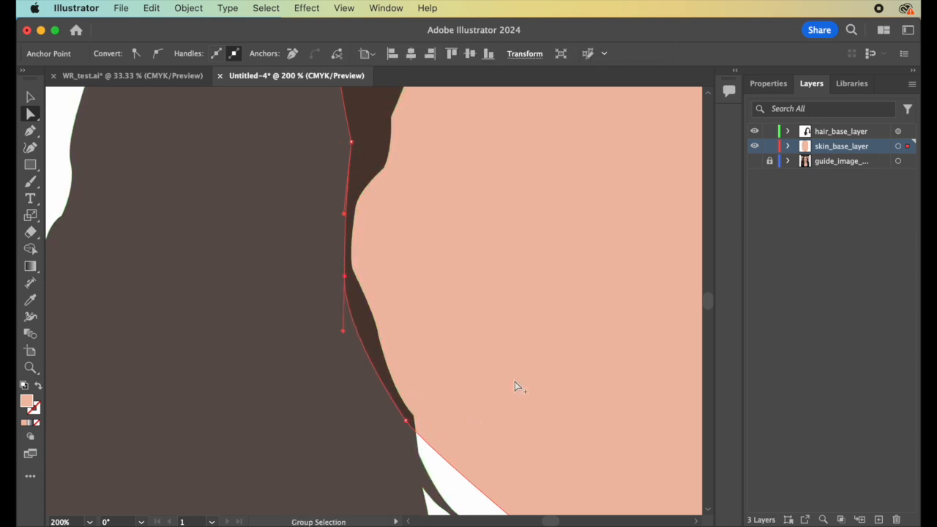
Step: Lock skin_base_layer, restore the hair_base_layer to 100% opacity, and lock it too
scroll(515, 382, down, 4)
scroll(578, 360, right, 3)
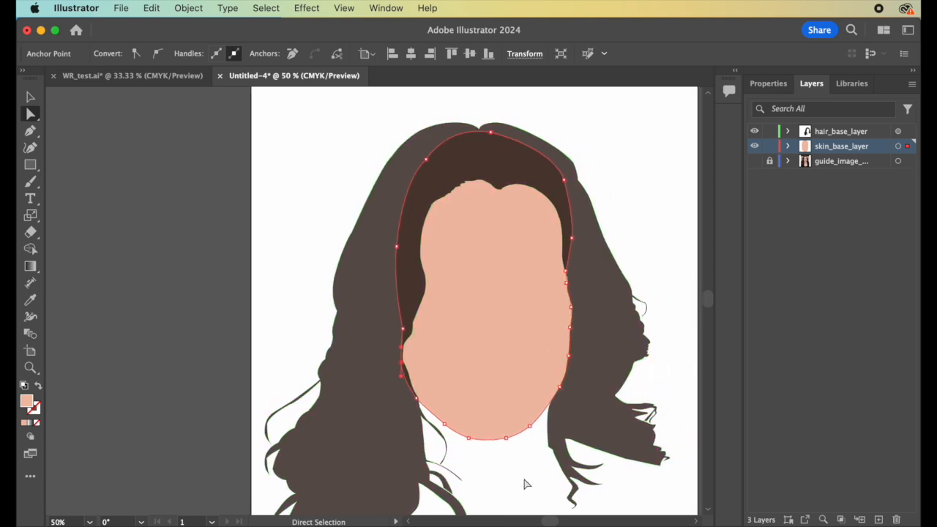
scroll(449, 329, down, 3)
scroll(450, 329, left, 2)
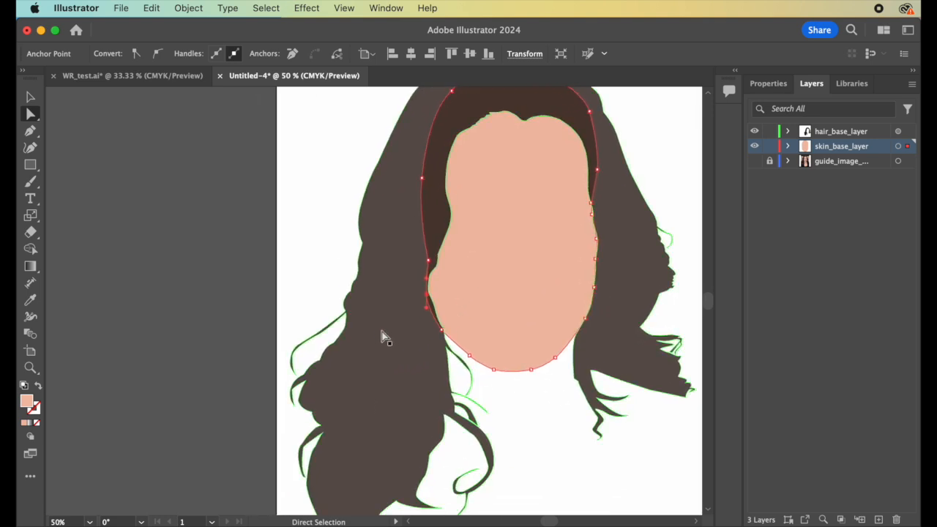
scroll(438, 300, up, 2)
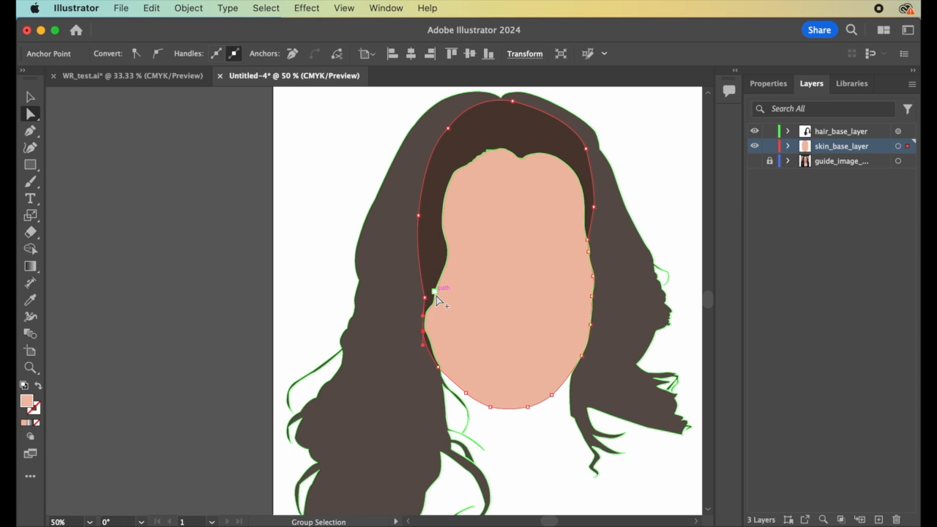
click(899, 131)
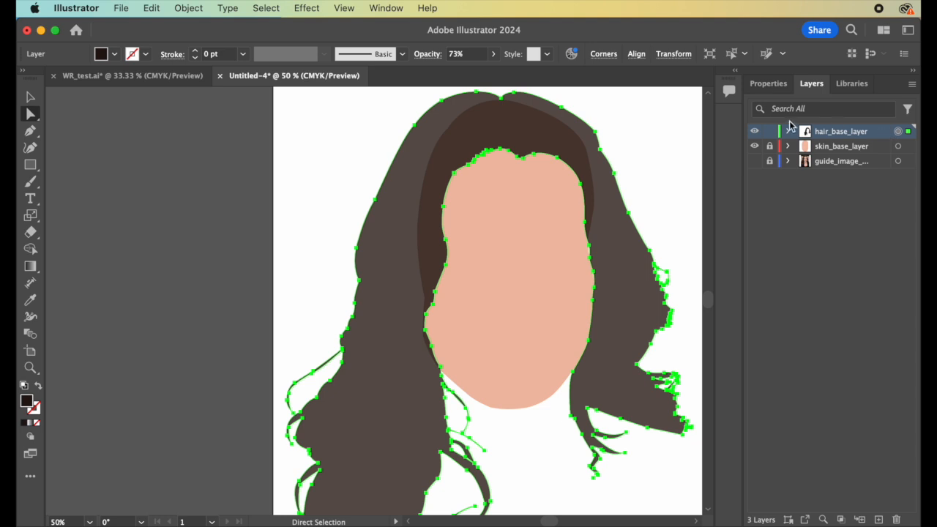
click(493, 53)
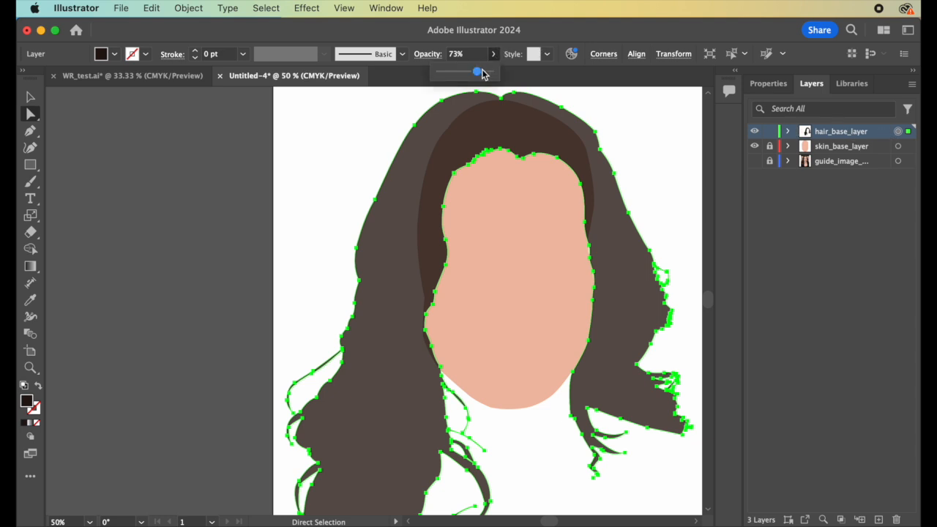
drag(477, 71, 511, 81)
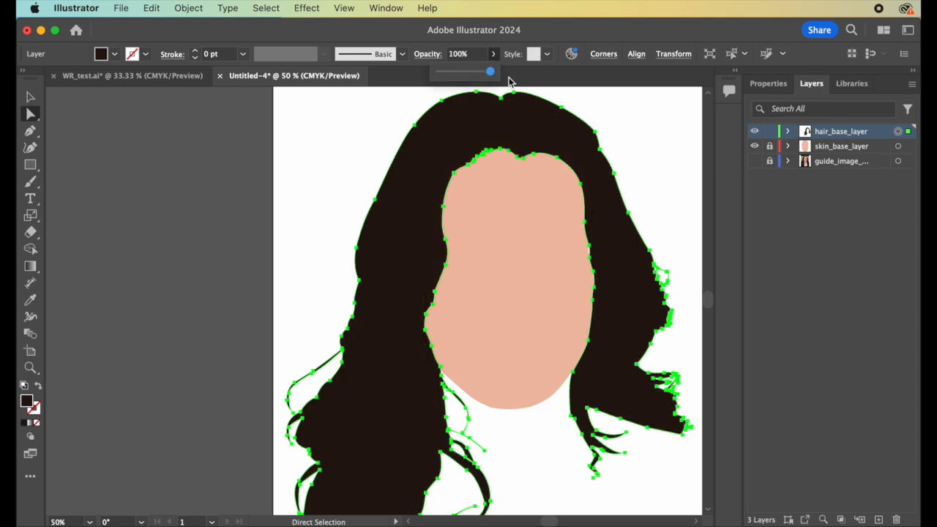
click(770, 132)
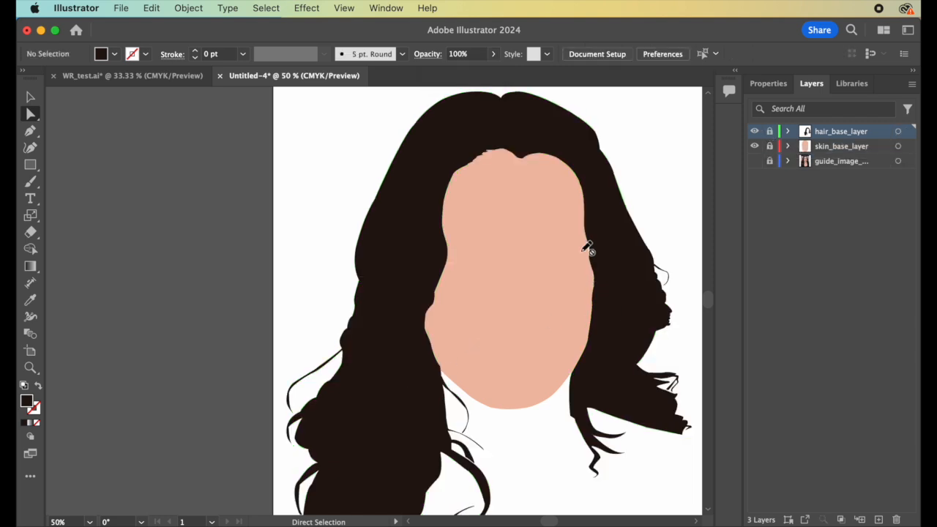
Step: Unlock and target skin_base_layer for direct anchor editing along the white gaps at the right side of the face
key(z)
click(576, 230)
click(576, 229)
click(575, 229)
scroll(427, 338, left, 4)
scroll(427, 338, left, 10)
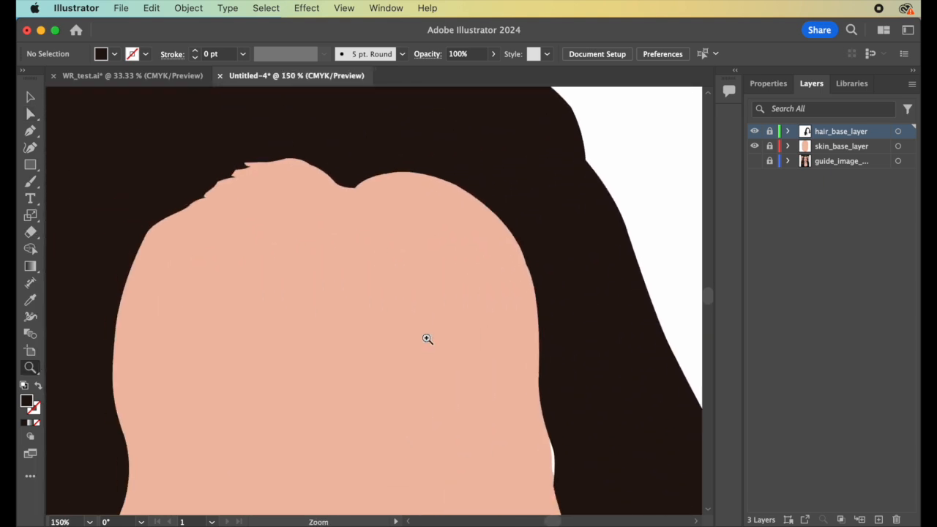
click(529, 306)
scroll(529, 306, left, 3)
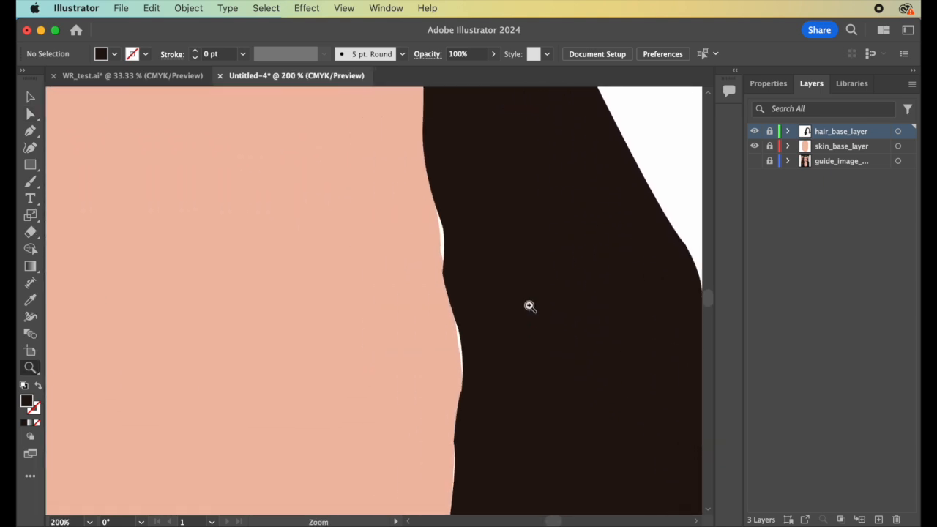
click(857, 148)
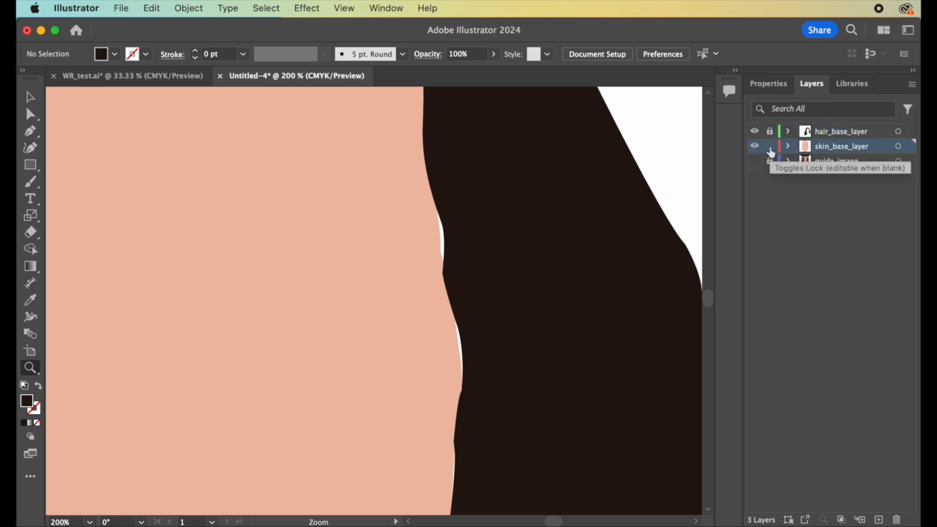
click(898, 148)
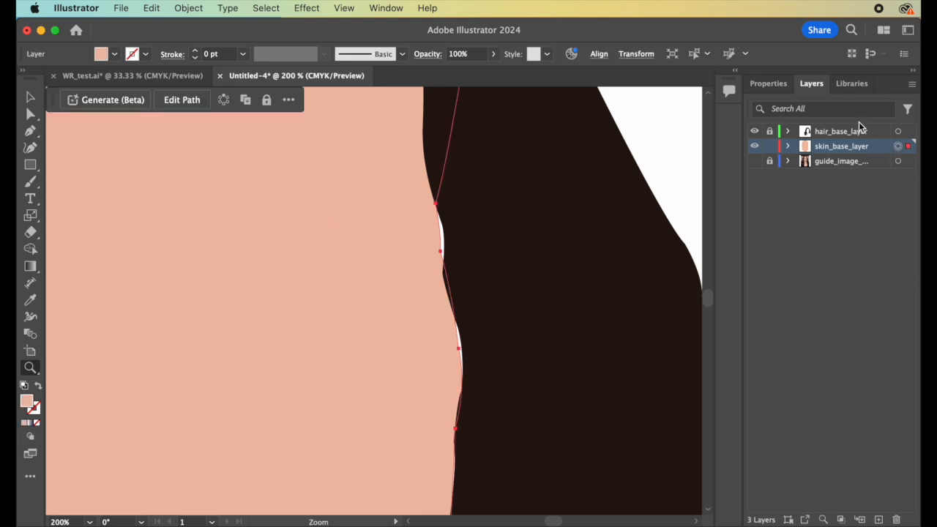
click(768, 161)
click(29, 96)
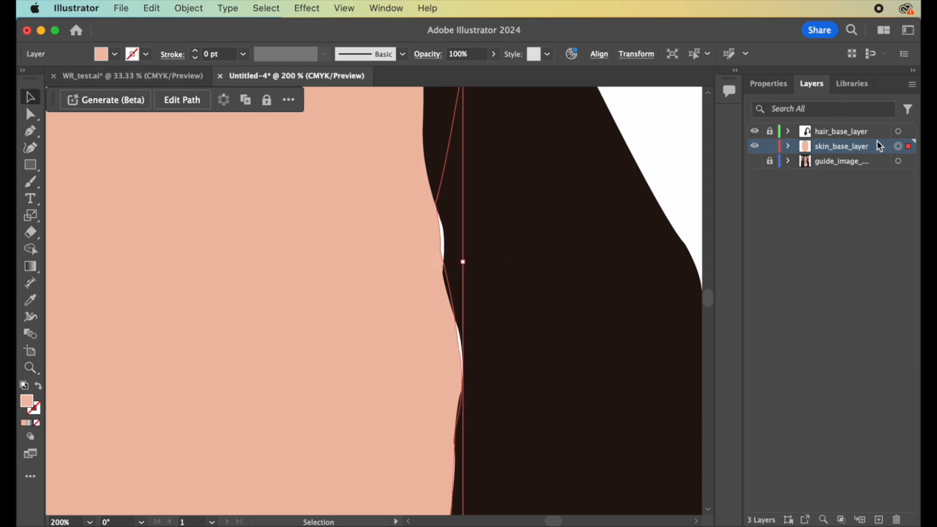
click(30, 115)
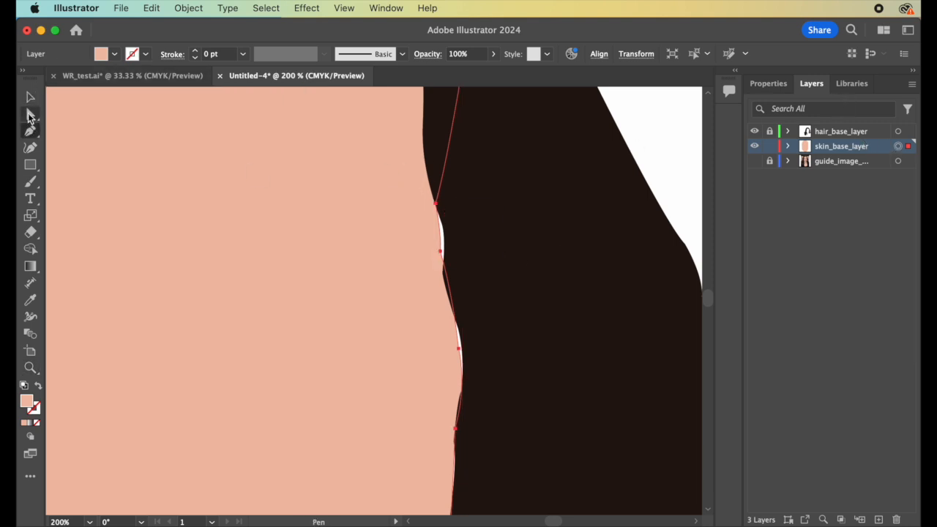
Step: Undo the shift of the whole skin shape and move two individual right-cheek anchors outward under the hair to cover the gaps
drag(440, 251, 445, 251)
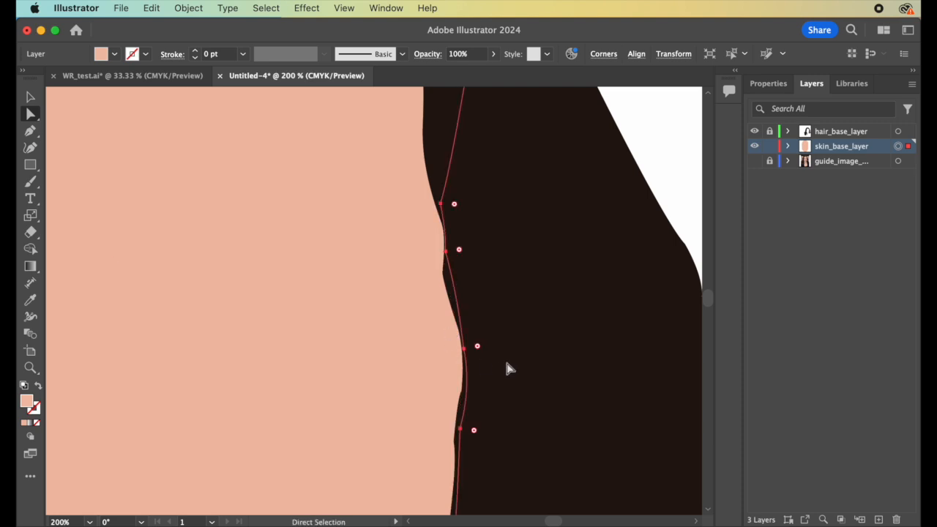
key(super+z)
click(440, 253)
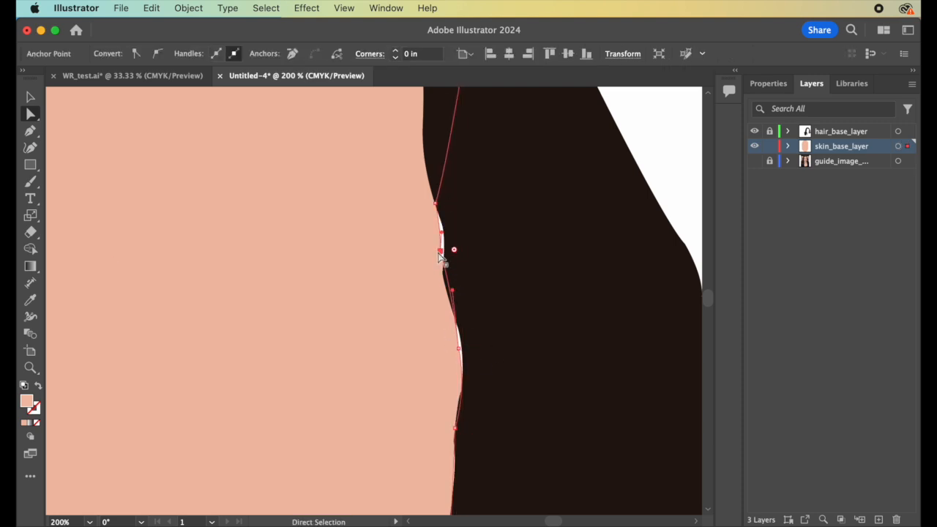
drag(440, 252, 449, 253)
drag(460, 350, 468, 355)
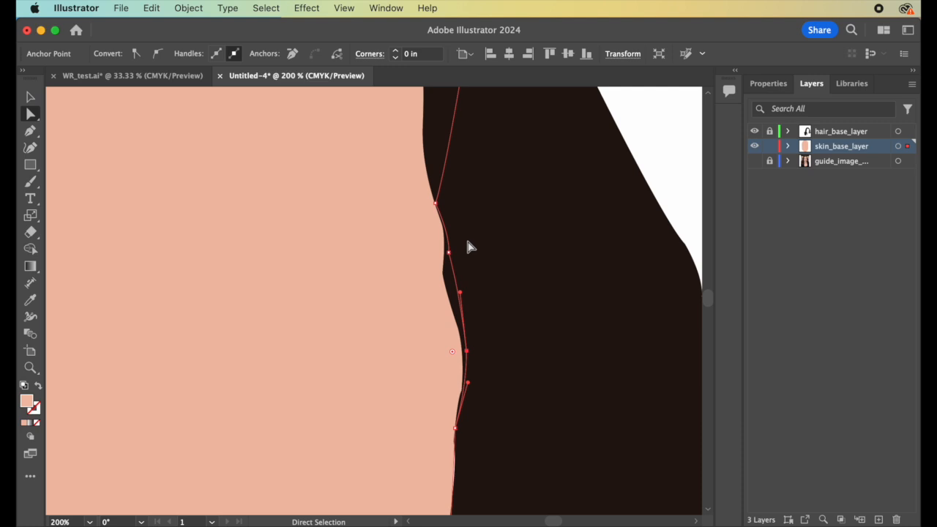
scroll(469, 248, down, 4)
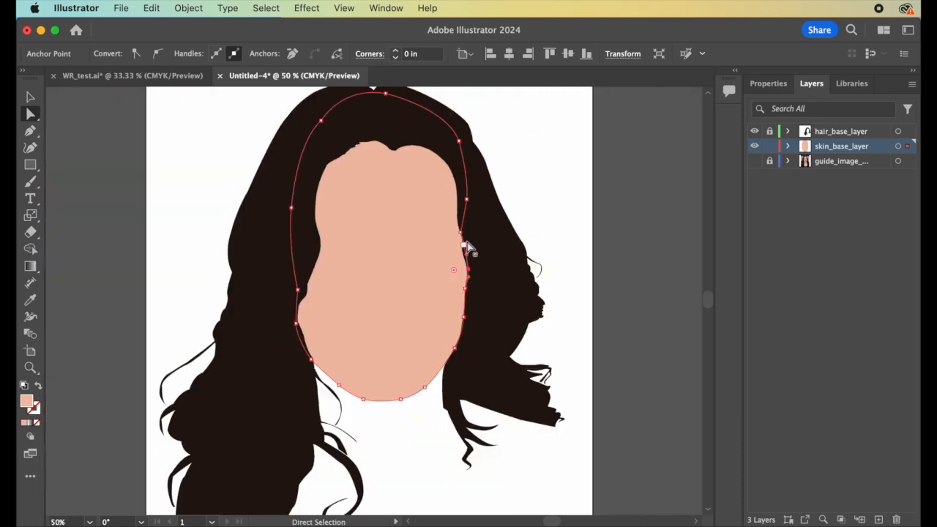
Step: Lock skin_base_layer and check the skin and hair shapes with the guide image shown and hidden
click(754, 160)
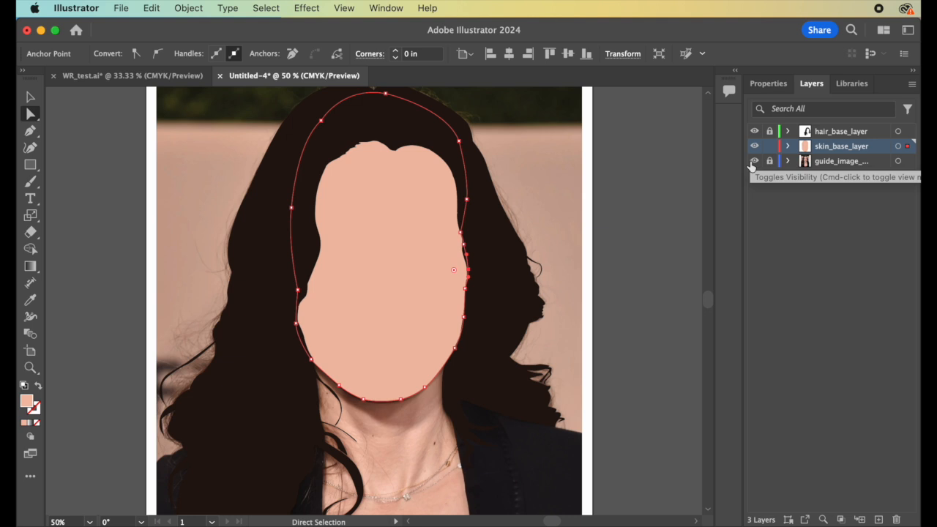
click(754, 146)
click(754, 146)
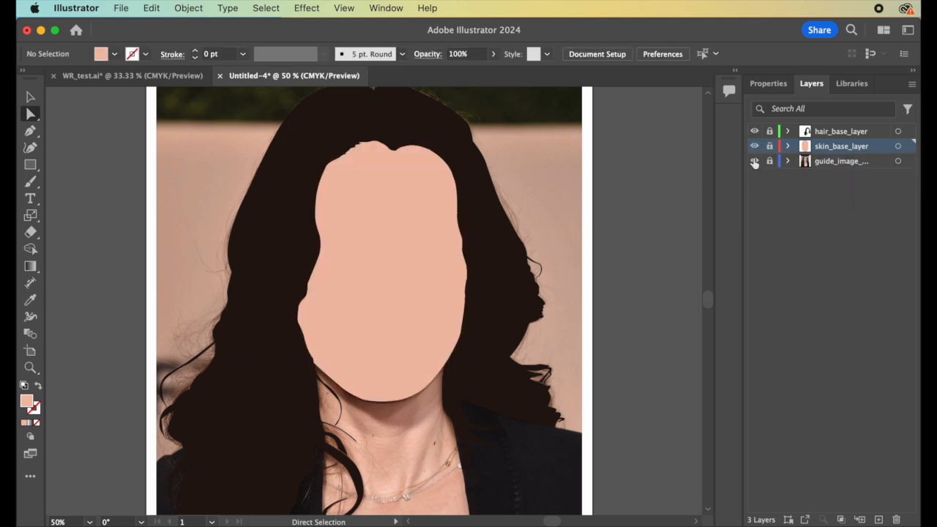
click(754, 161)
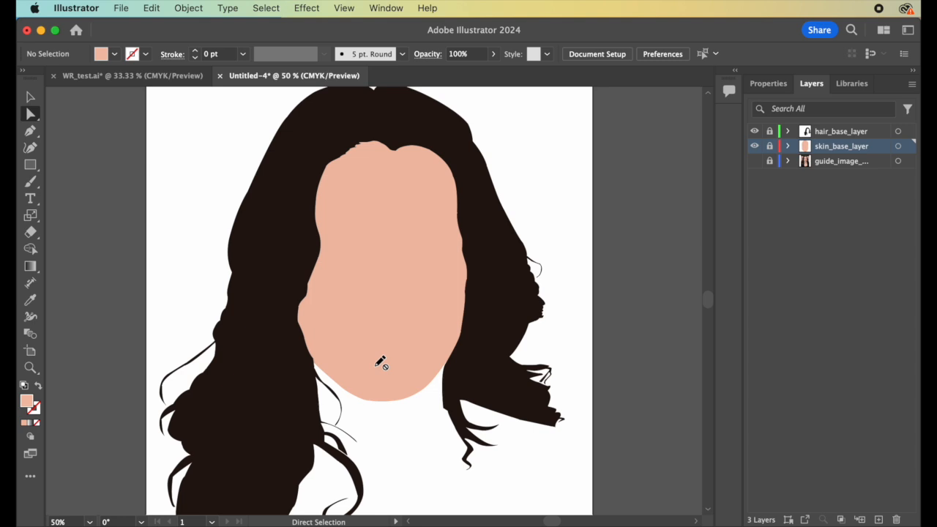
Step: Hide skin_base_layer and hair_base_layer and show the guide image layer so only the photo is displayed
click(755, 147)
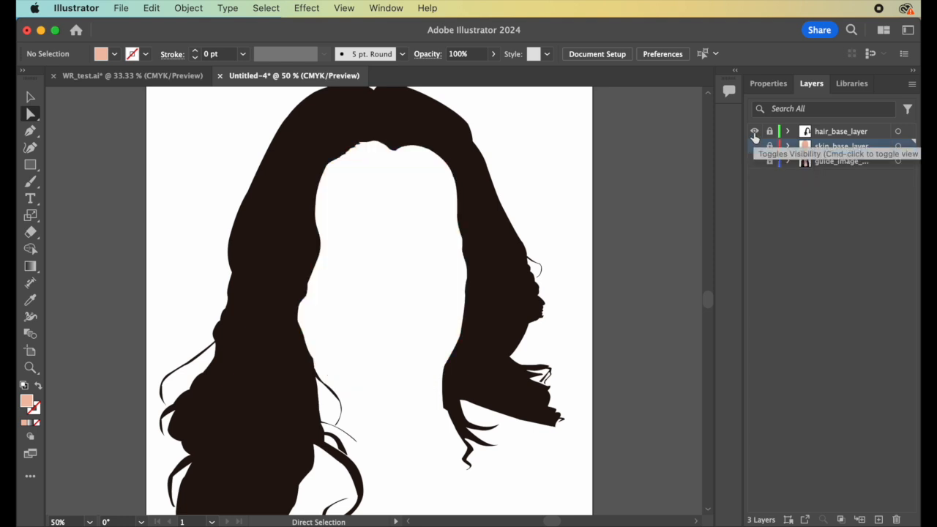
click(755, 133)
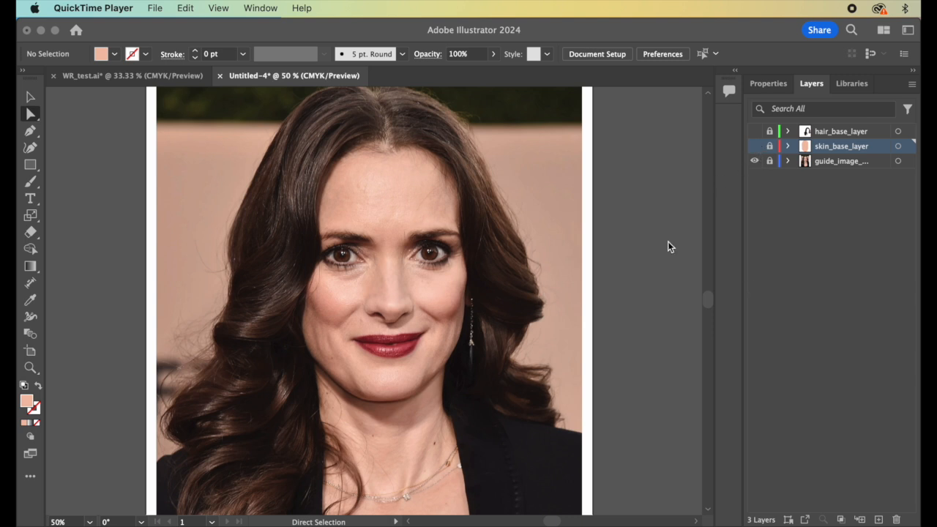
click(756, 151)
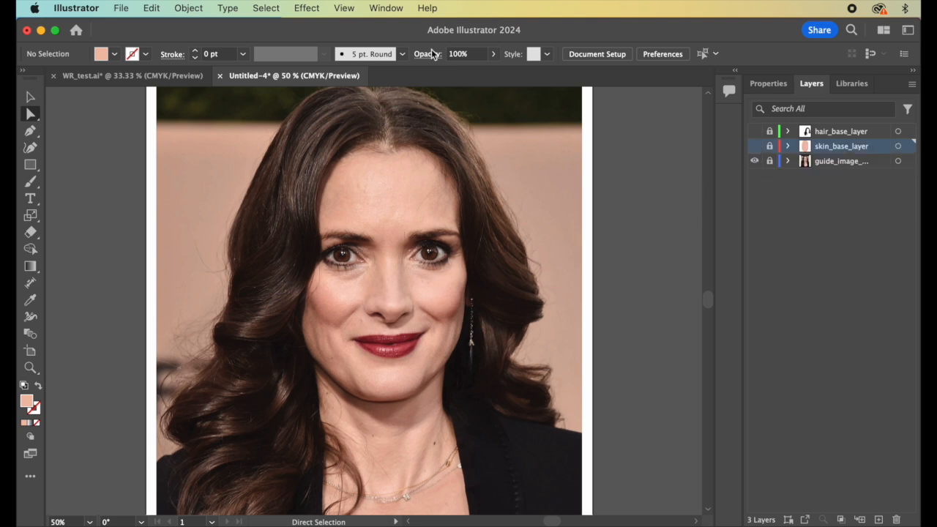
Step: Switch to the finished WR_test.ai portrait and toggle the Pupils, Pupil_Details and pupil highlight layers to examine how the eyes are built
click(175, 75)
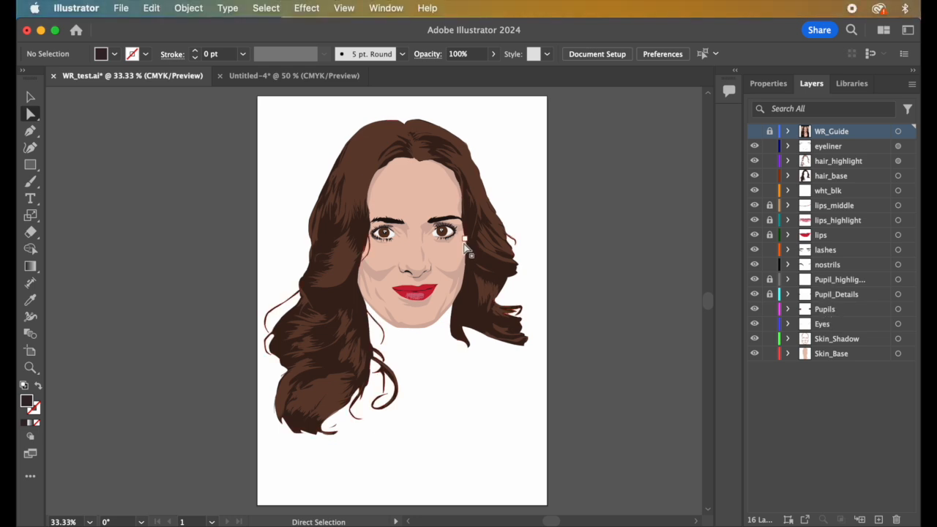
scroll(412, 194, up, 5)
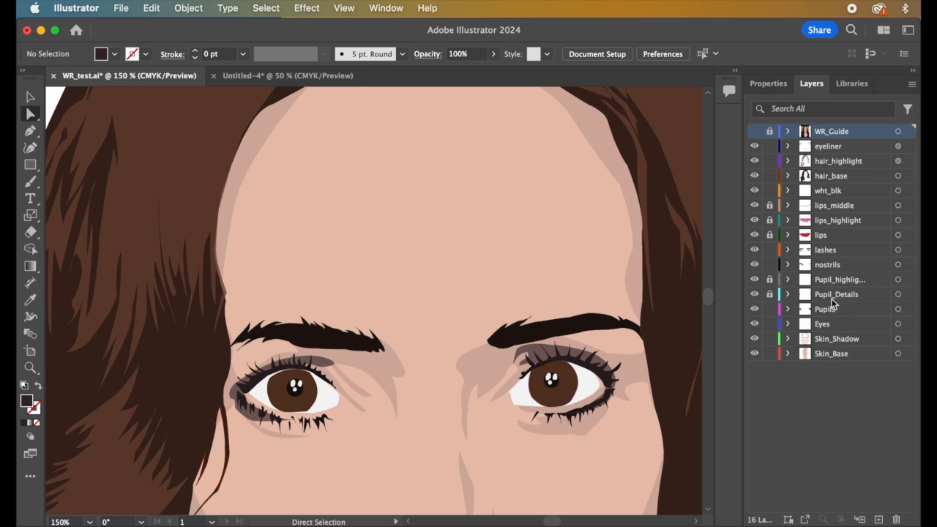
click(755, 309)
click(755, 309)
click(755, 296)
click(755, 295)
click(755, 280)
click(755, 280)
scroll(609, 285, down, 3)
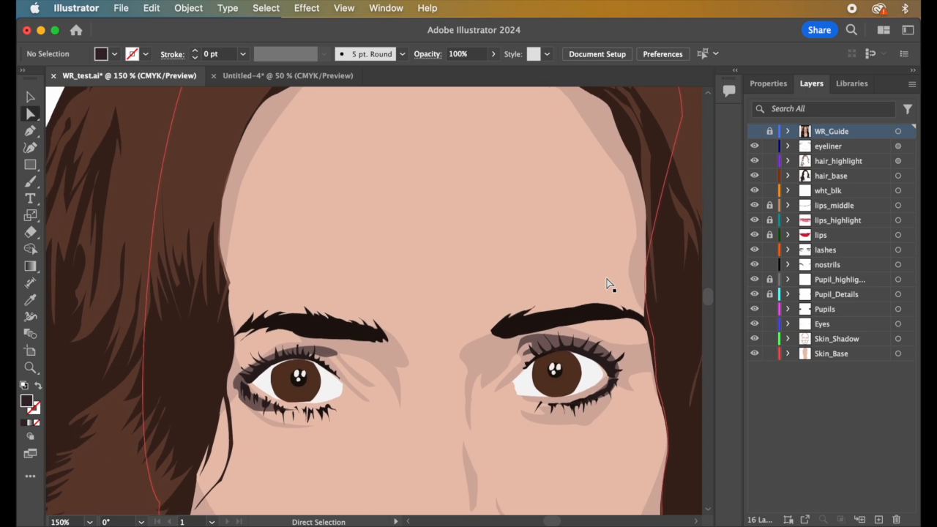
Step: Select the nostrils layer and examine the nose and eye details up close
click(854, 267)
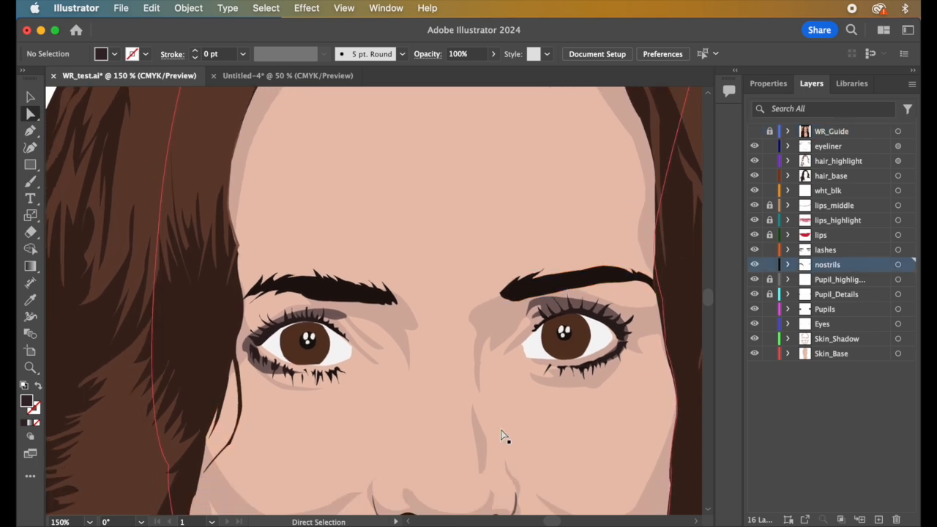
scroll(502, 436, down, 3)
scroll(503, 437, down, 3)
scroll(652, 373, up, 4)
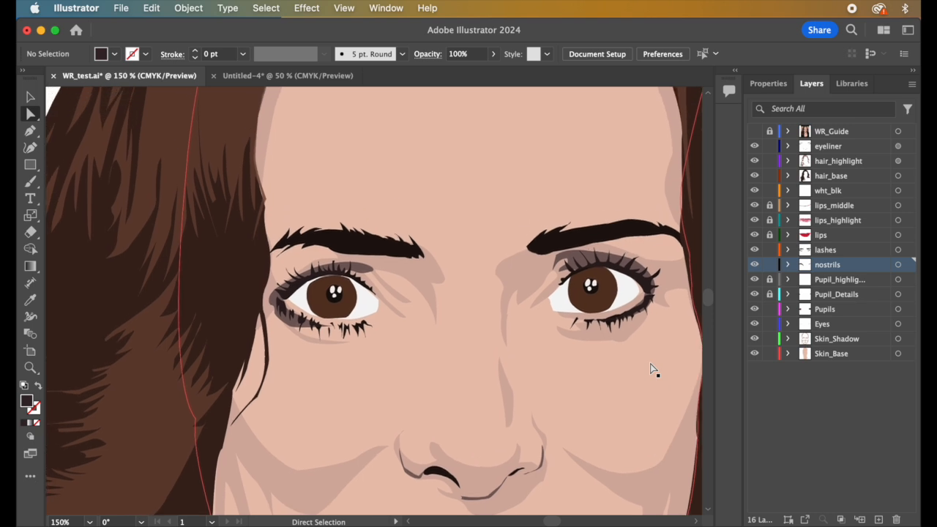
scroll(590, 369, down, 3)
scroll(590, 369, left, 3)
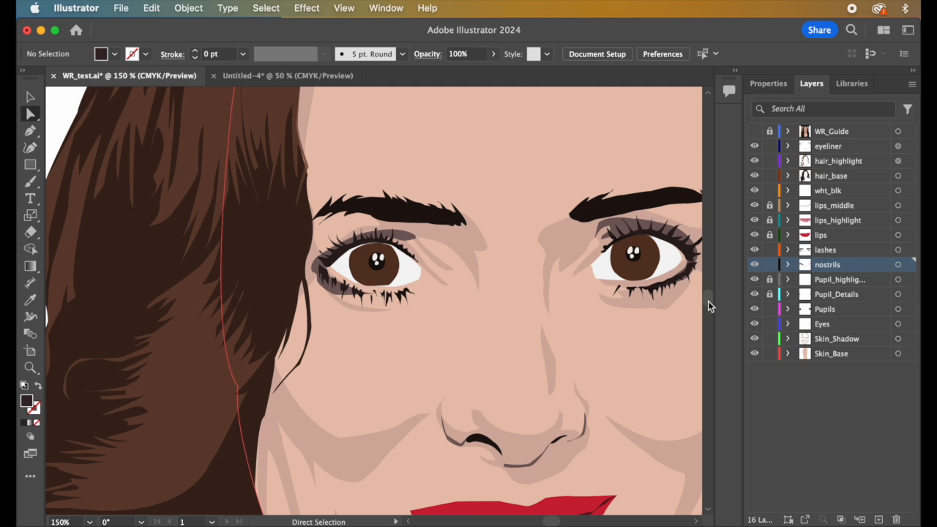
scroll(590, 366, up, 2)
scroll(589, 366, right, 3)
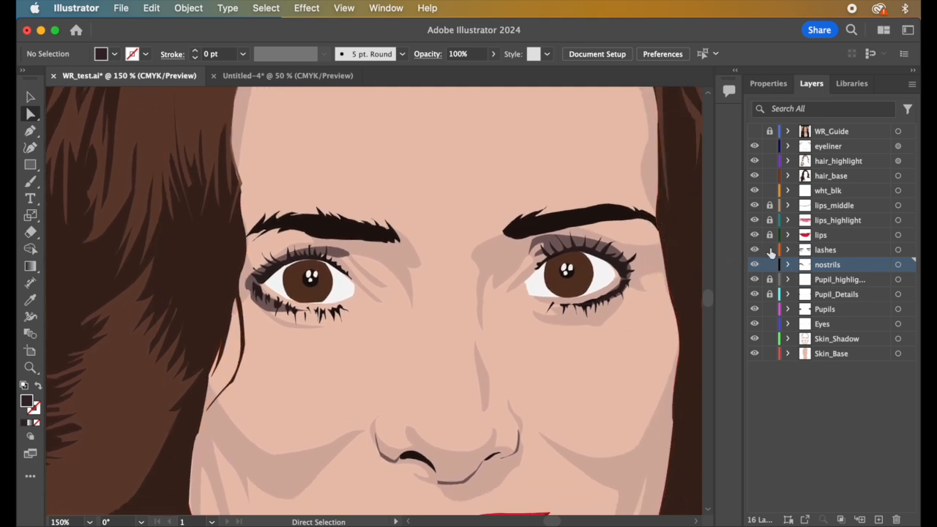
Step: Hide and show the lips_highlight layer to examine how the highlight sits on the red lips
scroll(683, 342, down, 1)
scroll(684, 348, down, 5)
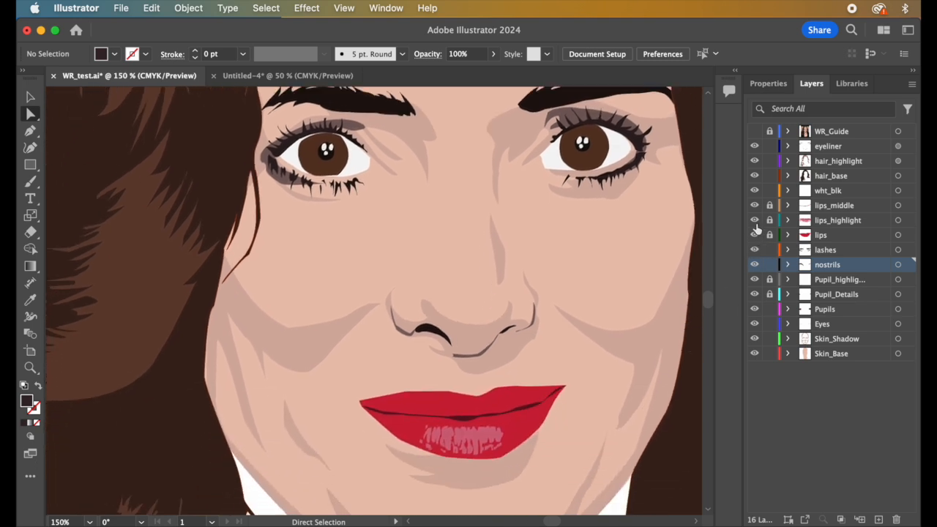
click(755, 221)
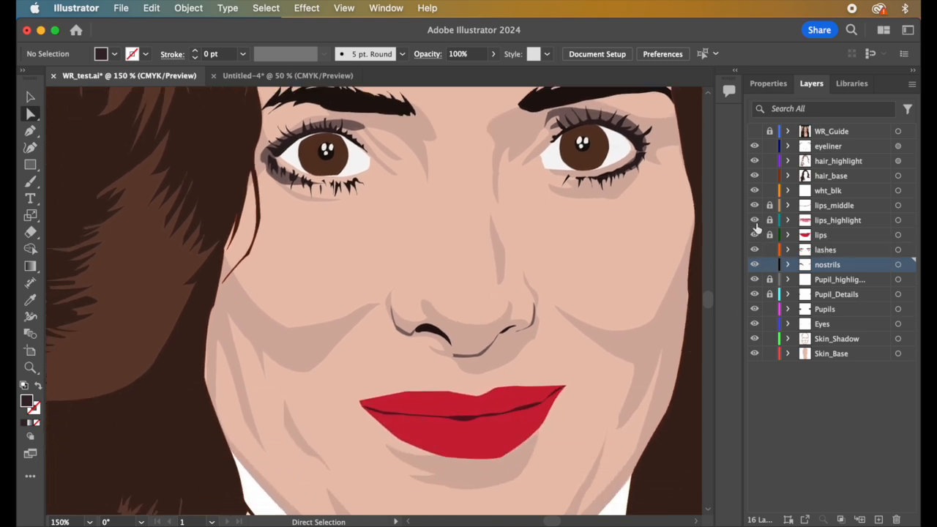
click(755, 222)
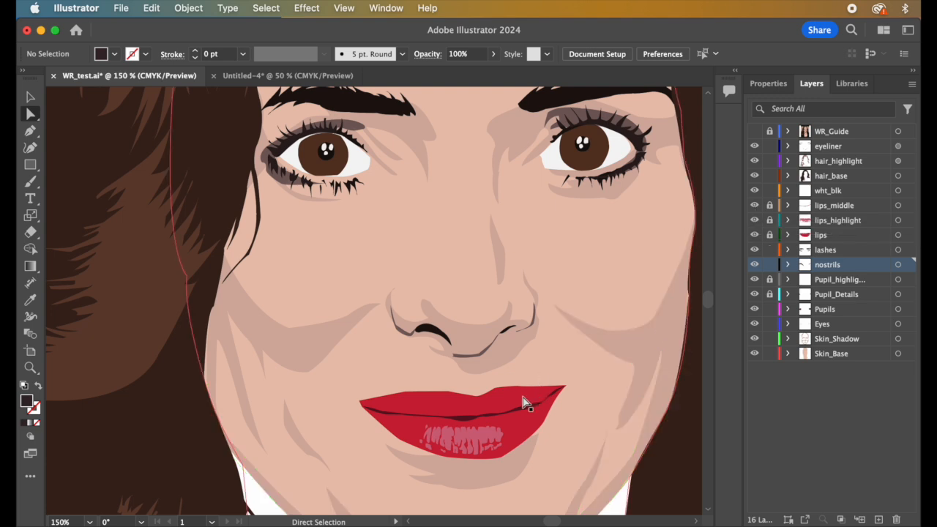
scroll(611, 350, up, 5)
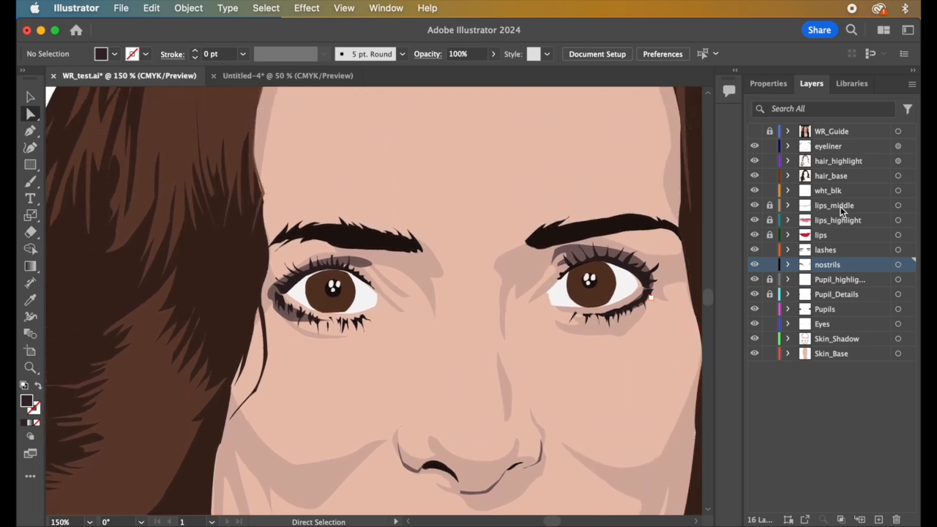
scroll(464, 453, down, 3)
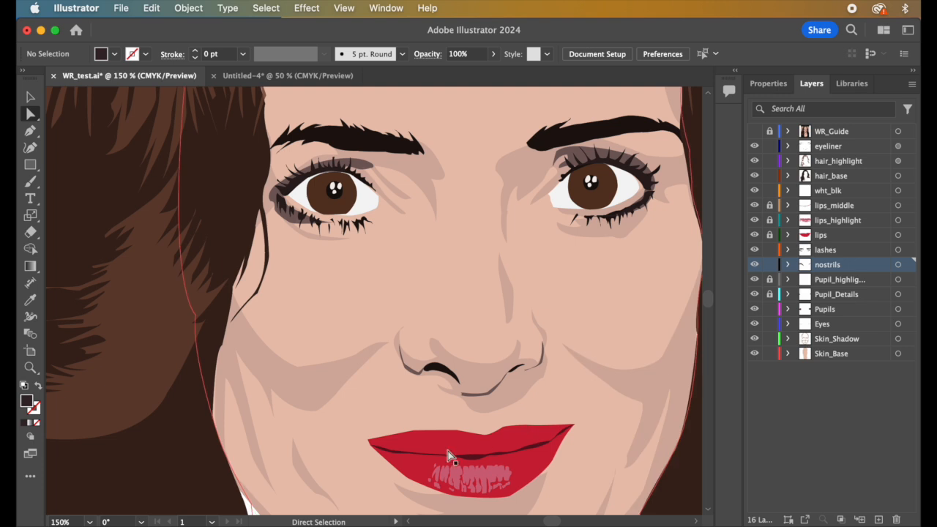
scroll(586, 366, up, 3)
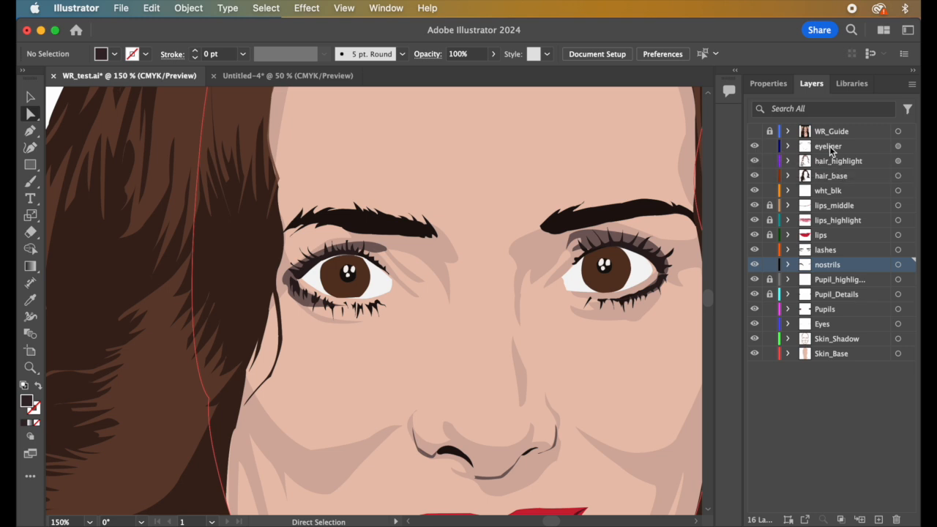
Step: Select all artwork on the eyeliner layer to check its opacity, and toggle the layer to see what it adds
click(834, 150)
click(899, 146)
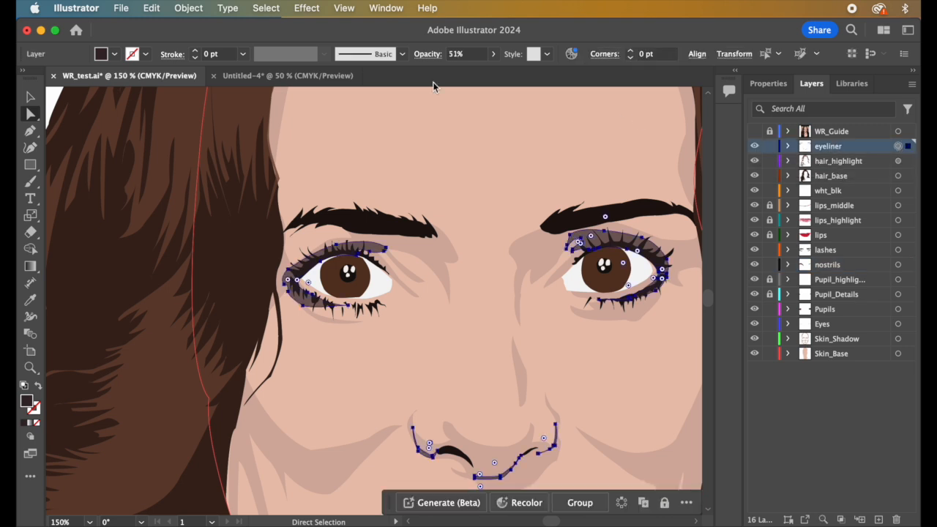
click(755, 146)
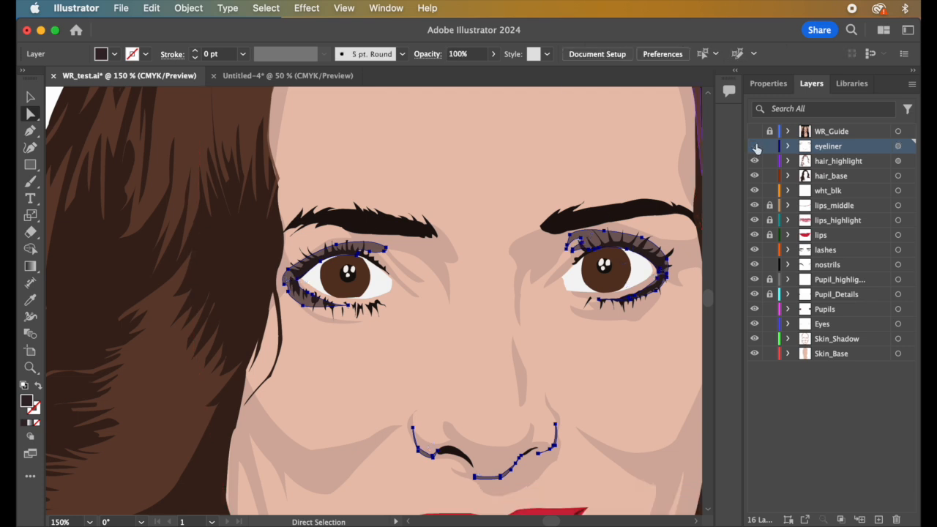
click(755, 147)
click(755, 146)
click(755, 146)
click(755, 146)
click(755, 147)
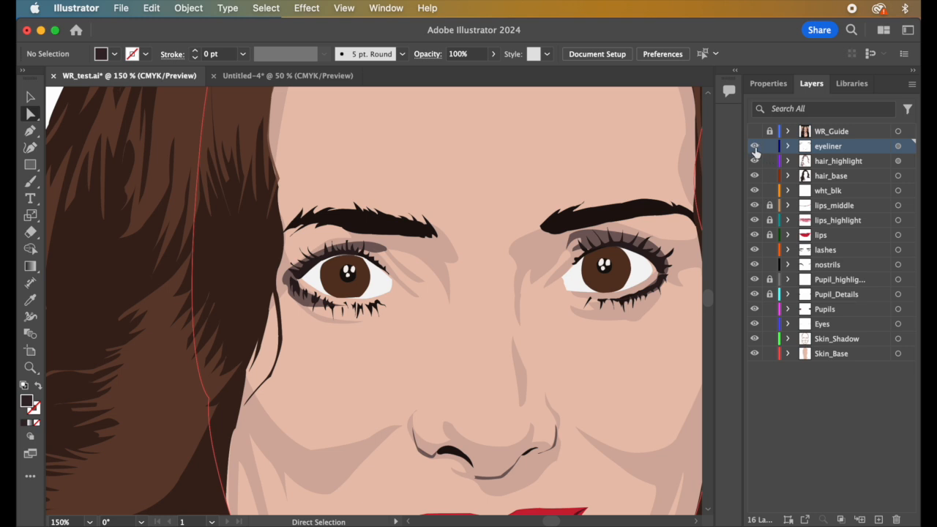
click(755, 146)
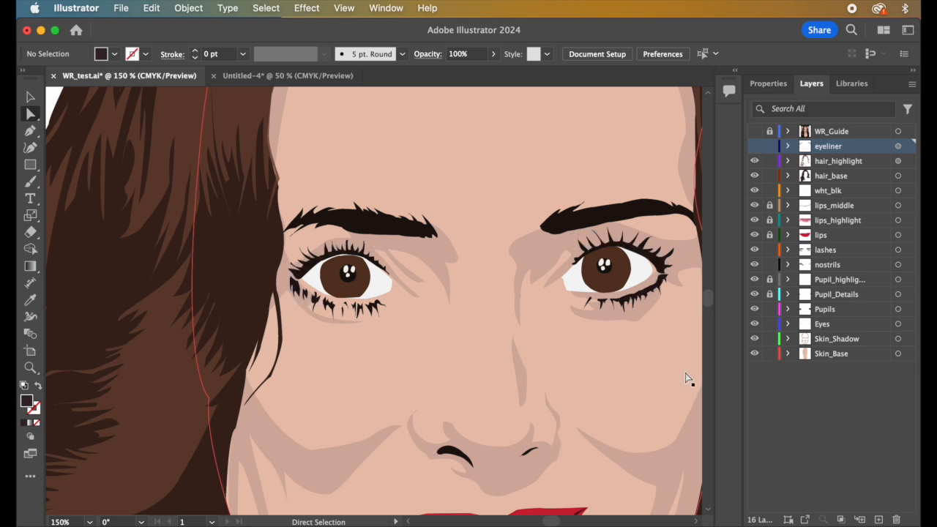
Step: Compare the whole portrait with the eyeliner layer hidden and shown
scroll(685, 373, down, 3)
scroll(498, 381, down, 4)
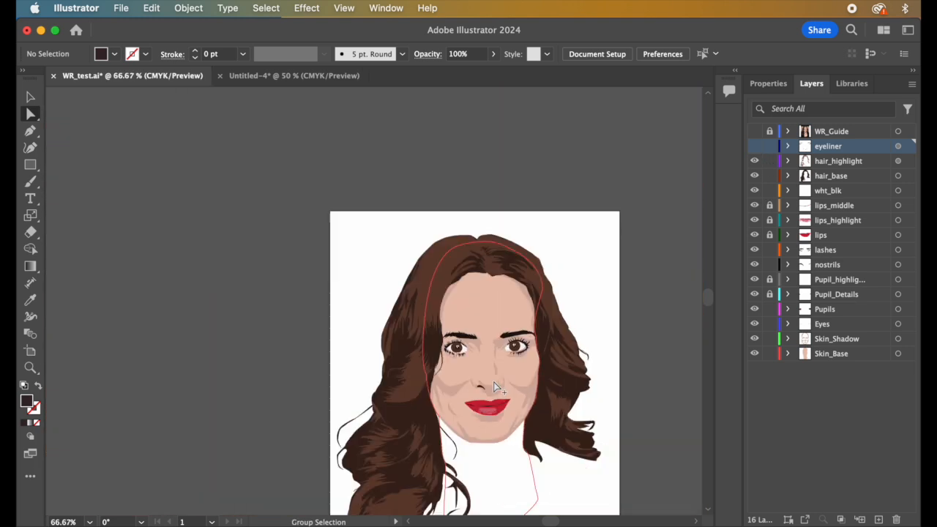
scroll(492, 382, up, 1)
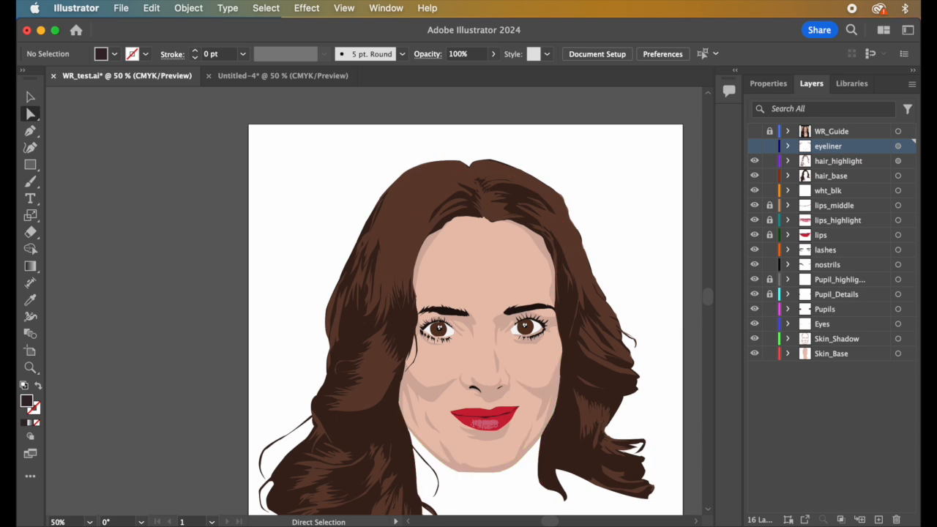
scroll(619, 411, up, 1)
scroll(619, 407, down, 1)
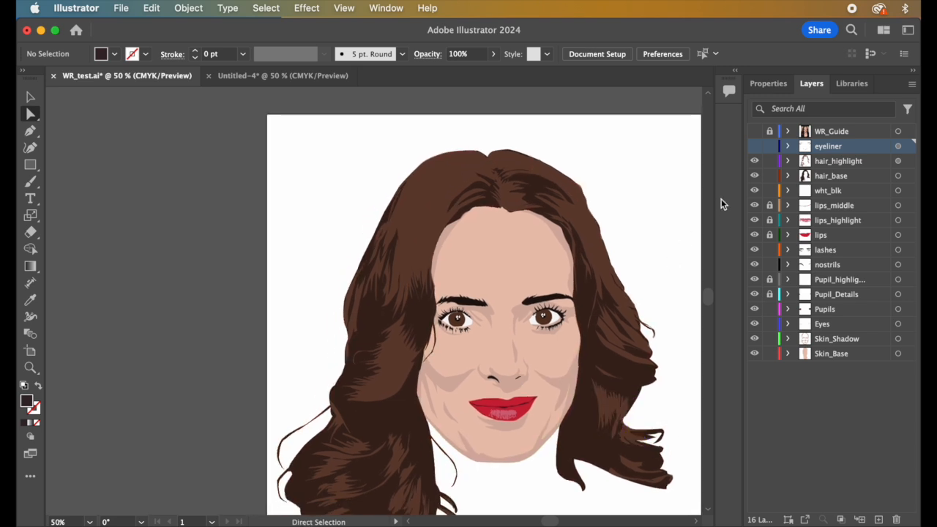
click(754, 145)
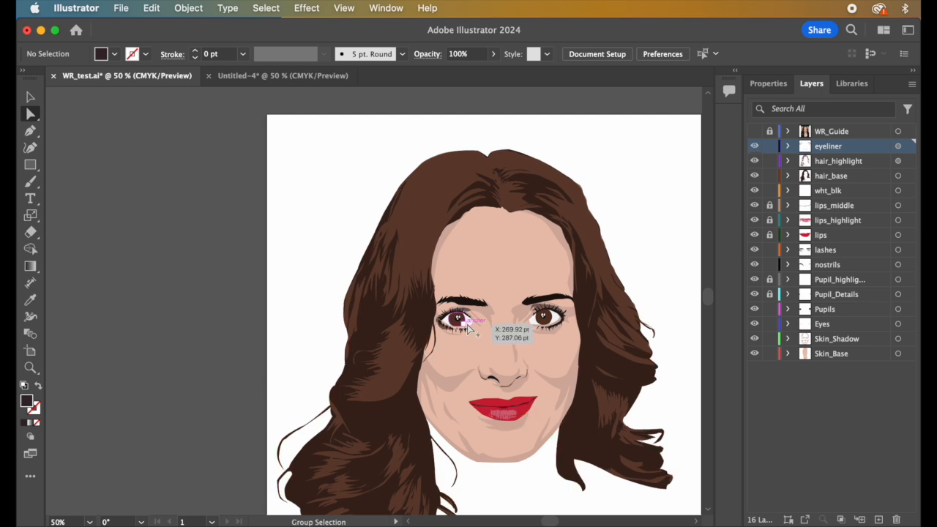
scroll(468, 313, up, 2)
scroll(469, 314, down, 2)
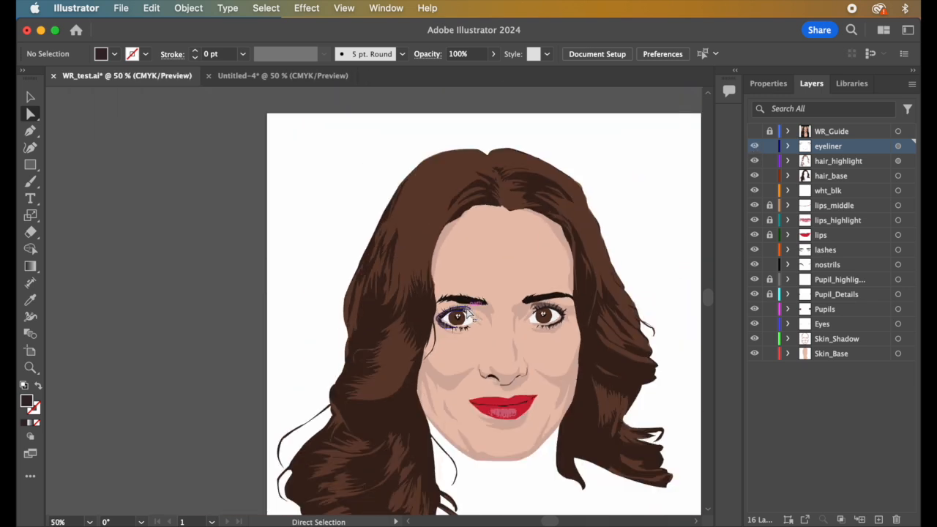
scroll(466, 307, down, 3)
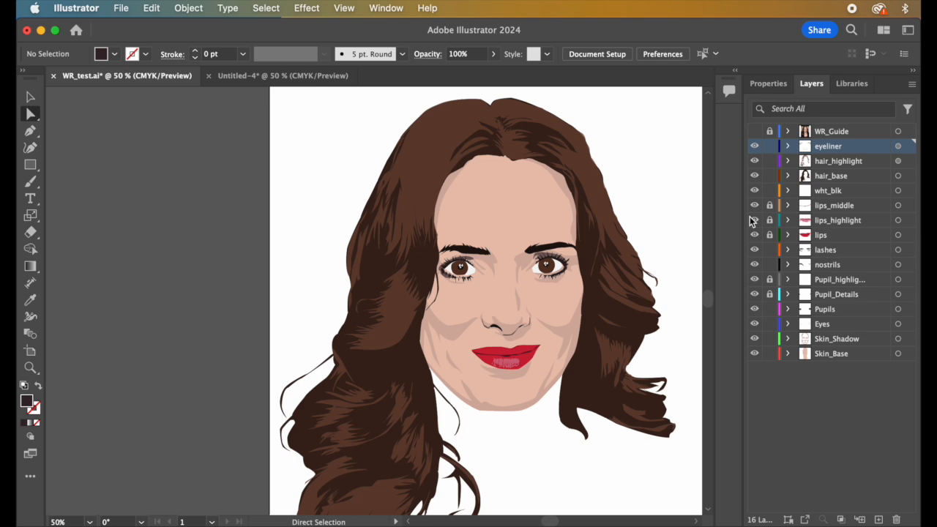
Step: Hide the hair_highlight, eyeliner and lips_highlight layers to reduce the portrait to its simpler shapes
click(754, 161)
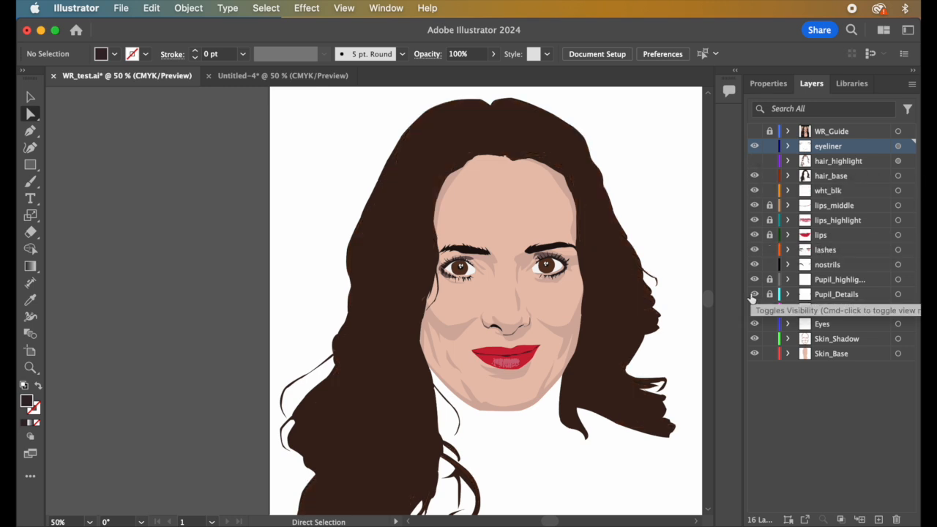
click(756, 147)
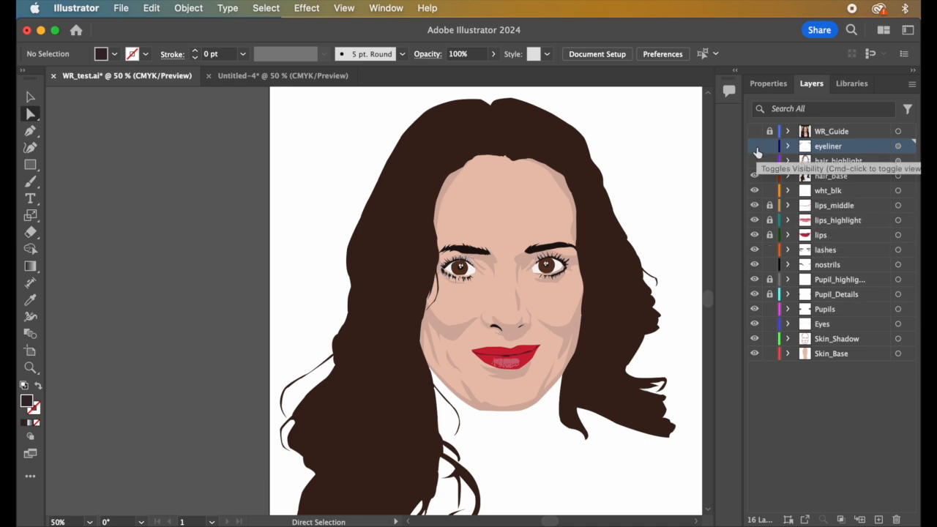
click(754, 221)
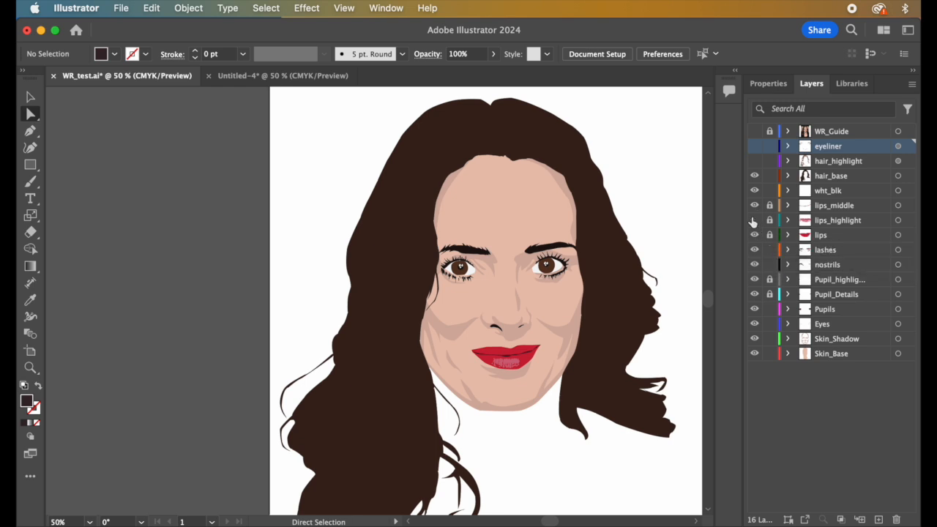
Step: Toggle the Skin_Shadow layer to compare the face with and without shadows, leave it visible, and show the WR_Guide photo
click(755, 339)
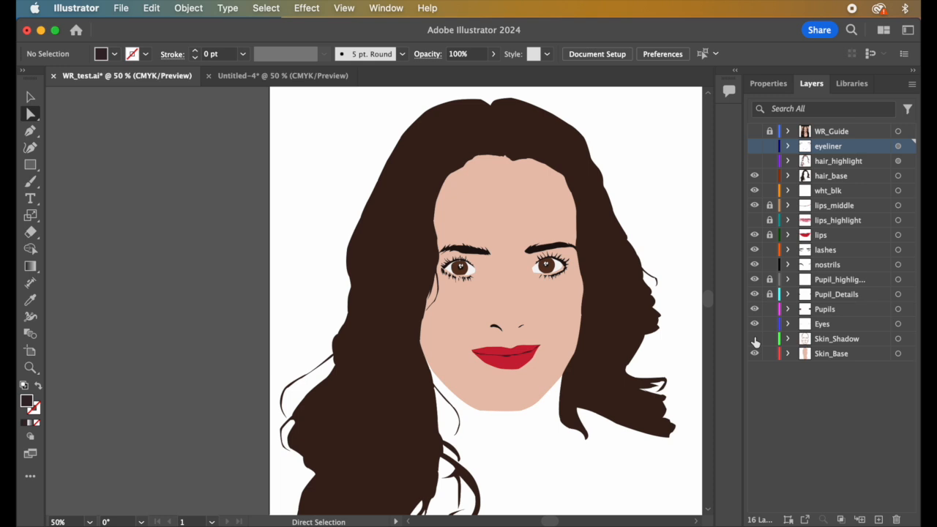
click(755, 339)
click(755, 339)
click(755, 339)
click(755, 339)
click(755, 339)
click(755, 339)
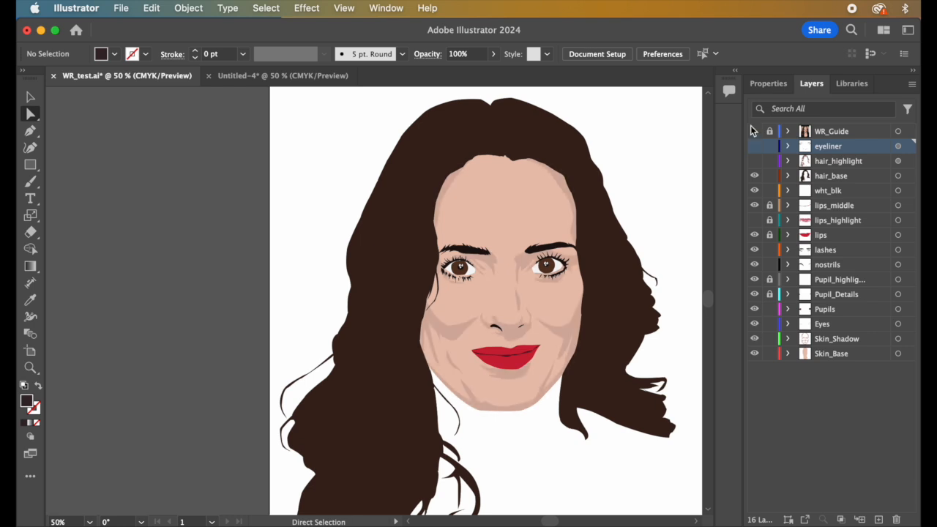
click(754, 133)
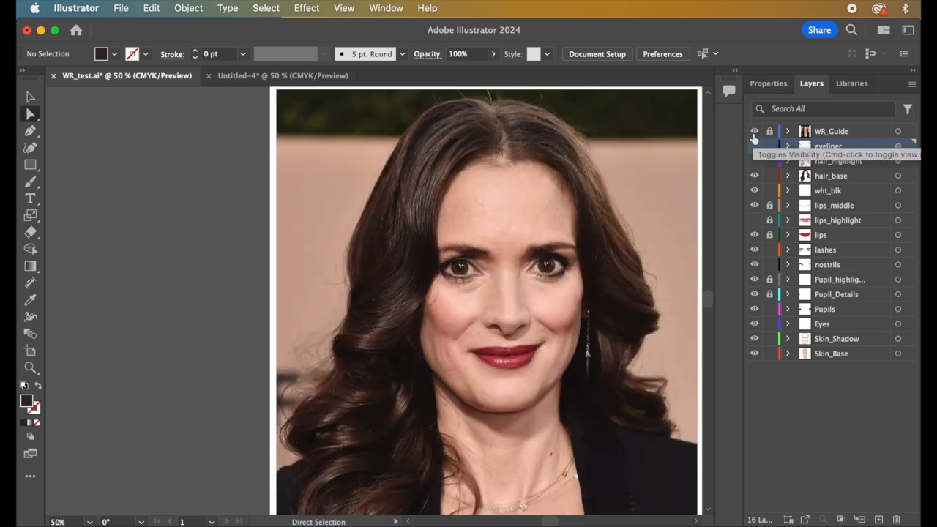
Step: Hide the WR_Guide photo and toggle the Skin_Shadow layer to compare the flat face with the shadowed one
click(754, 135)
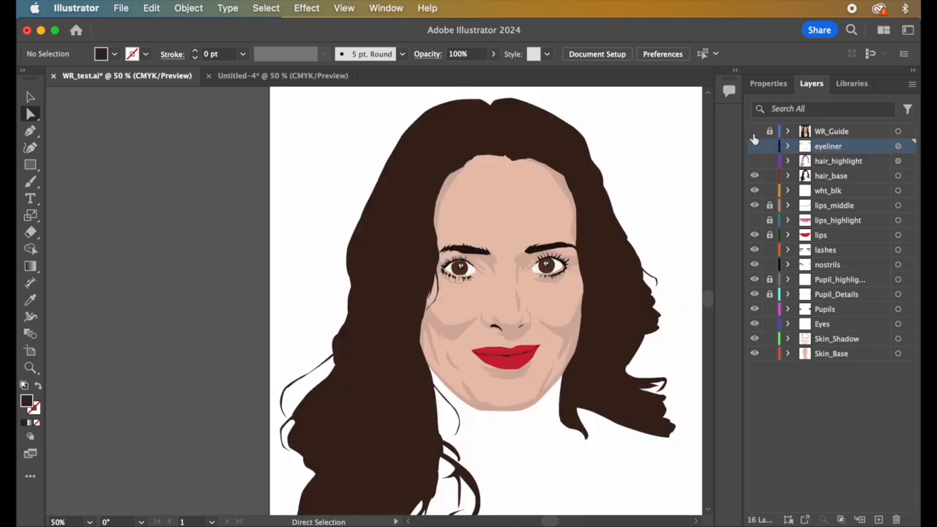
click(755, 339)
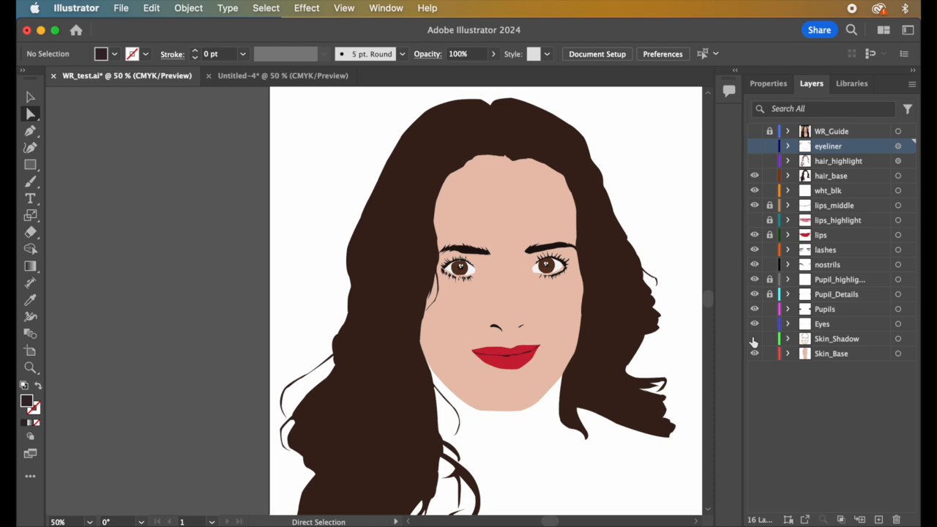
click(754, 339)
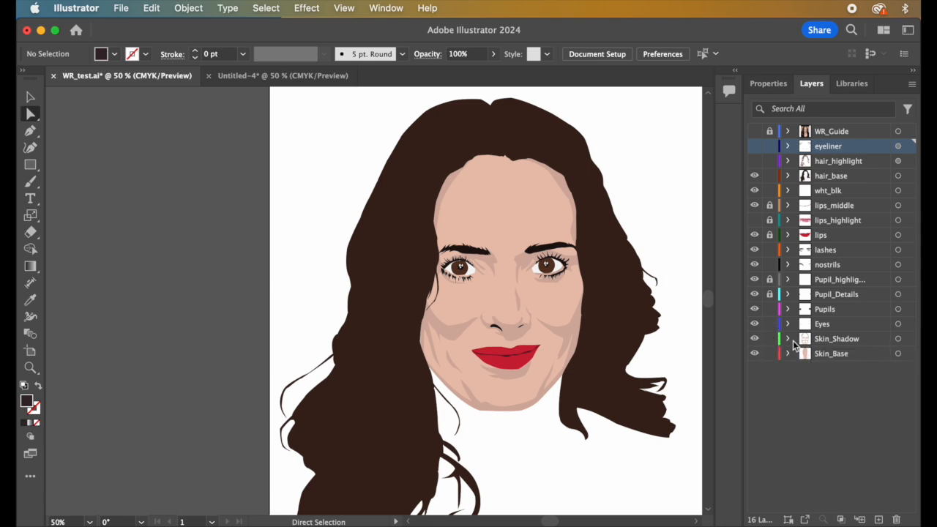
Step: Toggle the hair_highlight layer repeatedly to compare the hair with and without highlights, leaving it hidden
click(755, 161)
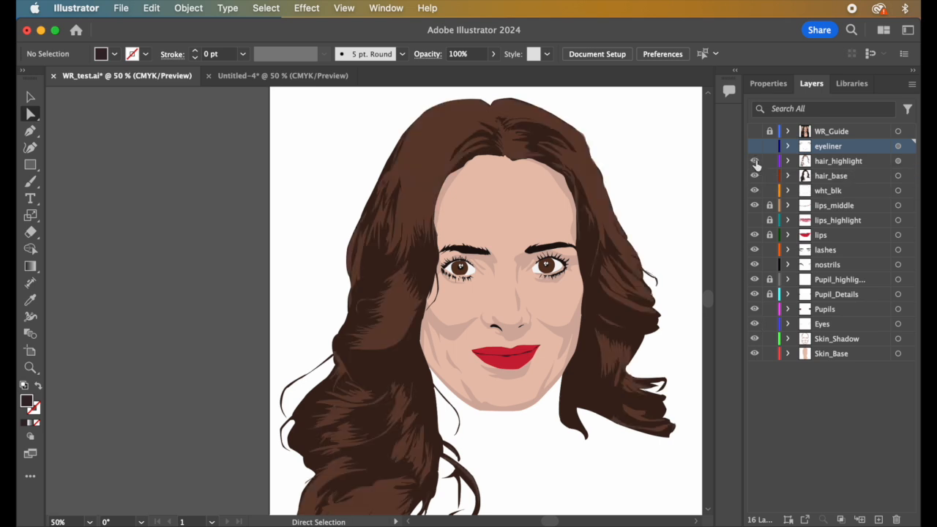
click(755, 162)
click(755, 161)
click(755, 161)
click(755, 162)
click(755, 161)
Step: Hide the hair_base, wht_blk and lips_middle layers to examine the bare head, and show wht_blk and hair_base again
click(755, 176)
click(755, 191)
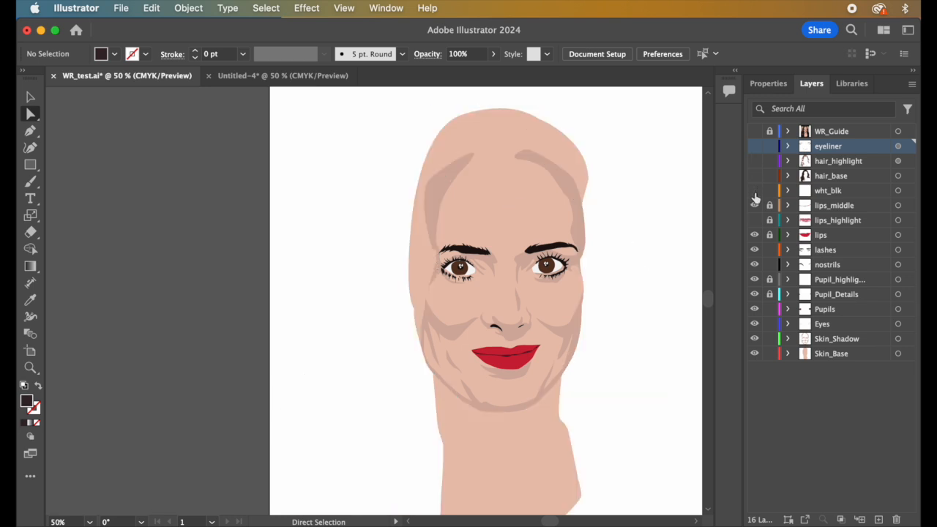
click(755, 205)
click(755, 190)
click(755, 176)
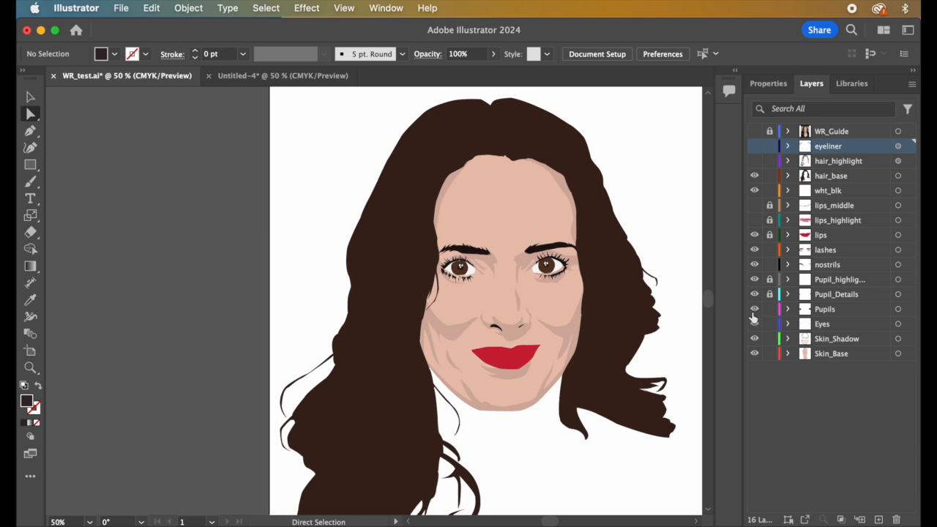
Step: Hide the Pupil_Details and Pupil_highlight layers and restore them one at a time to examine how the eyes are built up
drag(755, 295, 754, 279)
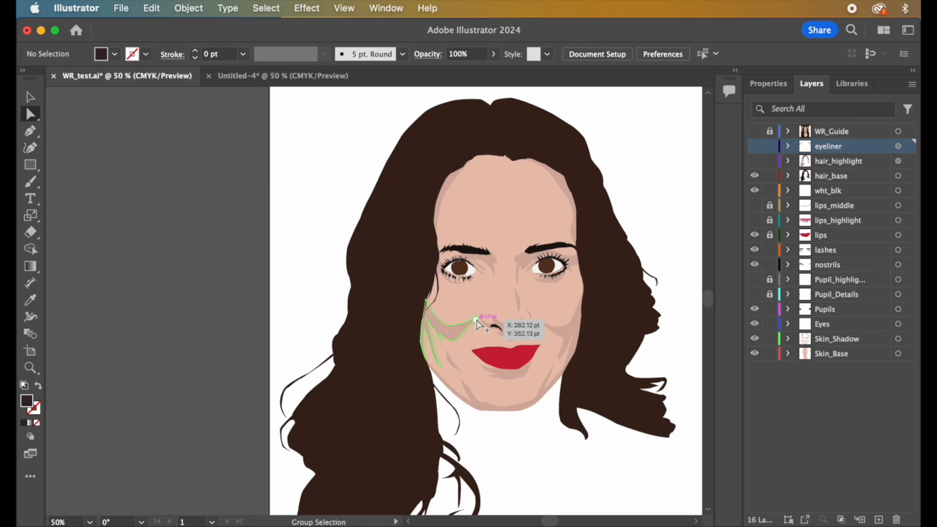
scroll(483, 328, up, 1)
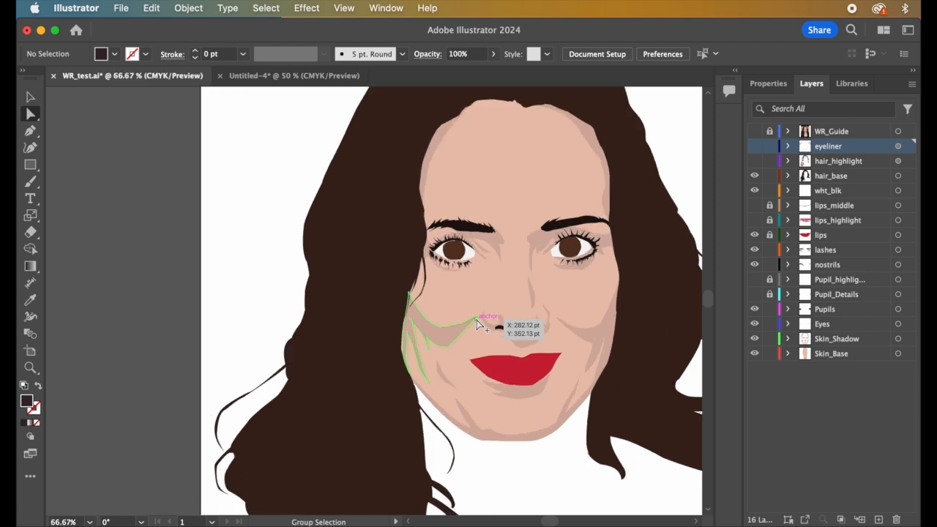
click(755, 294)
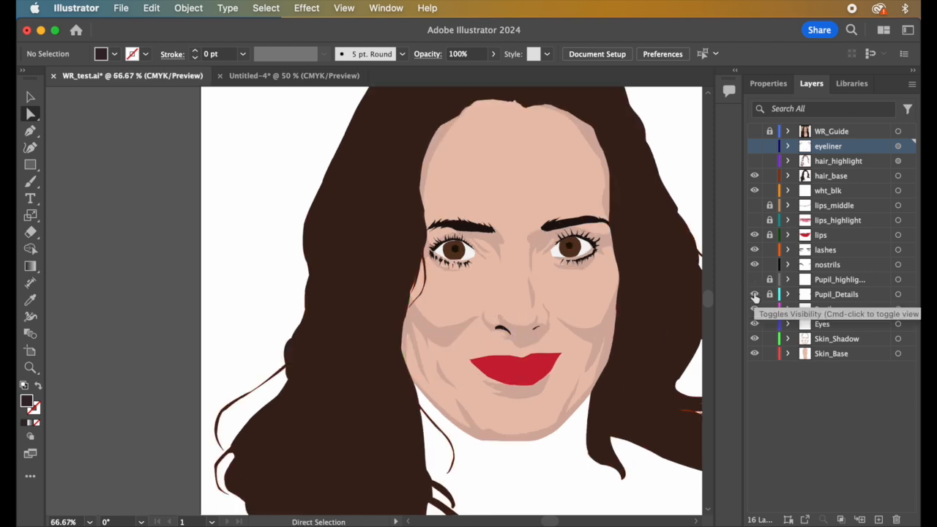
click(755, 281)
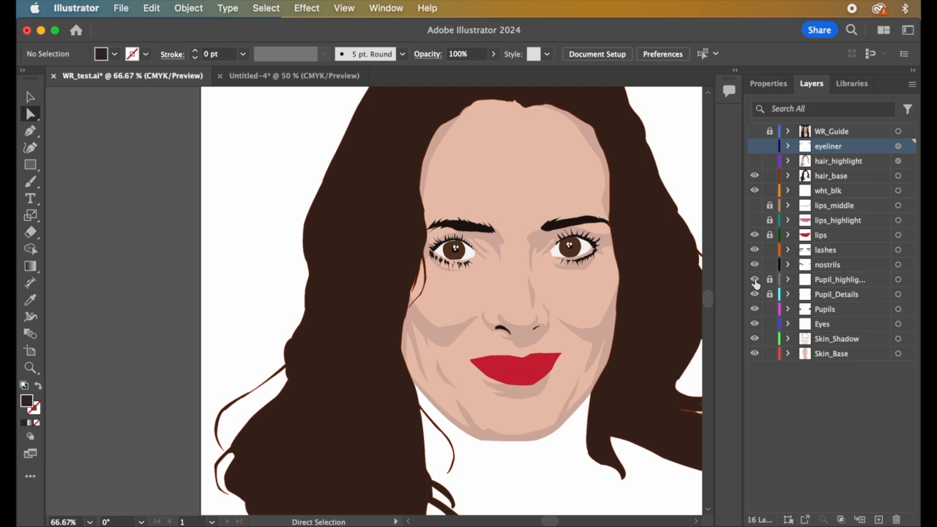
click(755, 281)
click(755, 296)
click(755, 296)
click(755, 280)
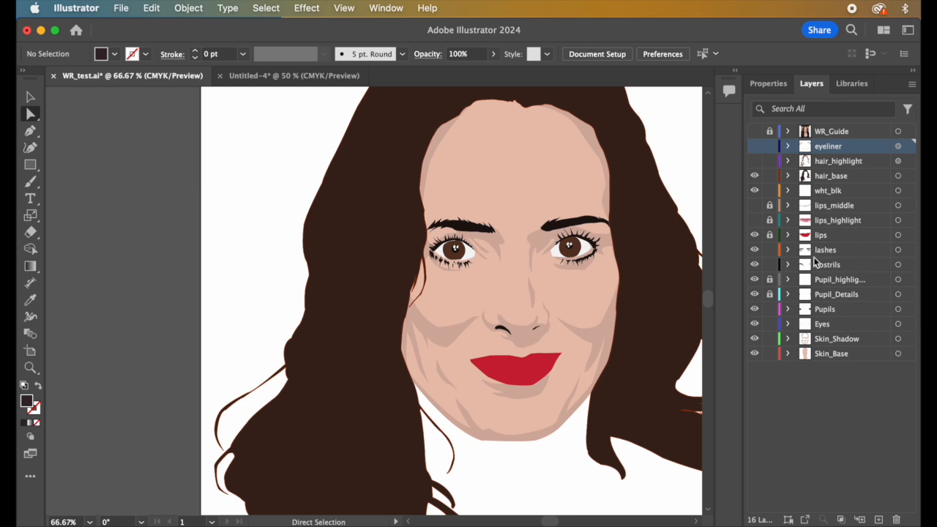
Step: Toggle the lashes layer to compare the eyes and brows with and without it, leaving it visible
click(754, 252)
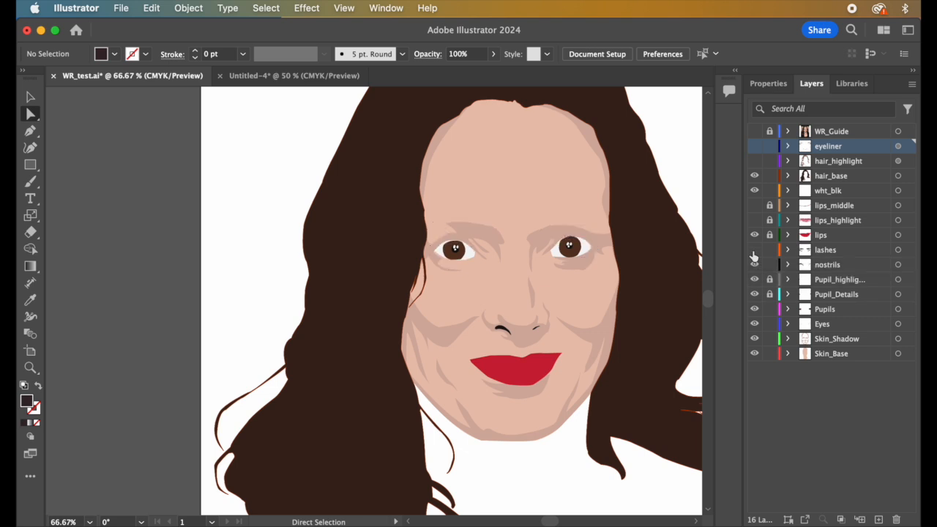
click(755, 251)
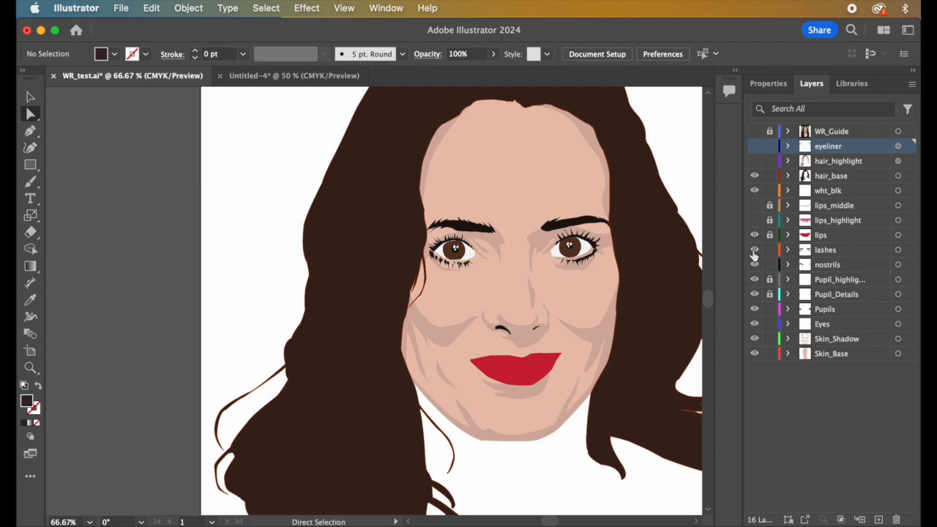
click(755, 251)
click(755, 251)
click(754, 252)
click(754, 252)
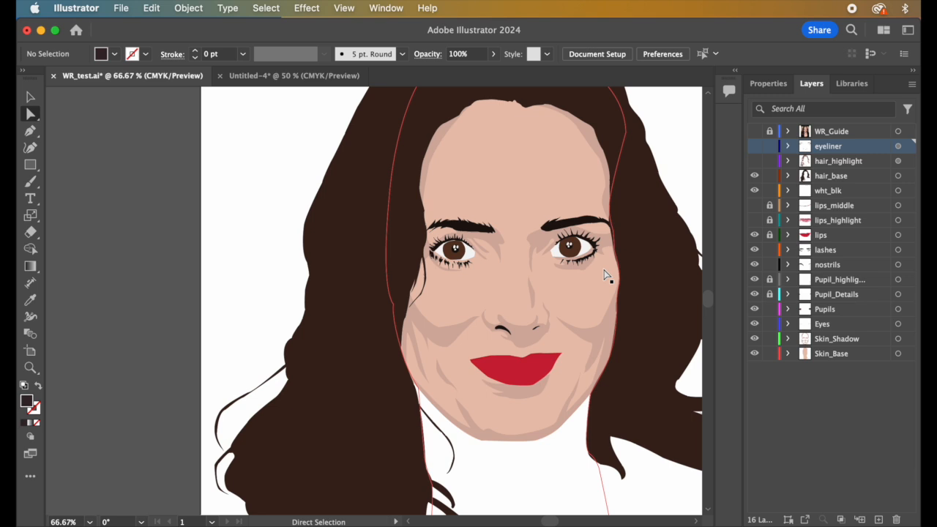
Step: Examine the lips_middle line with the lips layer hidden, restore the lips, and compare the portrait with the WR_Guide photo
click(754, 235)
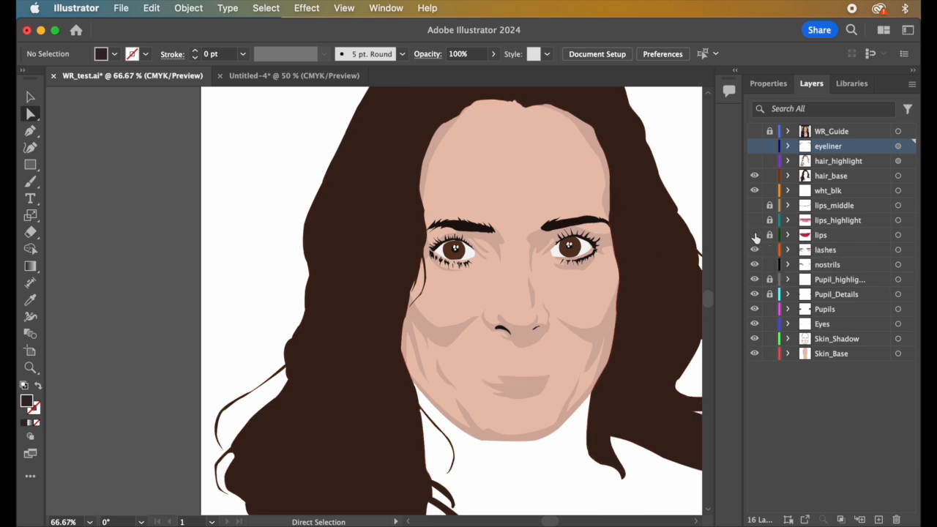
click(754, 205)
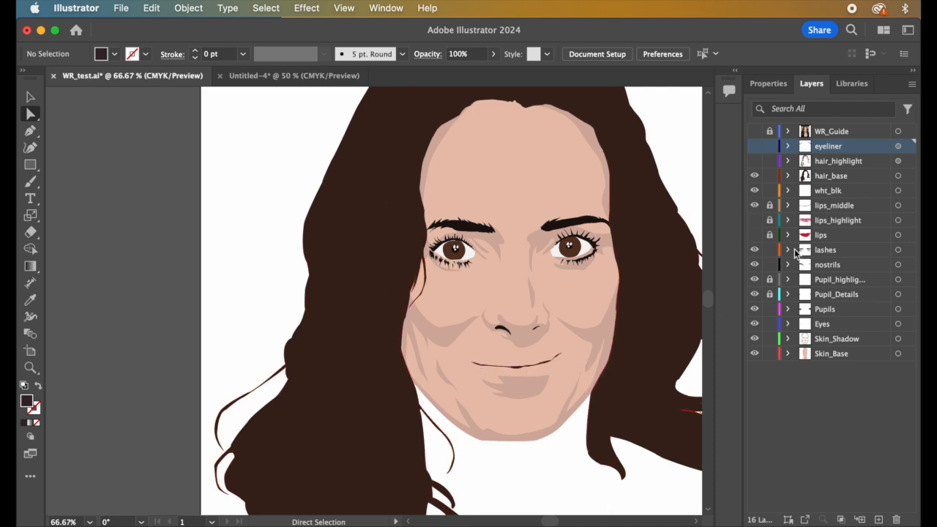
click(755, 238)
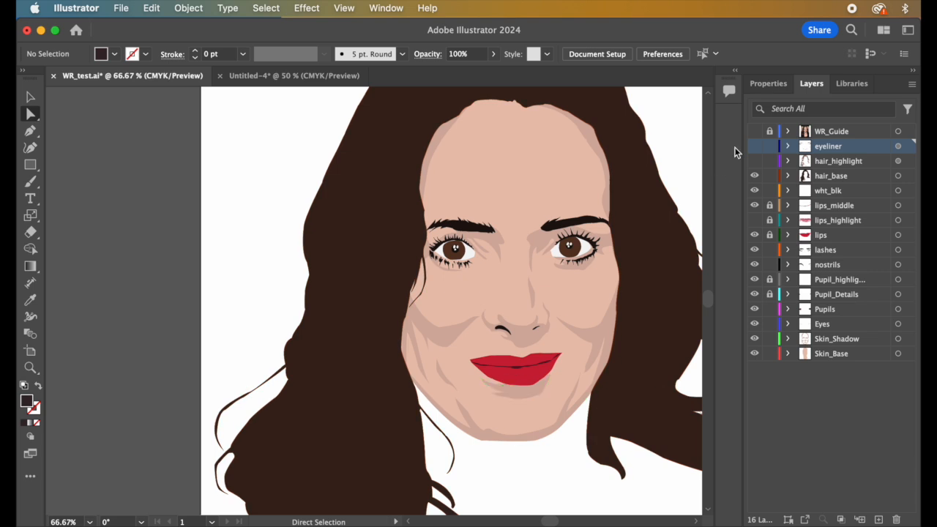
click(755, 132)
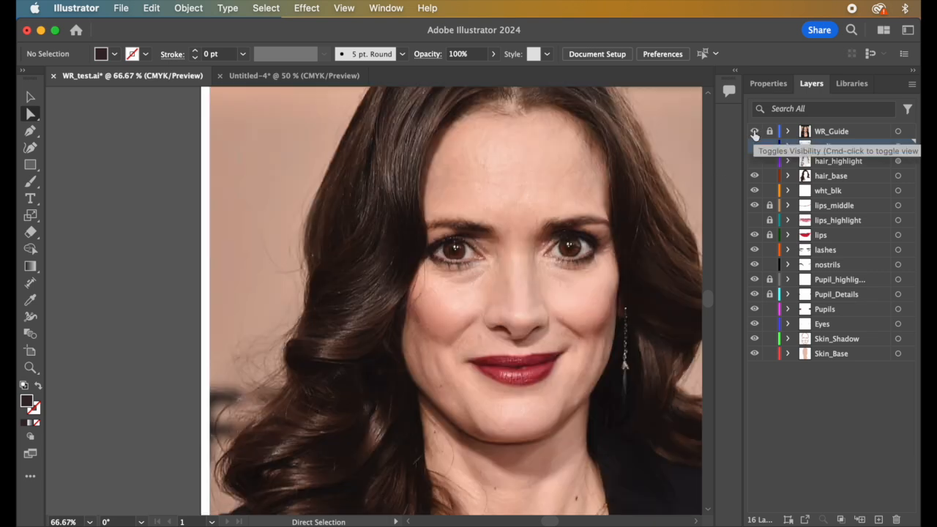
click(755, 132)
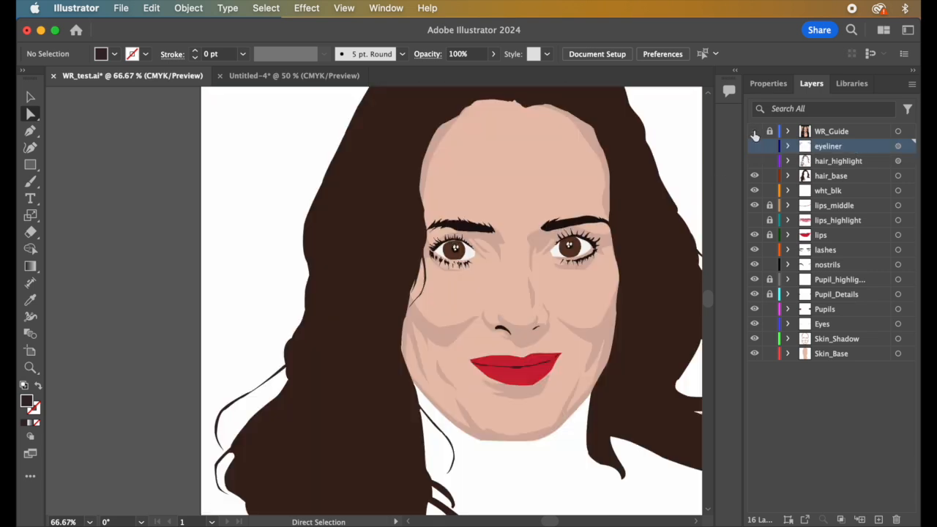
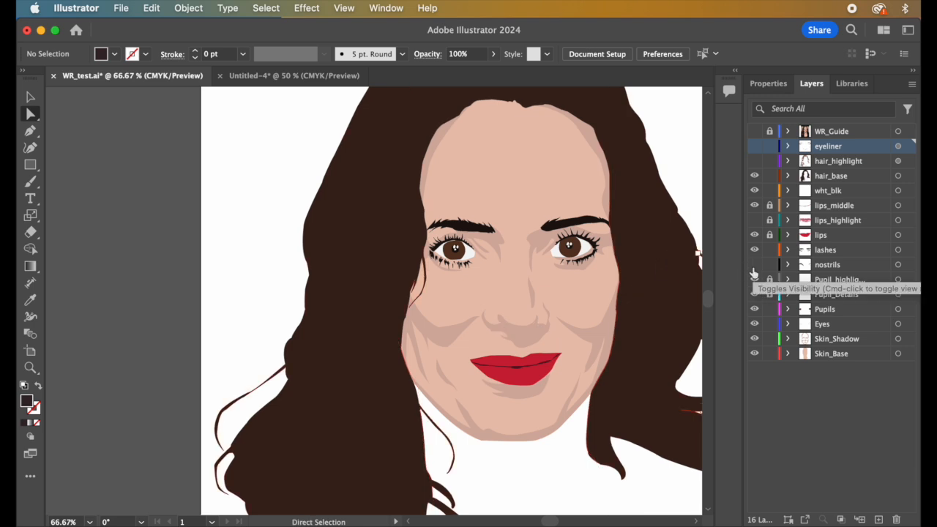
Step: Restore the nostrils layer and compare the nose and mouth up close with the WR_Guide photo
click(754, 266)
key(z)
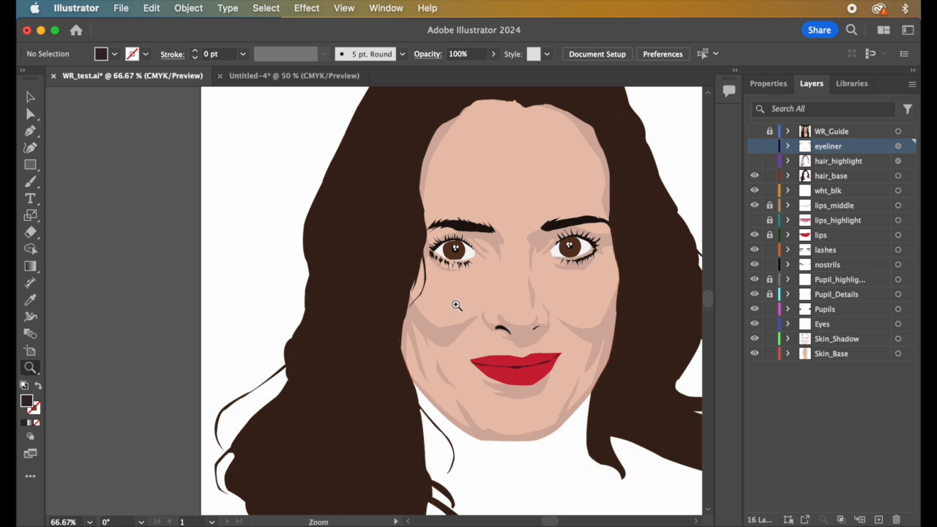
click(504, 330)
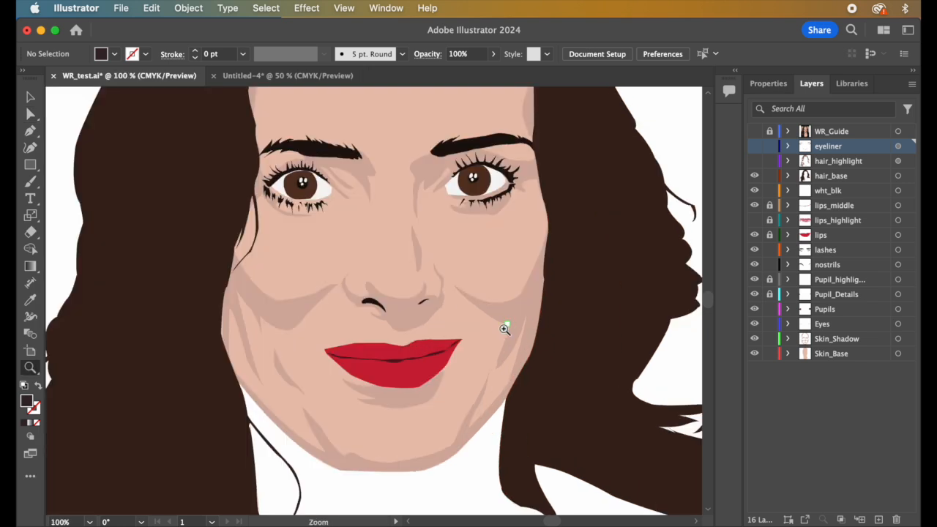
click(754, 132)
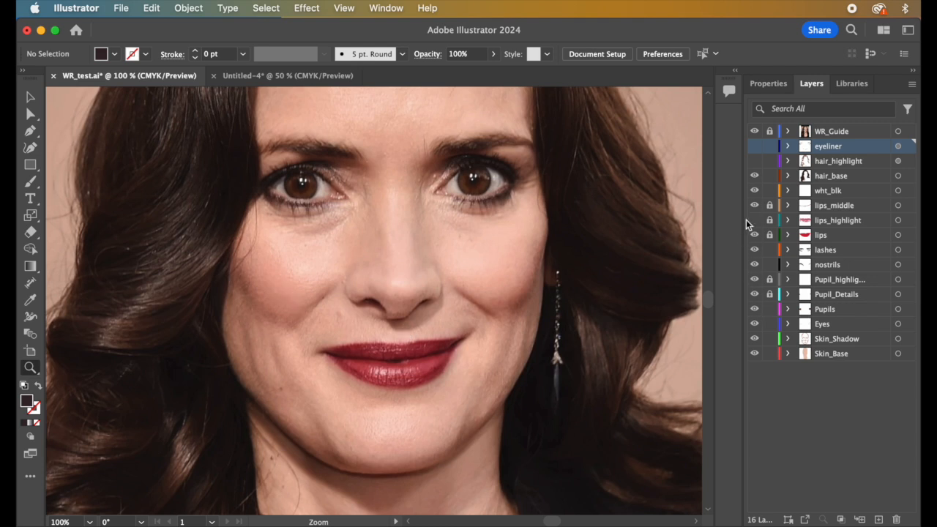
click(755, 219)
click(755, 132)
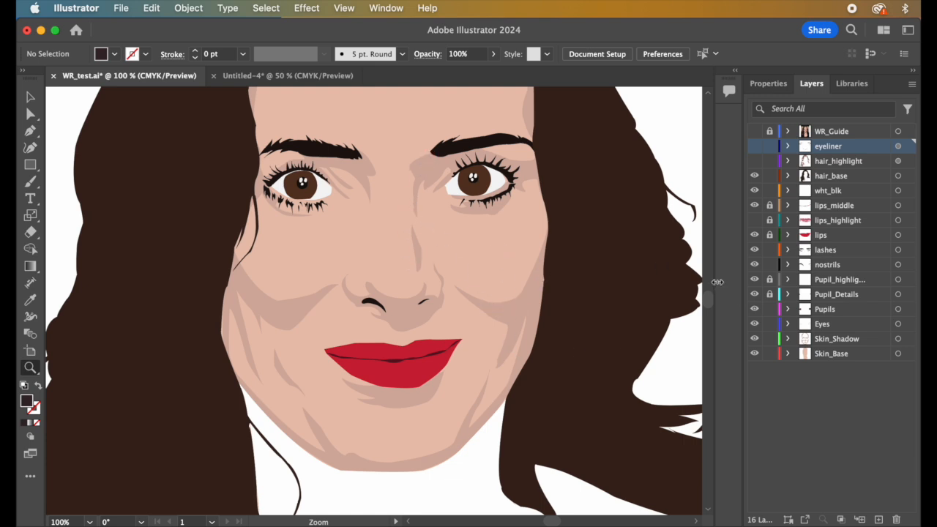
Step: Toggle the Skin_Shadow layer to study the facial shadows, leave it hidden, and show the WR_Guide photo for comparison
click(754, 340)
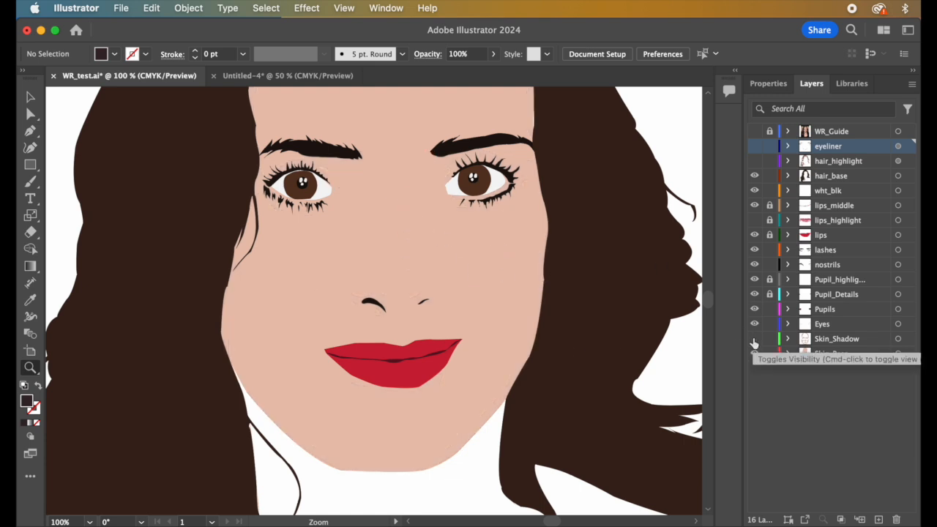
click(754, 340)
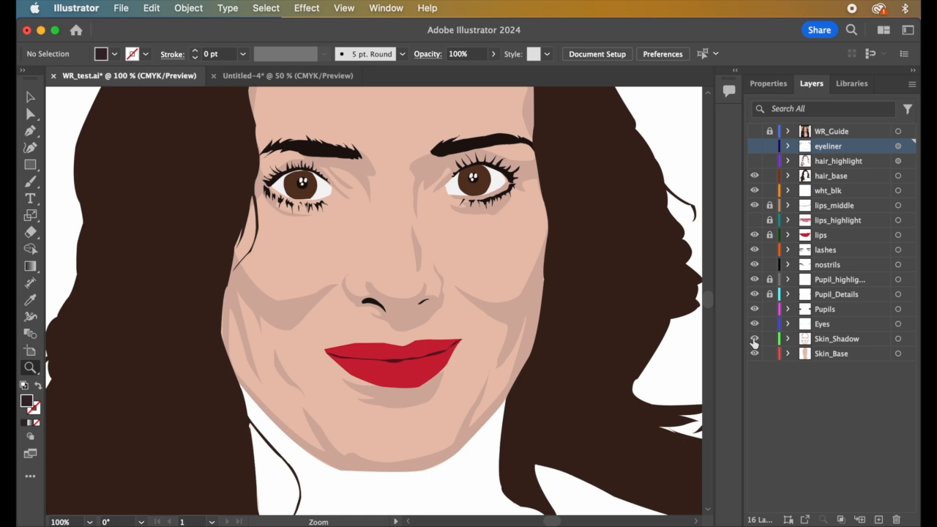
click(754, 340)
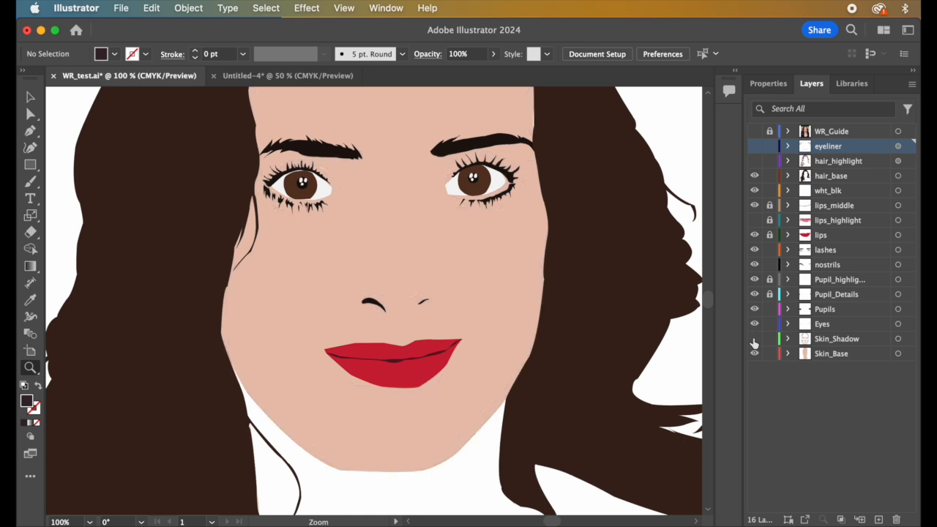
click(754, 131)
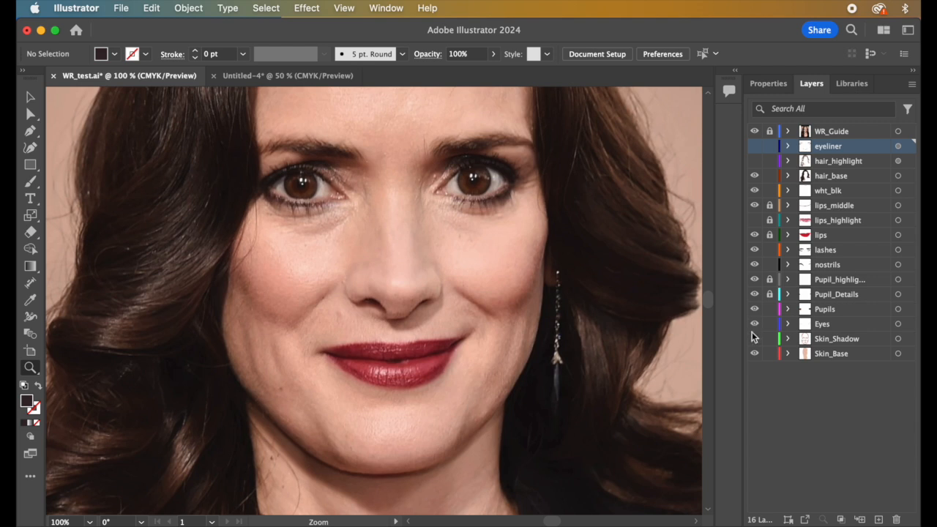
Step: Show the Skin_Shadow, hair_highlight and eyeliner layers, hide the WR_Guide photo, and review the face up close and as a whole
click(754, 160)
click(755, 132)
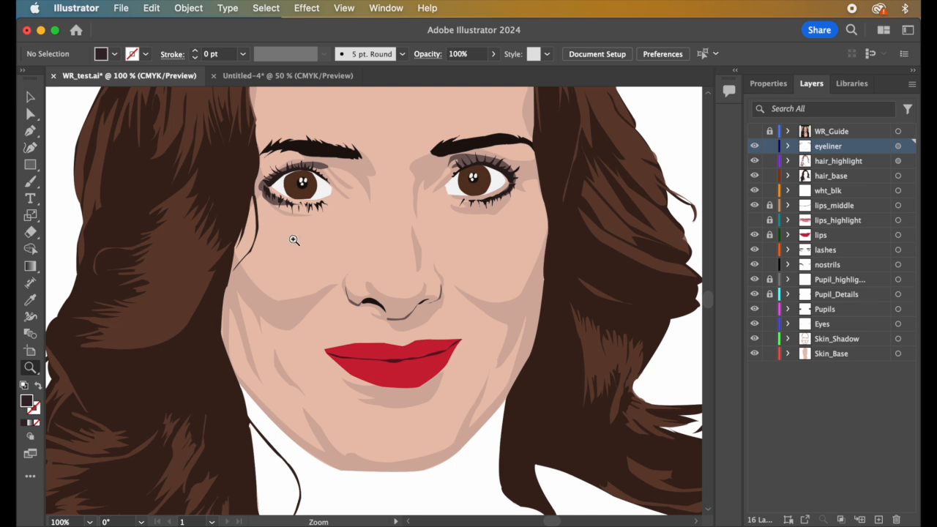
scroll(396, 292, up, 1)
scroll(396, 293, up, 2)
scroll(395, 292, left, 1)
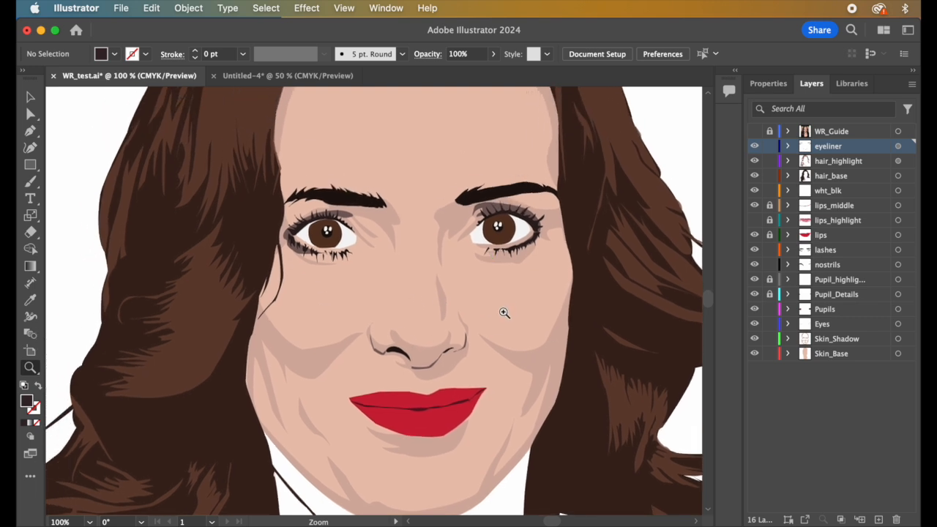
scroll(504, 313, up, 2)
scroll(504, 313, left, 2)
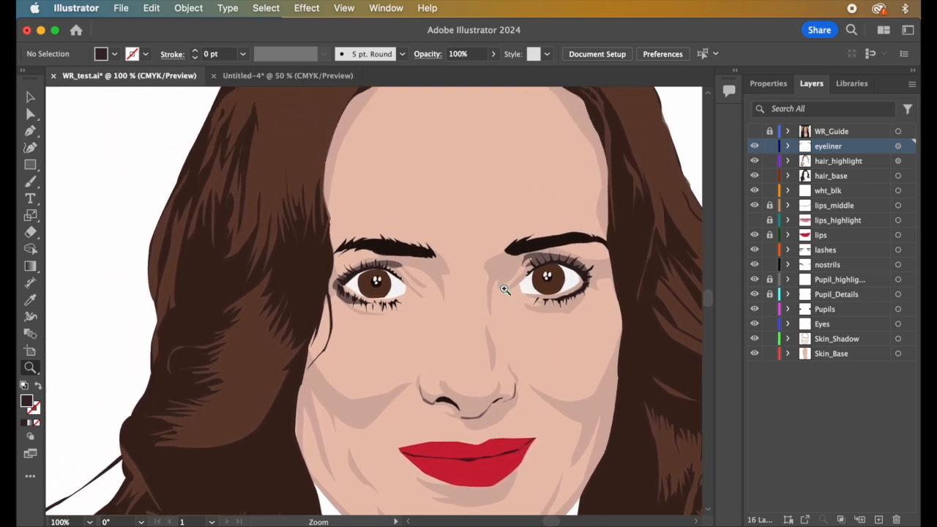
scroll(505, 293, down, 2)
scroll(505, 296, left, 2)
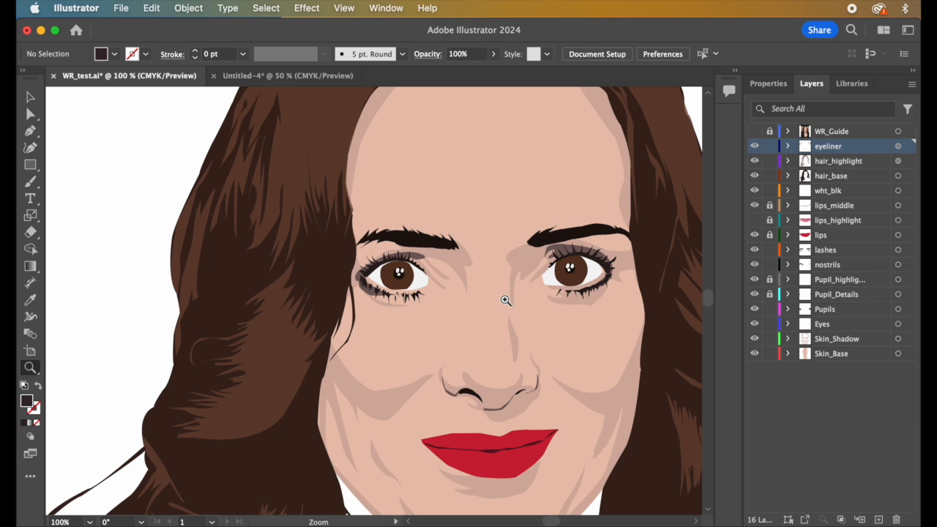
alt+click(505, 299)
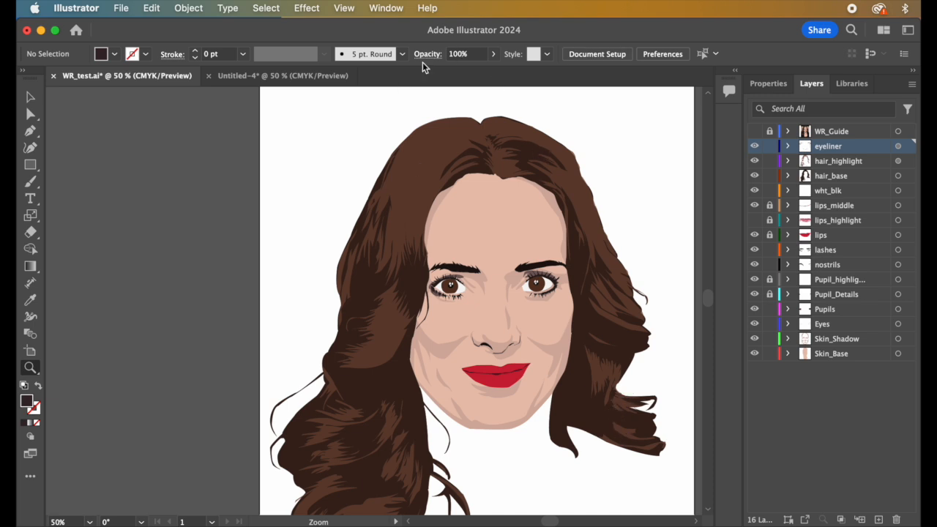
Step: In the Untitled-4 document, show skin_base_layer and hair_base_layer and add a new layer directly above skin_base_layer
click(305, 77)
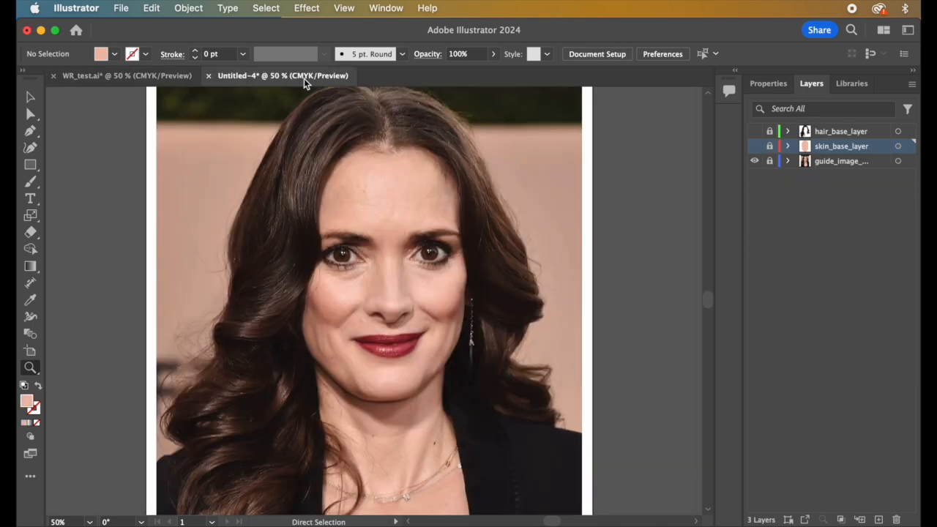
click(754, 146)
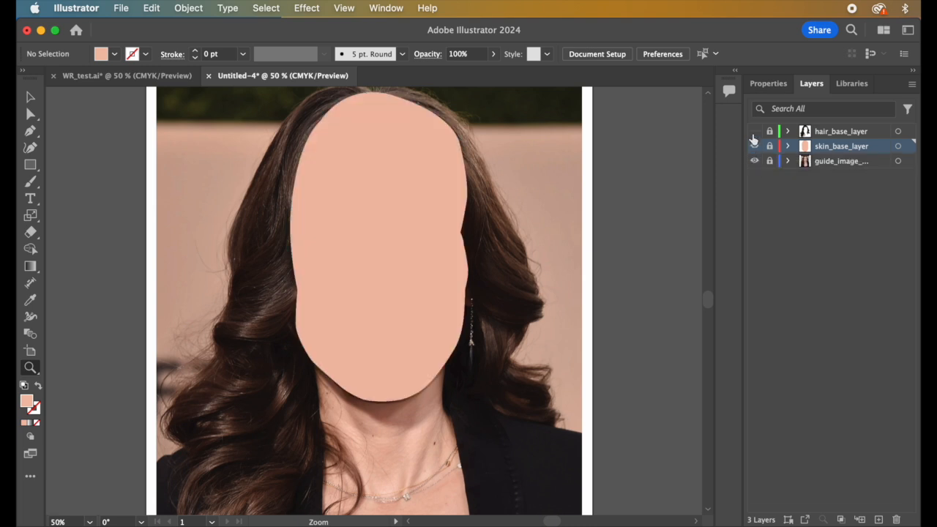
click(754, 131)
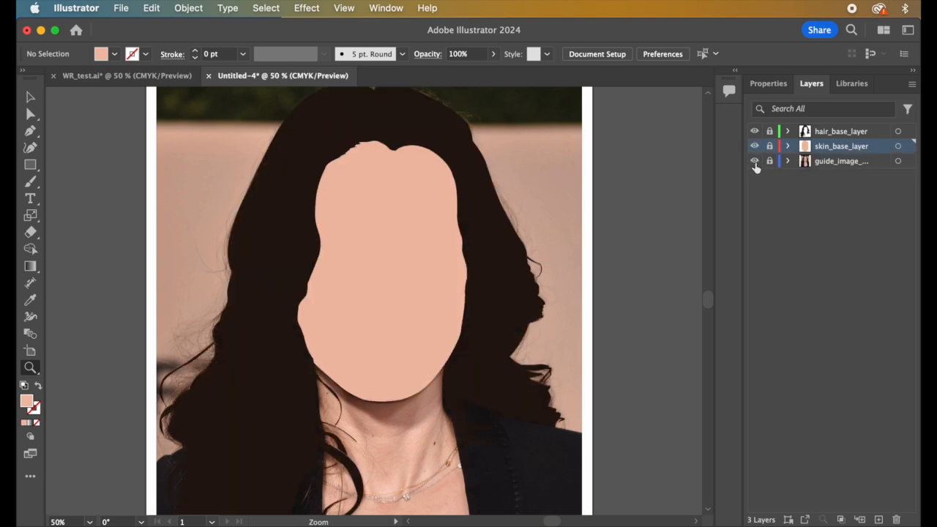
click(879, 519)
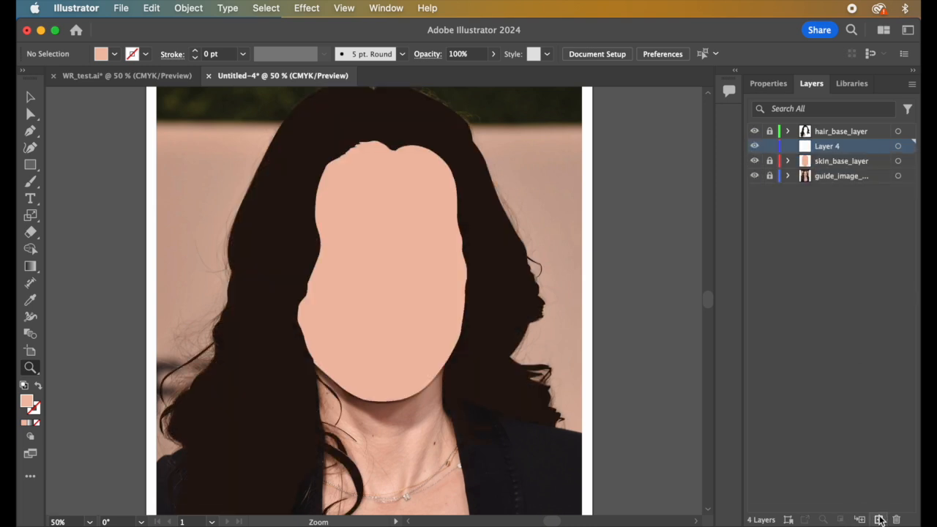
double_click(840, 150)
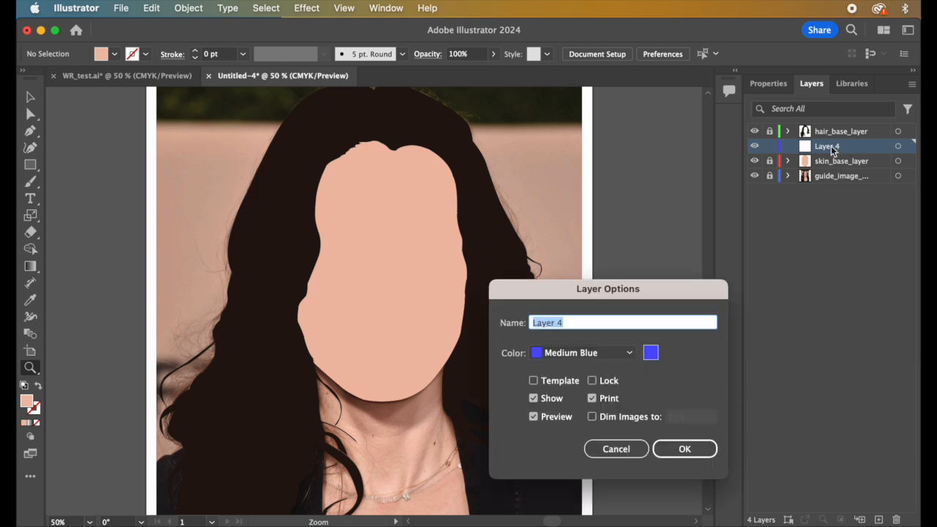
click(613, 451)
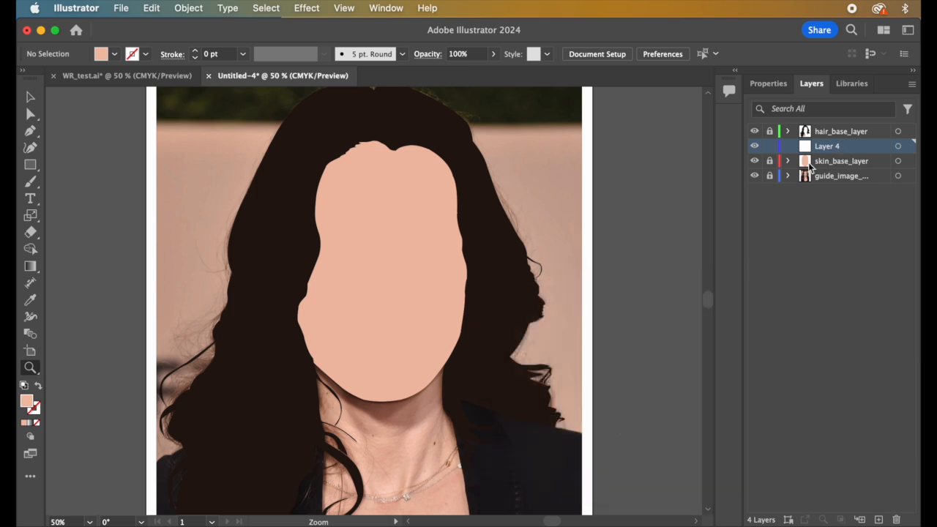
drag(832, 153, 832, 132)
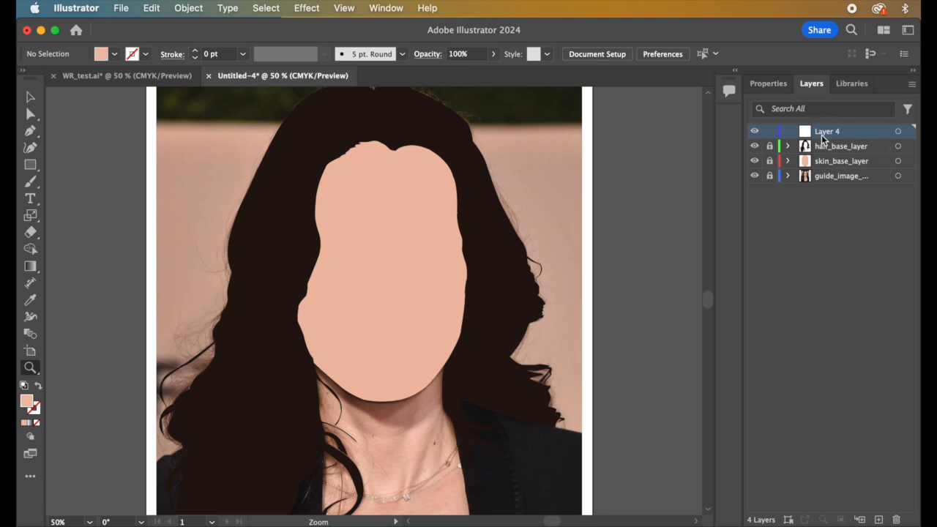
mouse_move(825, 134)
mouse_down()
mouse_move(825, 165)
mouse_move(828, 150)
mouse_up()
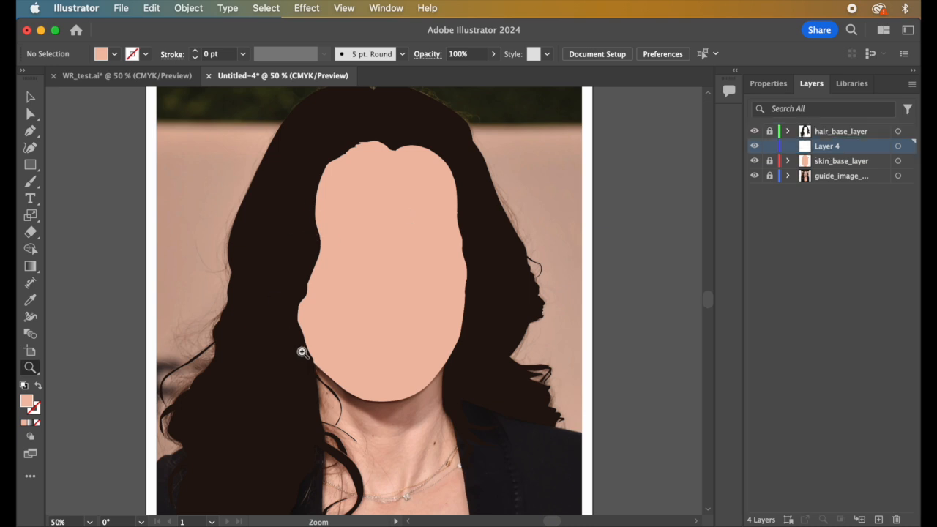
Step: Rename the new layer between the hair and skin bases as skin_shadow_layer
double_click(833, 150)
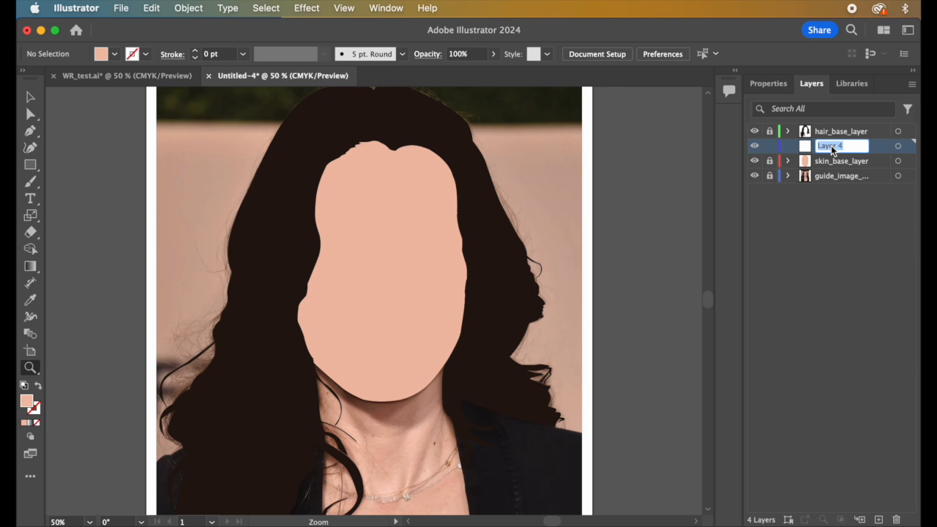
text(skin_shadow_layer)
key(Return)
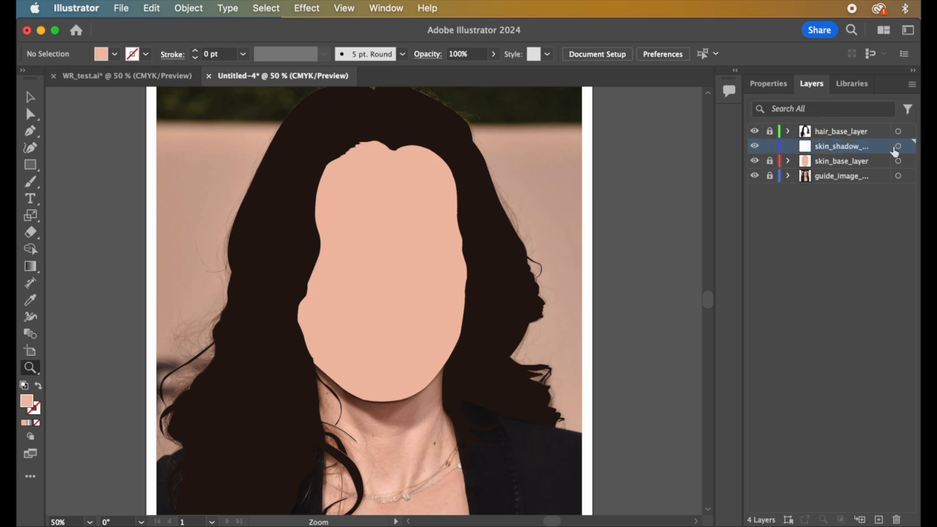
Step: Target skin_shadow_layer, set the fill to a darker skin tone, D6AC9D, and set the layer's opacity to 70%
click(898, 147)
click(30, 299)
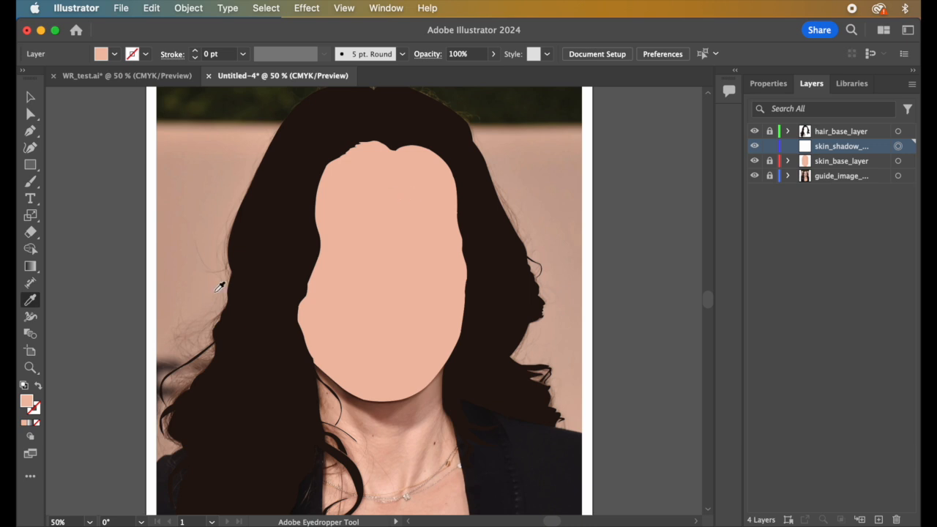
double_click(26, 405)
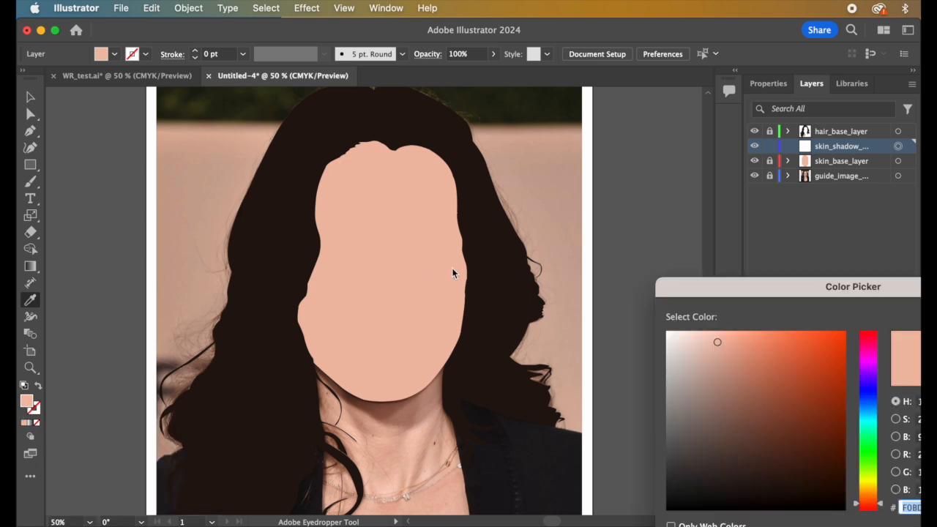
drag(736, 286, 562, 200)
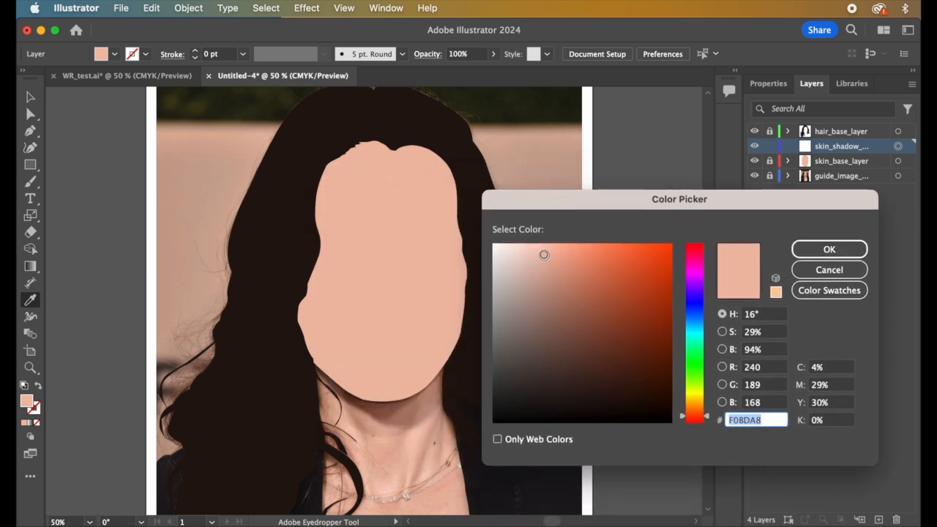
drag(565, 202, 591, 213)
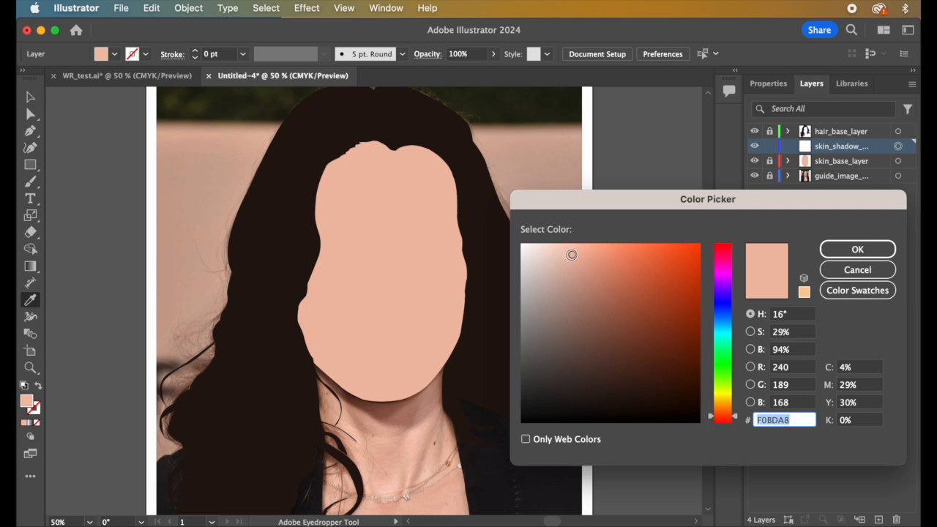
text(EDBCAB)
drag(571, 254, 575, 270)
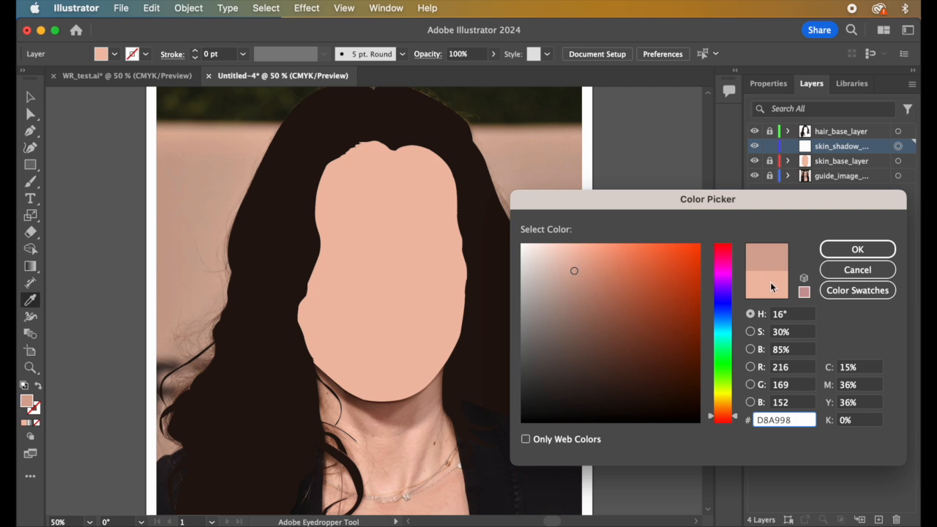
mouse_move(575, 272)
mouse_down()
mouse_move(575, 317)
mouse_move(573, 264)
mouse_move(564, 262)
mouse_move(571, 272)
mouse_up()
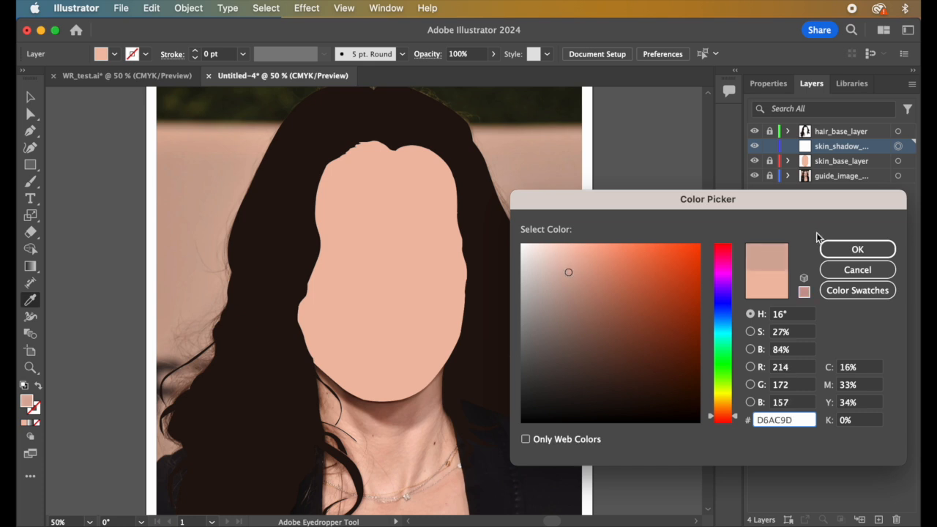
click(842, 250)
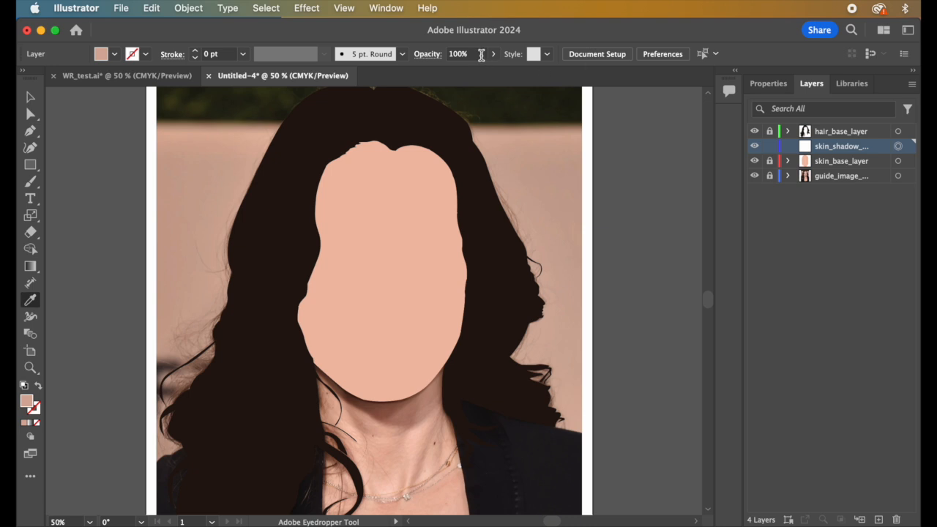
click(481, 56)
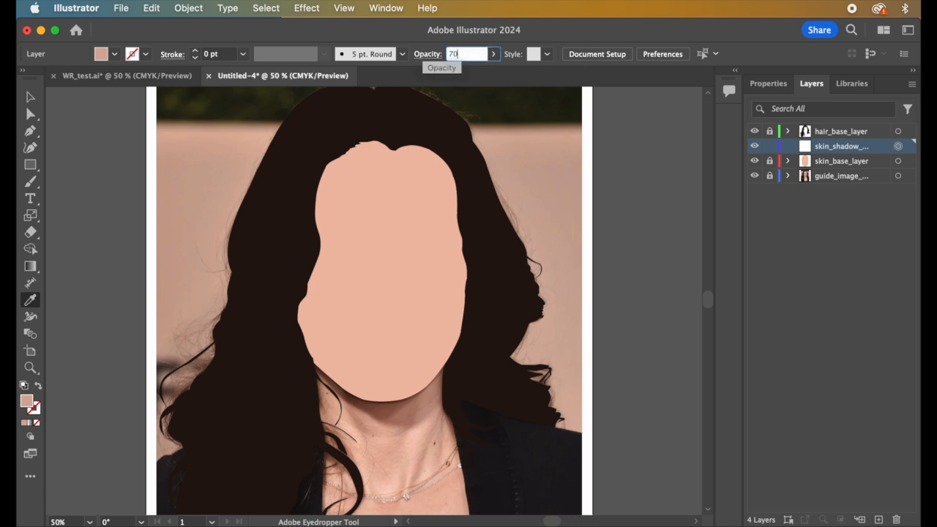
key(Return)
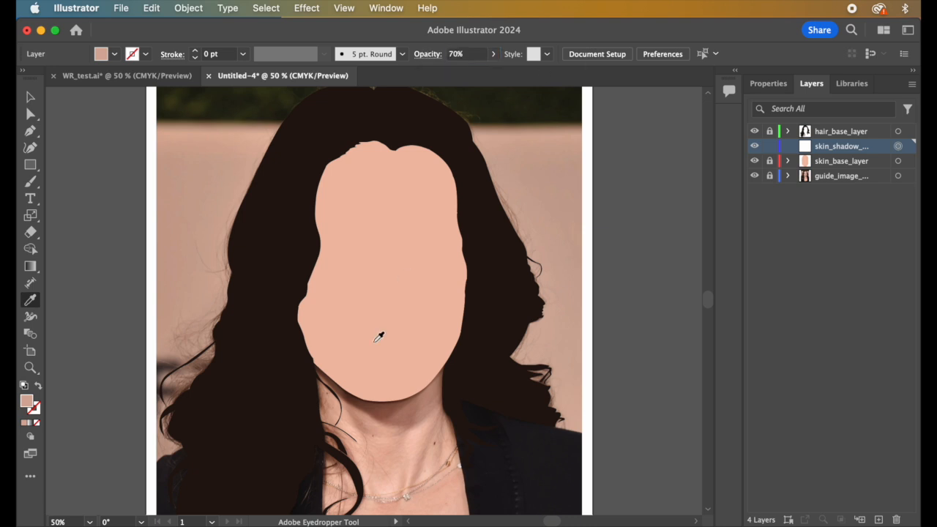
Step: Hide hair_base_layer and skin_base_layer to expose the face in the guide photo for tracing
click(755, 132)
click(755, 161)
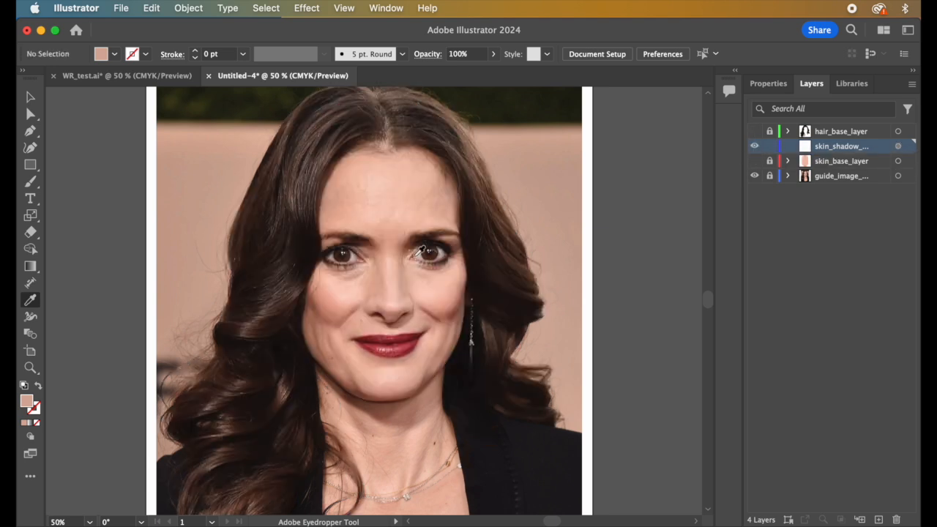
key(z)
click(425, 323)
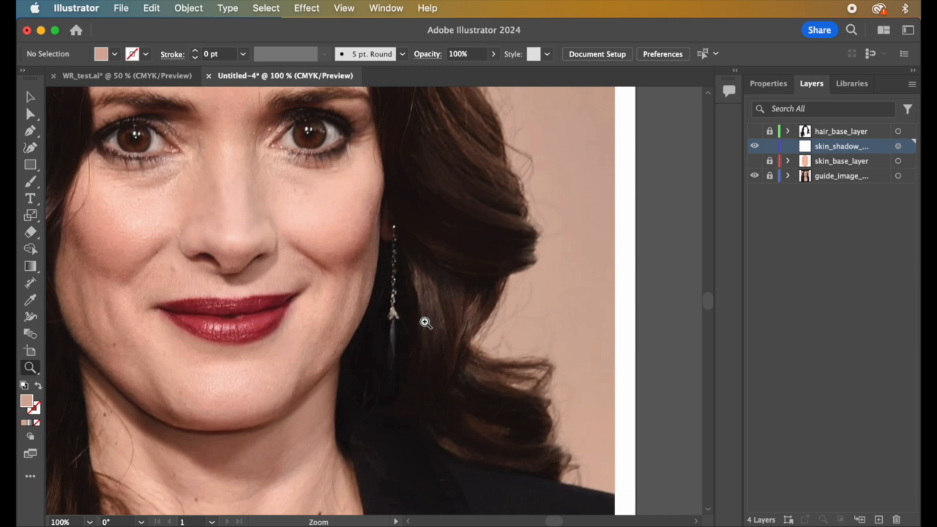
click(336, 274)
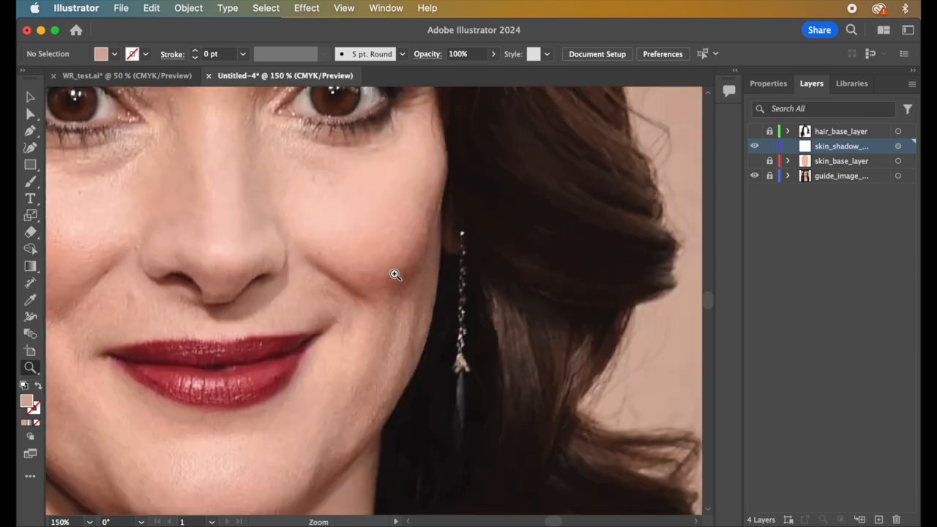
scroll(396, 275, up, 5)
scroll(396, 275, left, 5)
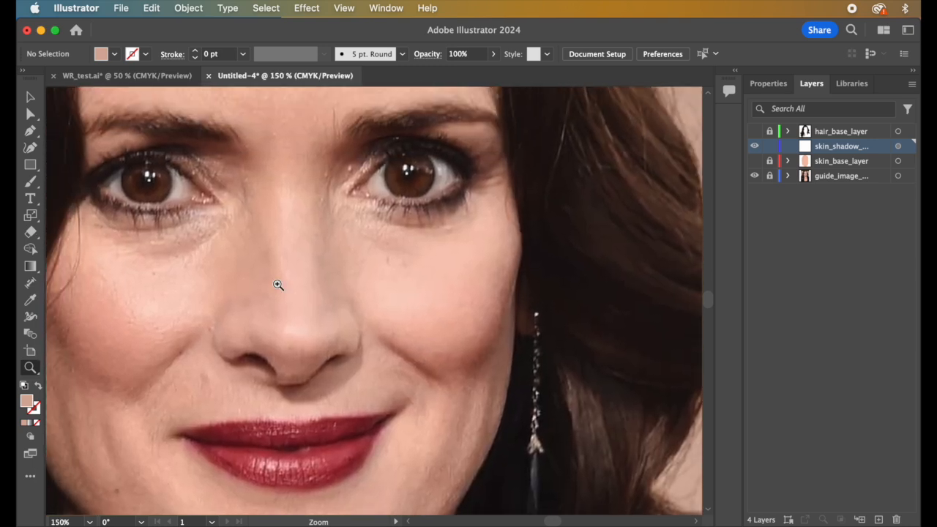
Step: With the Pen tool, trace the shadow from beside the nose, under the image-right cheek and up to the face edge near the eye
key(p)
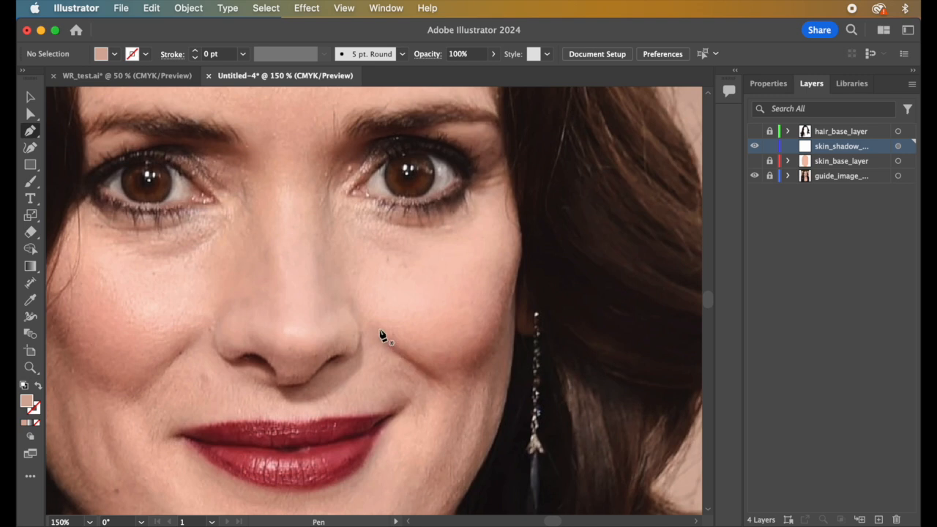
scroll(385, 346, down, 2)
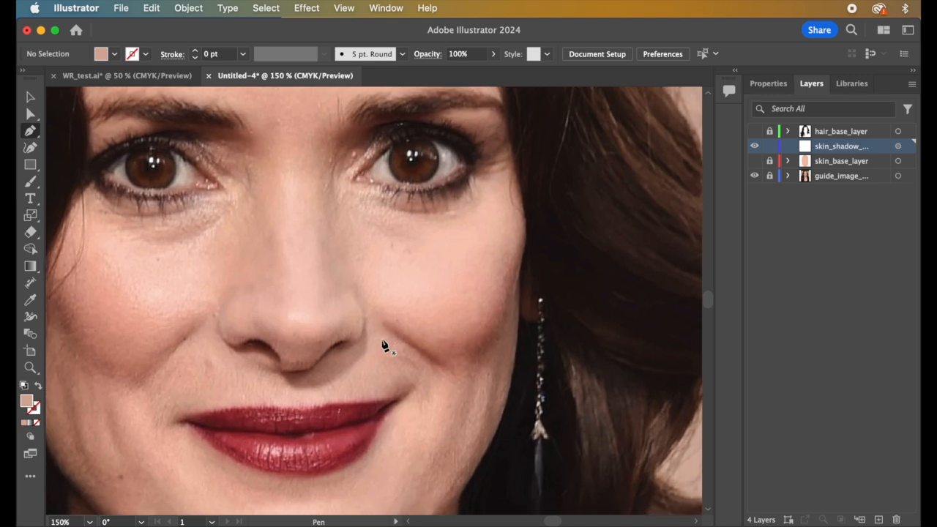
scroll(445, 377, left, 2)
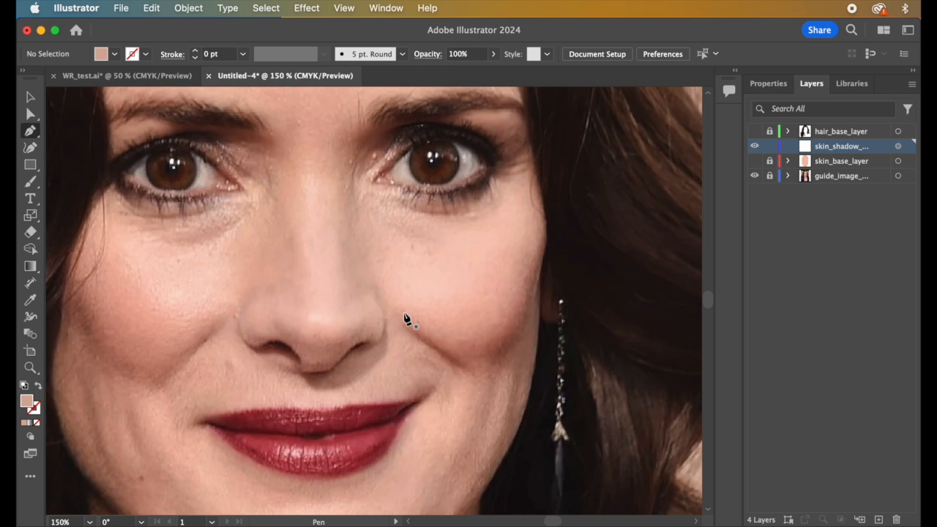
click(404, 313)
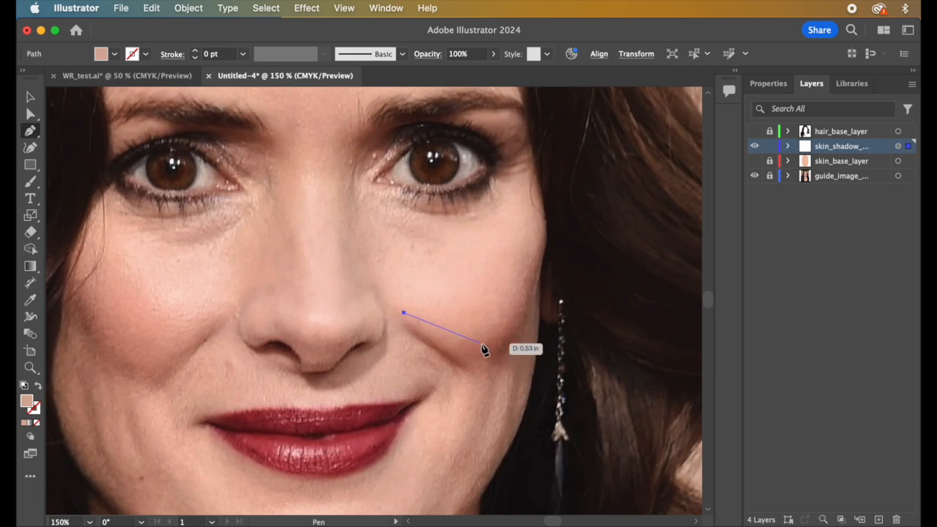
drag(483, 341, 514, 336)
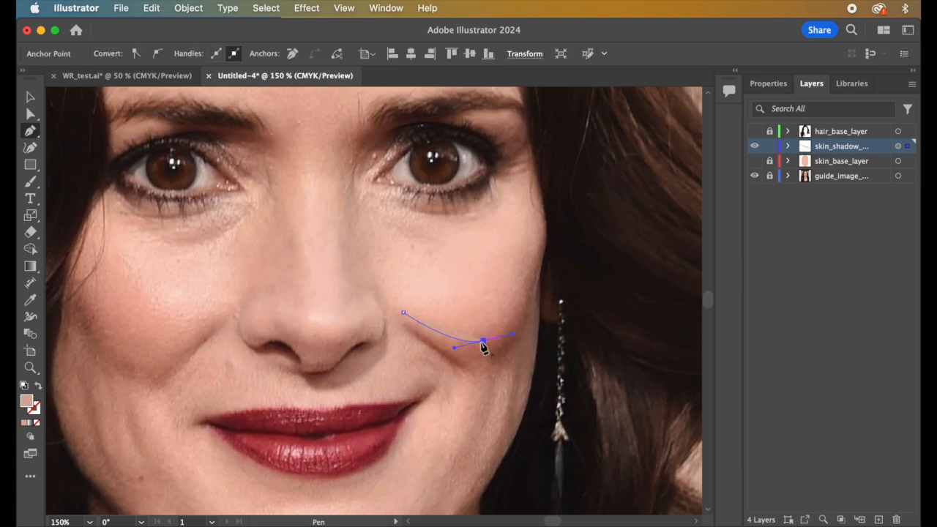
drag(530, 263, 536, 231)
click(531, 202)
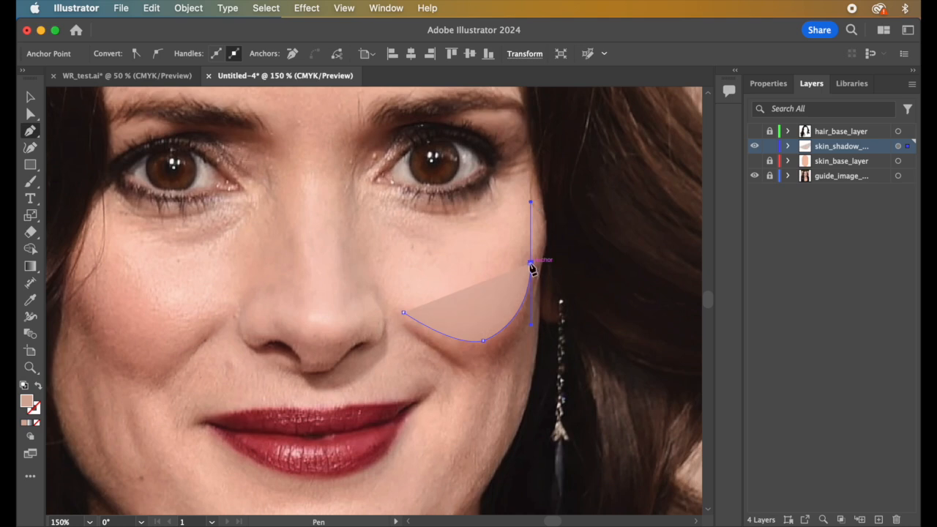
drag(542, 208, 549, 303)
scroll(550, 247, up, 2)
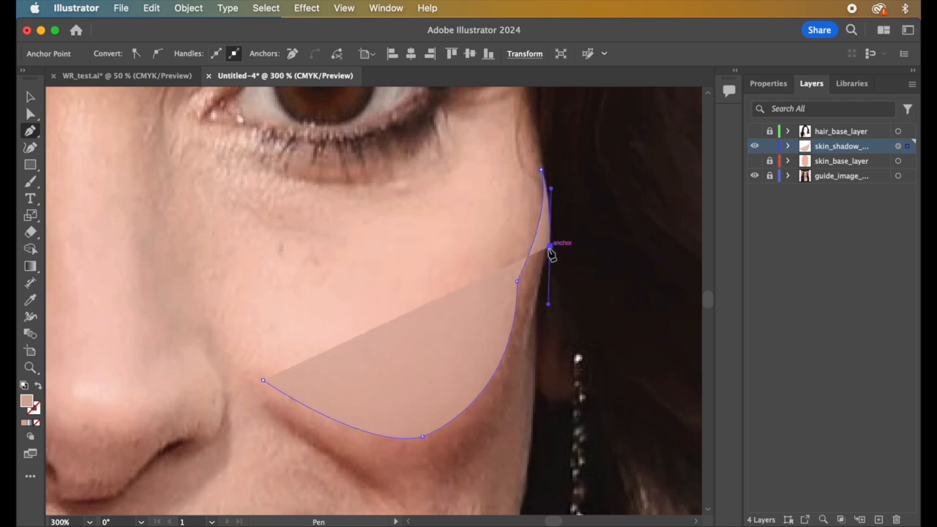
Step: Continue the shadow path down the image-right face edge, from beside the cheek to the side of the jaw at mouth level
scroll(552, 254, down, 5)
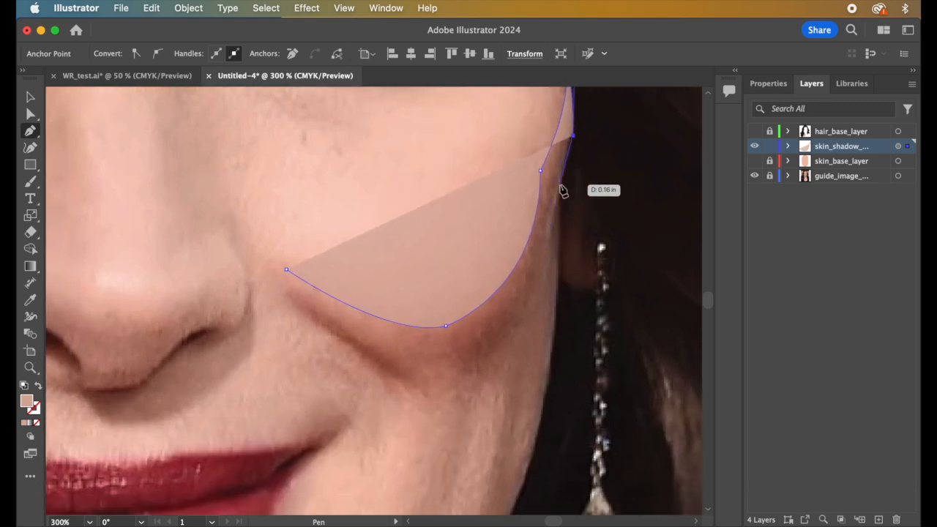
click(559, 186)
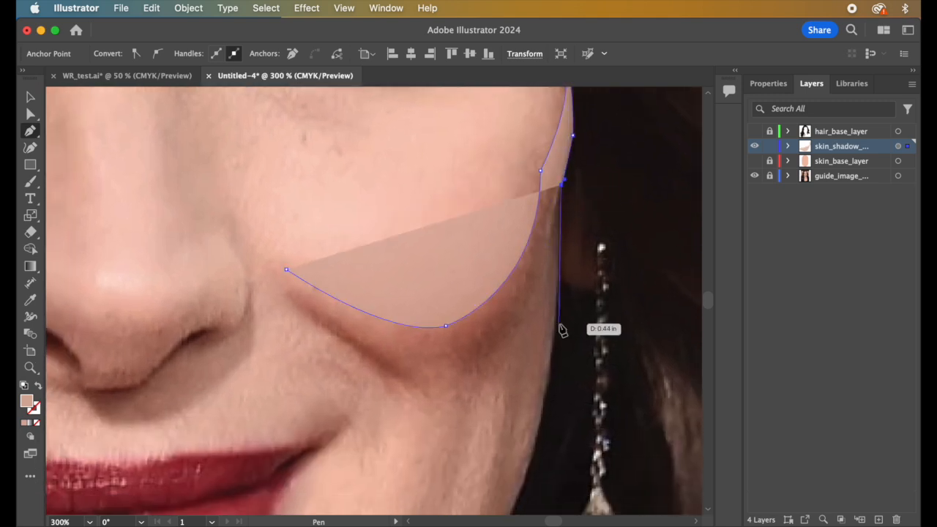
drag(547, 396, 535, 448)
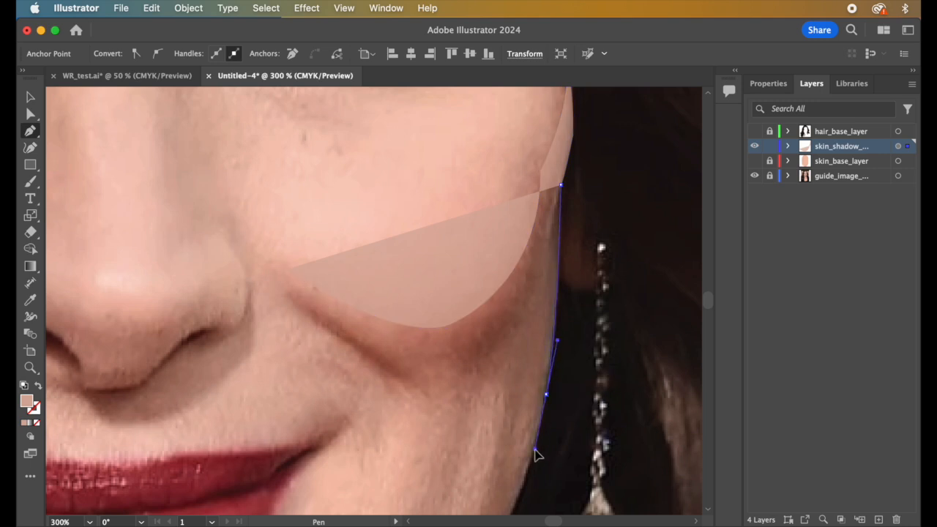
click(547, 394)
scroll(547, 397, down, 5)
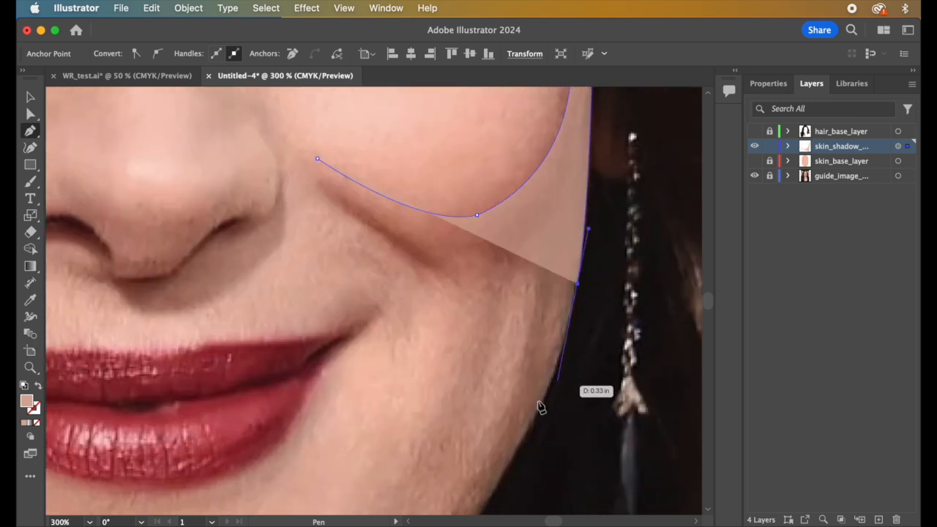
drag(537, 414, 521, 449)
scroll(537, 418, down, 5)
scroll(537, 417, left, 4)
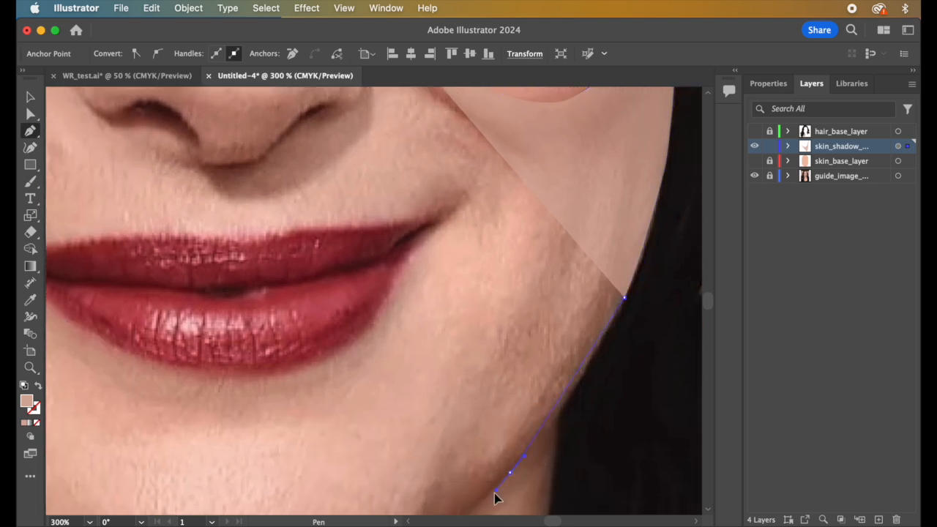
Step: Extend the shadow path with curved anchors along the image-right jawline to the near side of the chin
scroll(461, 513, down, 5)
scroll(461, 512, right, 3)
click(418, 234)
scroll(419, 235, up, 7)
scroll(419, 235, right, 3)
scroll(418, 235, up, 8)
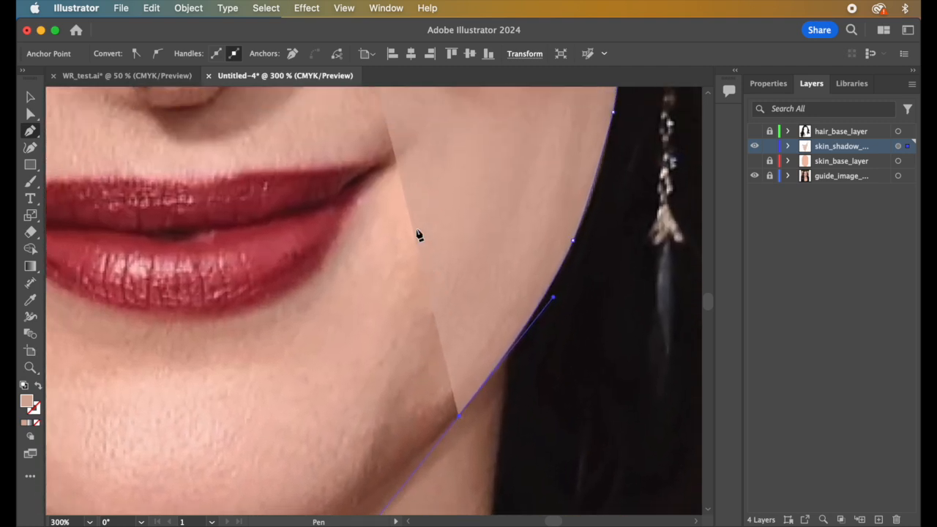
click(464, 426)
scroll(557, 371, down, 4)
scroll(557, 370, left, 8)
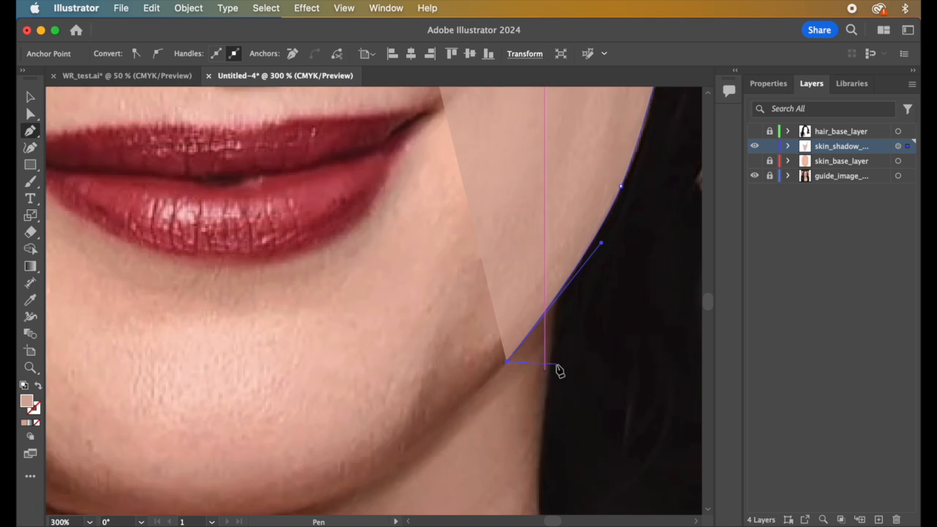
scroll(530, 415, down, 2)
scroll(530, 415, left, 1)
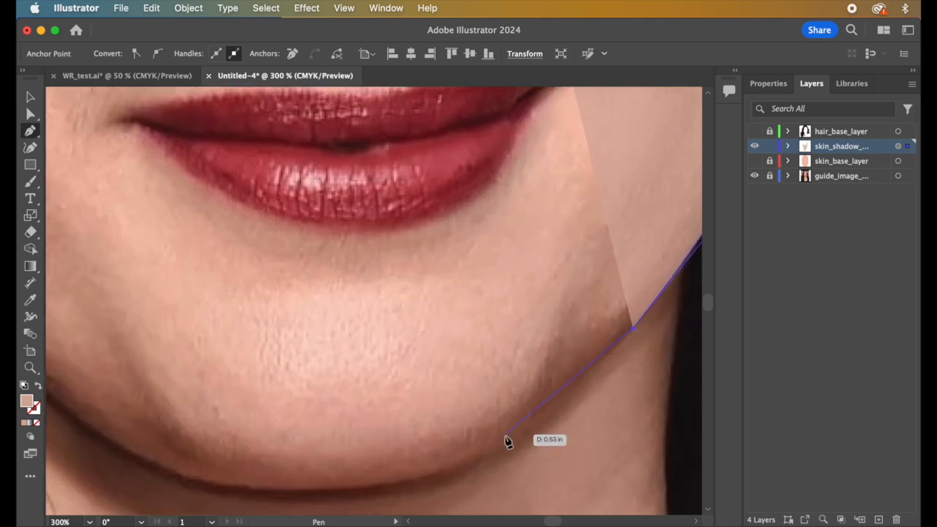
click(483, 456)
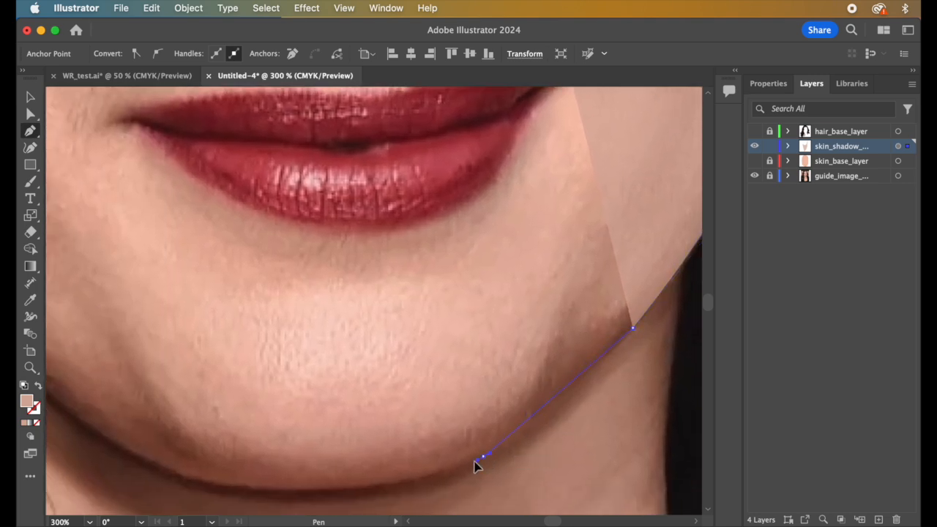
click(430, 483)
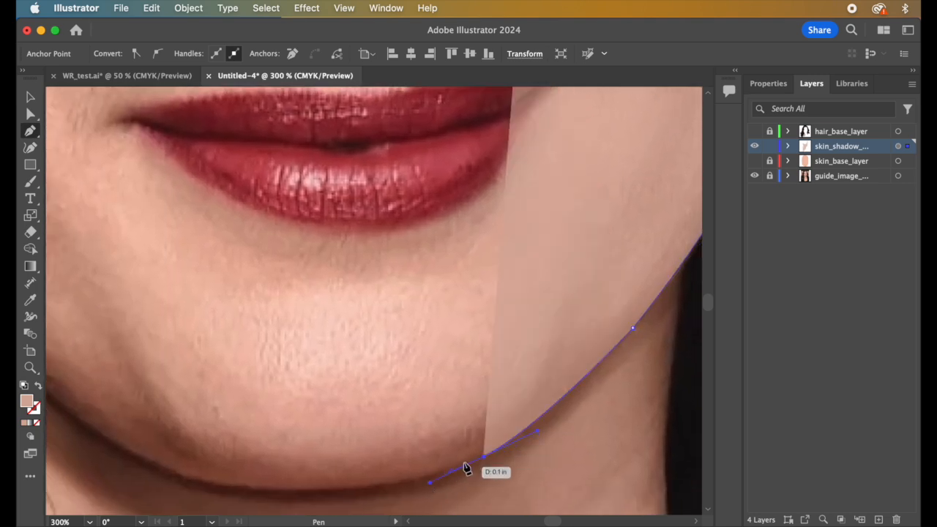
Step: Curve the shadow path beneath the chin to its image-left side, leaving the end anchor without an outgoing handle
scroll(483, 462, down, 2)
scroll(483, 462, left, 5)
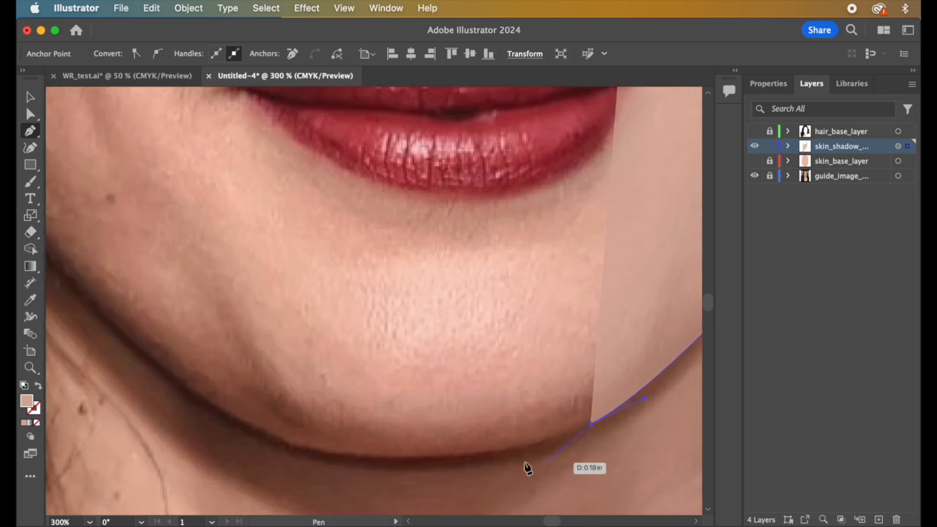
drag(292, 445, 129, 414)
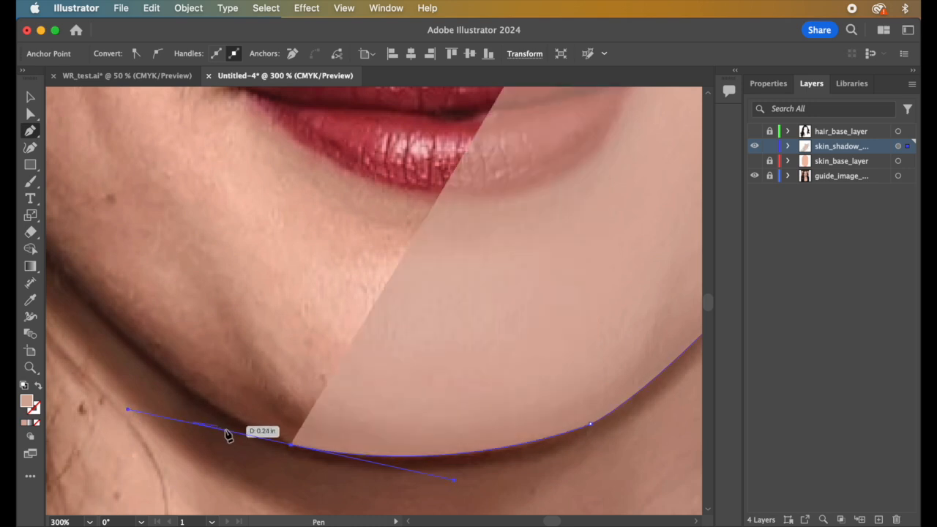
click(291, 446)
scroll(220, 428, left, 3)
scroll(220, 429, up, 2)
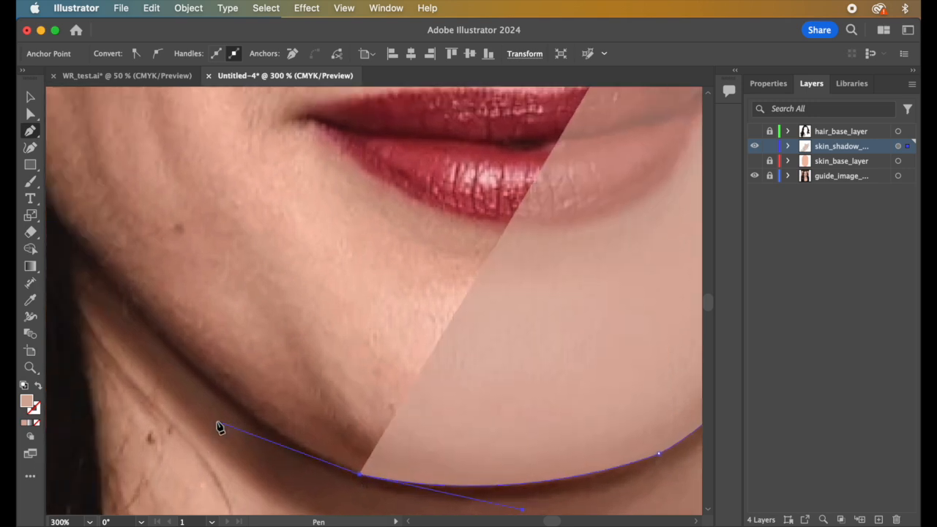
Step: Trace the shadow path up the image-left jawline to the face edge level with the lower lip
drag(168, 342, 88, 251)
scroll(150, 269, up, 3)
scroll(150, 270, left, 3)
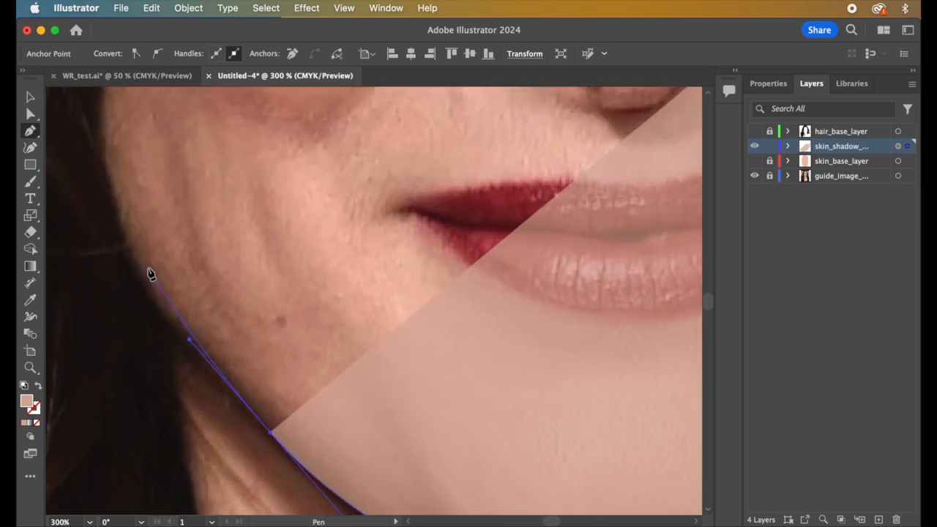
click(271, 434)
scroll(272, 439, up, 4)
scroll(272, 440, left, 4)
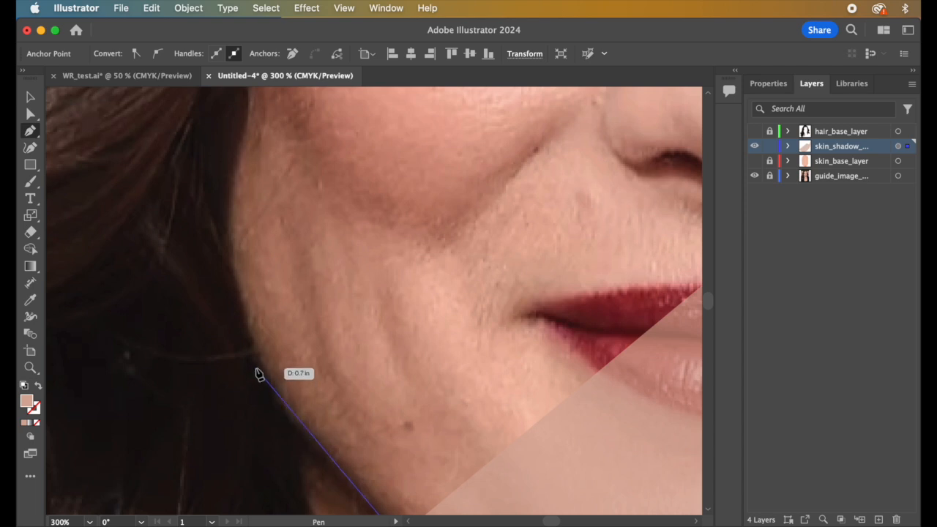
drag(263, 380, 239, 338)
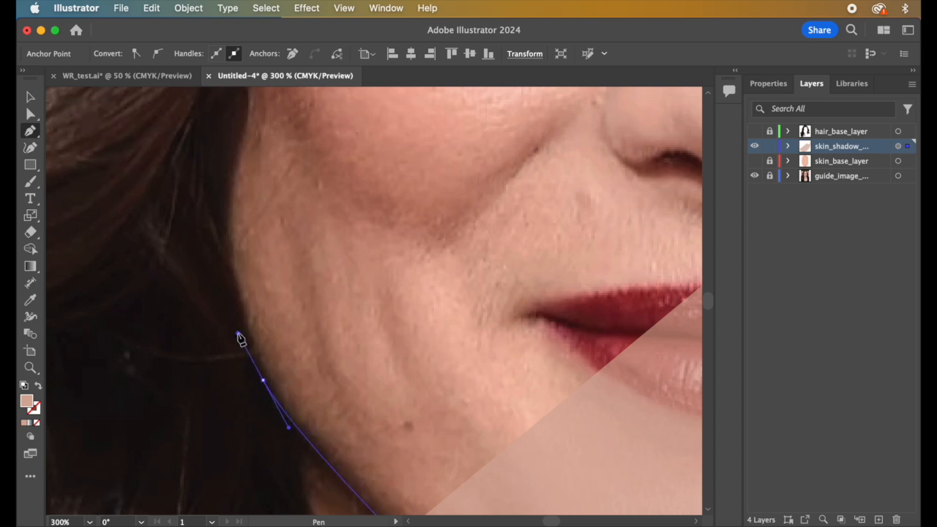
click(263, 381)
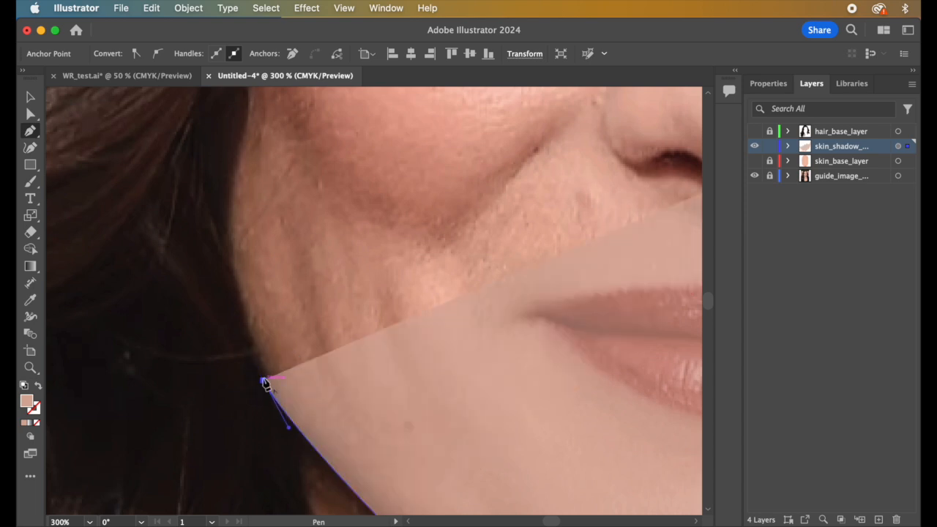
Step: Run the shadow path up past the image-left face edge into the hair and back to the outer cheek
drag(194, 231, 189, 185)
click(195, 229)
scroll(197, 236, up, 5)
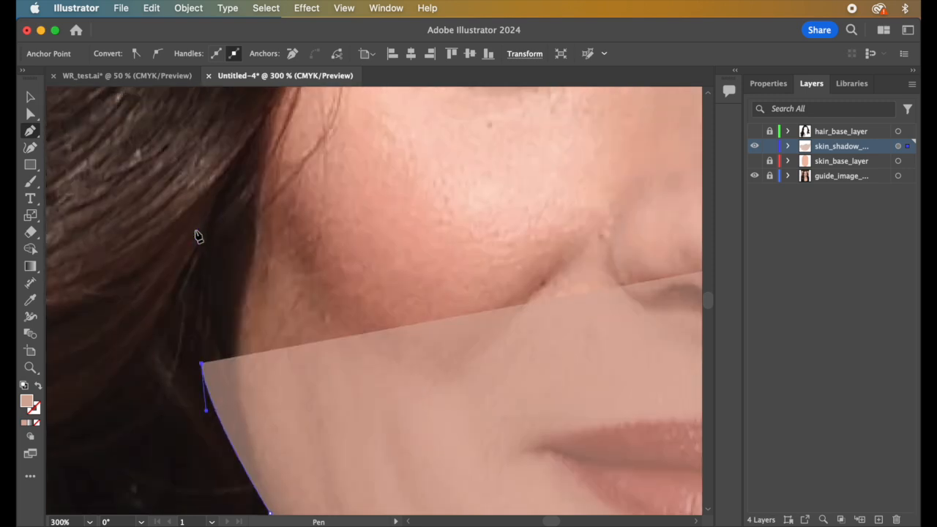
scroll(197, 236, up, 2)
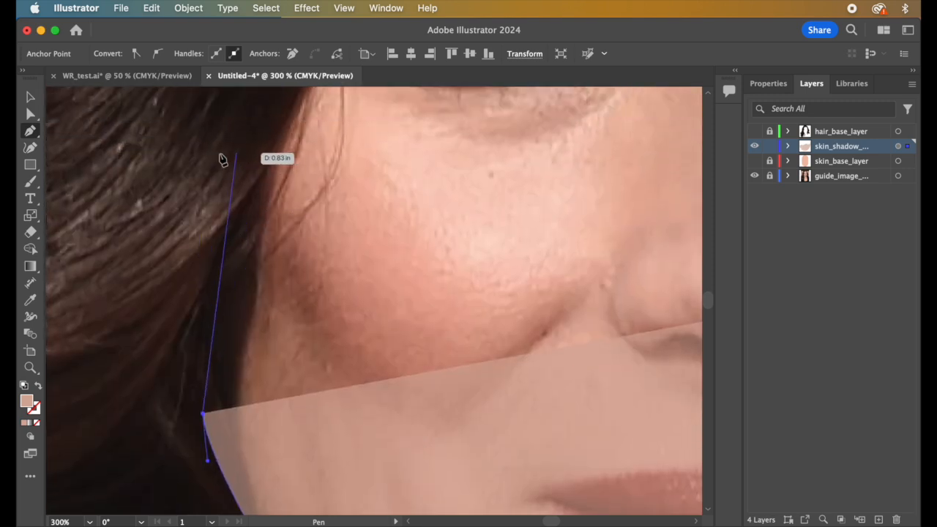
drag(208, 161, 241, 148)
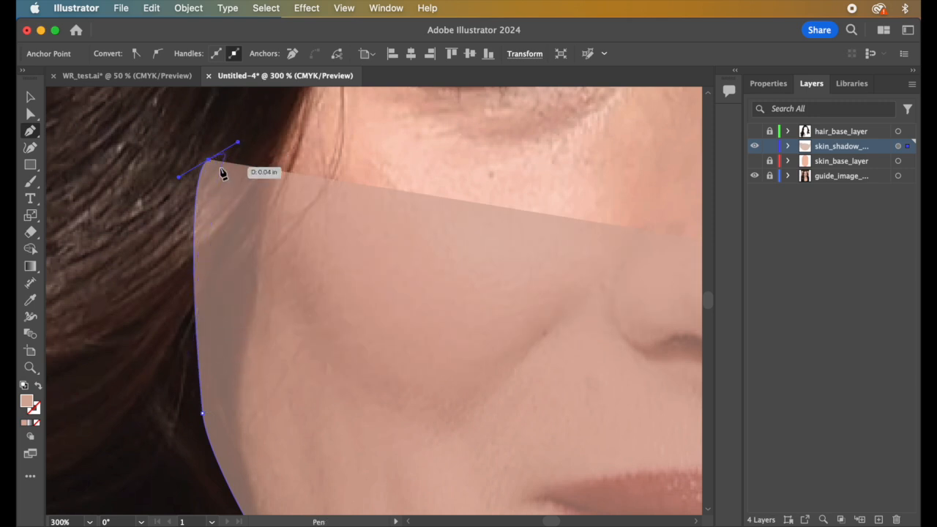
click(209, 161)
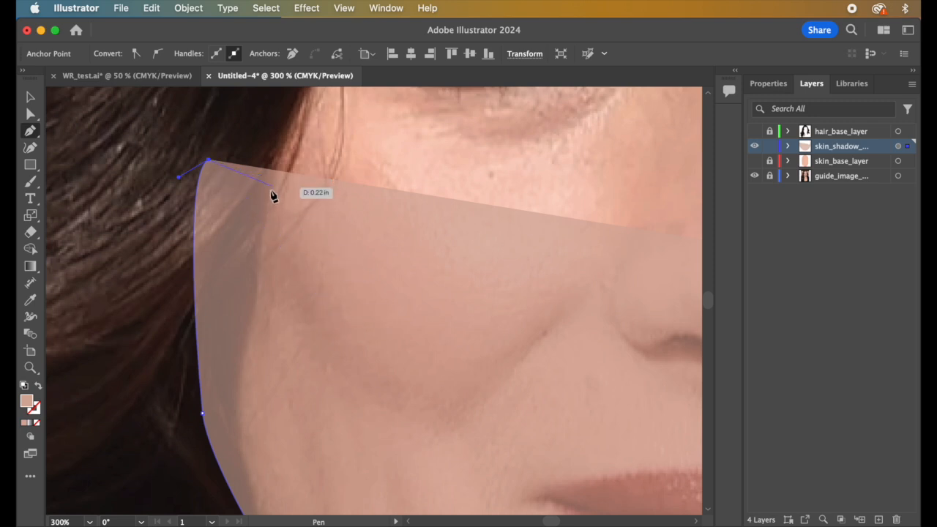
click(269, 196)
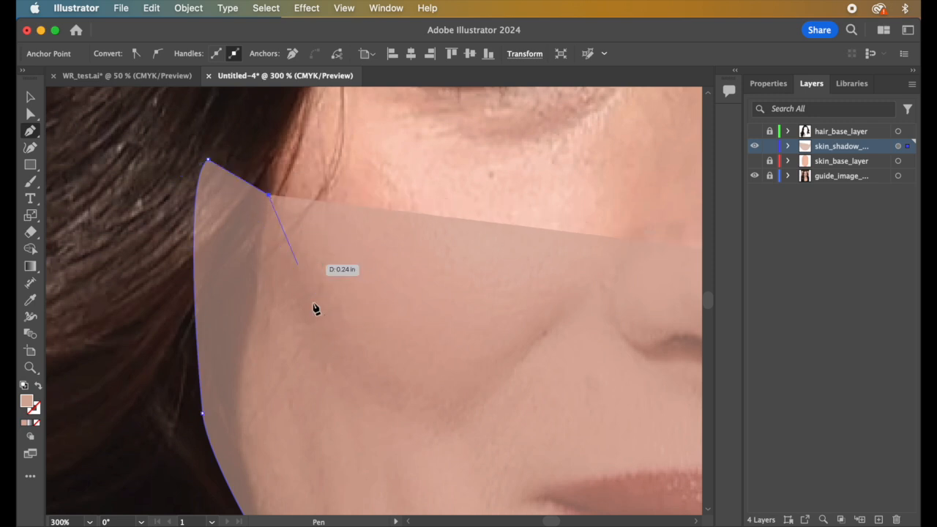
Step: Curve the shadow path under the image-left cheek to beside the nose, then double it back below the cheek
drag(424, 368, 511, 370)
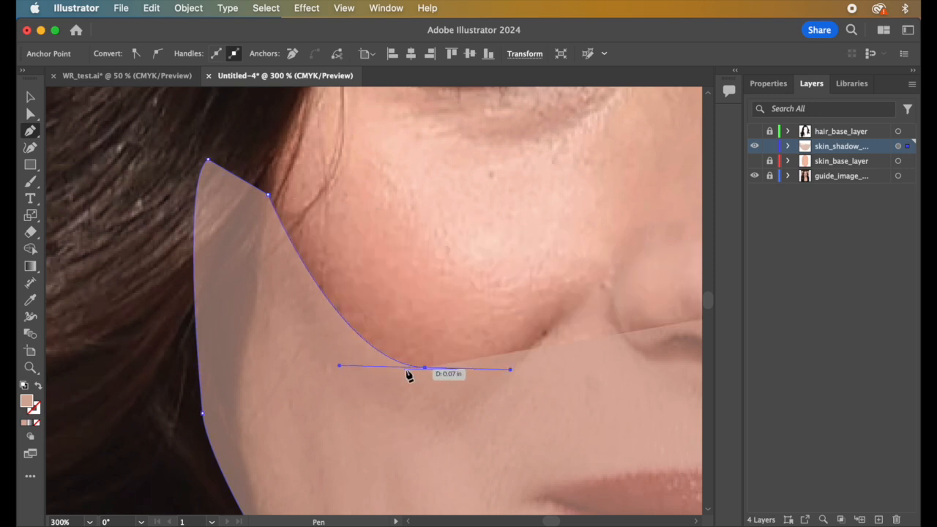
click(425, 369)
drag(559, 314, 608, 262)
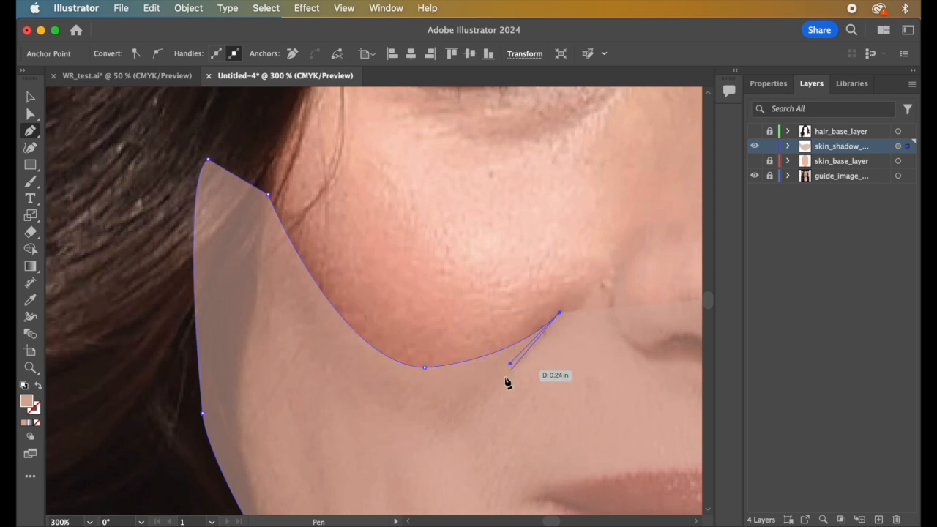
drag(499, 389, 483, 401)
scroll(500, 392, down, 3)
scroll(500, 392, left, 3)
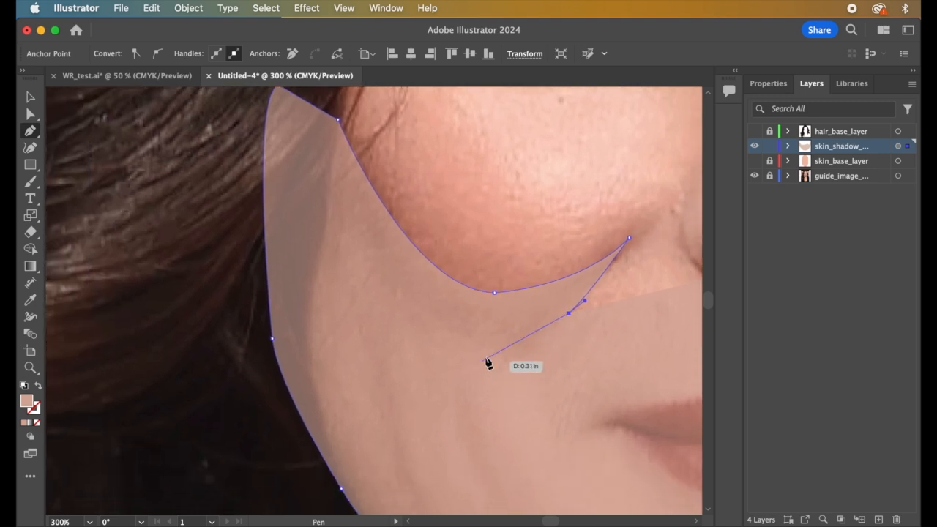
drag(455, 341, 435, 350)
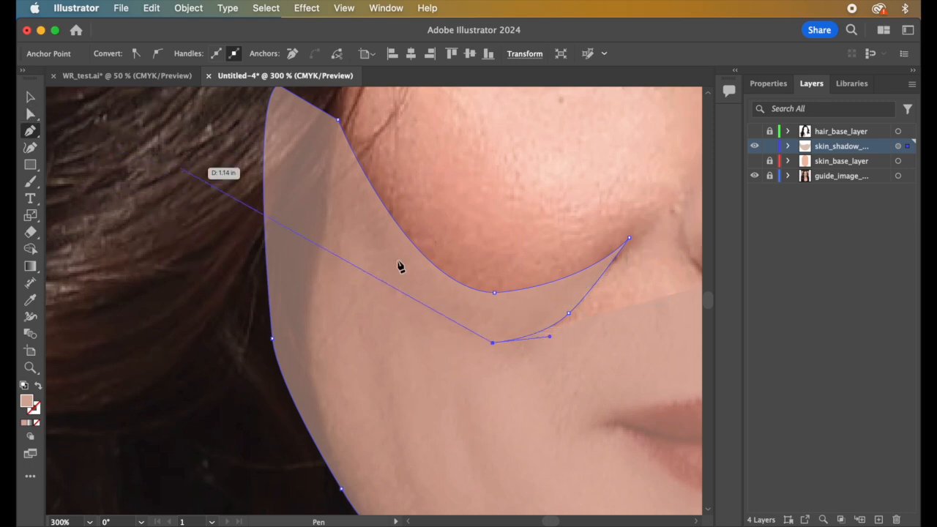
Step: Check the shadow shape against the skin and hair bases by toggling layer visibility, leaving both base layers hidden
scroll(574, 239, down, 3)
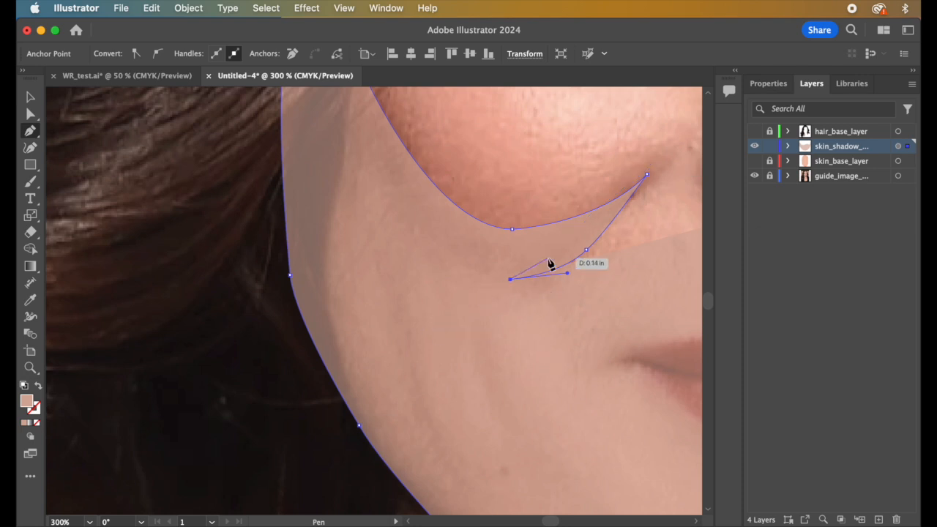
scroll(629, 251, down, 2)
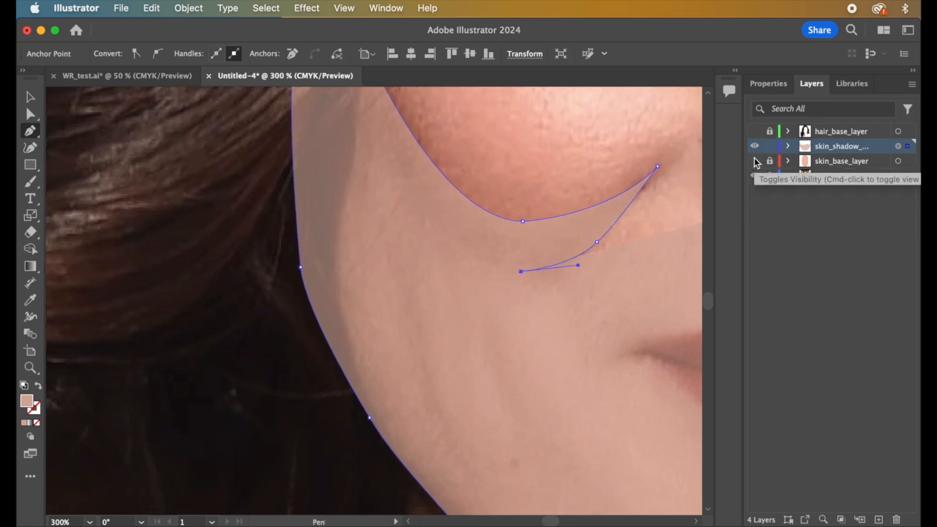
scroll(524, 264, down, 6)
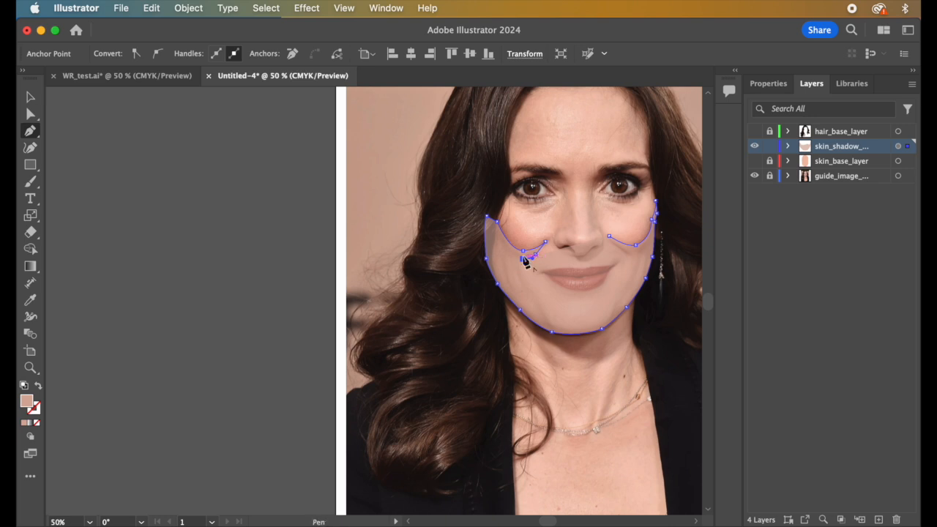
click(755, 162)
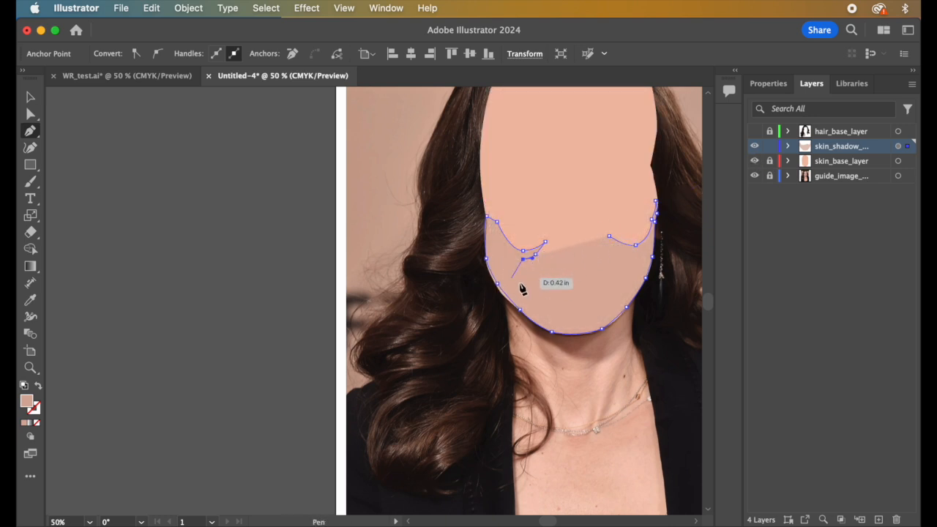
click(755, 131)
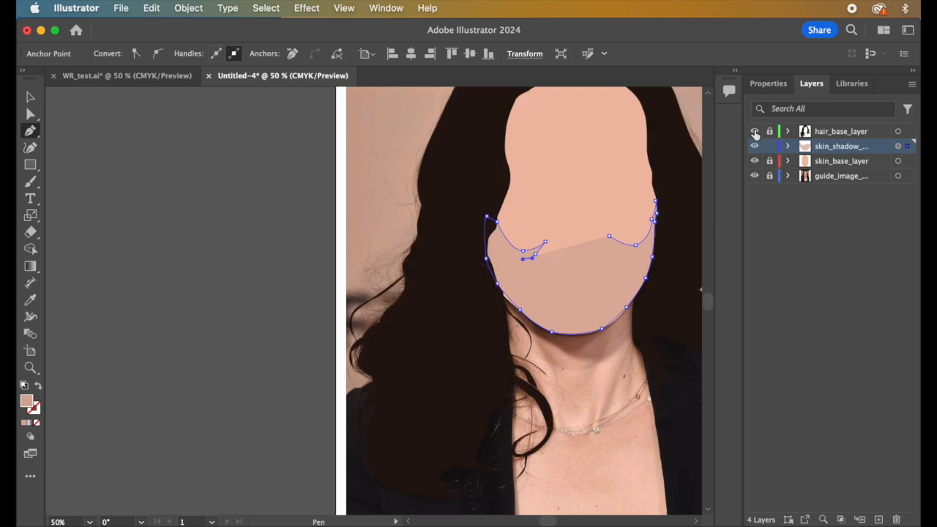
click(755, 133)
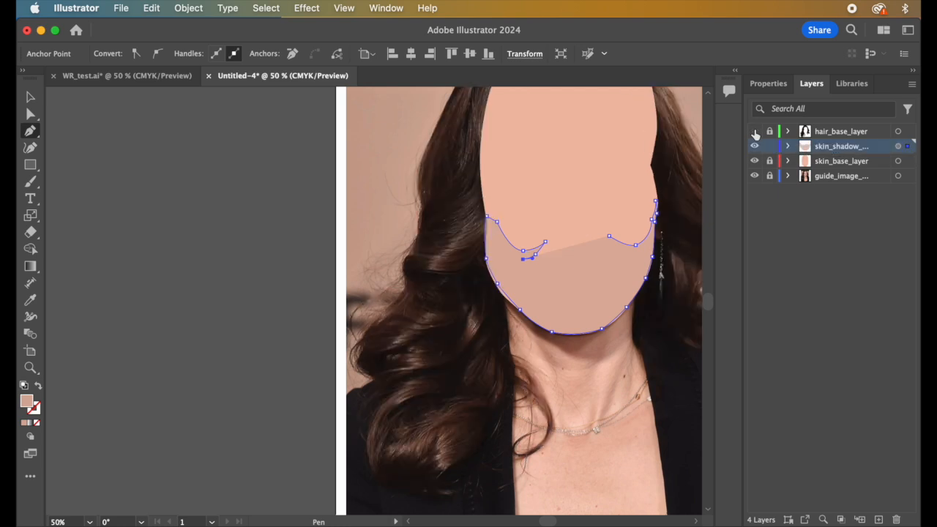
click(754, 146)
click(755, 146)
click(755, 161)
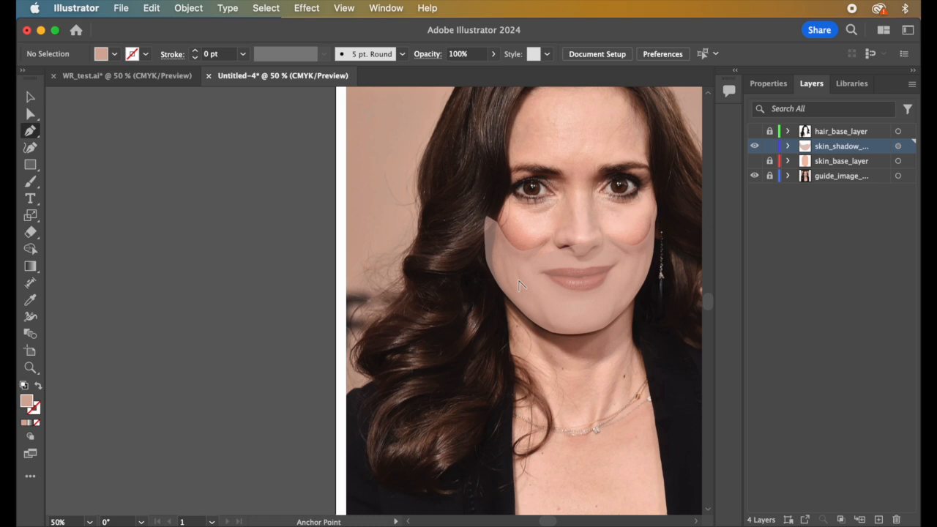
Step: Extend the shadow path below the image-left cheek, then curve it down the smile crease to beside the lower lip
scroll(518, 286, up, 4)
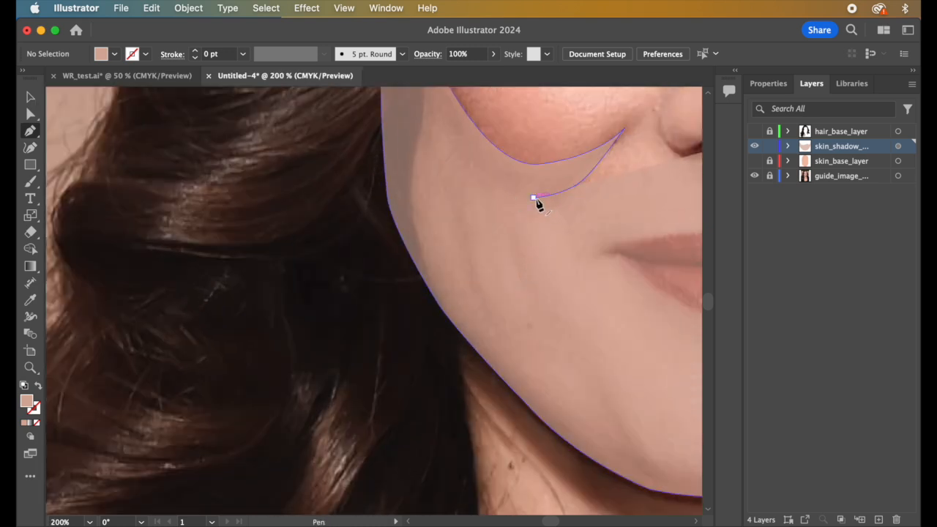
drag(534, 199, 509, 193)
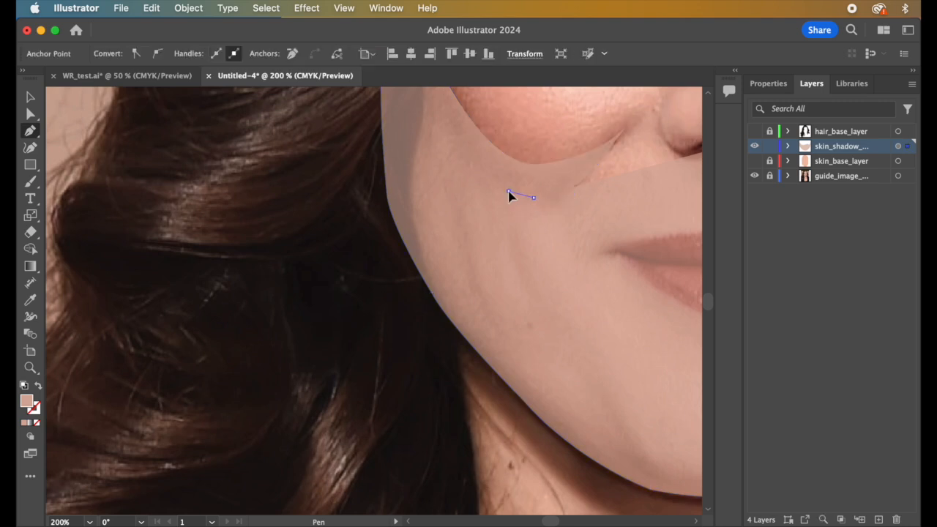
click(509, 193)
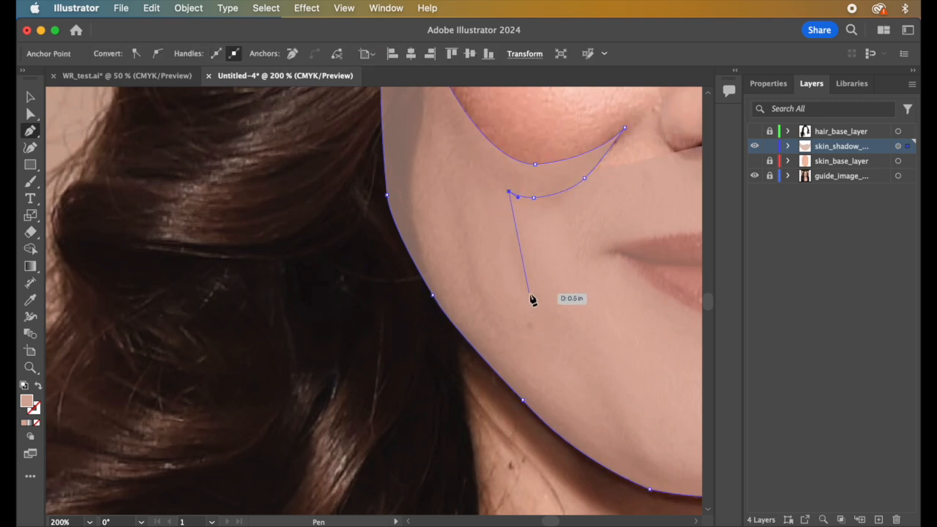
drag(546, 310, 569, 329)
click(545, 311)
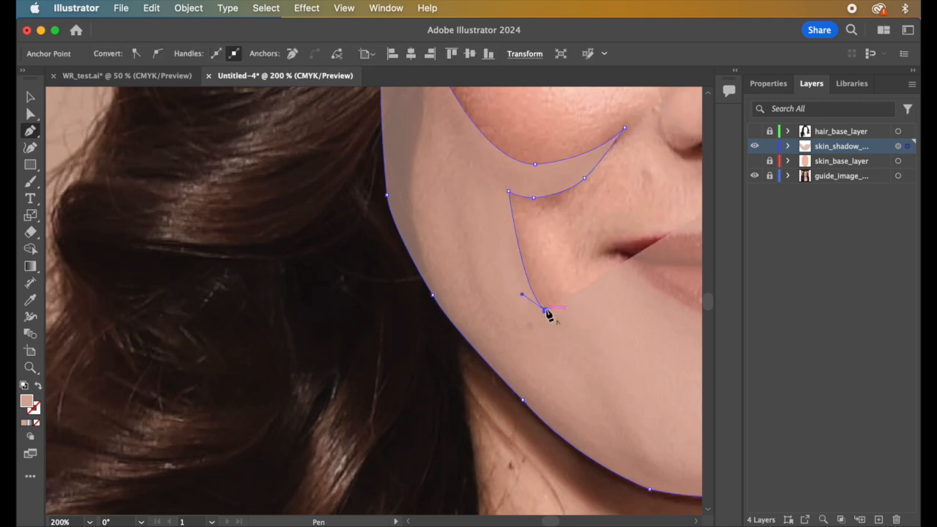
key(super+z)
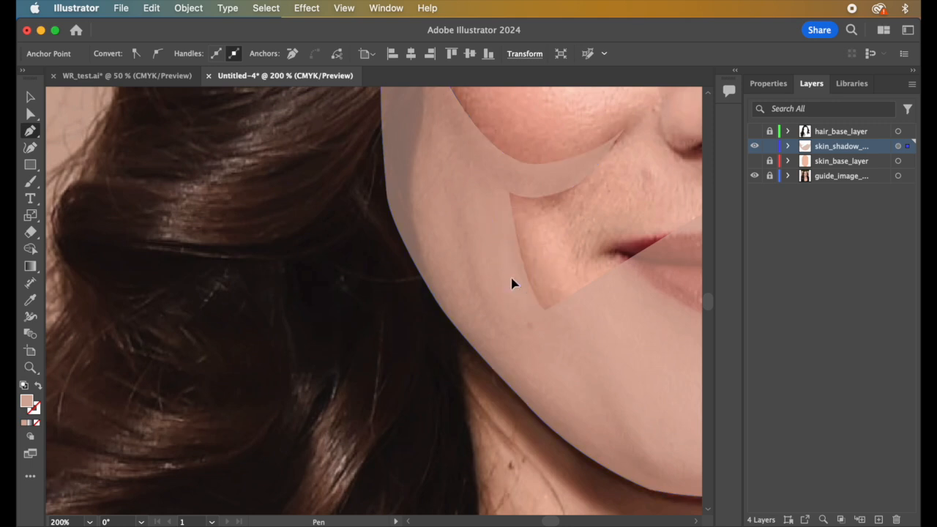
Step: Double the shadow path back up alongside the smile crease to a narrow tip under the outer image-left cheek
drag(502, 265, 502, 263)
super+click(475, 178)
drag(468, 162, 466, 161)
click(475, 172)
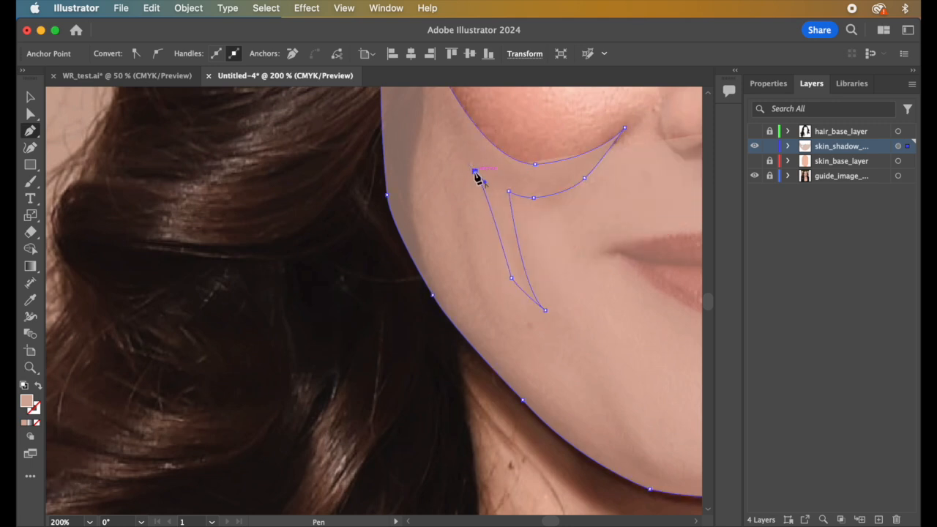
super+click(469, 171)
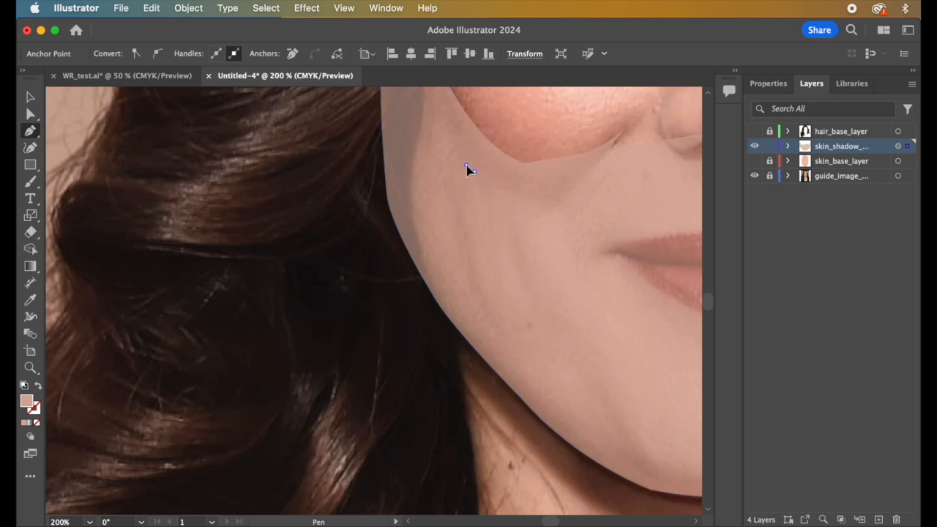
super+click(464, 167)
drag(469, 169, 30, 128)
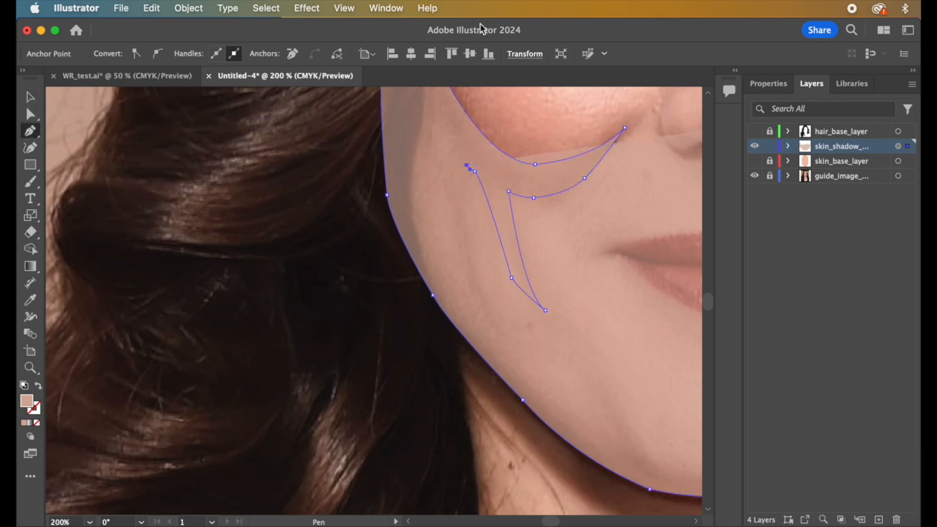
Step: Lower the opacity of the whole skin shadow layer to 29%
click(899, 147)
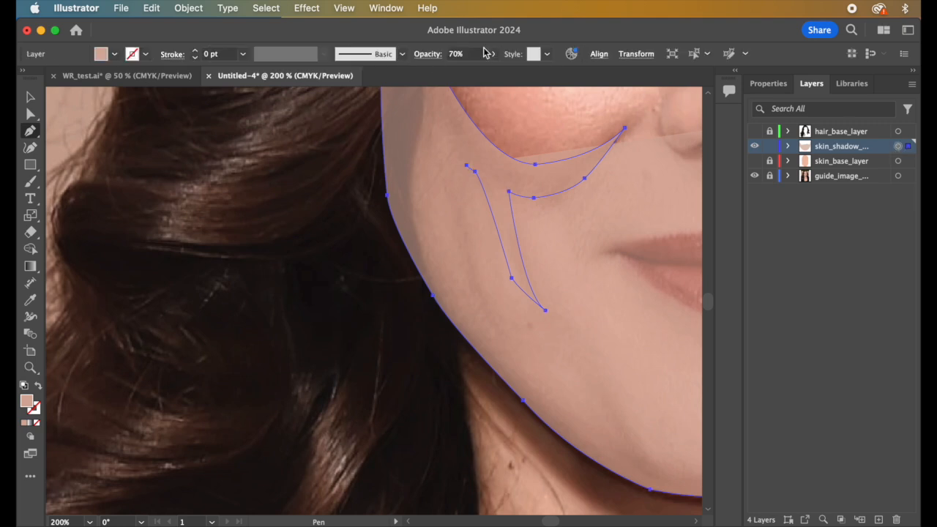
click(491, 56)
click(456, 72)
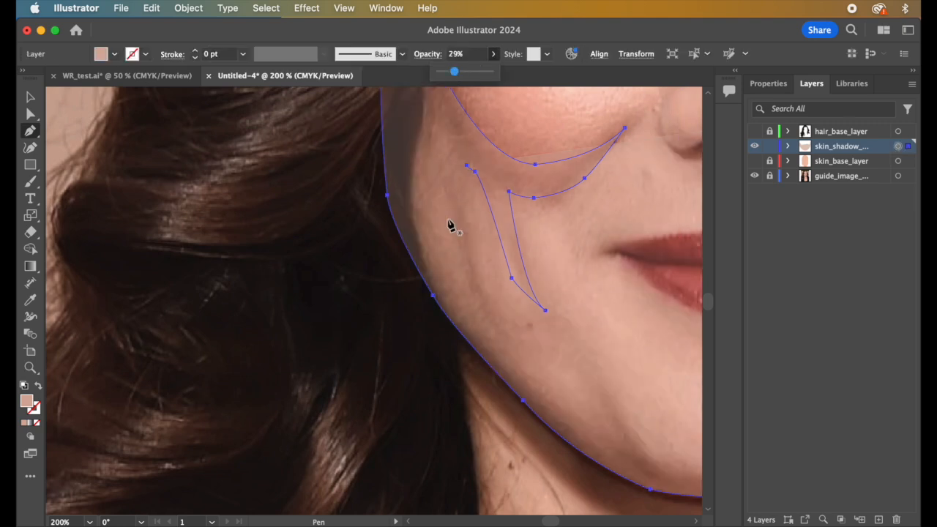
Step: Trace a second curved shadow strip down toward the image-left jaw mole and back up to the outer cheek
click(467, 167)
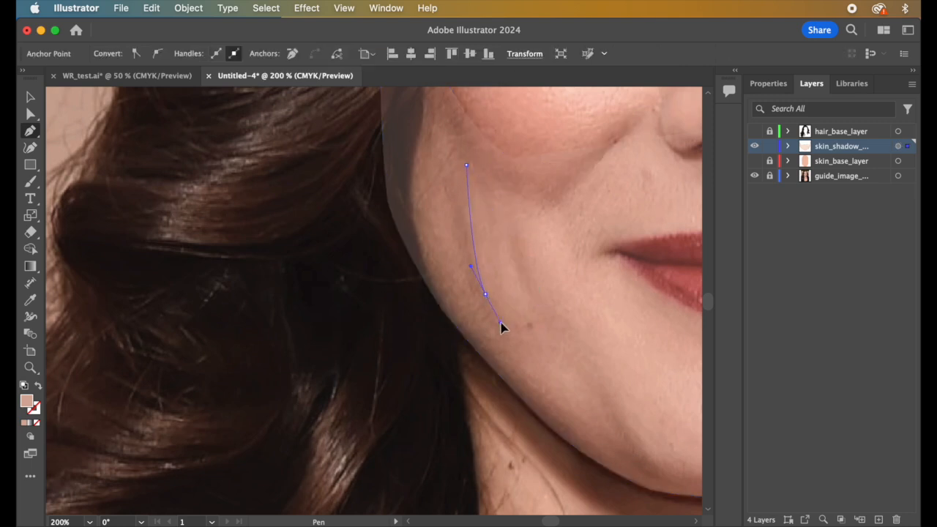
drag(485, 294, 514, 335)
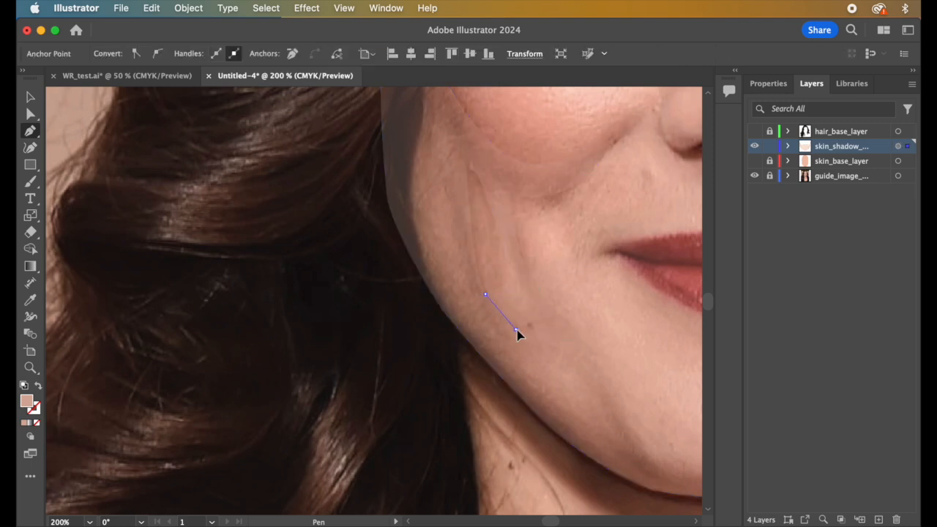
click(516, 329)
drag(469, 277, 443, 220)
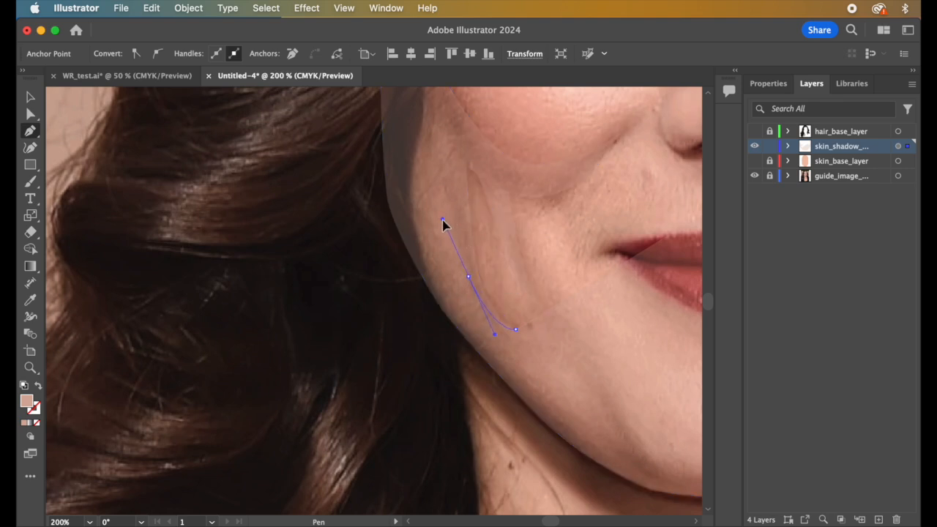
click(469, 277)
click(437, 126)
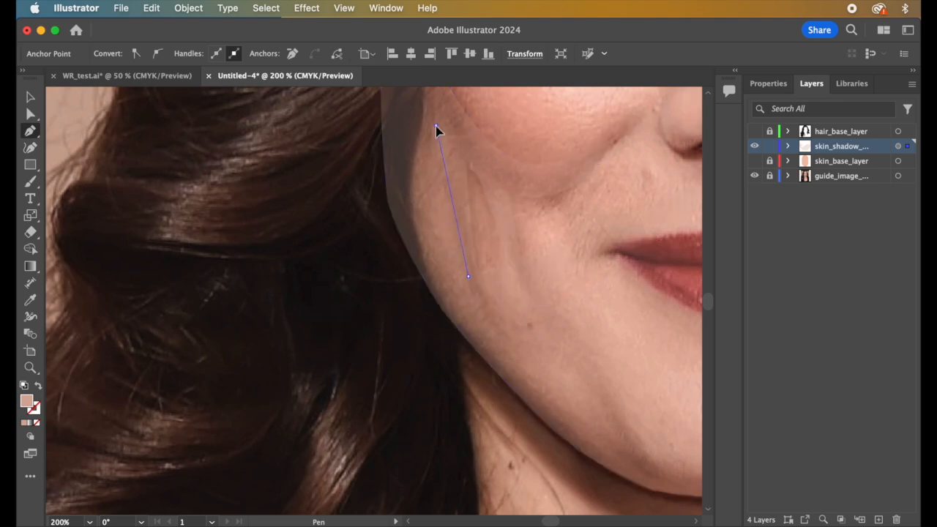
drag(428, 116, 428, 116)
click(436, 126)
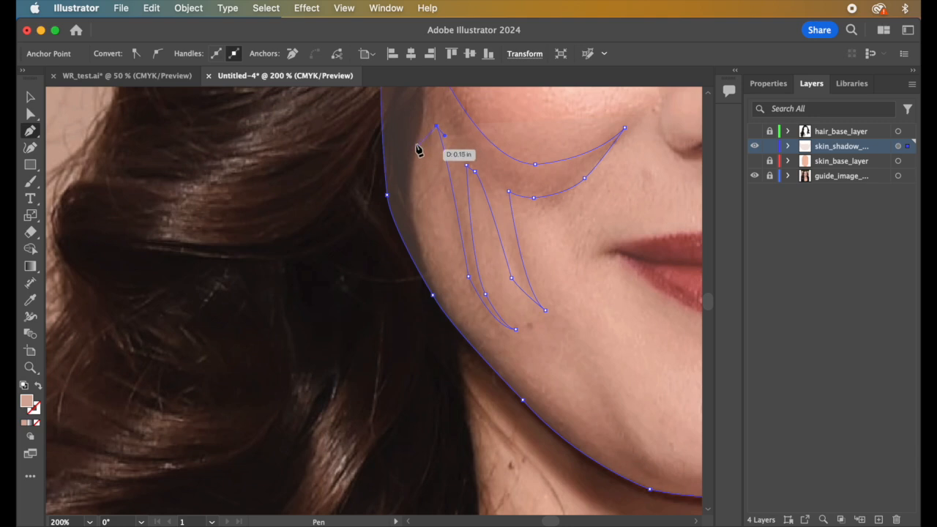
Step: Curve the shadow path from the outer cheek tip down just inside the image-left jawline
click(426, 179)
drag(426, 205, 425, 206)
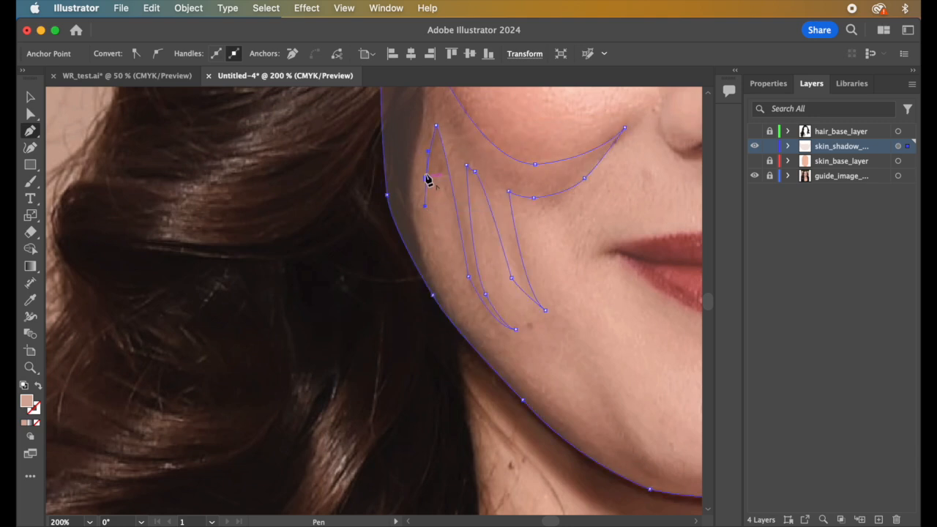
drag(481, 337, 542, 401)
scroll(542, 400, down, 2)
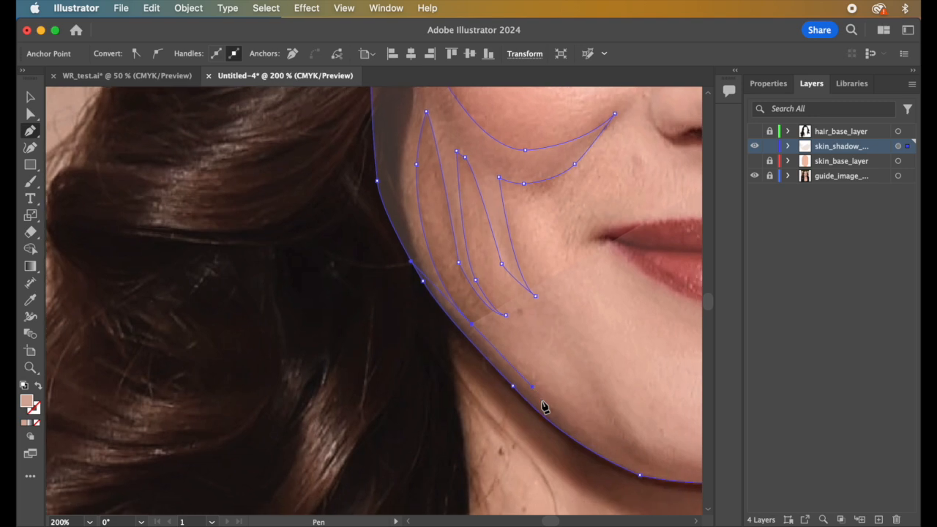
click(450, 277)
Step: Continue the path along the lower image-left jaw and add a pointed spike rising beside the chin
click(592, 401)
drag(591, 400, 564, 331)
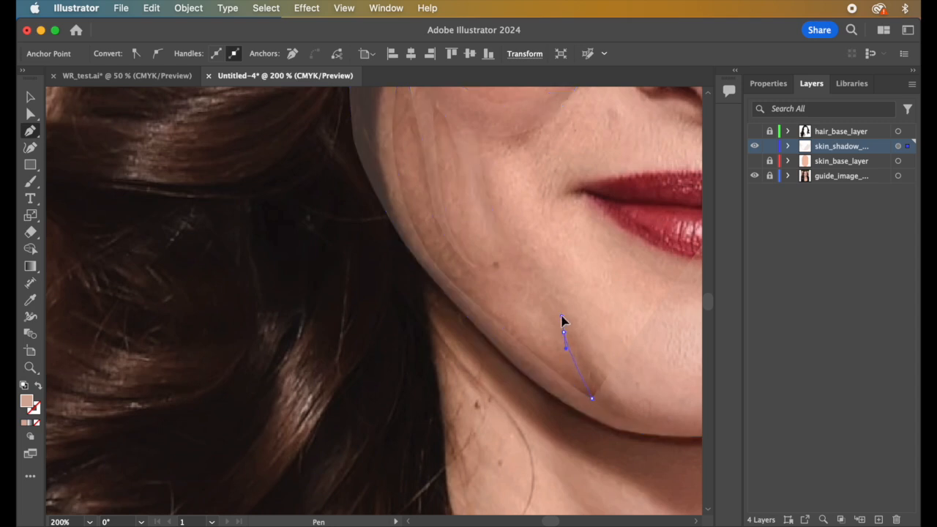
drag(630, 402, 661, 407)
scroll(665, 413, right, 5)
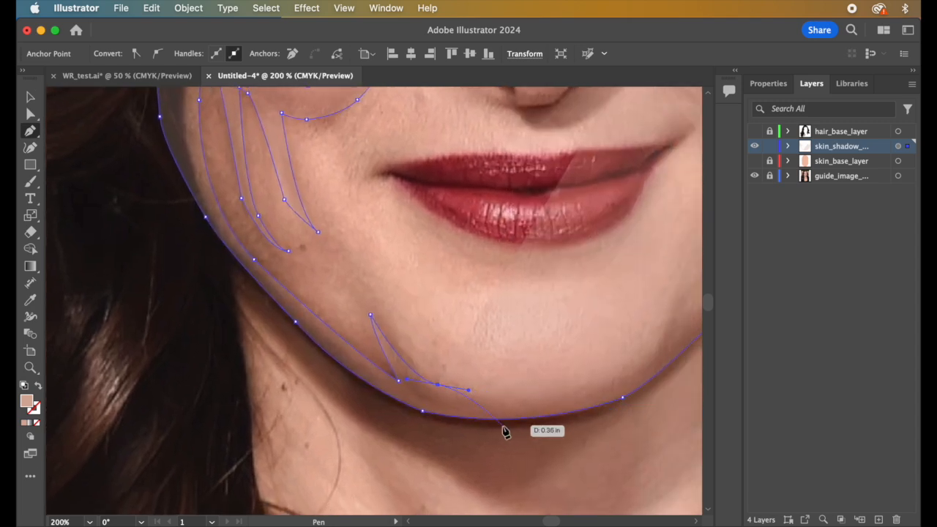
click(437, 386)
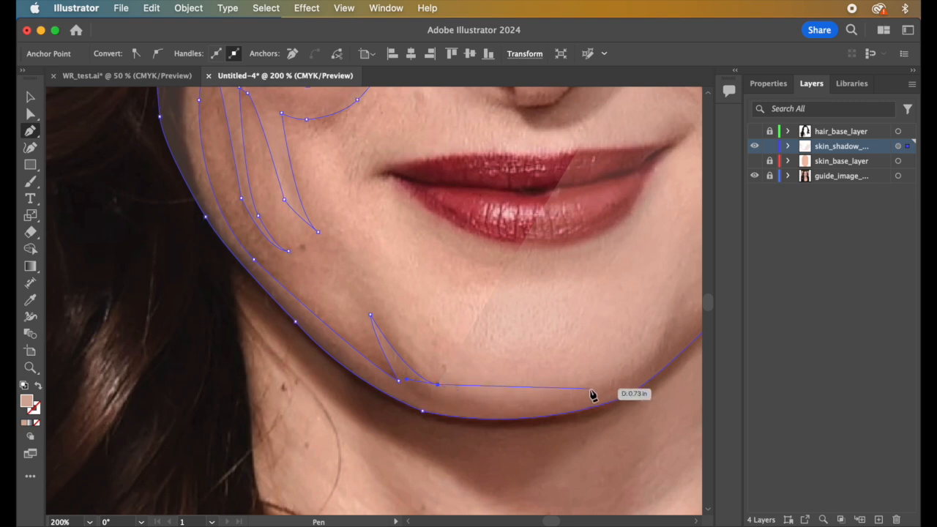
Step: Run the path along the inside of the chin to the image-right jaw, adding a small pointed notch there
click(626, 376)
drag(626, 376, 681, 332)
scroll(682, 333, right, 1)
scroll(684, 338, right, 3)
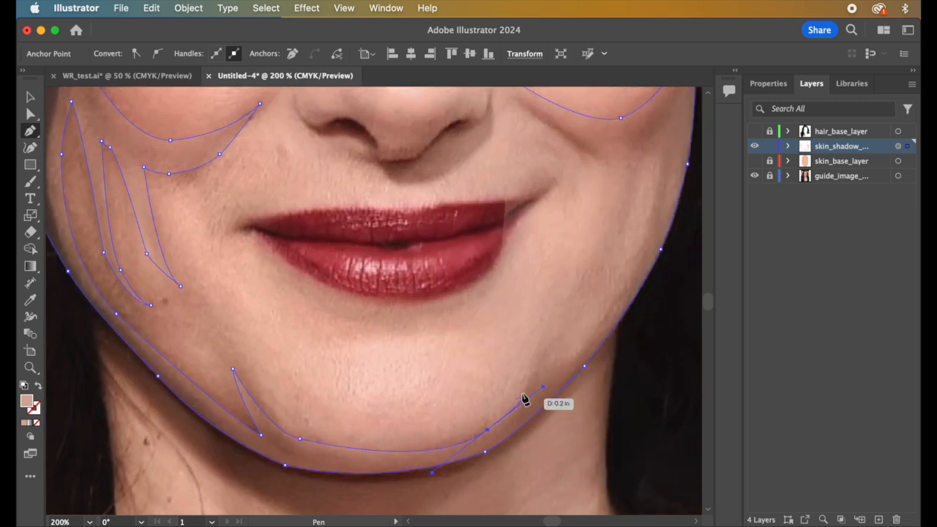
drag(546, 355, 561, 326)
click(546, 355)
drag(547, 378, 545, 398)
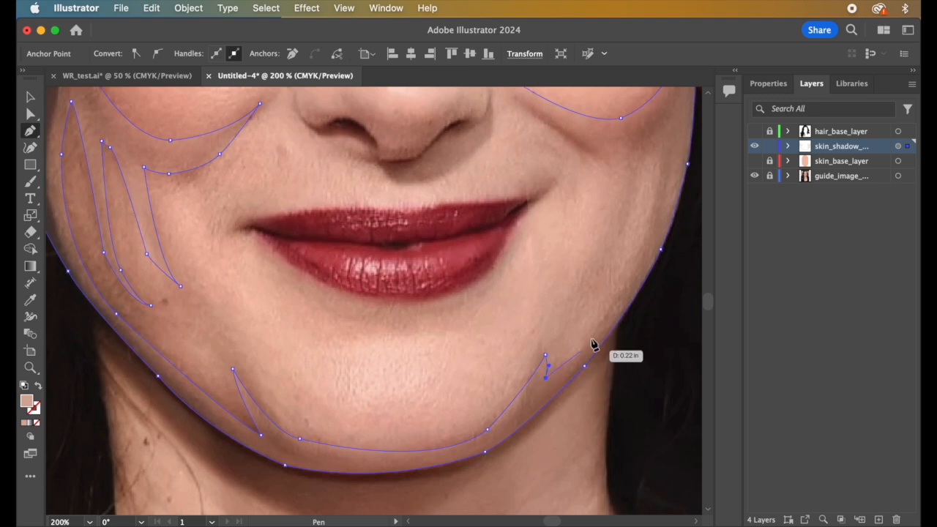
drag(597, 334, 596, 333)
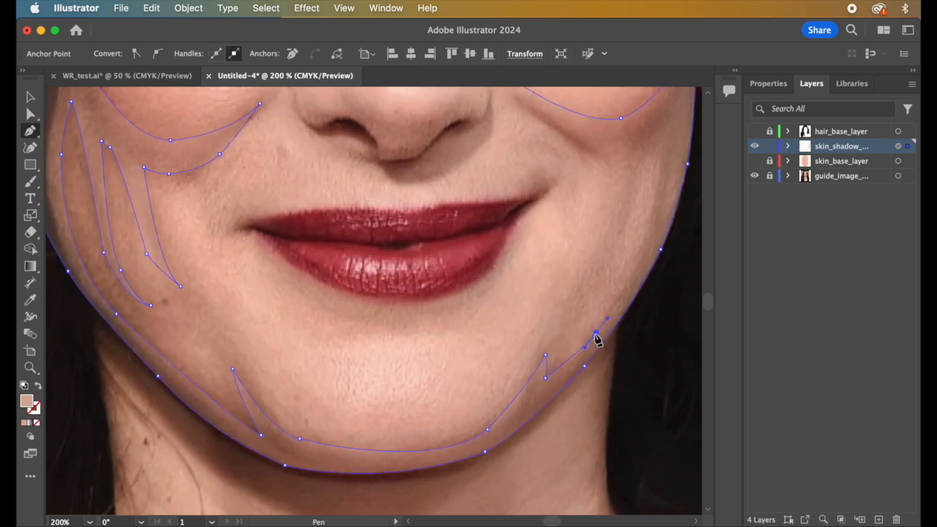
Step: Trace the path up inside the image-right jaw, loop it below the cheek, and bring it back down toward the chin
scroll(596, 315, up, 5)
scroll(597, 315, right, 3)
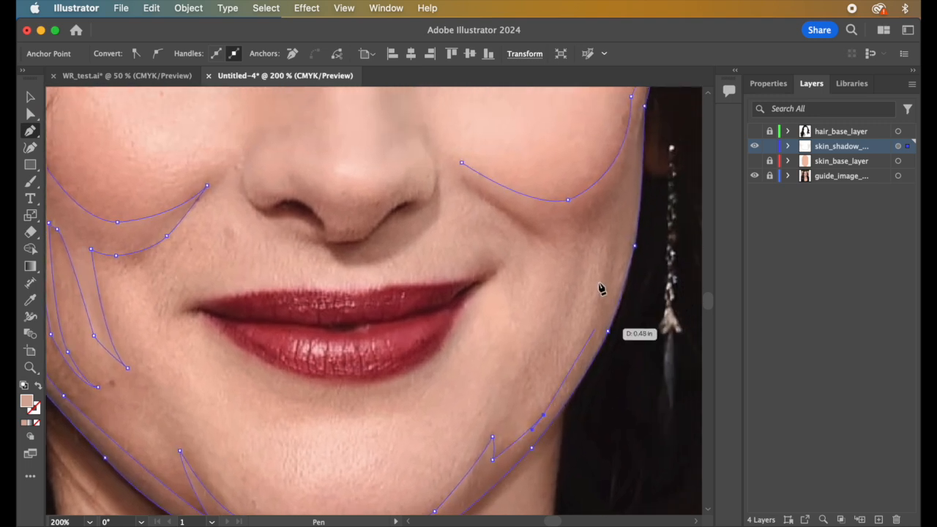
drag(610, 238, 616, 178)
click(611, 239)
drag(592, 242, 592, 251)
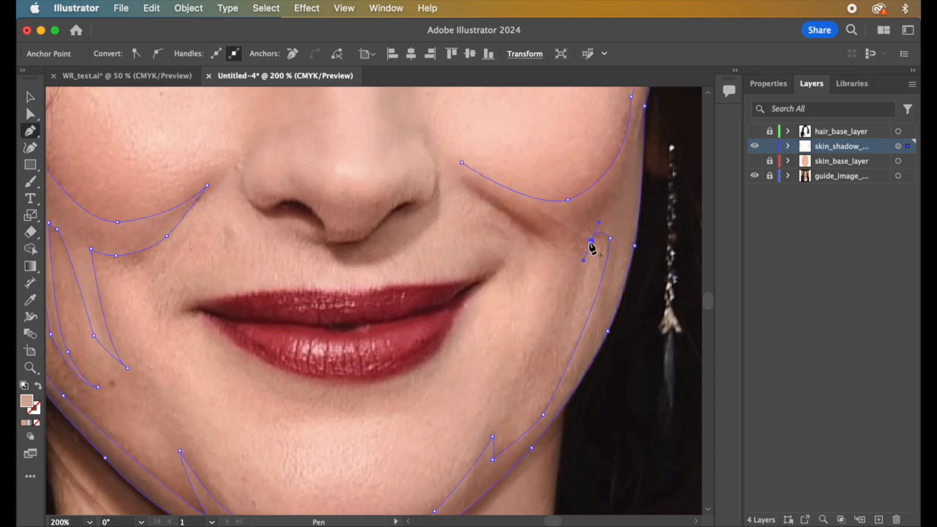
drag(537, 370, 501, 402)
click(538, 371)
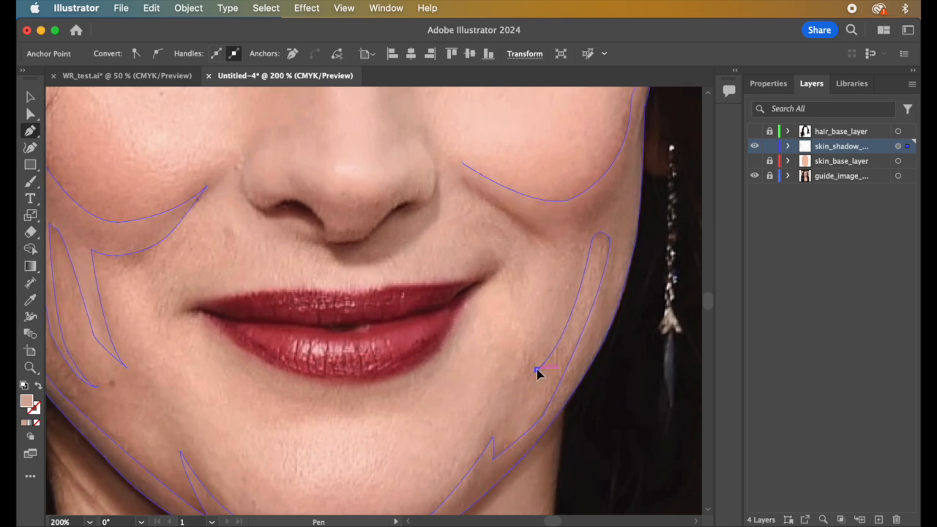
Step: Curve the path up along the image-right smile crease and close it at the starting point beside the nose
drag(561, 251, 498, 212)
click(561, 251)
click(516, 223)
drag(461, 163, 457, 173)
click(457, 174)
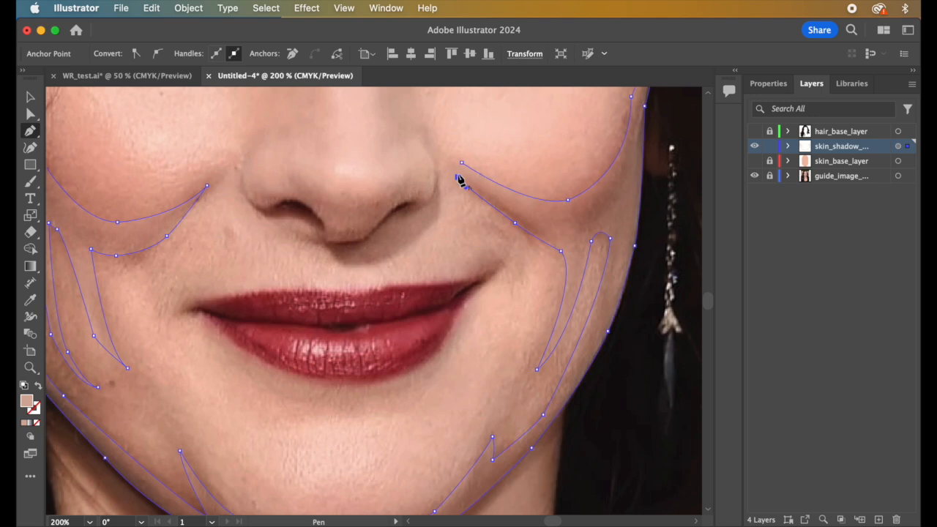
click(461, 164)
mouse_move(462, 164)
mouse_down()
mouse_move(453, 165)
mouse_move(471, 171)
mouse_move(454, 167)
mouse_up()
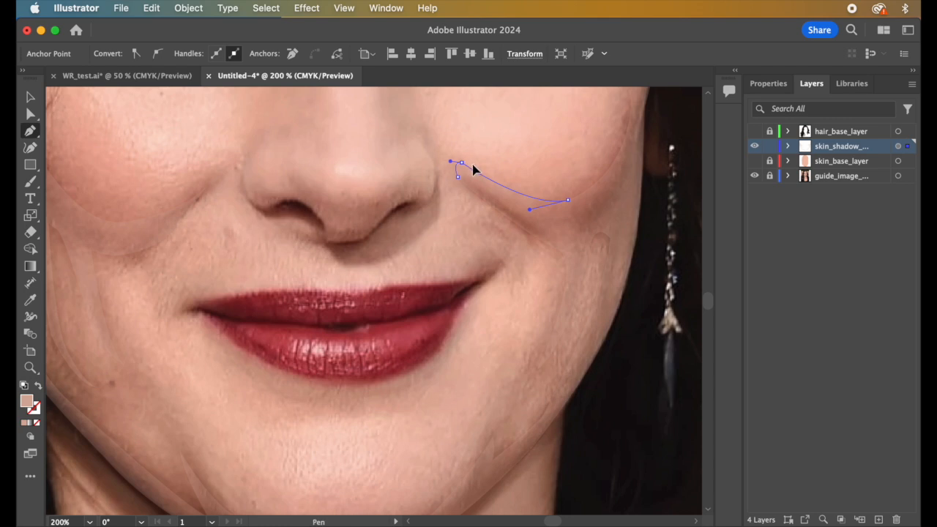
drag(473, 170, 475, 172)
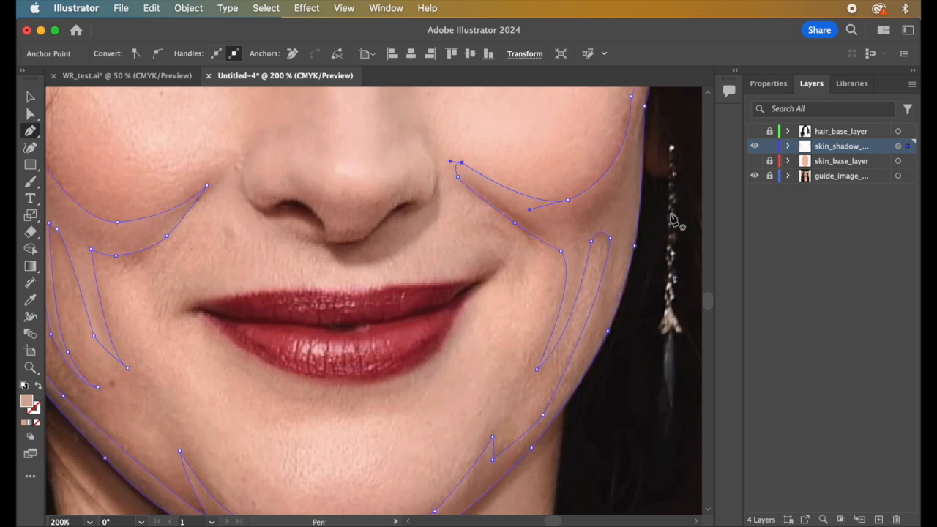
Step: Show skin_base_layer, hide the guide image layer and deselect the path to check the shadow against the skin tone
click(754, 161)
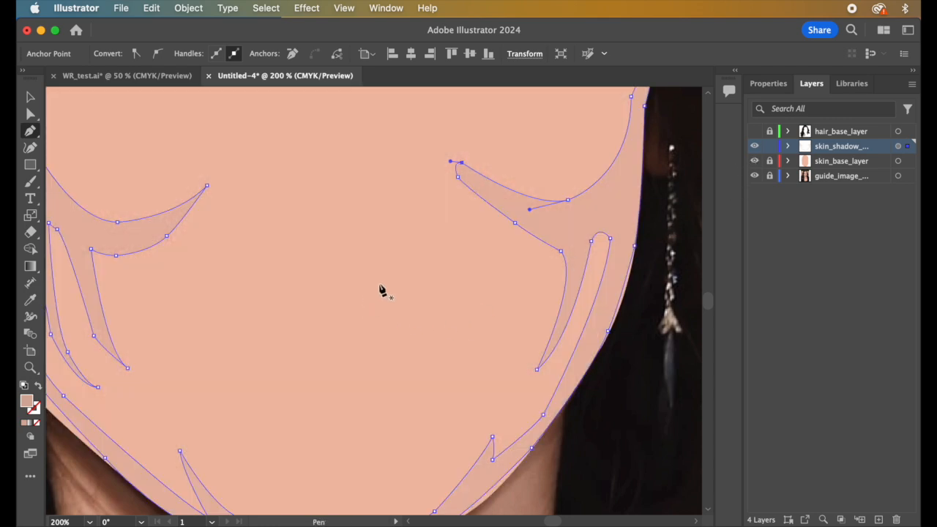
key(z)
alt+click(320, 297)
alt+click(320, 297)
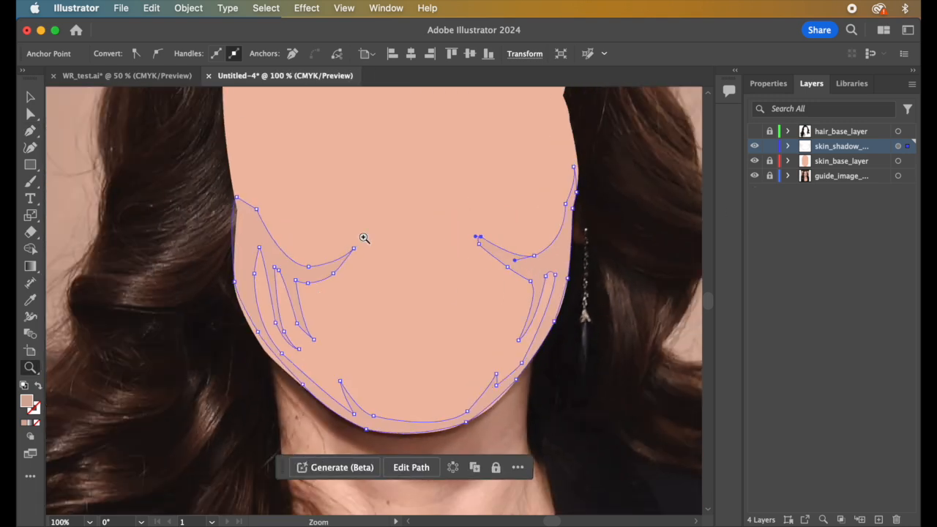
click(30, 96)
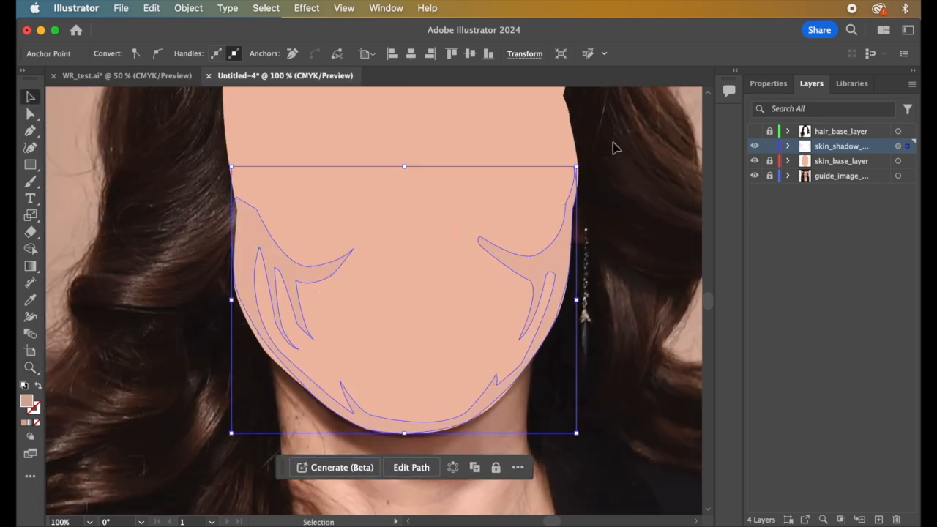
click(755, 176)
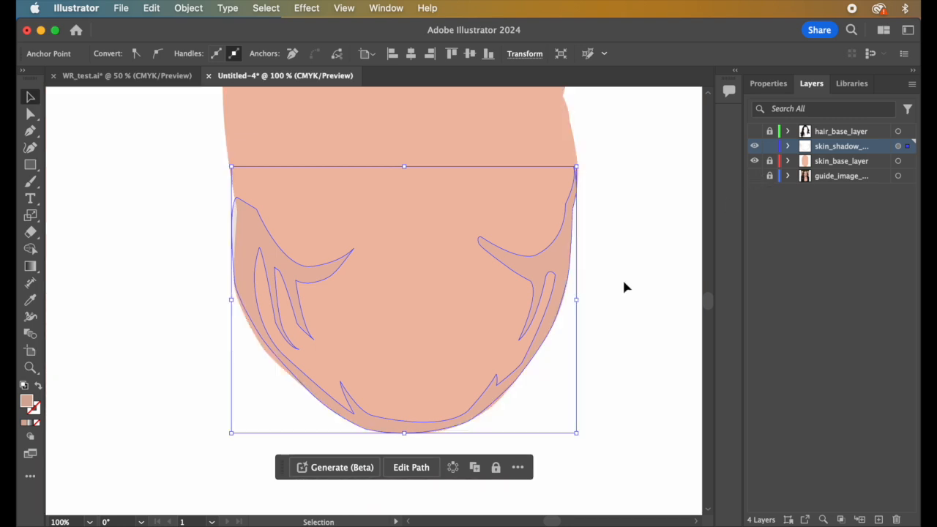
click(623, 286)
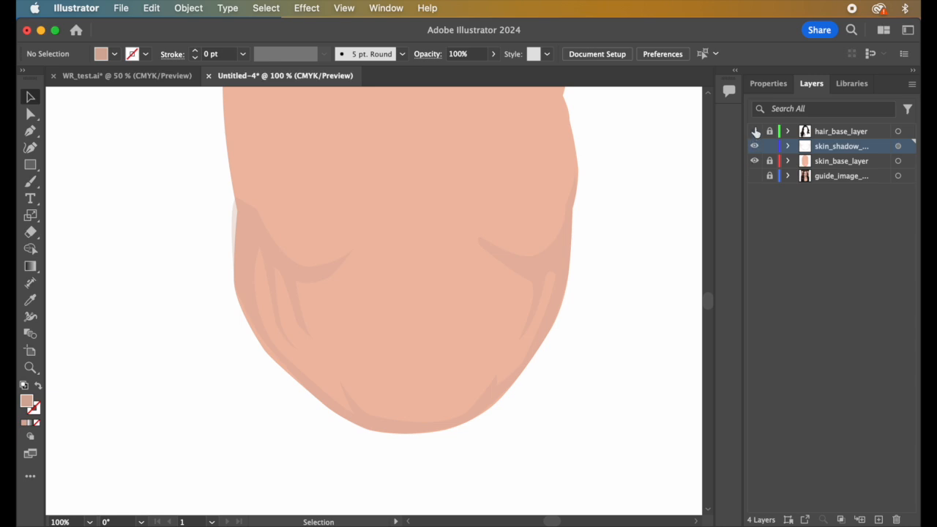
Step: Show the guide image layer and hide skin_base_layer to bring the photo's mouth area into view for tracing
click(907, 147)
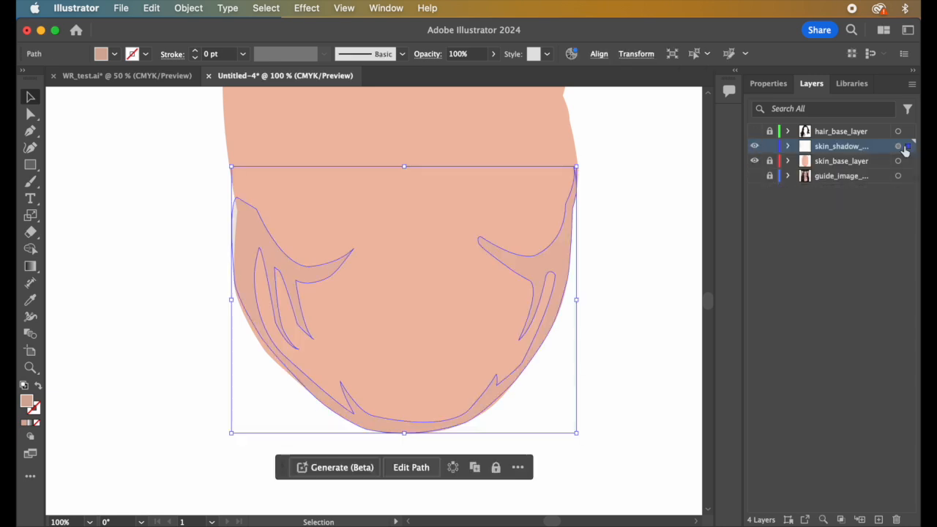
click(755, 176)
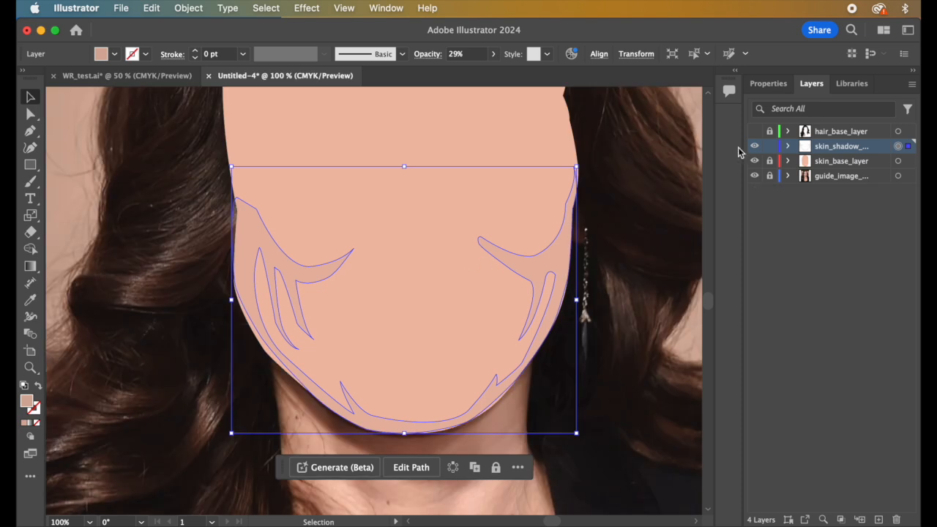
click(755, 161)
key(z)
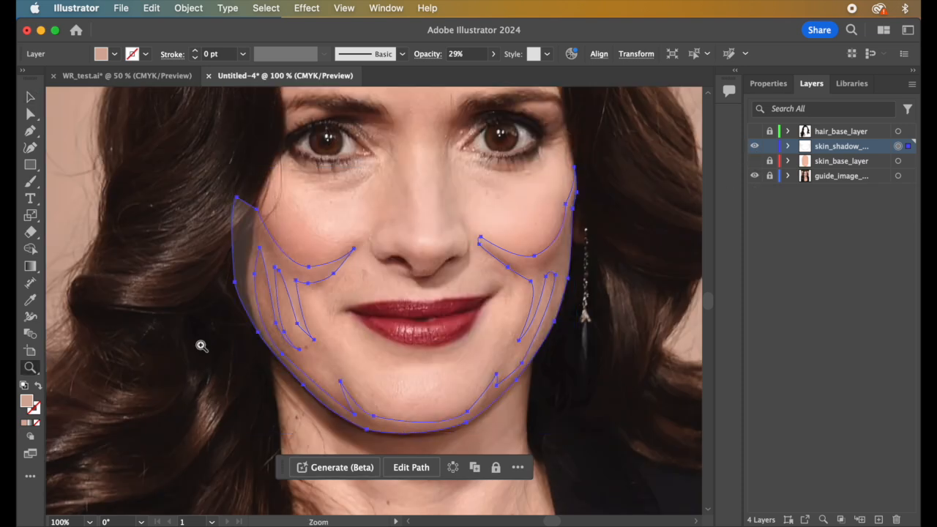
click(364, 325)
click(365, 326)
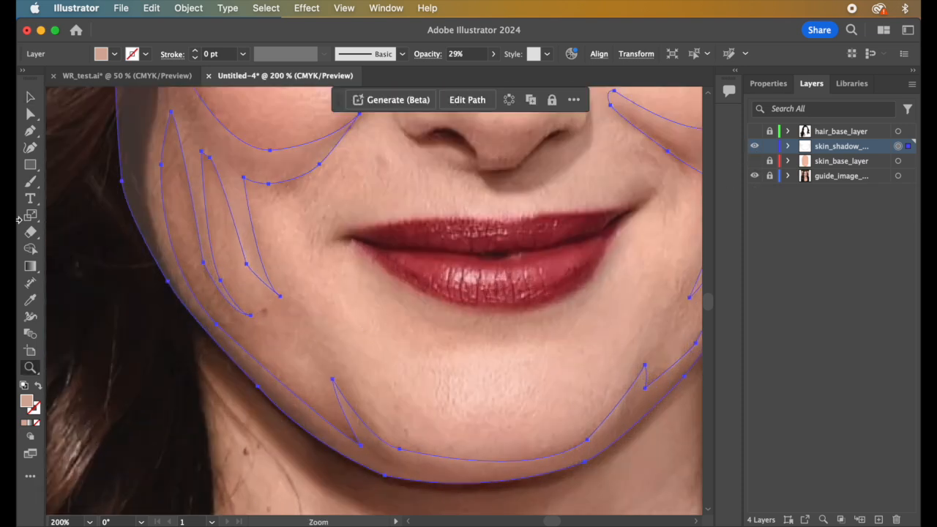
Step: Start a Pen path below the image-right mouth corner and curve it down to beneath the lower lip
click(31, 130)
drag(362, 254, 377, 291)
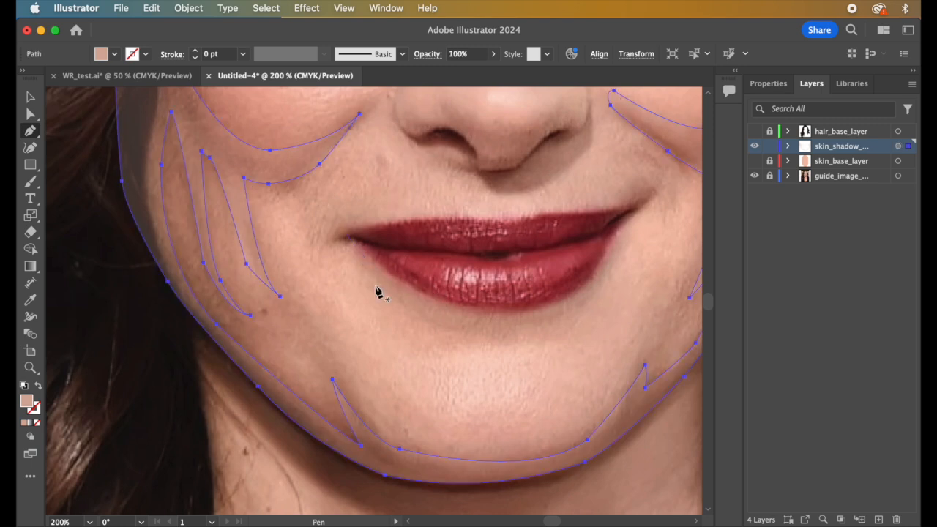
super+click(618, 242)
drag(612, 260, 607, 285)
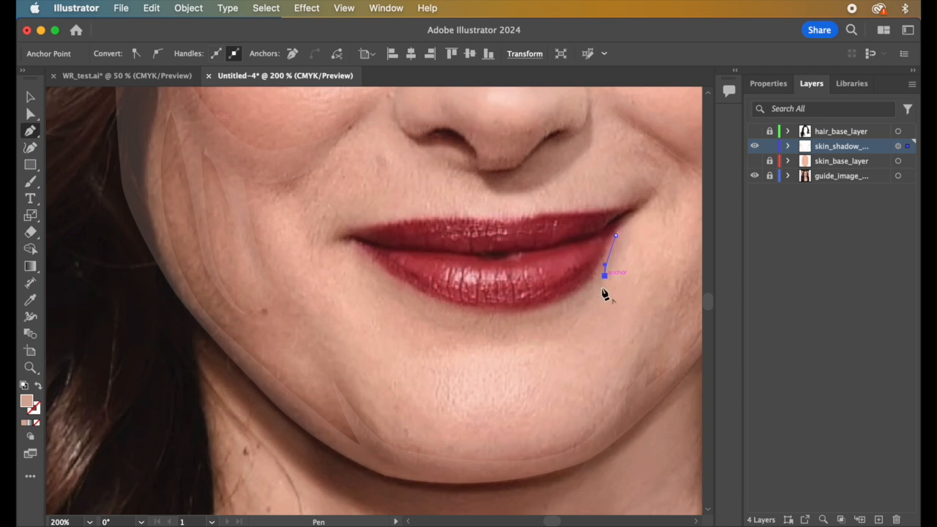
mouse_move(569, 332)
mouse_down()
mouse_move(550, 341)
mouse_move(568, 337)
mouse_up()
click(569, 331)
Step: Run the path beneath the lower lip and up to the image-left mouth corner, forming a small pointed hook around it
drag(451, 338, 365, 328)
drag(451, 340, 395, 341)
drag(351, 247, 366, 233)
click(349, 248)
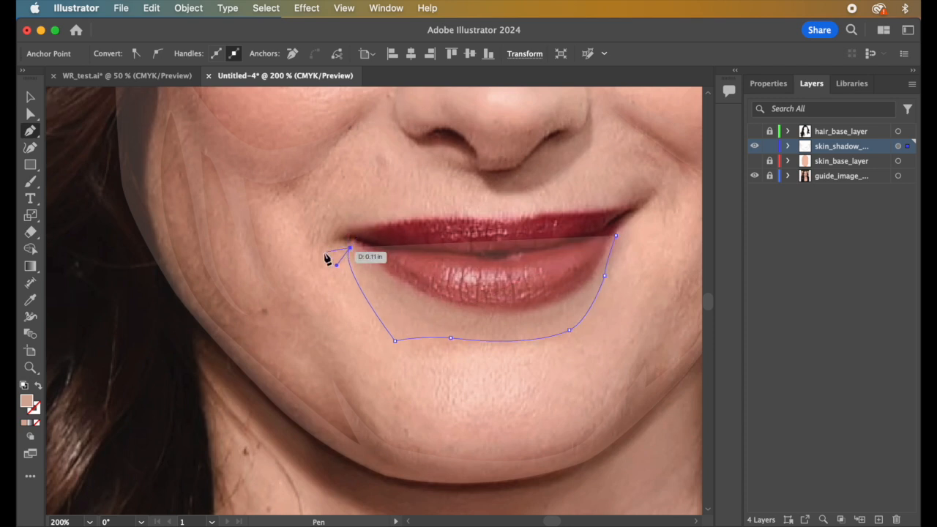
drag(324, 246, 352, 228)
Step: Curve the path across the lower lip, taper it past the image-right mouth corner, and close it at the starting point
drag(460, 284, 494, 286)
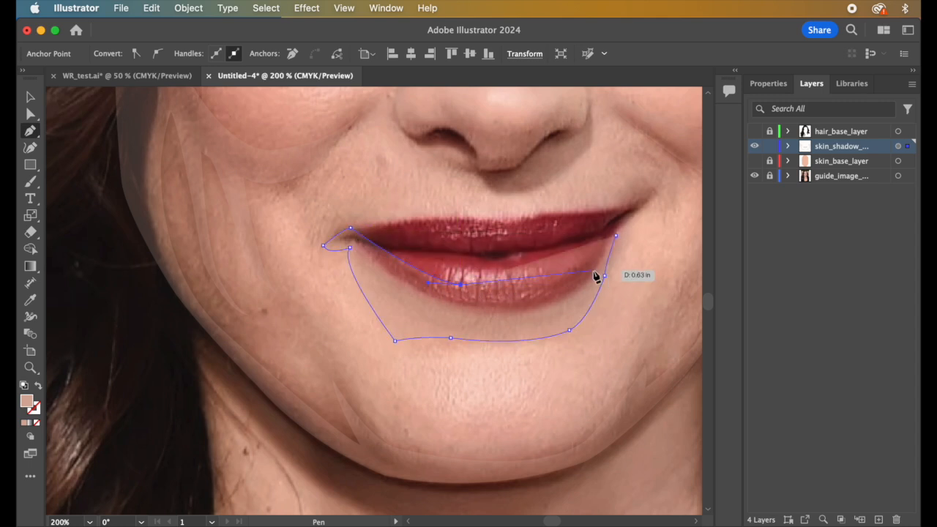
drag(585, 269, 597, 260)
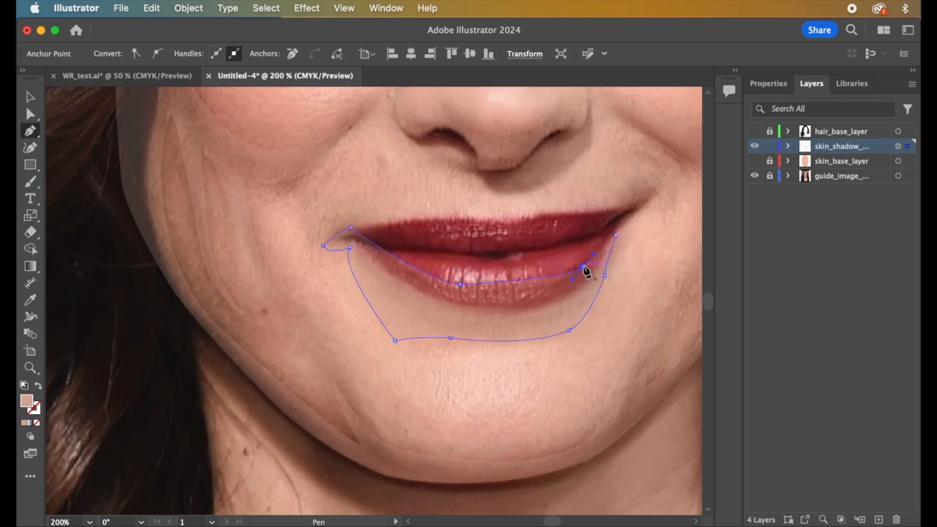
click(626, 203)
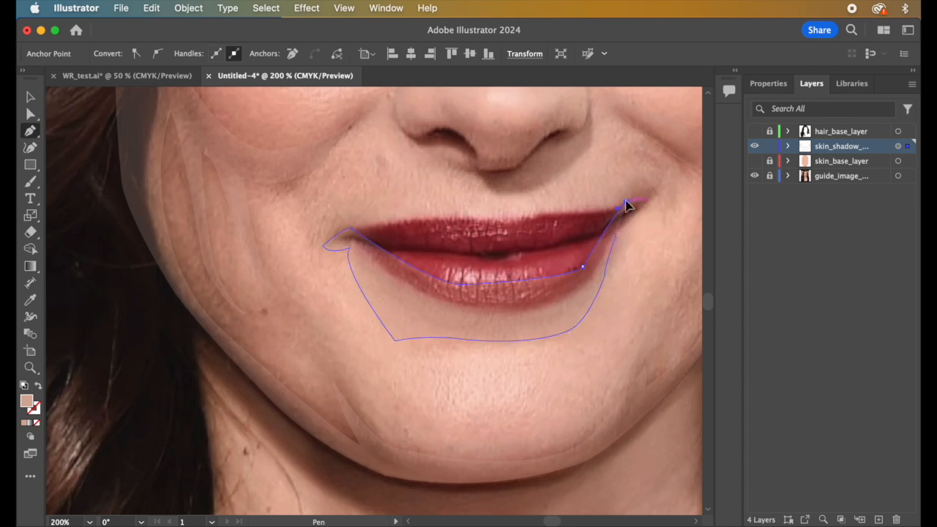
super+click(657, 193)
click(659, 190)
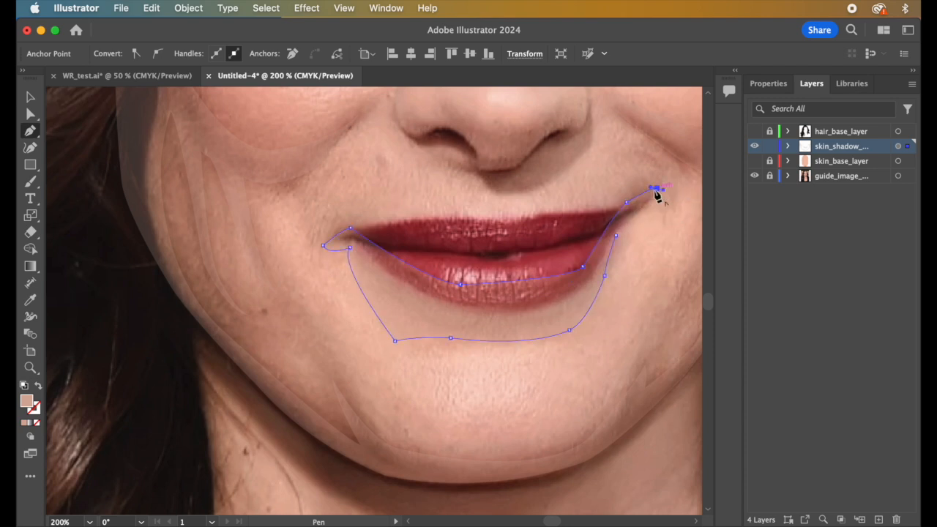
drag(647, 202, 617, 238)
scroll(604, 360, up, 8)
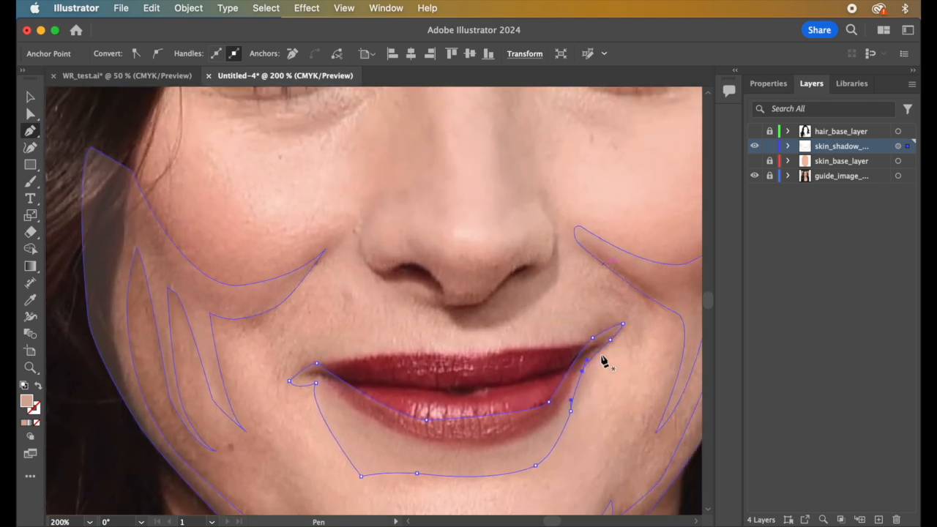
scroll(604, 361, up, 5)
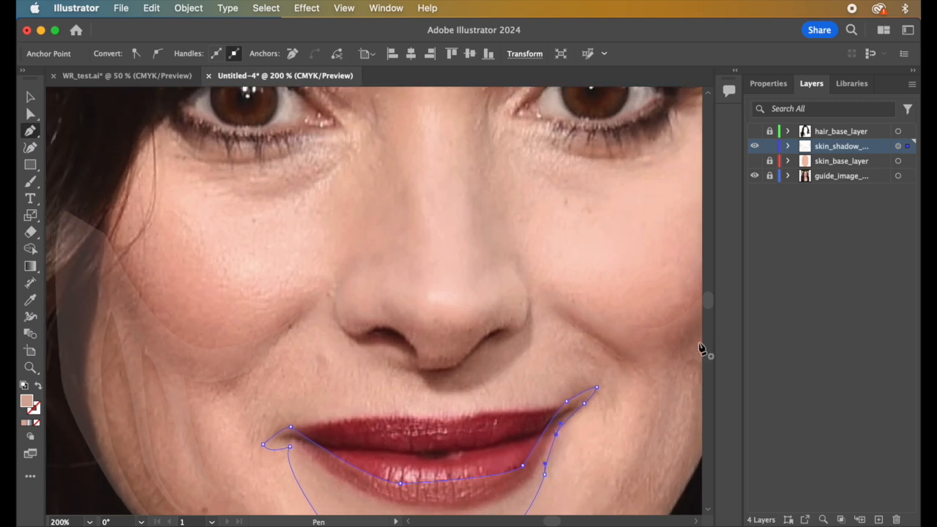
scroll(572, 309, up, 4)
scroll(571, 309, left, 3)
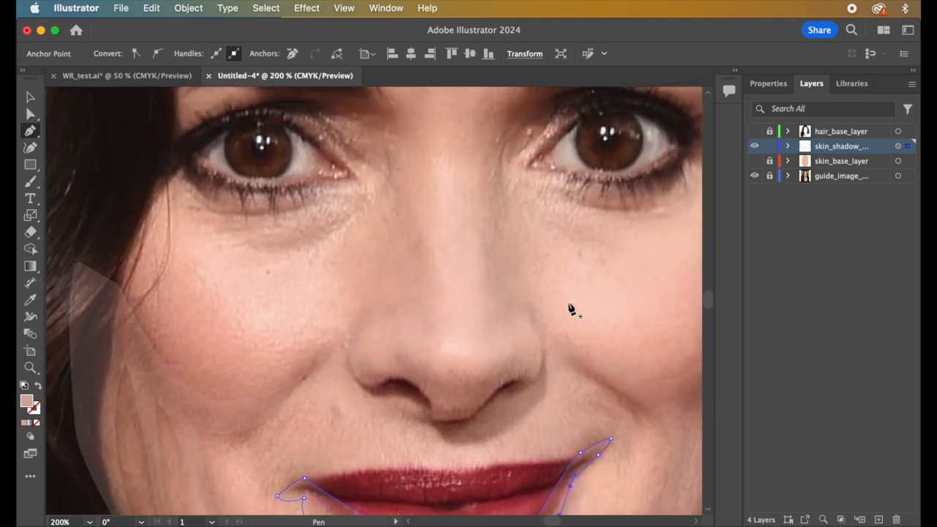
click(540, 102)
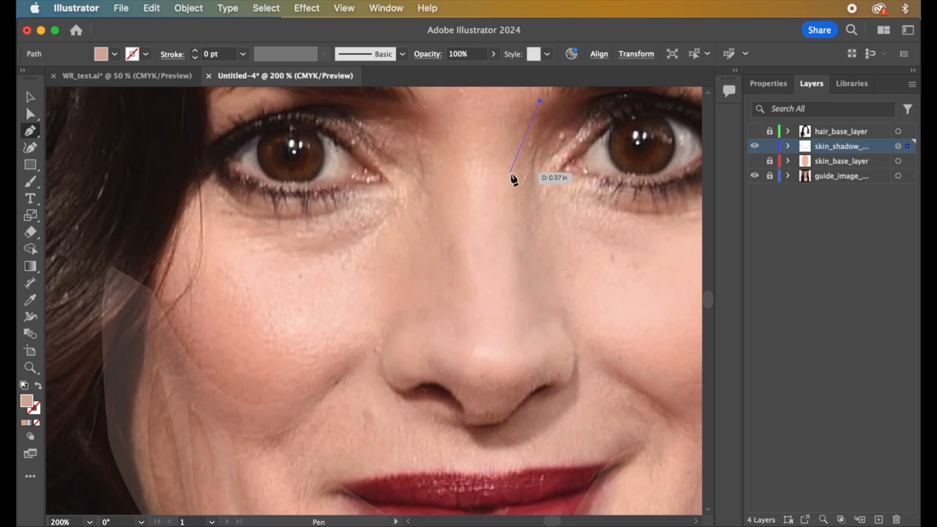
key(super+z)
Step: Start a nose shadow path above the image-left nostril and curve it beneath the nose tip to the image-right nostril
scroll(566, 233, up, 3)
scroll(565, 233, down, 5)
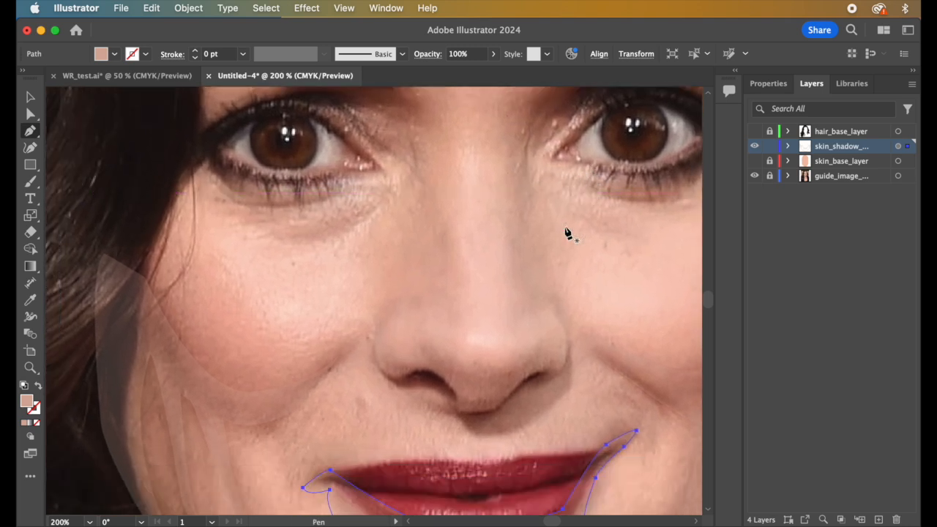
scroll(524, 356, down, 4)
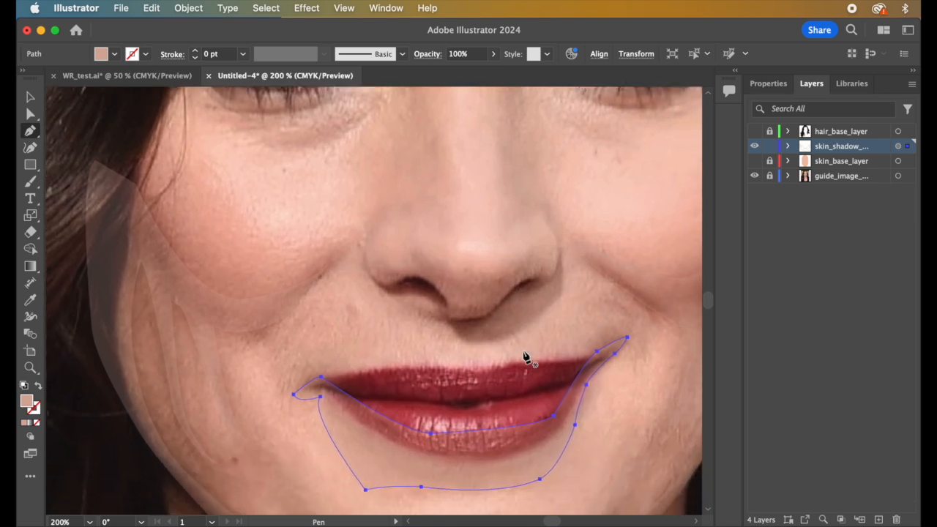
click(415, 251)
drag(476, 280, 503, 277)
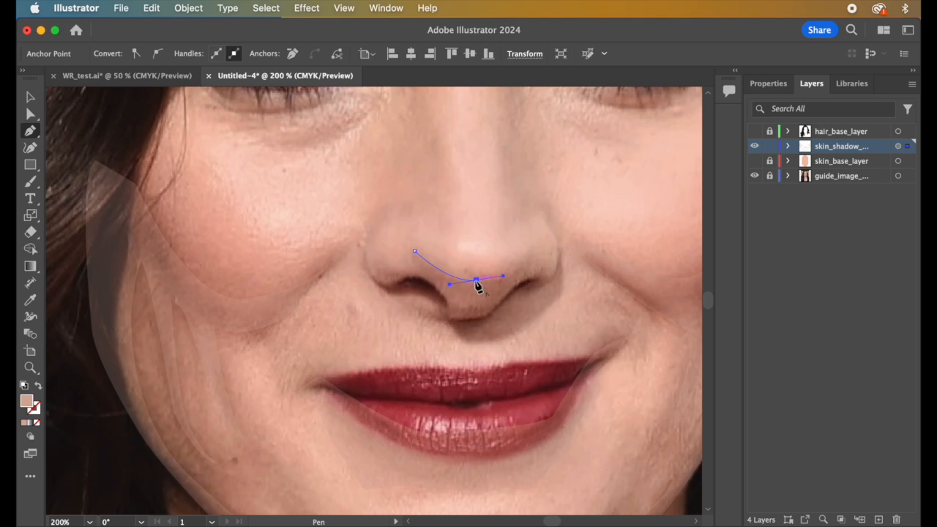
click(529, 258)
click(528, 256)
click(541, 264)
Step: Loop the path around the image-right nostril wing and carry it beneath the nose to below the image-left nostril
drag(552, 277, 564, 306)
click(565, 260)
click(561, 296)
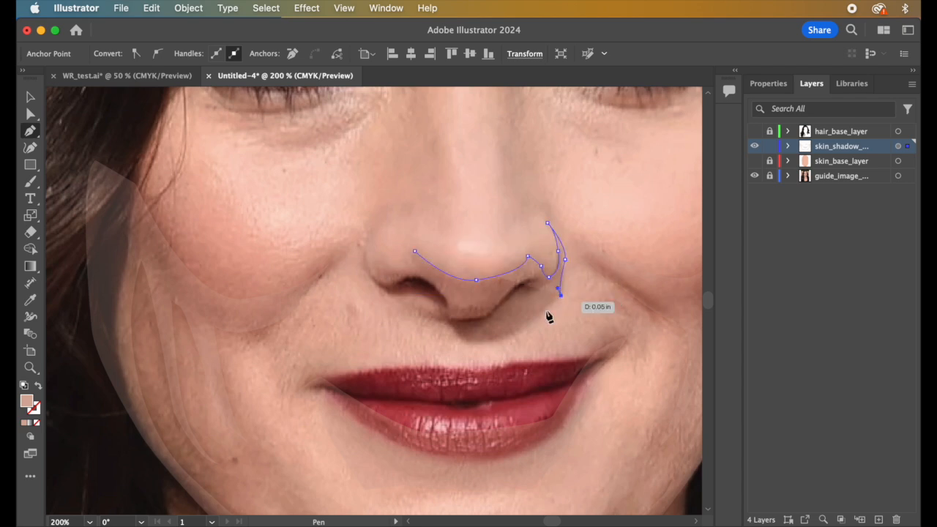
drag(505, 340, 431, 324)
click(435, 319)
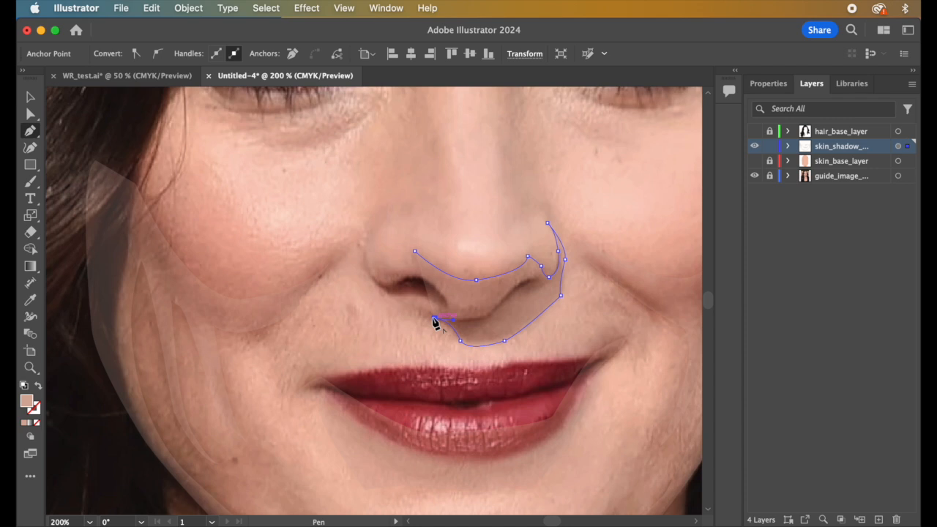
Step: Add a small pointed notch below the image-left nostril and trace the nostril's lower edge out to its wing
drag(412, 310, 392, 297)
click(418, 295)
click(389, 295)
drag(373, 285, 366, 268)
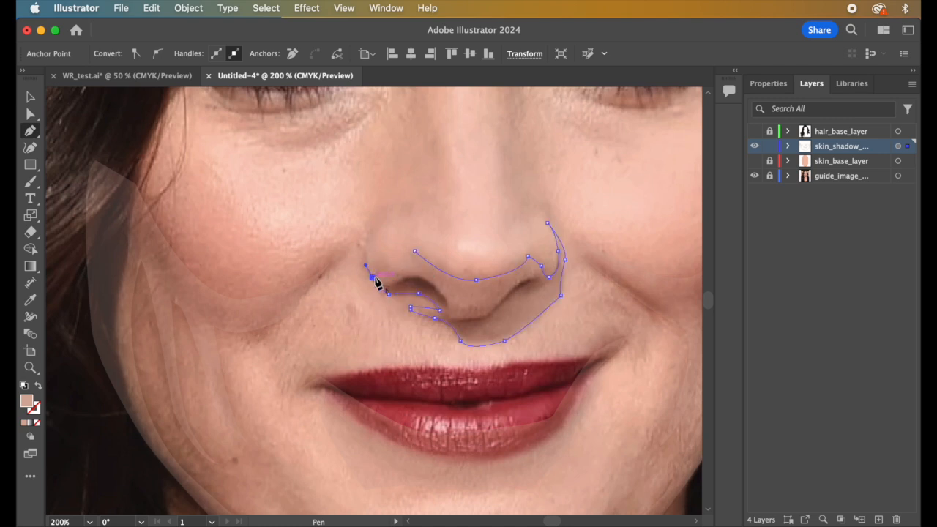
drag(373, 278, 387, 271)
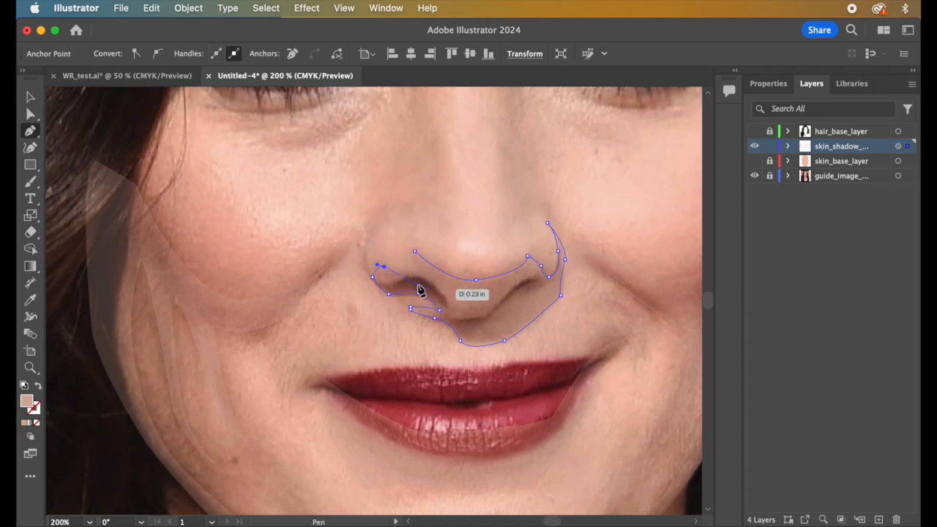
click(412, 253)
key(super+z)
key(super+z)
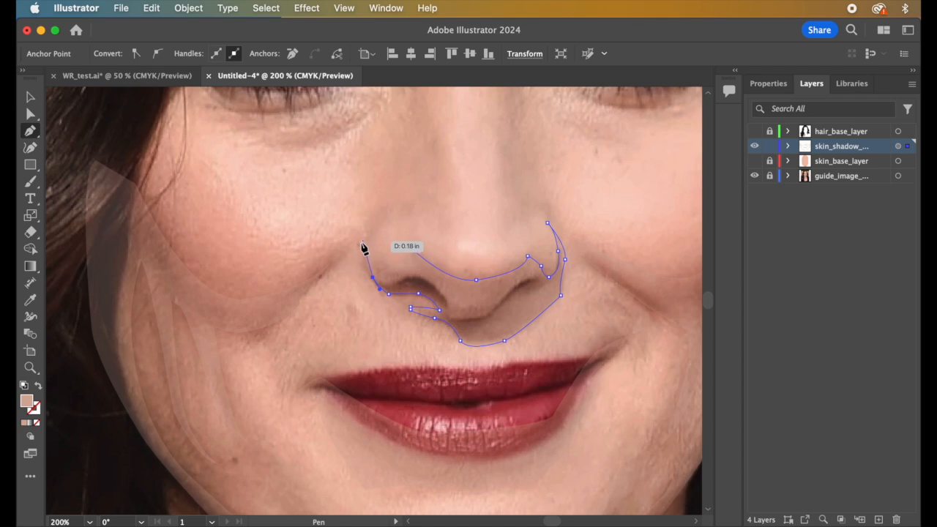
Step: Continue the path up the outer edge of the image-left nostril wing, ending in a point at its top
click(361, 244)
drag(367, 227, 366, 228)
click(361, 244)
click(388, 208)
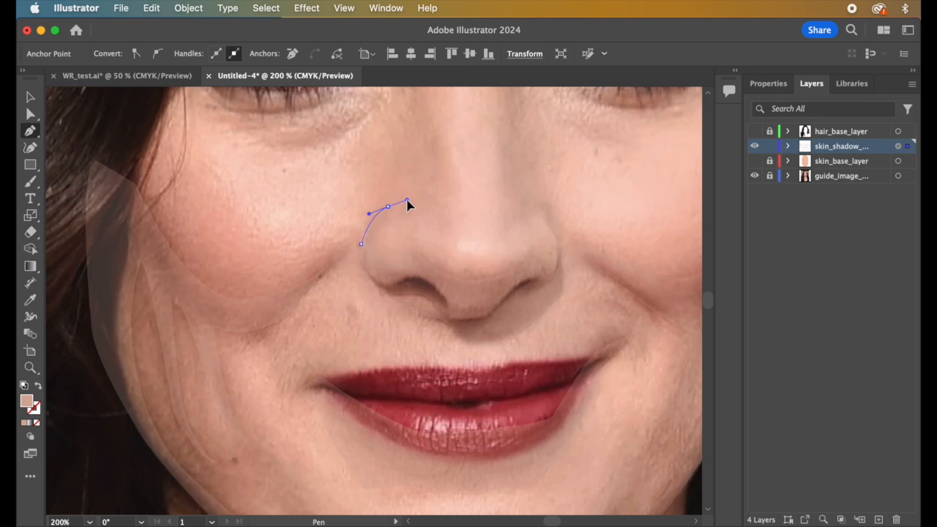
drag(407, 201, 407, 200)
click(388, 208)
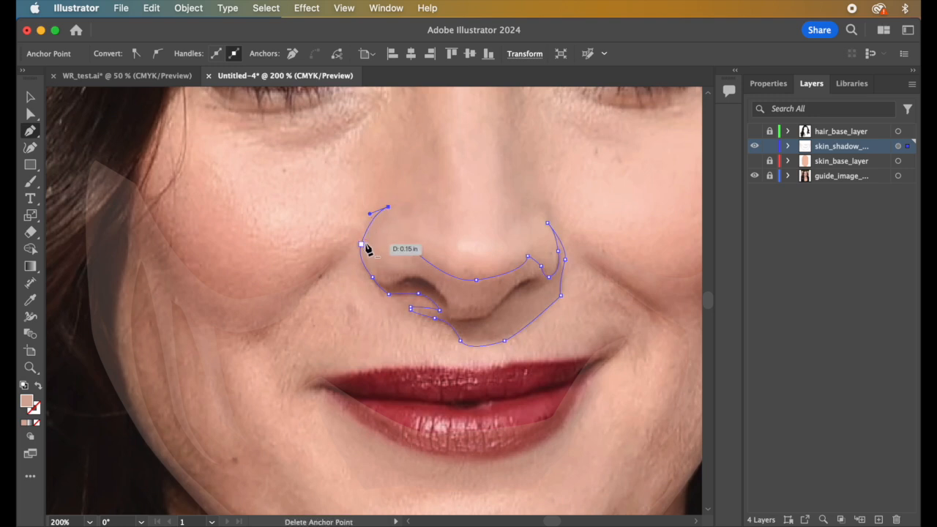
Step: Trace the path back down just inside the image-left nostril wing to form a thin crescent
click(366, 248)
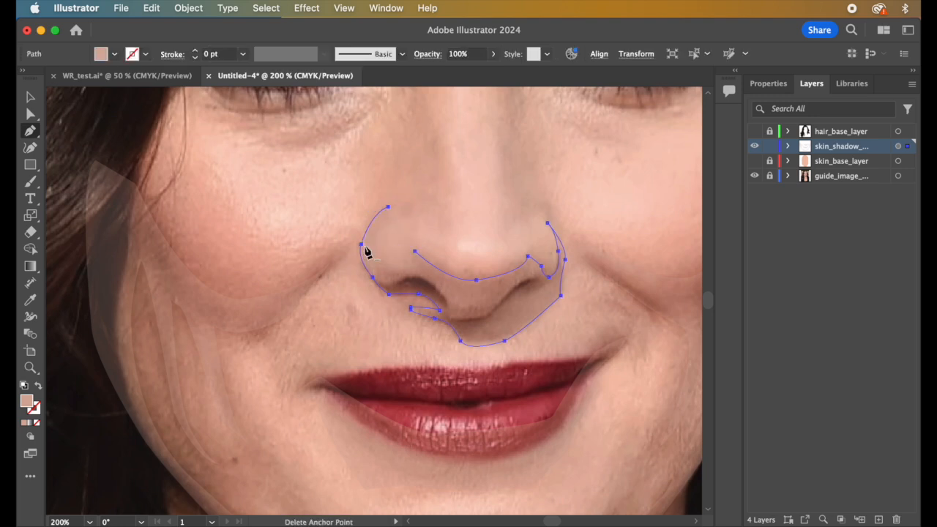
scroll(366, 251, up, 5)
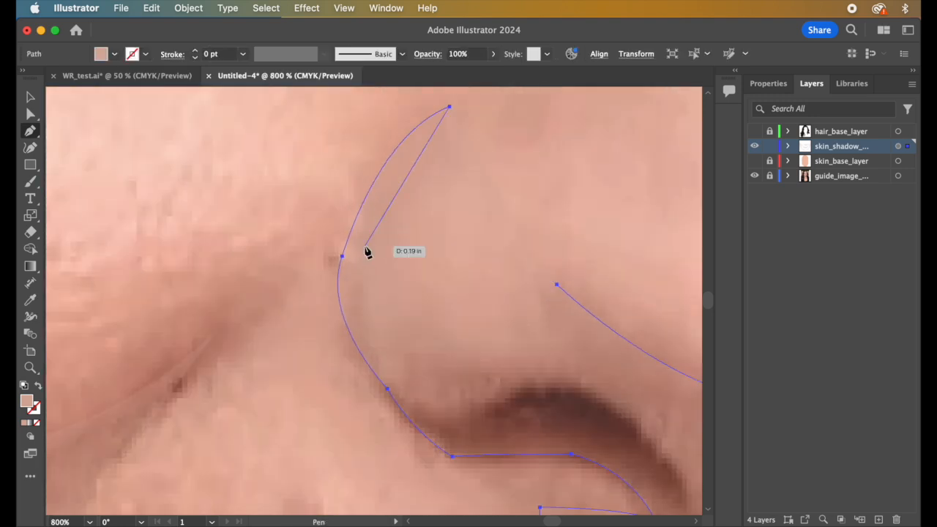
drag(358, 231, 355, 267)
click(358, 231)
drag(376, 361, 392, 378)
click(376, 362)
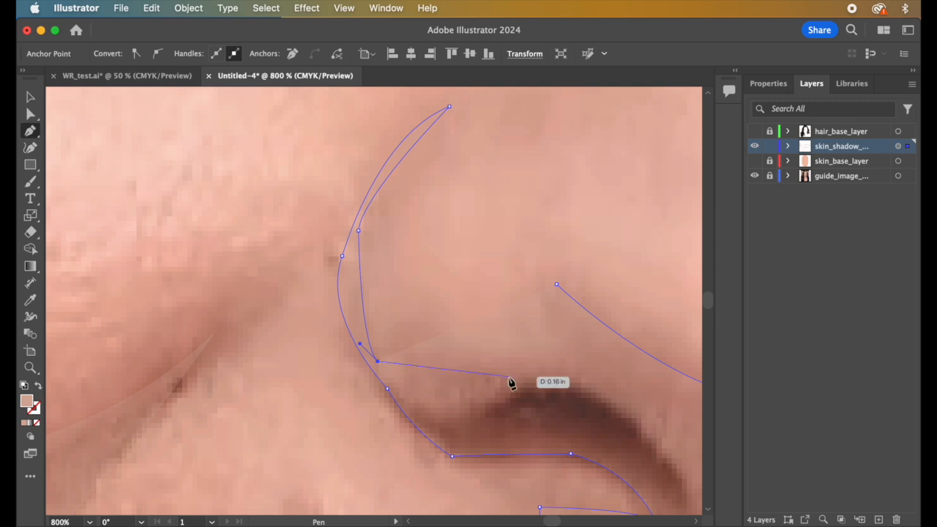
Step: Run the path above the image-left nostril opening and close the nose shadow at its starting point
scroll(510, 382, down, 3)
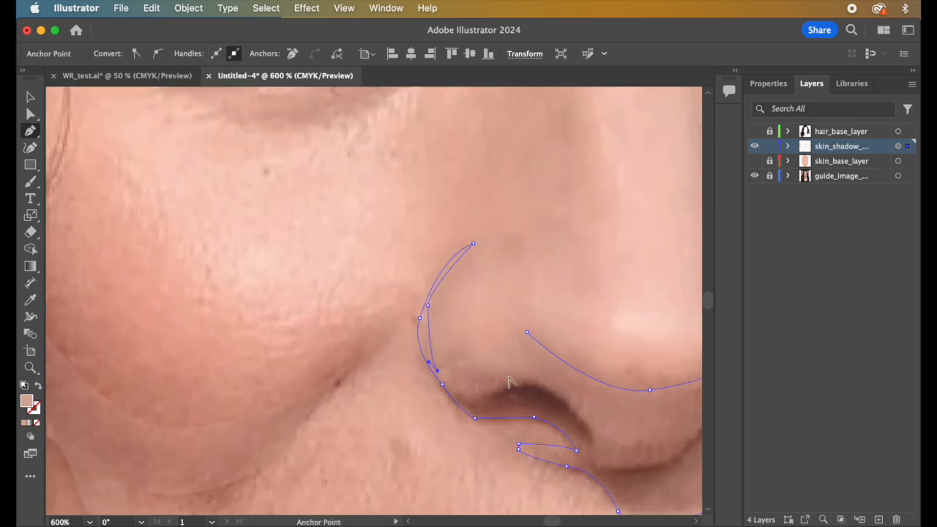
drag(499, 369, 527, 359)
click(499, 370)
click(520, 363)
click(520, 362)
click(521, 342)
Step: Show skin_base_layer and hide the guide image layer to check the lip and nose shadows against the skin tone
scroll(635, 397, right, 5)
scroll(634, 398, down, 2)
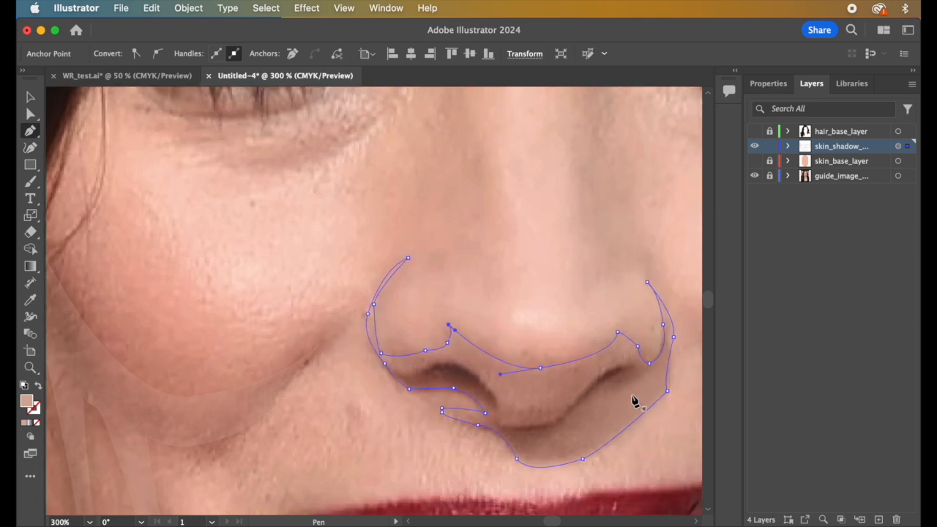
key(z)
alt+click(548, 359)
alt+click(548, 359)
alt+click(547, 359)
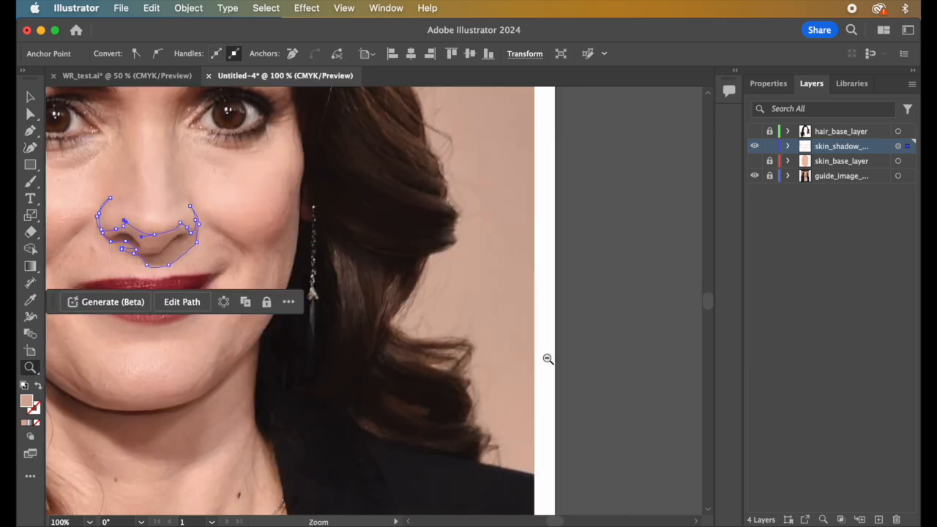
scroll(315, 336, left, 5)
scroll(314, 337, up, 1)
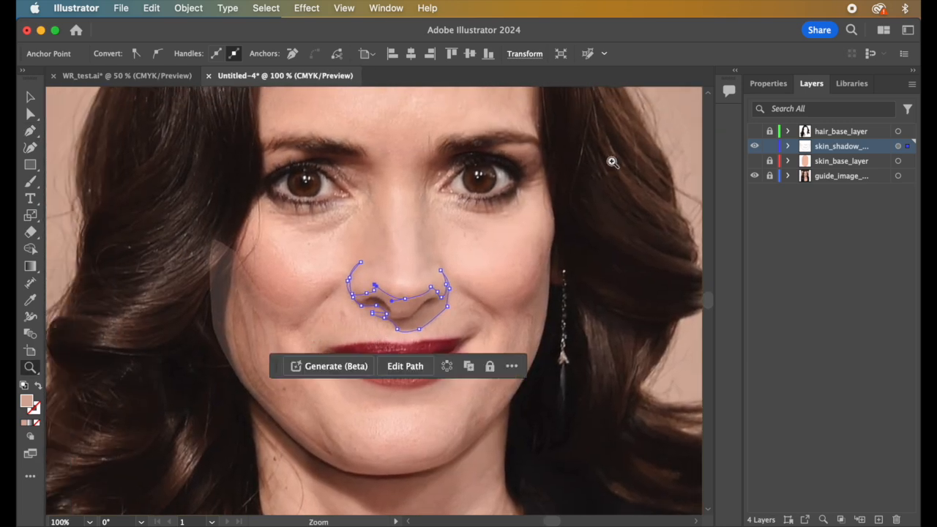
click(754, 161)
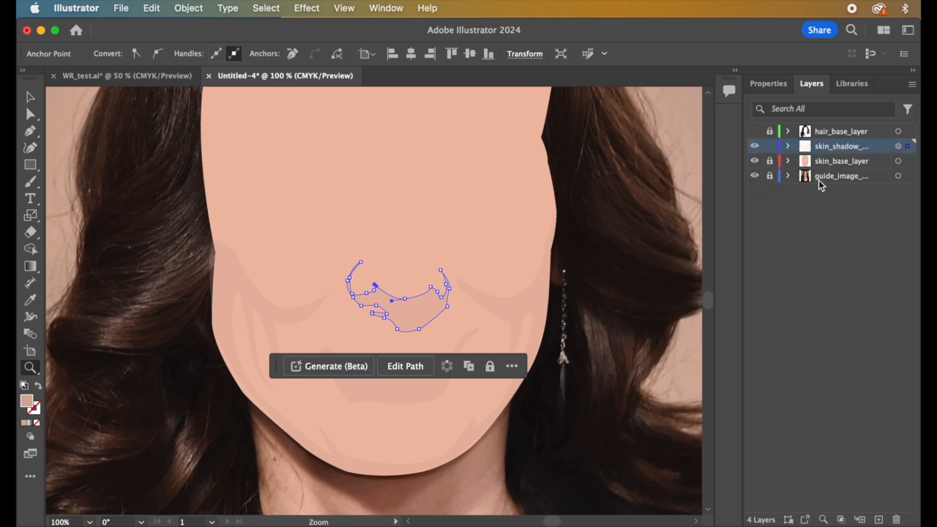
click(754, 176)
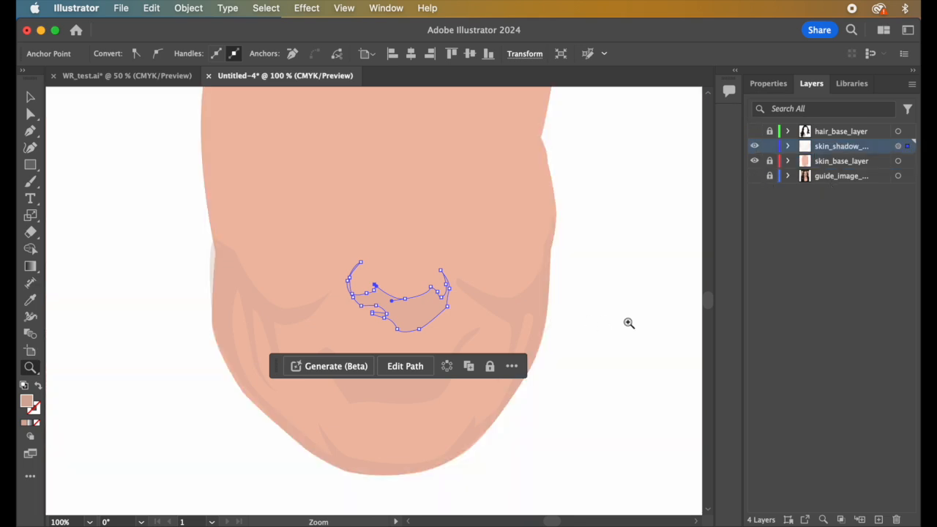
click(28, 92)
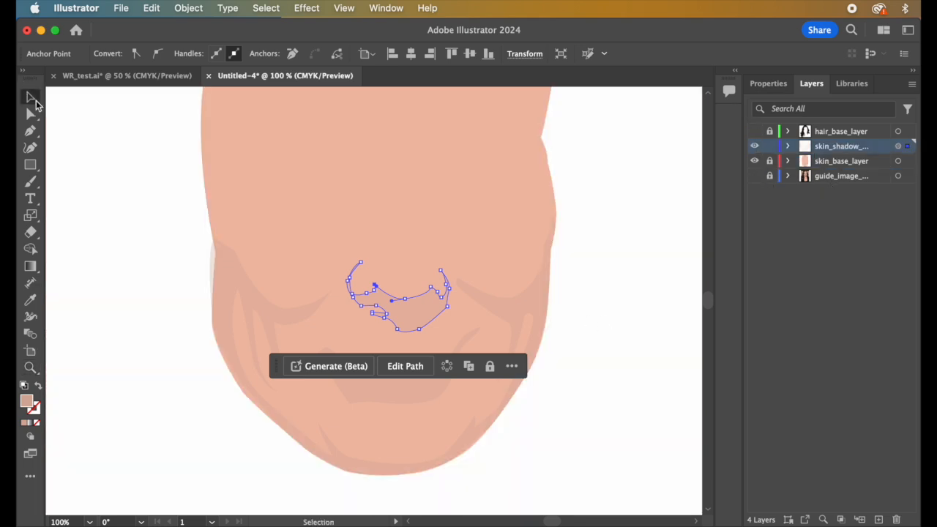
Step: Deselect the nose shadow, show the guide image layer and hide skin_base_layer for further tracing
click(138, 281)
scroll(654, 391, up, 2)
scroll(654, 391, left, 1)
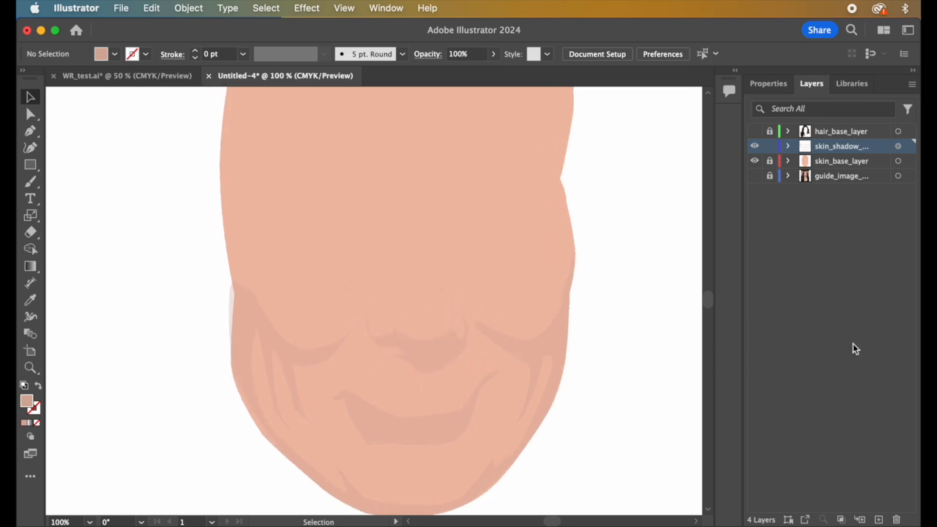
click(755, 176)
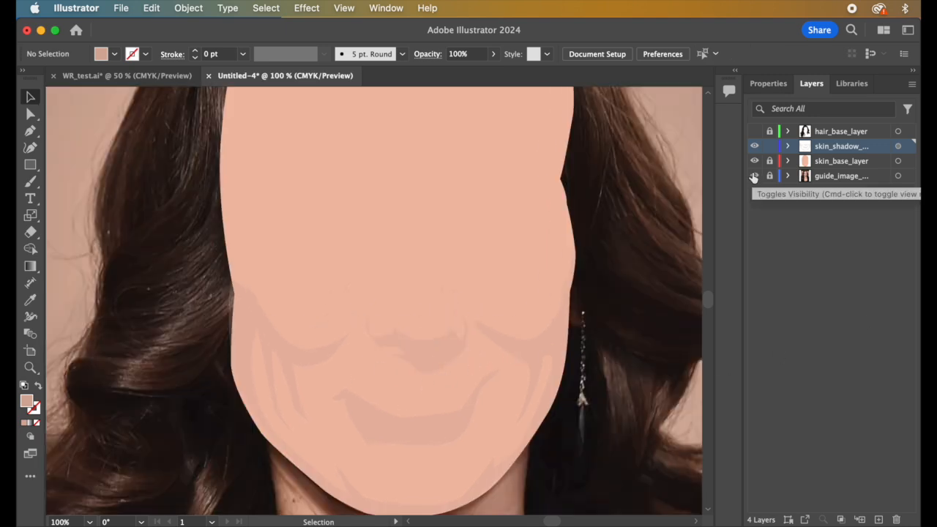
click(755, 161)
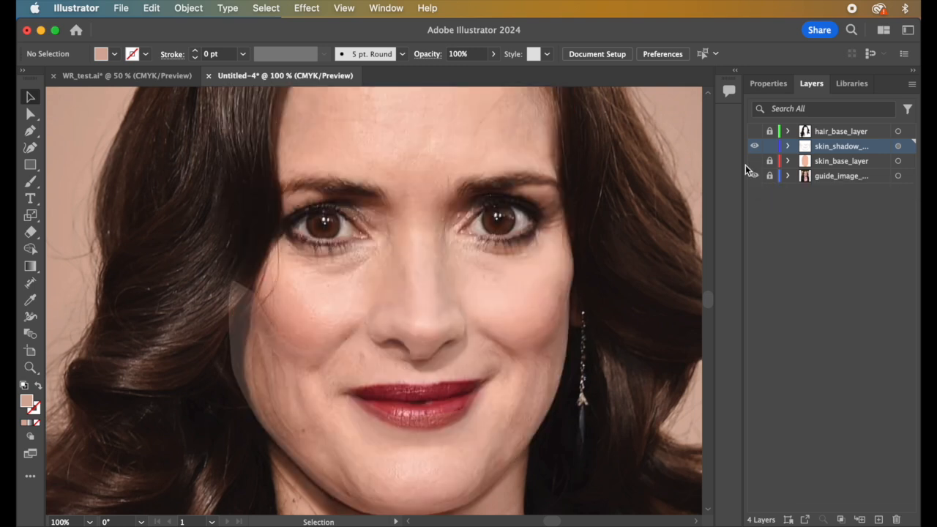
Step: Draw a closed narrow shadow strip along the image-right side of the nose bridge with the Pen tool
key(z)
click(501, 205)
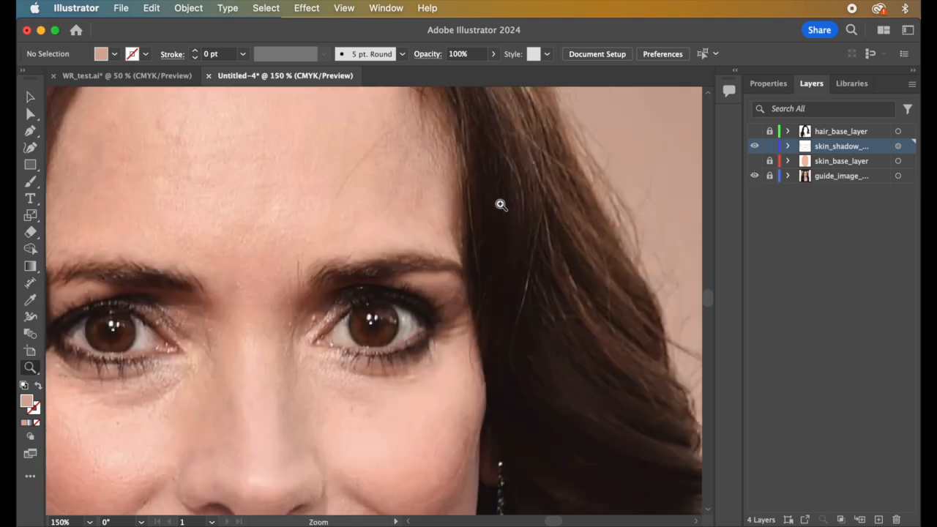
scroll(490, 275, left, 10)
scroll(490, 274, down, 5)
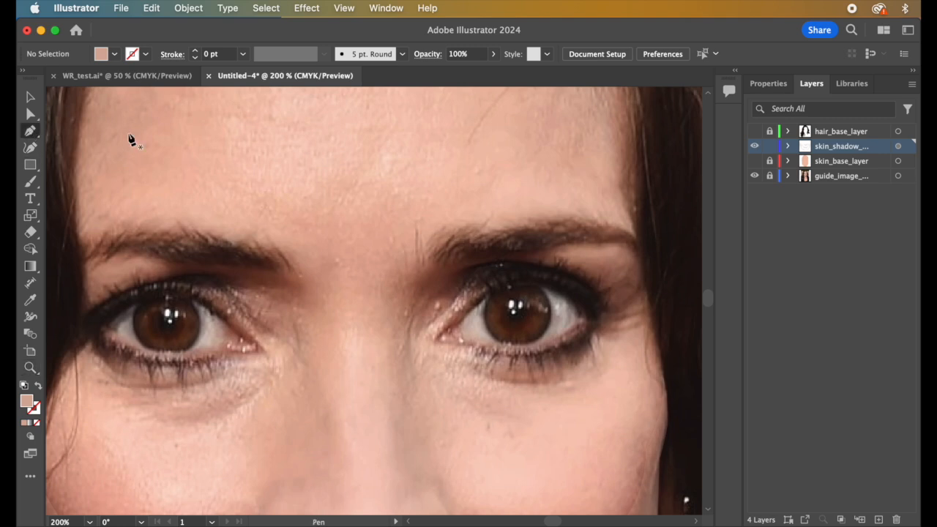
scroll(556, 278, right, 3)
scroll(556, 278, down, 1)
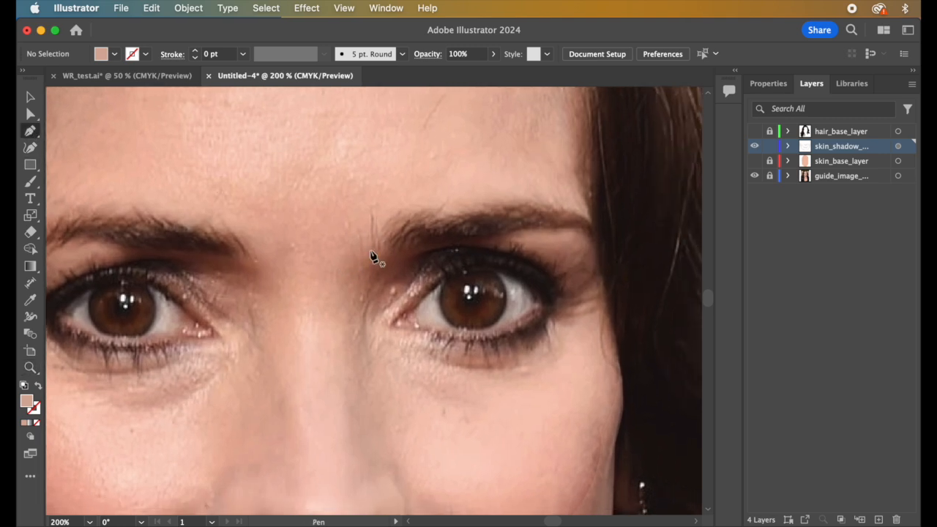
scroll(394, 297, down, 4)
scroll(393, 297, left, 1)
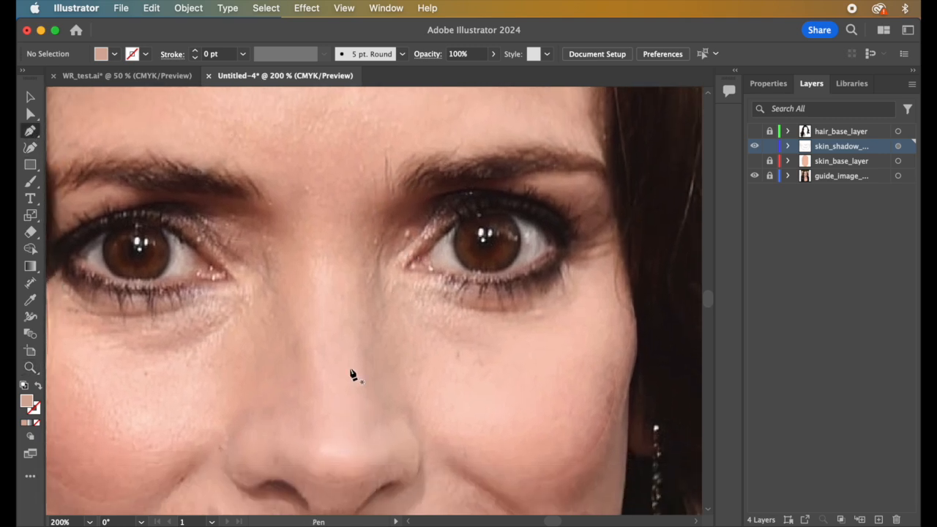
drag(358, 359, 358, 360)
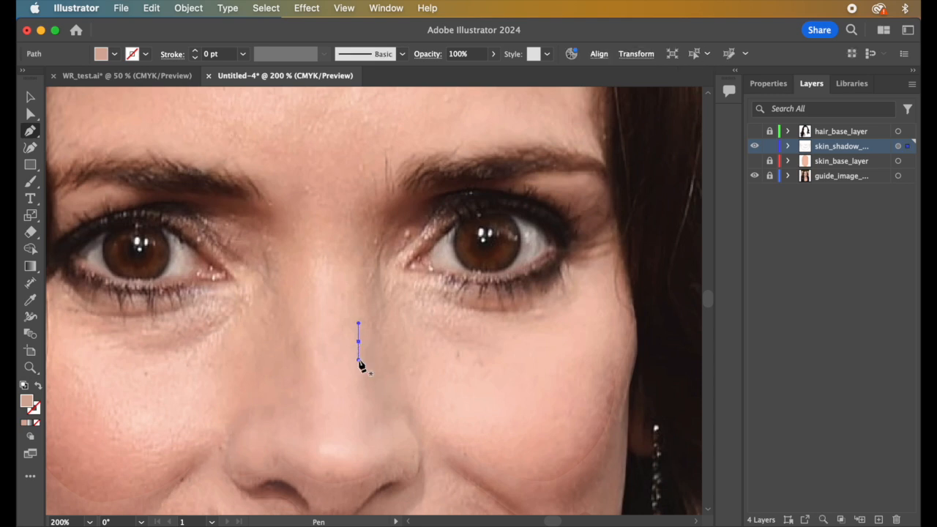
click(358, 344)
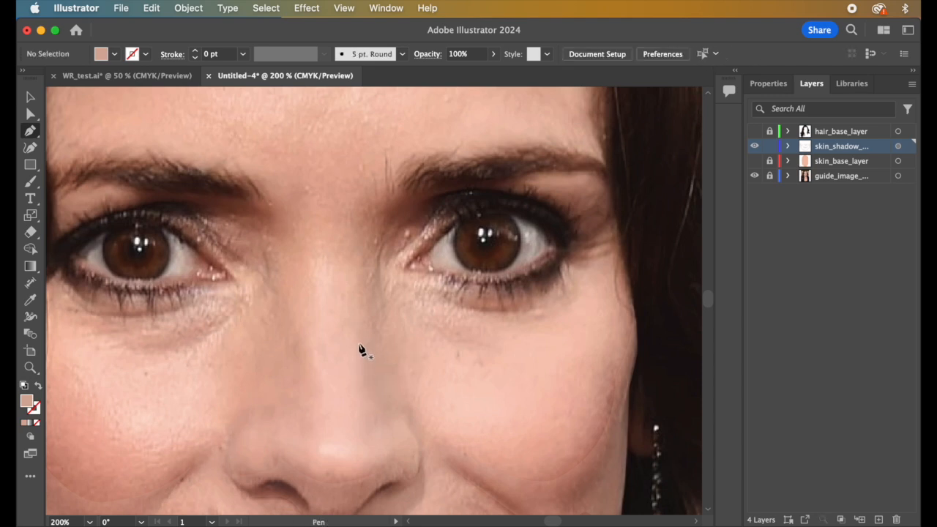
click(358, 335)
click(364, 404)
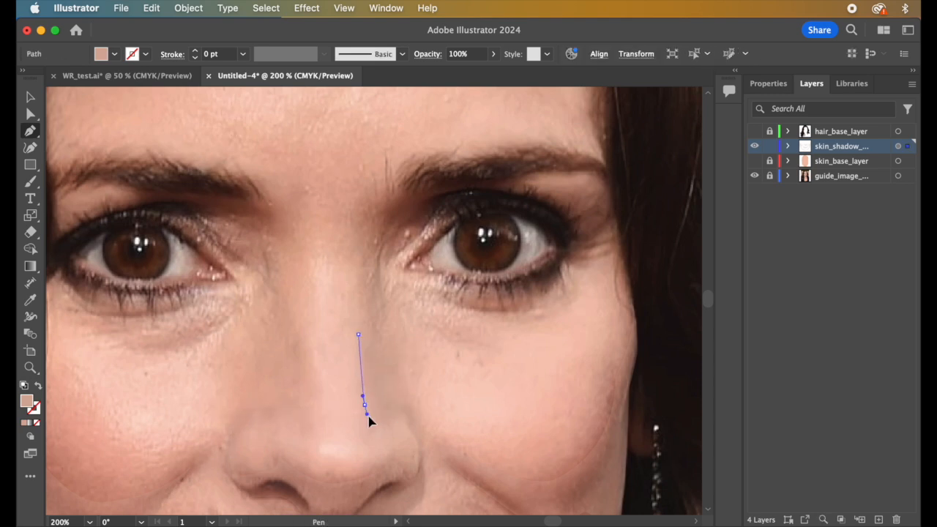
click(383, 410)
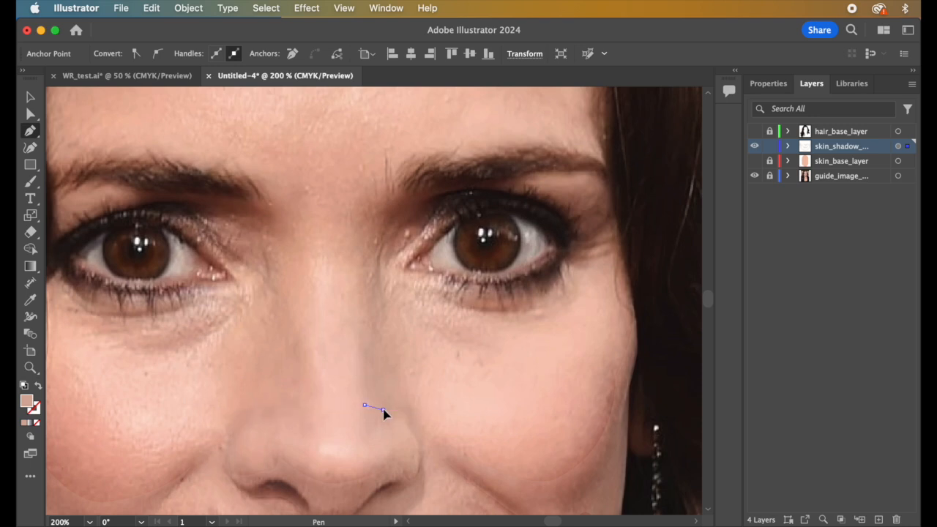
click(371, 338)
click(369, 327)
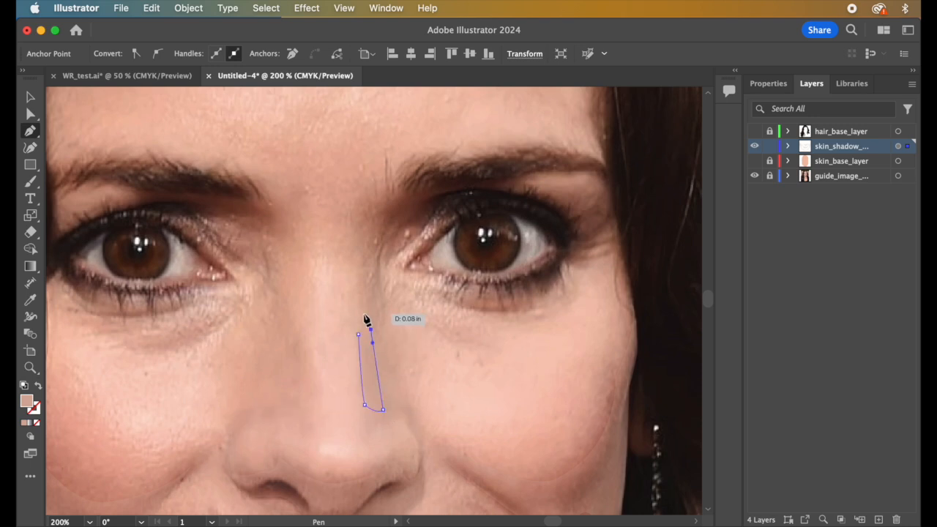
drag(359, 335, 367, 360)
Step: Start a shadow beside the image-left inner eye corner, tracing down the nose bridge and across above the nostril wing toward the cheek
click(282, 270)
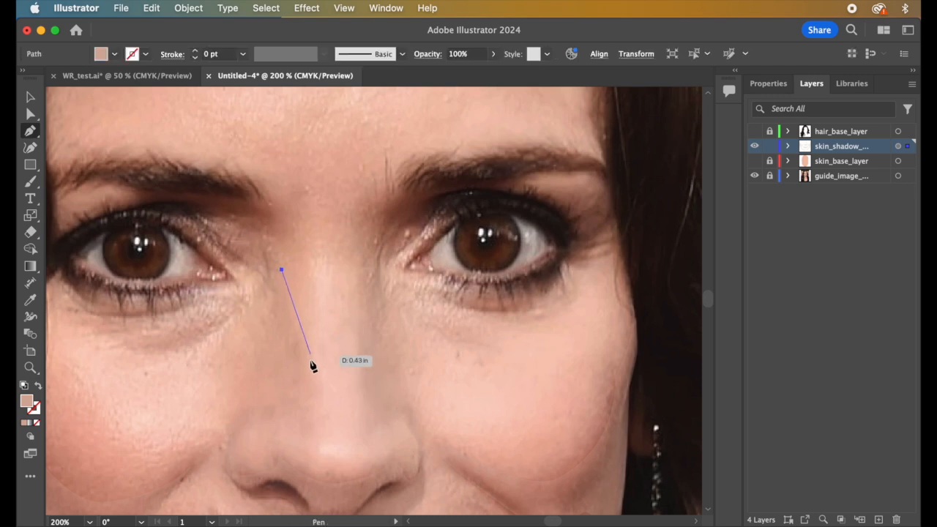
drag(308, 363, 310, 376)
click(309, 363)
click(309, 396)
mouse_move(309, 396)
mouse_down()
mouse_move(237, 414)
mouse_move(224, 360)
mouse_move(234, 396)
mouse_move(208, 403)
mouse_up()
click(232, 391)
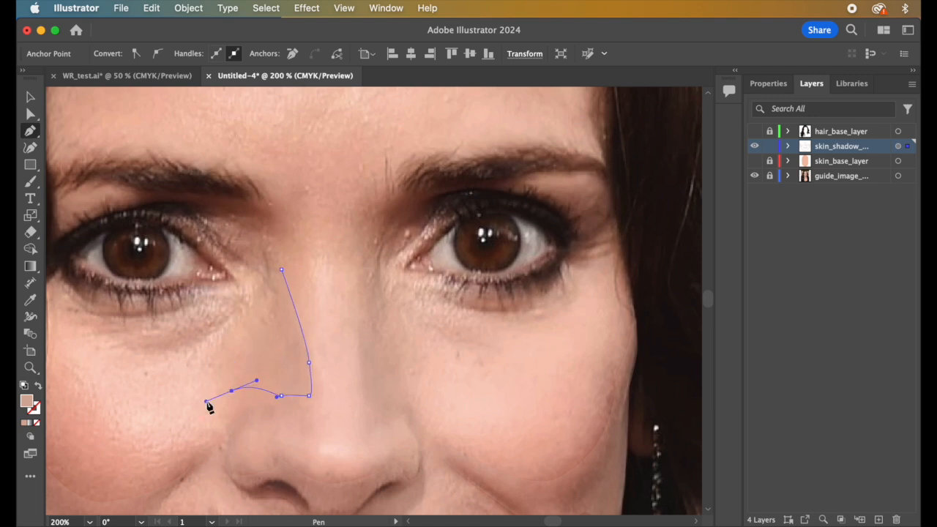
click(231, 392)
click(222, 387)
Step: Continue up the cheek side to a point near the image-left inner eye corner and close the nose-side shadow
drag(228, 324, 245, 309)
click(222, 320)
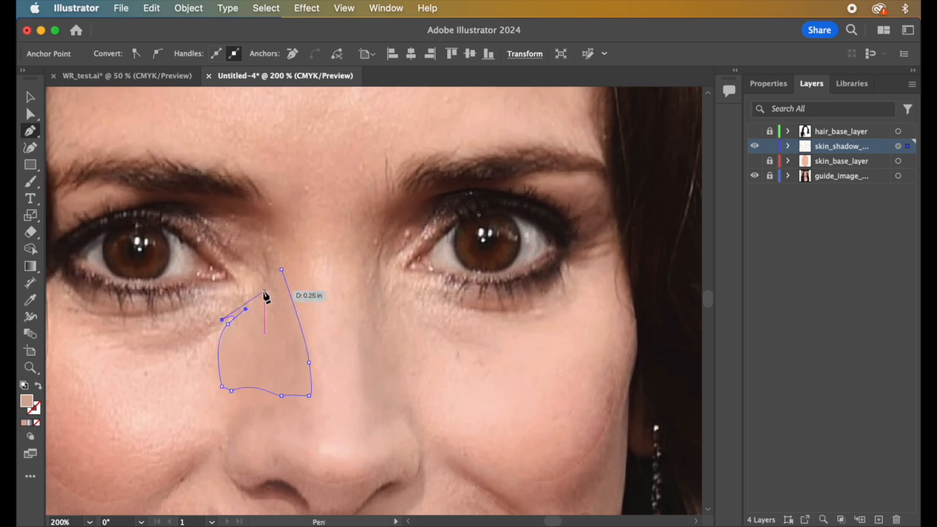
click(228, 324)
click(266, 280)
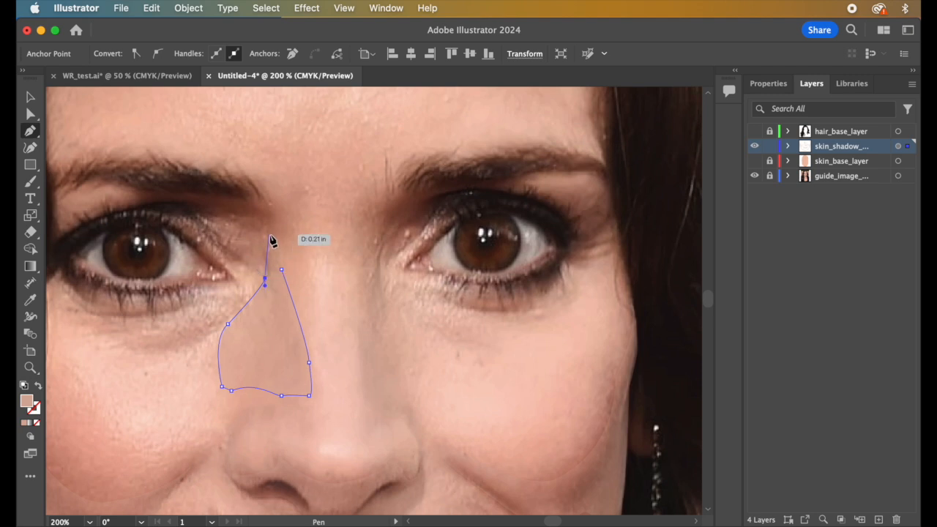
drag(271, 237, 263, 227)
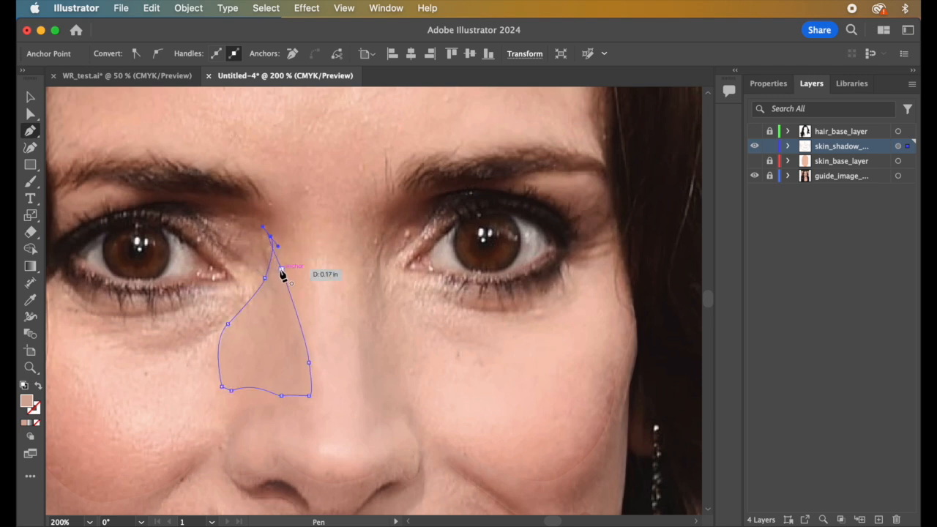
click(282, 269)
click(283, 269)
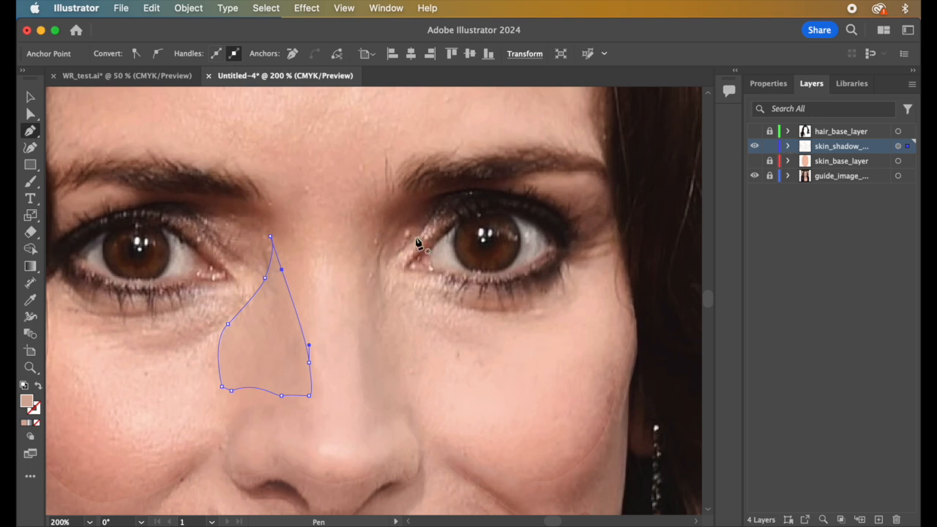
Step: Start the image-right eye shadow at the inner brow, tracing under the brow to the hairline and back to the outer eye corner
super+click(371, 217)
click(365, 209)
mouse_move(460, 167)
mouse_down()
mouse_move(486, 178)
mouse_move(473, 178)
mouse_up()
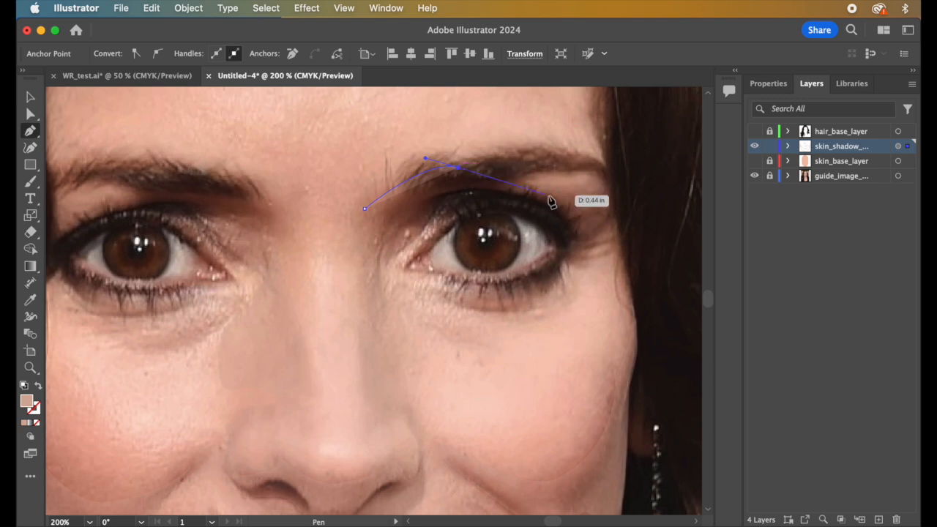
drag(569, 208, 455, 313)
click(570, 260)
Step: Trace the path beneath the image-right eye to a point, then loop it back around to the lower lash line
click(492, 311)
drag(433, 290, 419, 278)
click(432, 290)
drag(502, 294, 518, 287)
click(503, 294)
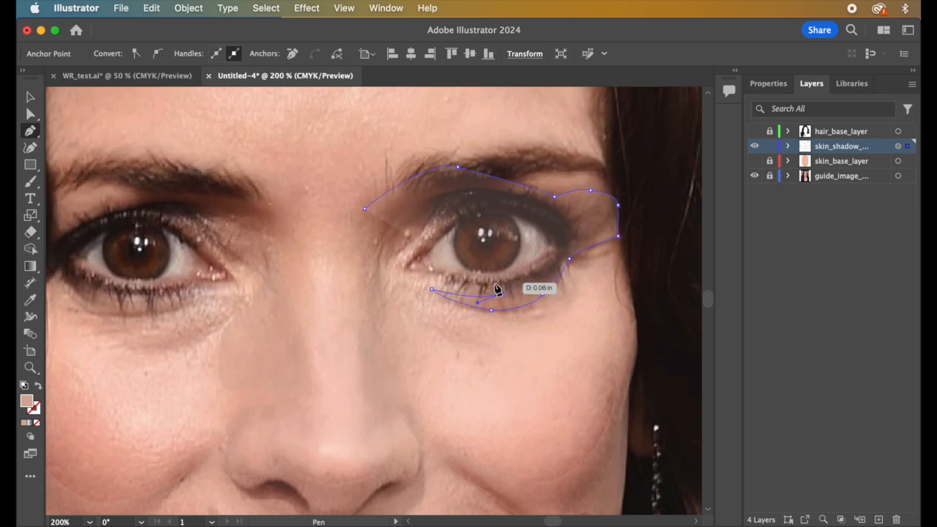
click(490, 285)
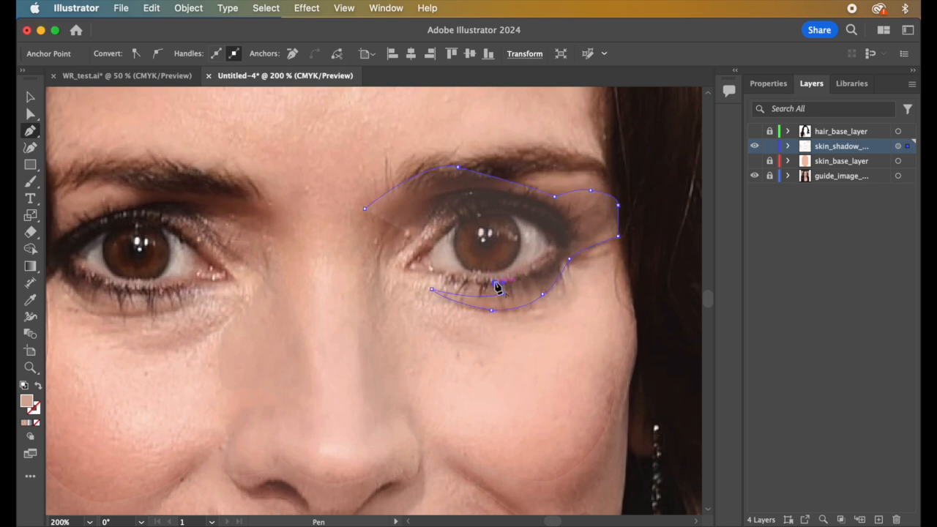
drag(454, 279, 444, 274)
click(454, 281)
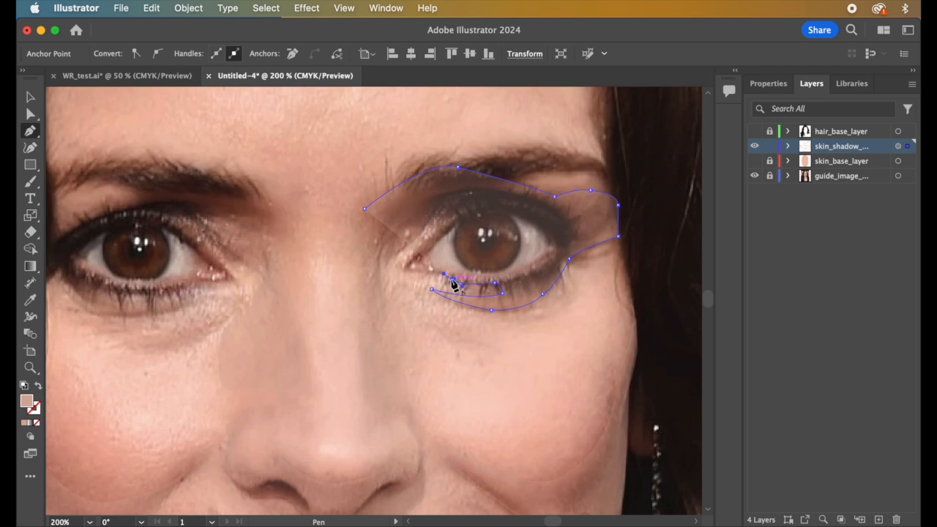
Step: Run the path along the image-right eye's lower lid, around the outer corner and back over the upper lid
click(540, 270)
click(562, 244)
click(563, 244)
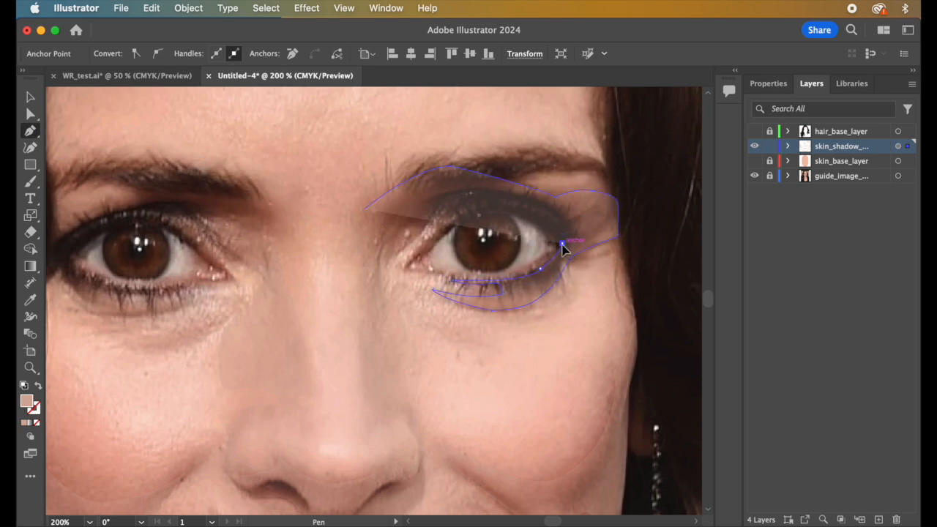
click(516, 213)
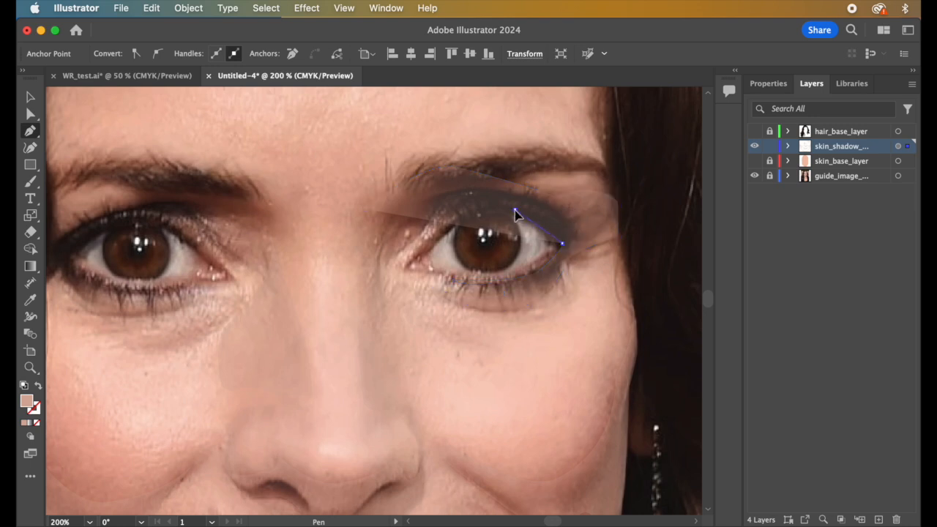
drag(454, 218, 432, 234)
click(455, 219)
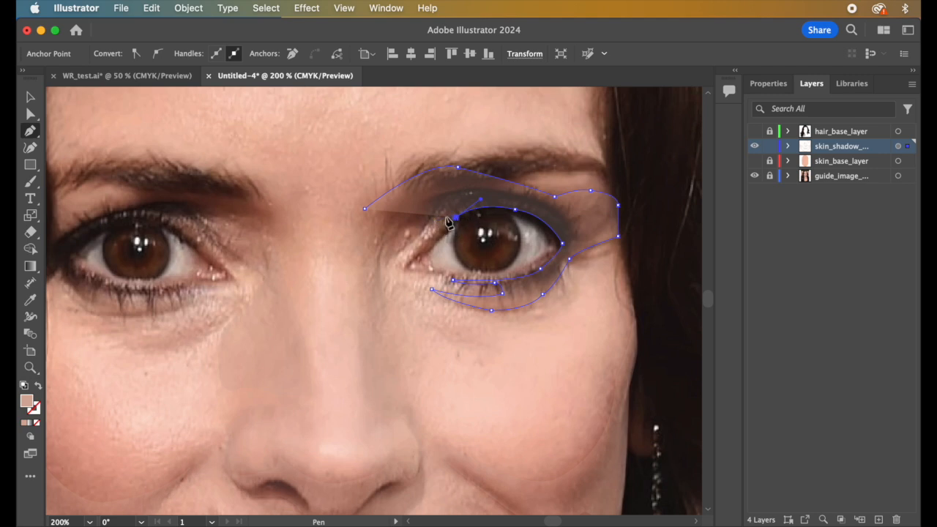
Step: Continue the path around the image-right inner eye corner and up the nose side, closing the eye shadow at its starting point
click(427, 220)
drag(427, 224, 422, 227)
click(428, 221)
click(406, 250)
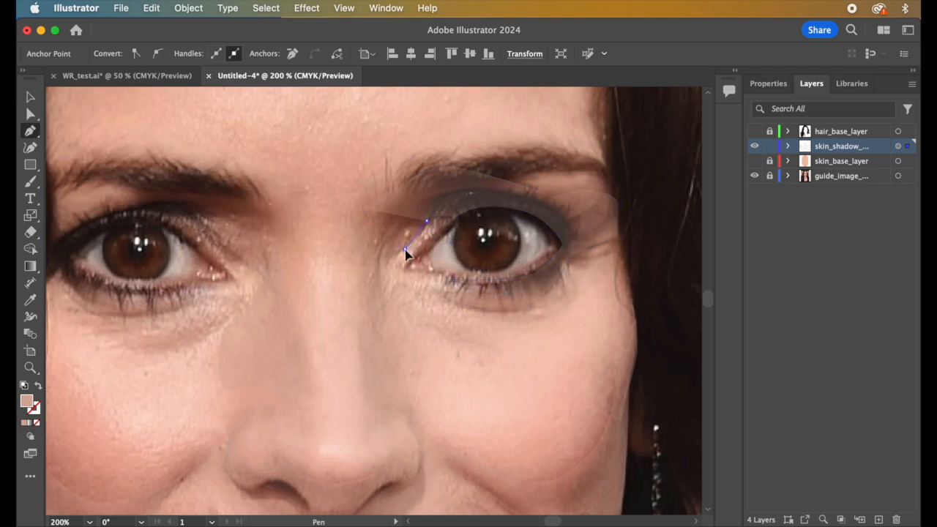
drag(393, 255, 388, 267)
click(405, 249)
click(380, 240)
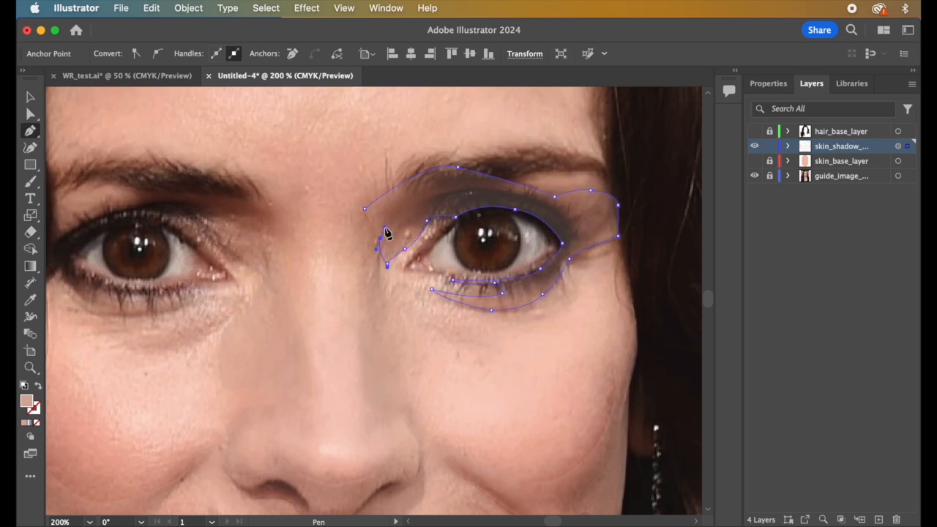
mouse_move(378, 238)
mouse_down()
mouse_move(386, 219)
mouse_move(374, 224)
mouse_up()
click(366, 210)
Step: Show skin_base_layer and deselect the path to check the new nose-side and eye shadows against the skin tone
click(755, 161)
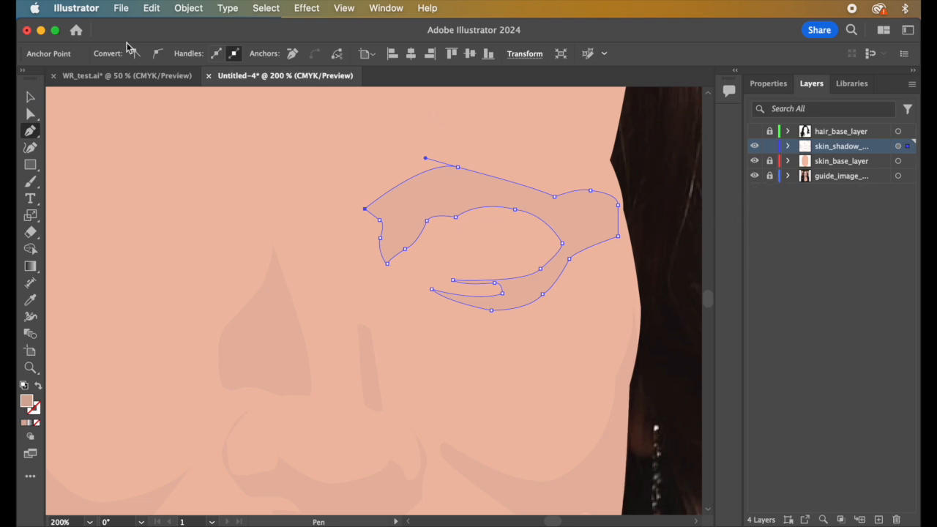
click(30, 97)
click(666, 324)
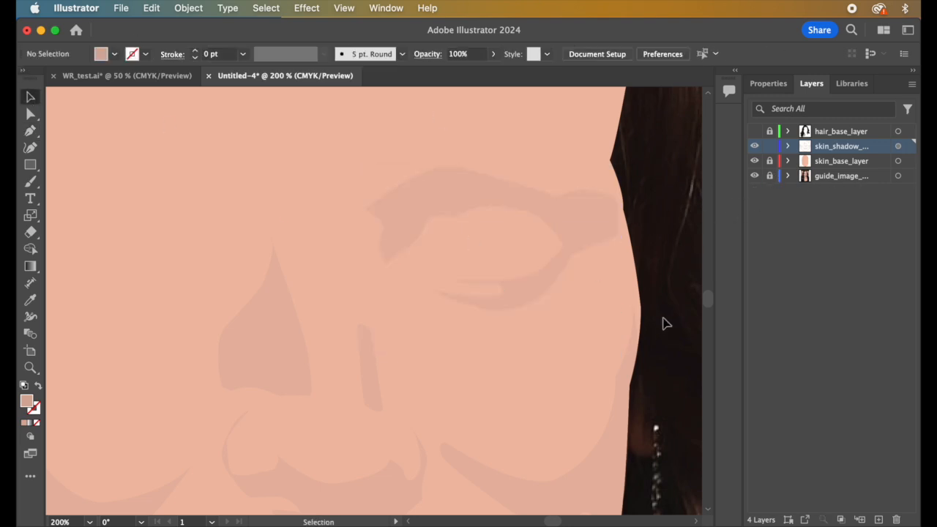
scroll(666, 324, up, 2)
scroll(666, 324, down, 5)
scroll(666, 324, up, 2)
scroll(667, 324, up, 1)
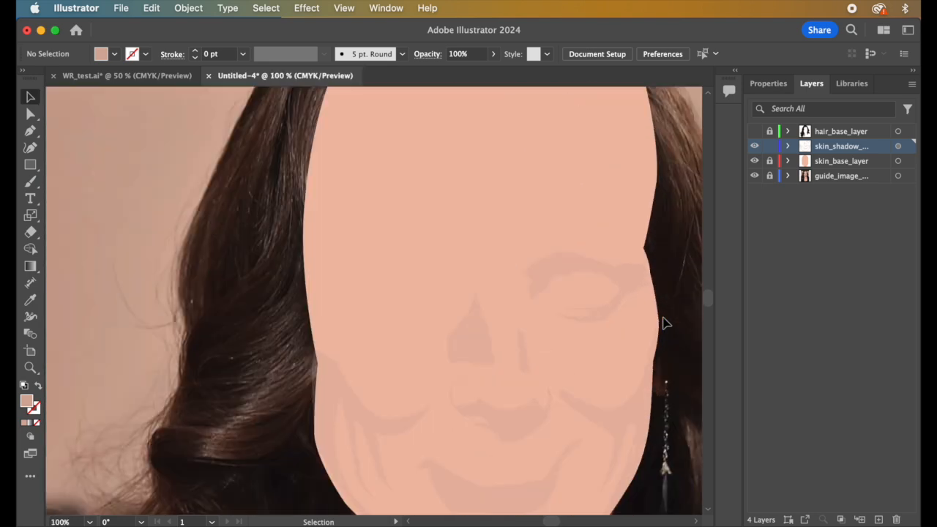
scroll(666, 323, down, 3)
scroll(667, 324, left, 1)
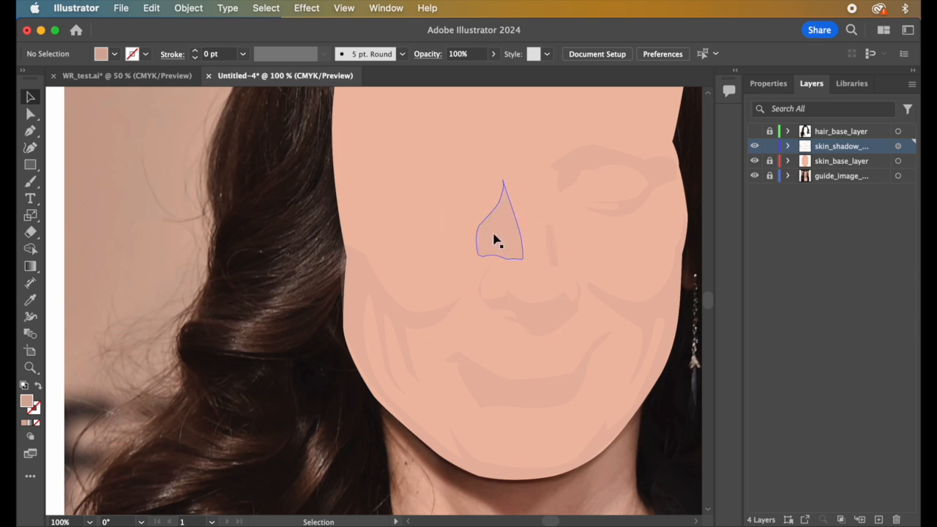
Step: Hide skin_base_layer and narrow the image-left nose-side shadow by moving its cheek-side anchor points in toward the nose
click(755, 161)
click(899, 146)
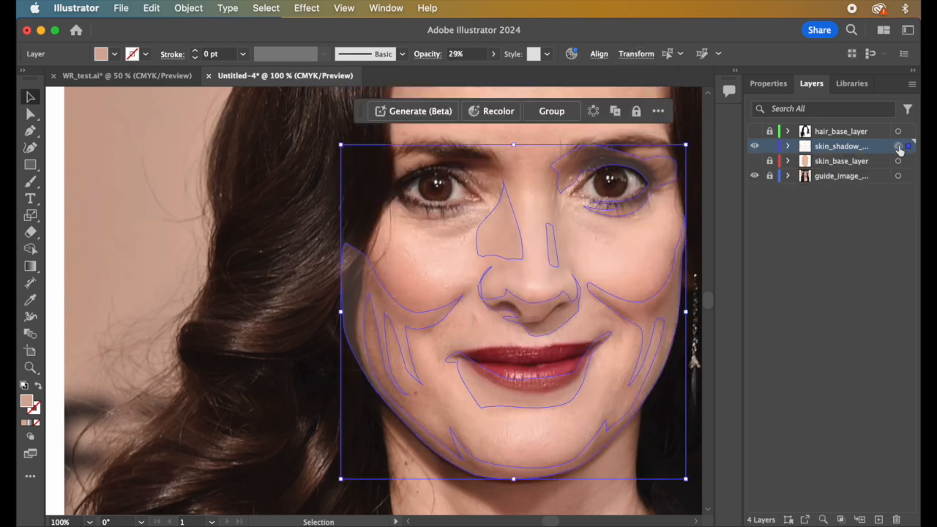
scroll(534, 226, up, 3)
alt+scroll(534, 226, up, 2)
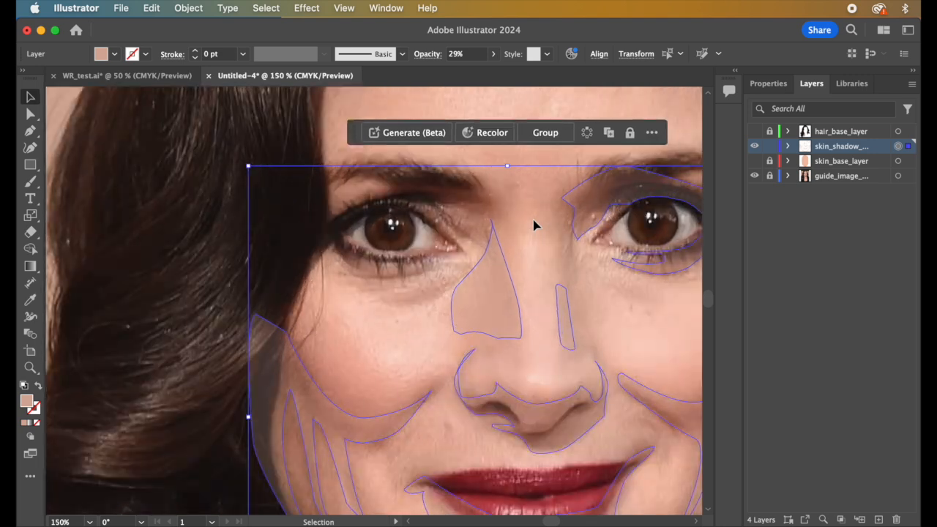
click(31, 115)
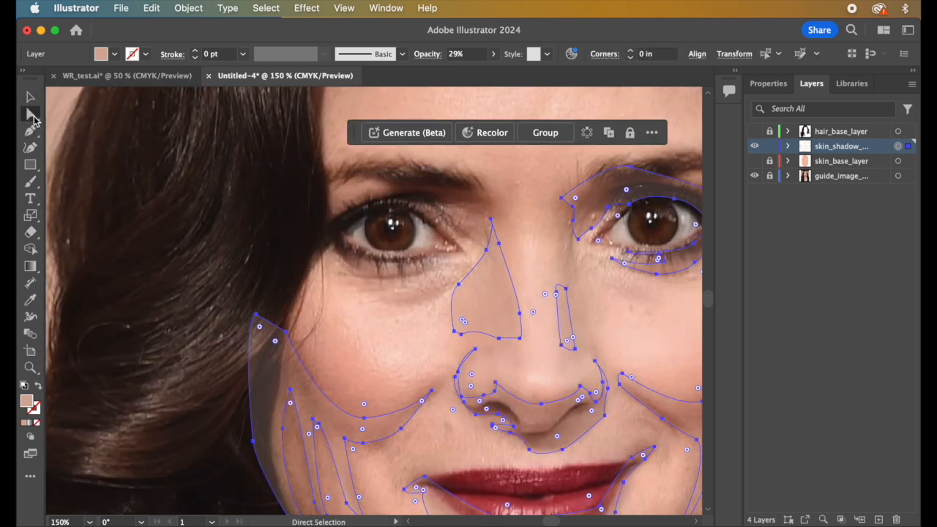
click(458, 284)
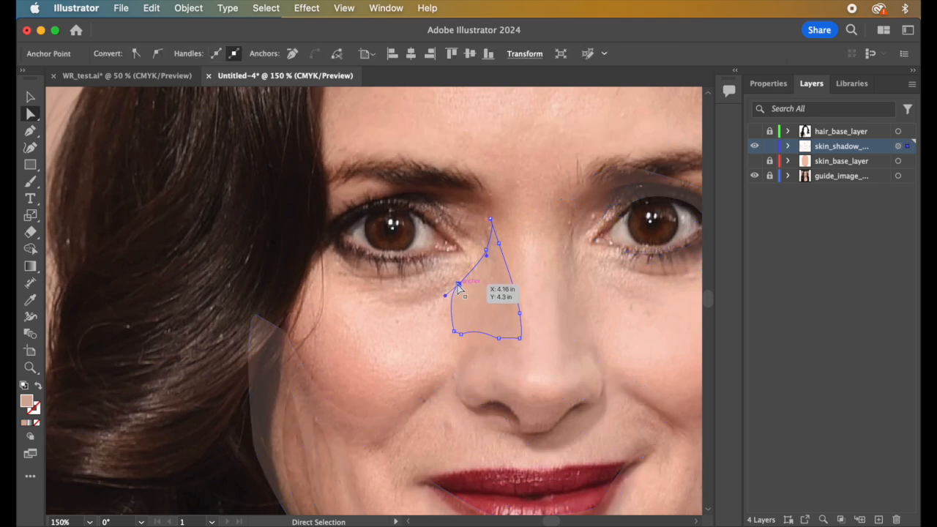
drag(459, 286, 479, 331)
drag(479, 289, 491, 290)
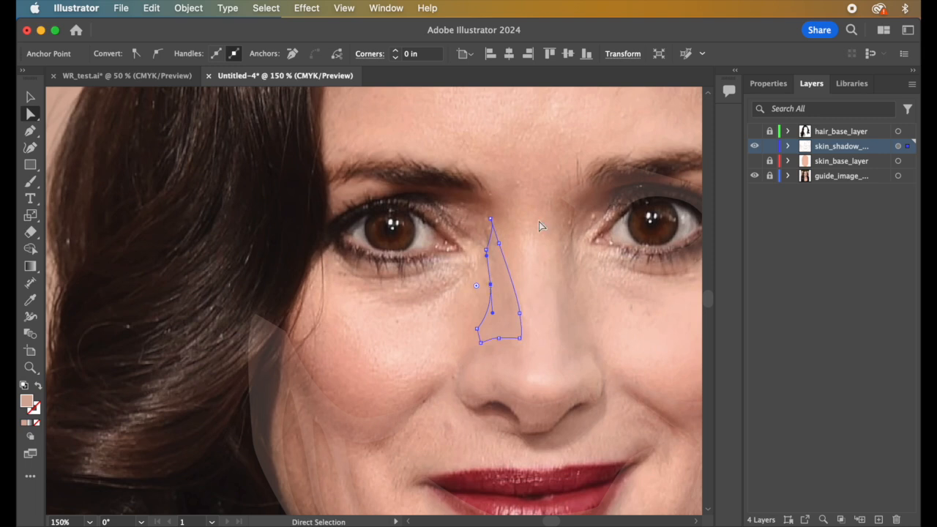
Step: Lower the image-left nose shadow's upper tip along the bridge and reshape the curve at its lower cheek side
click(520, 314)
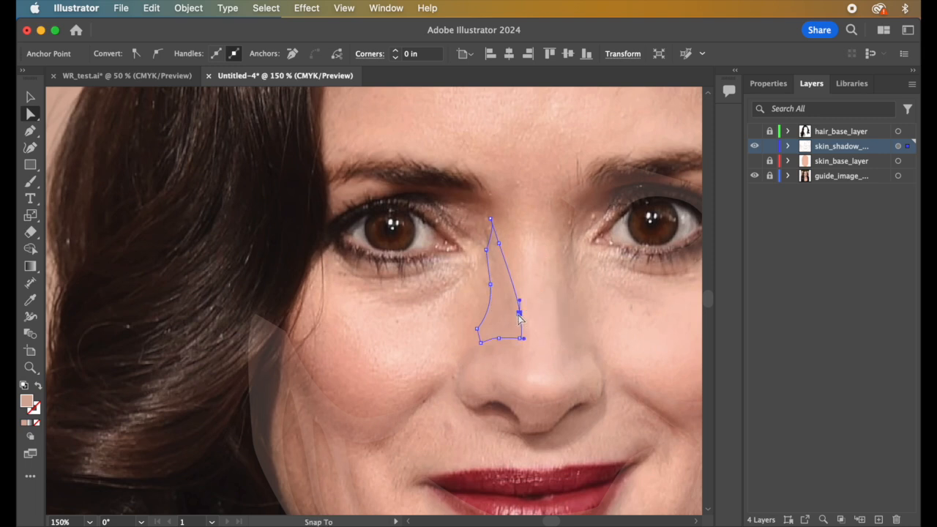
drag(504, 249, 518, 269)
drag(490, 219, 500, 340)
click(477, 330)
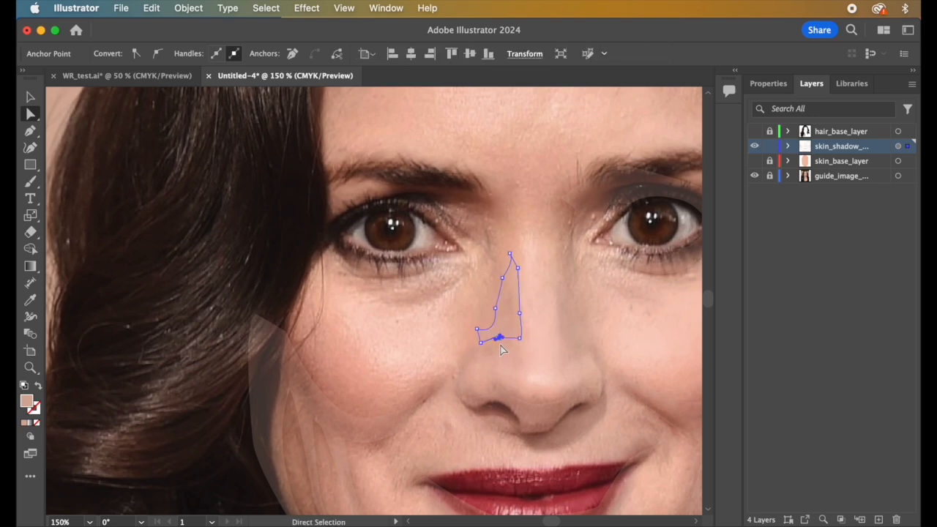
click(496, 309)
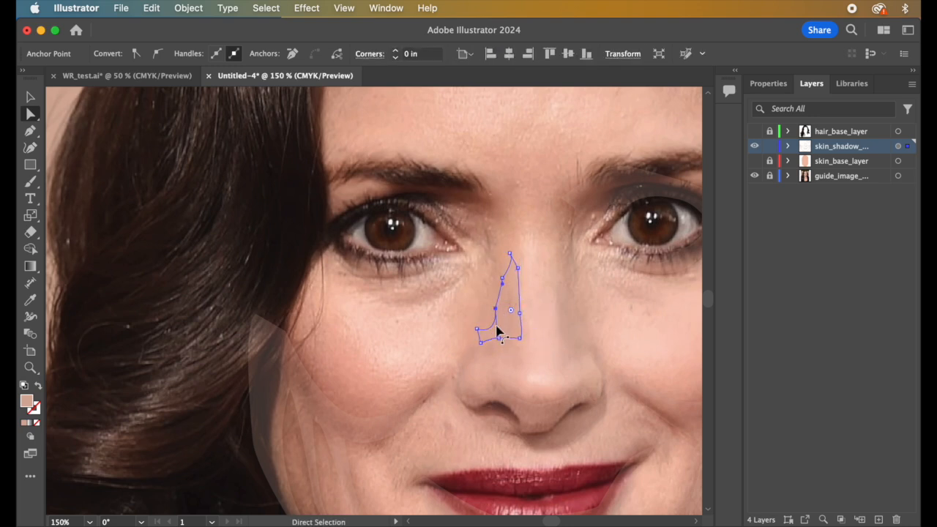
drag(498, 336, 487, 330)
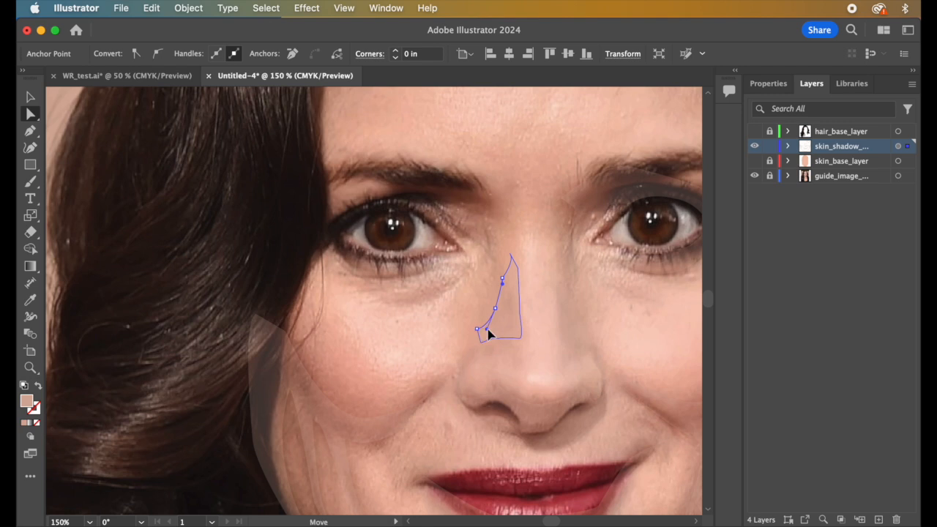
Step: Refine the curve at the image-left nose shadow's tip, deselect it and briefly check it against skin_base_layer
click(511, 254)
mouse_move(517, 257)
mouse_down()
mouse_move(525, 245)
mouse_move(507, 264)
mouse_up()
click(510, 268)
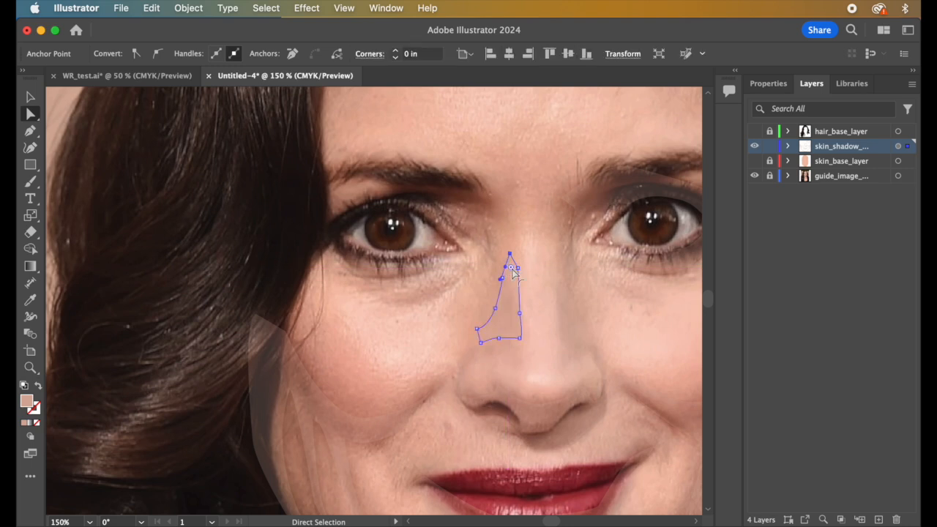
click(555, 312)
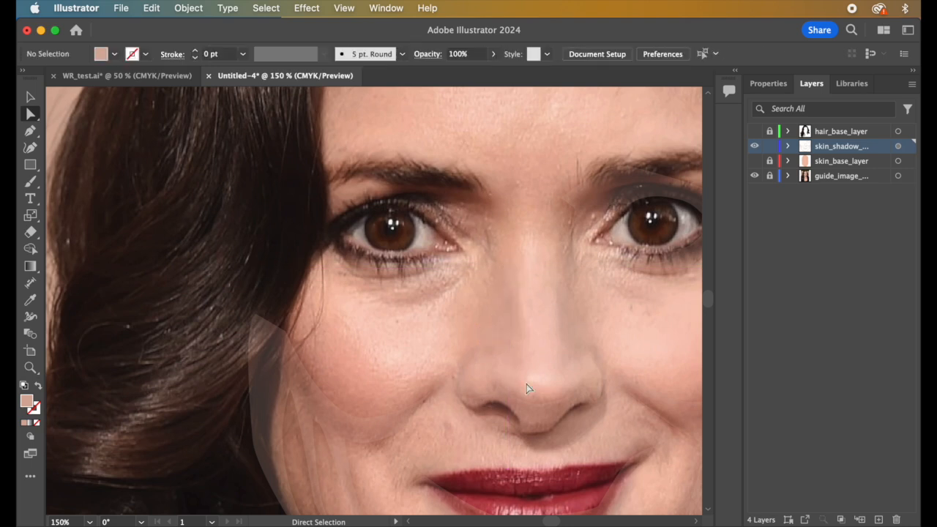
click(754, 162)
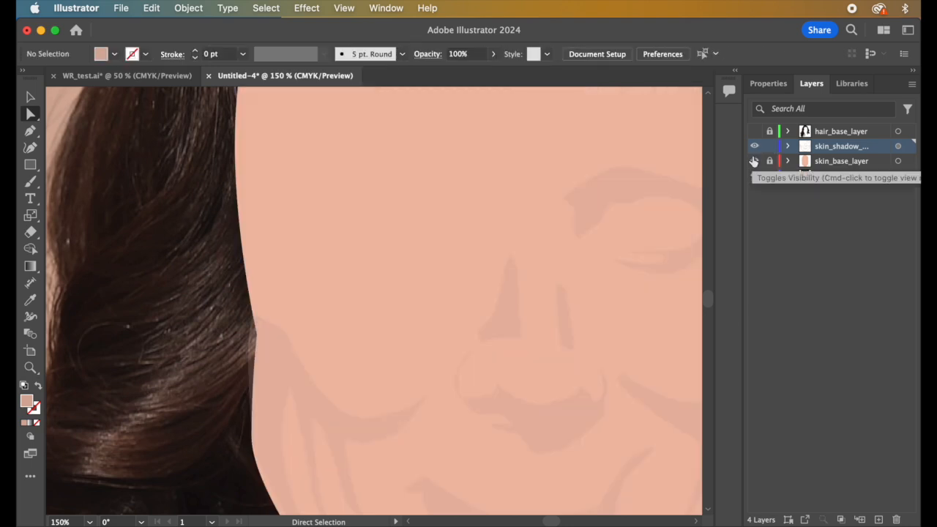
click(754, 161)
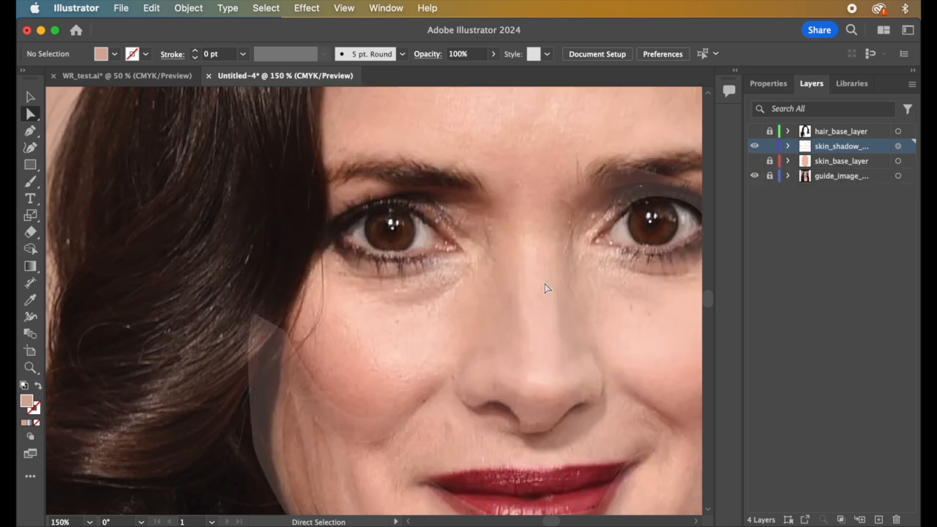
Step: Reshape the image-right nose-side shadow into a tapering wedge with a wider base and a higher upper point
drag(565, 329, 587, 350)
mouse_move(573, 298)
mouse_down()
mouse_move(562, 269)
mouse_move(563, 310)
mouse_up()
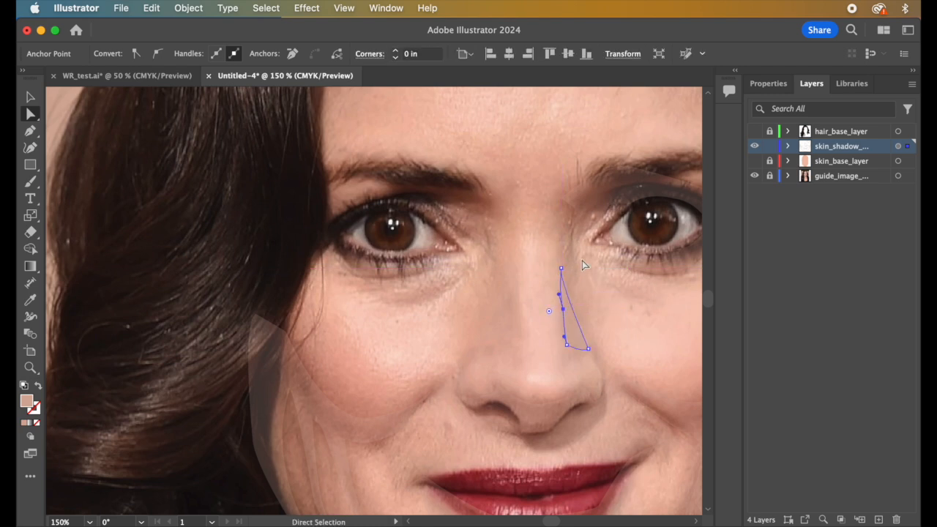
click(598, 280)
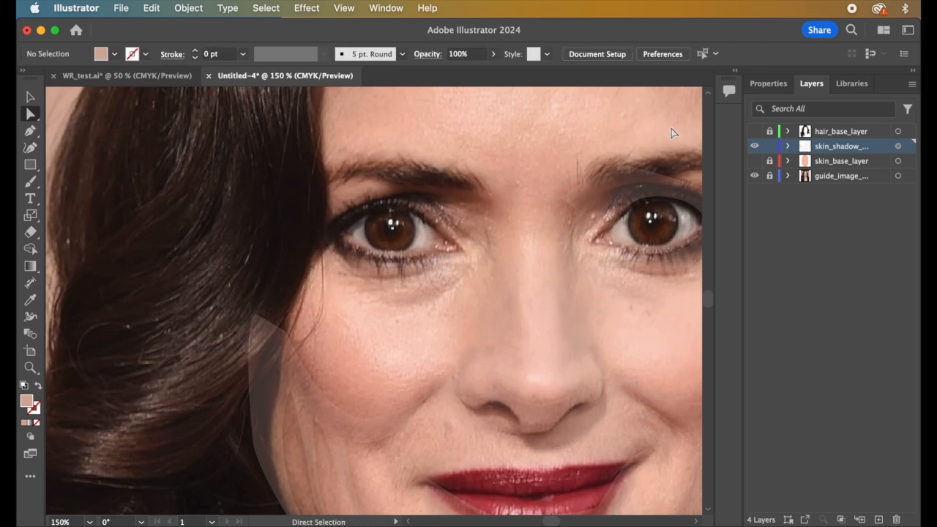
Step: Show hair_base_layer and skin_base_layer to examine the shadows within the whole portrait
click(755, 132)
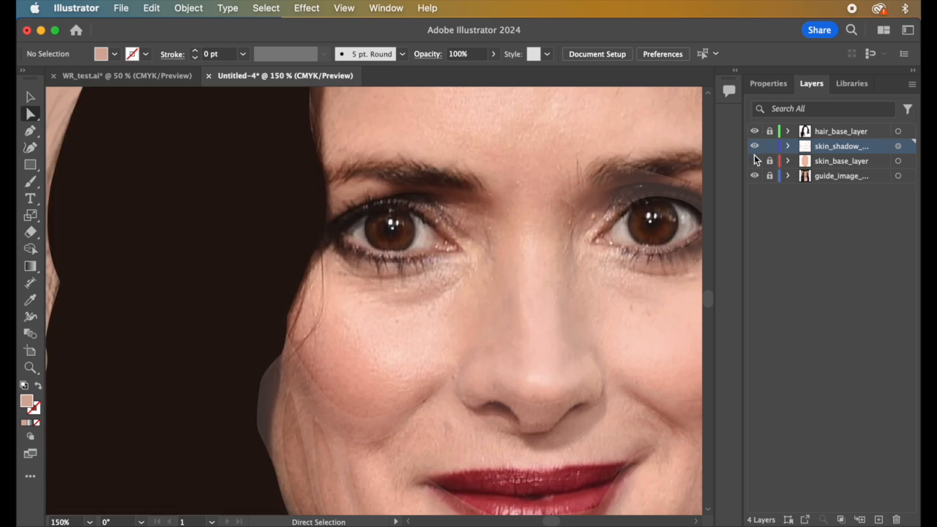
click(755, 161)
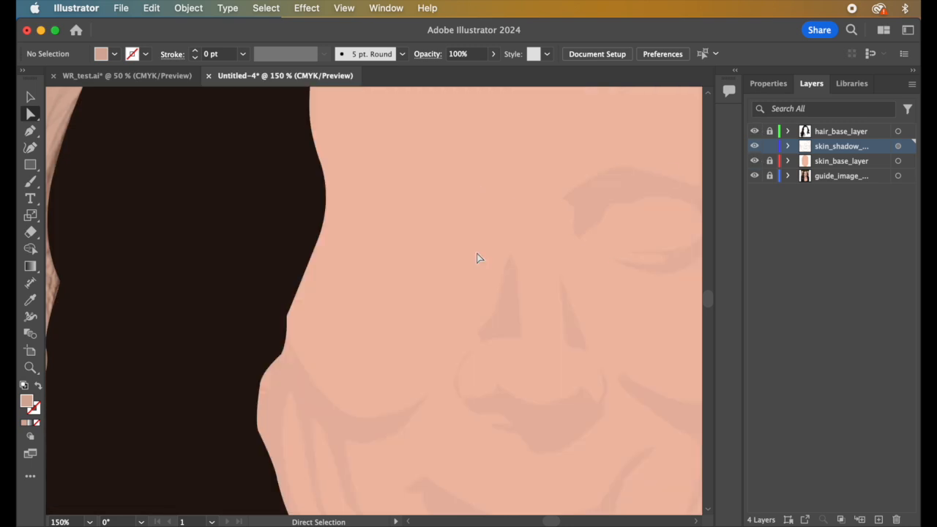
alt+scroll(477, 258, down, 3)
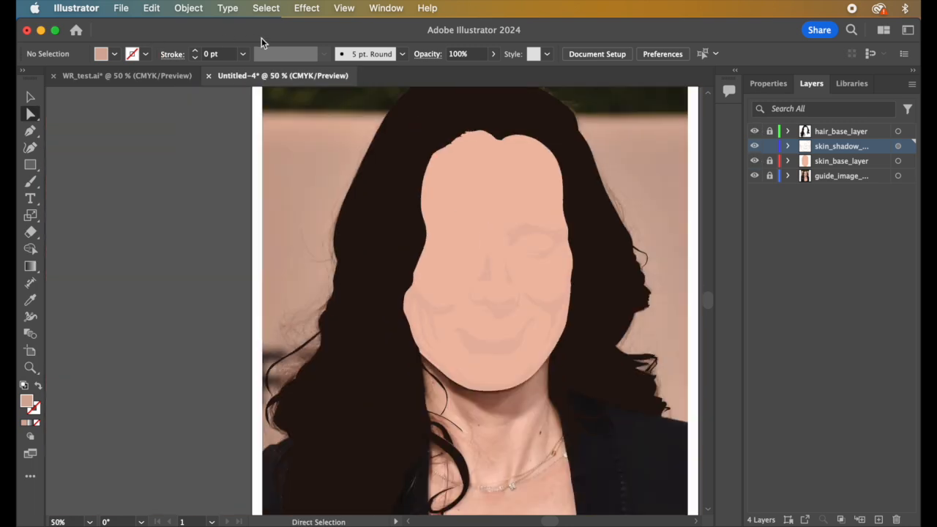
Step: Switch to the WR_test.ai document and hide its eyeliner, hair_highlight, hair_base, wht_blk and lips layers
click(154, 73)
click(754, 147)
click(755, 162)
click(754, 176)
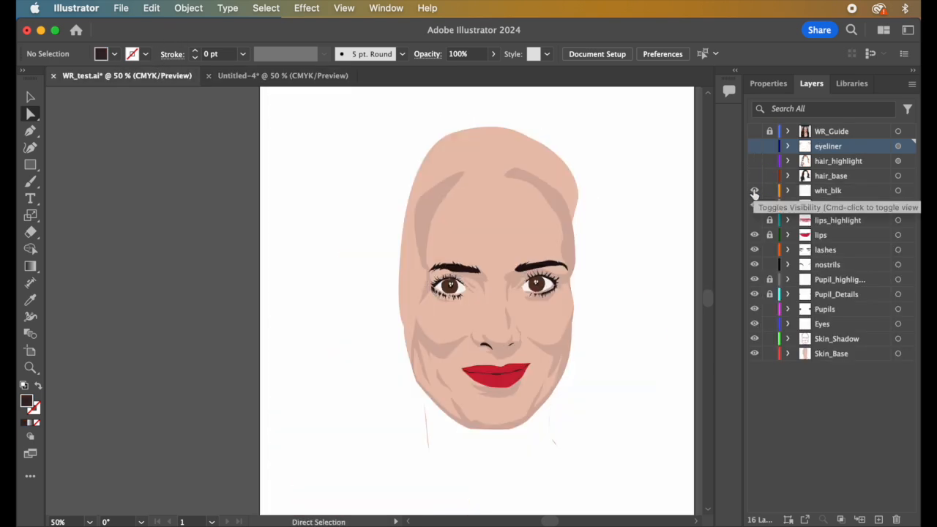
click(754, 190)
click(755, 235)
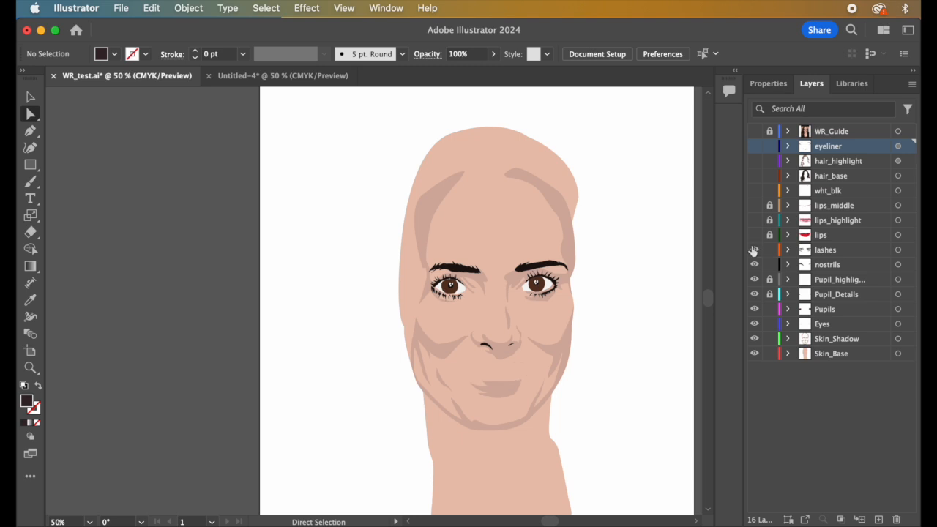
Step: Hide the lashes, nostrils, pupil and Eyes layers so only Skin_Shadow and Skin_Base remain on view
click(754, 250)
click(754, 264)
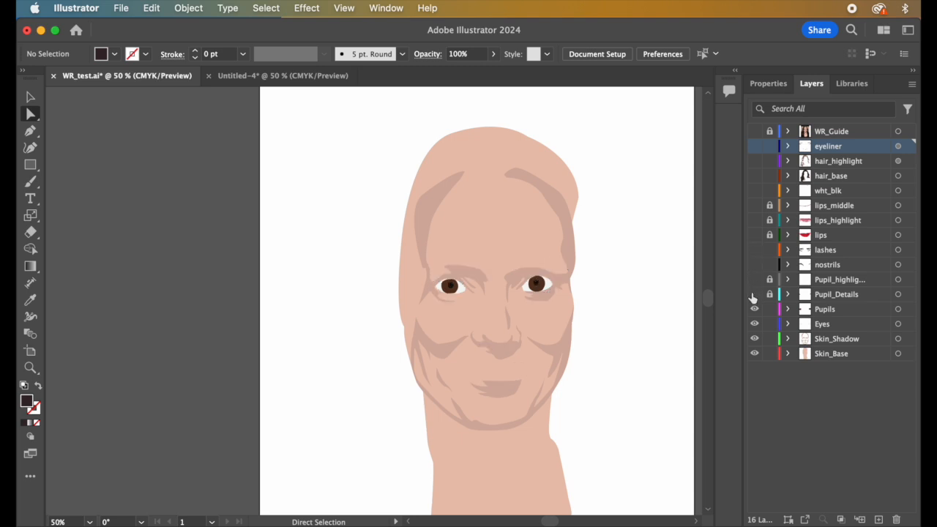
click(754, 294)
click(755, 309)
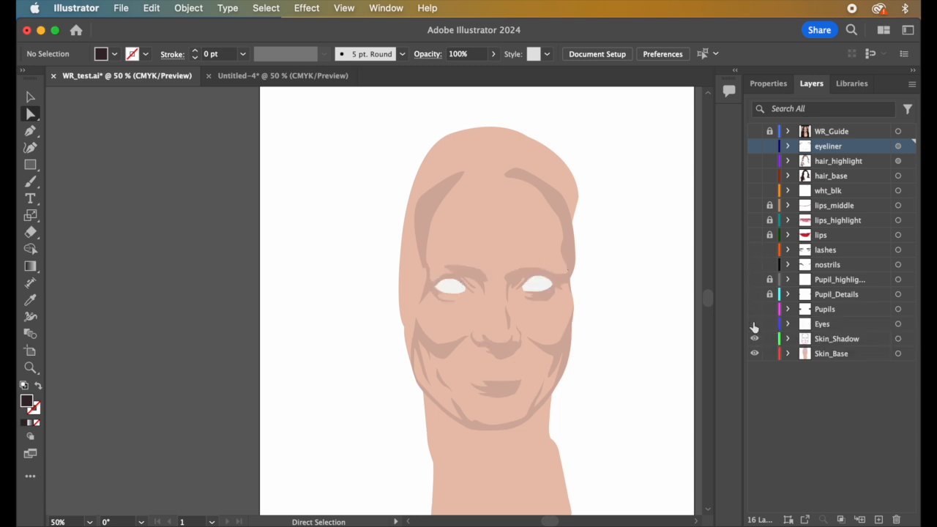
click(754, 323)
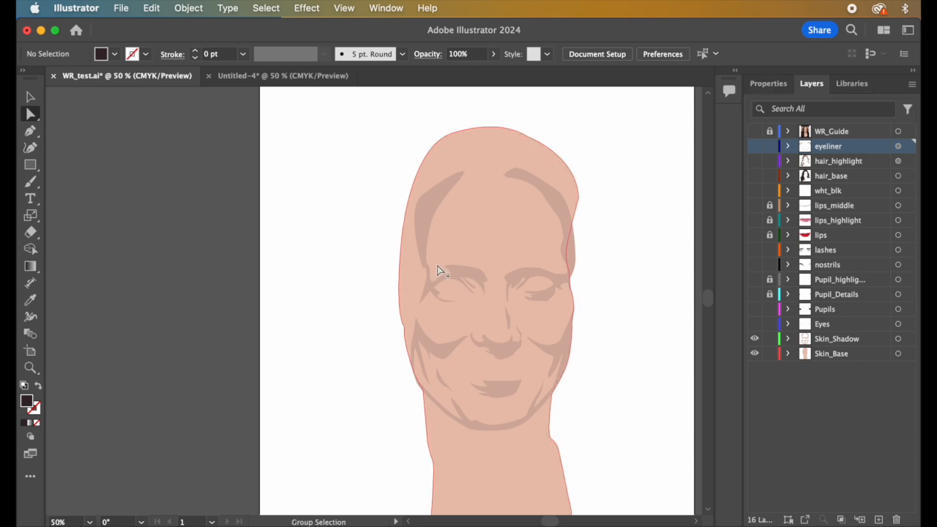
Step: Examine the finished face's shadow shapes up close and show hair_base to see how the hair frames them
alt+scroll(437, 271, up, 3)
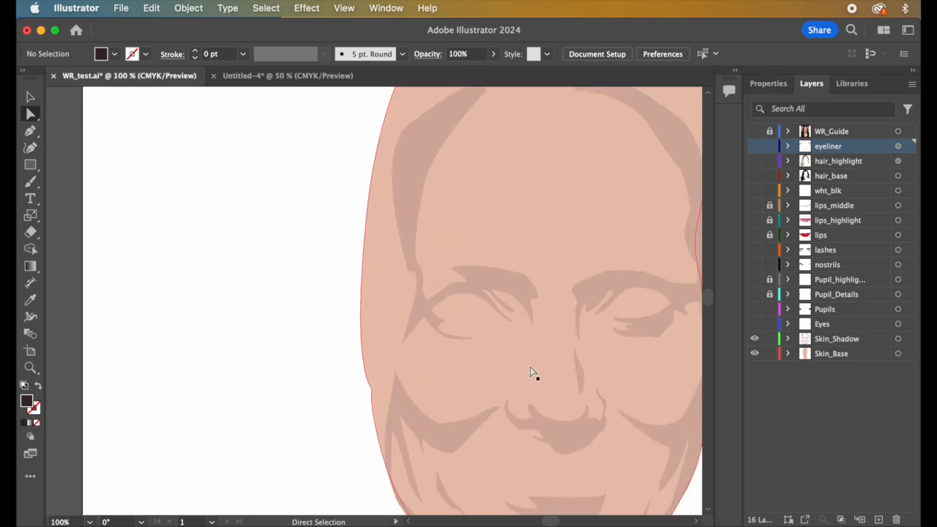
scroll(511, 387, down, 3)
scroll(511, 387, right, 3)
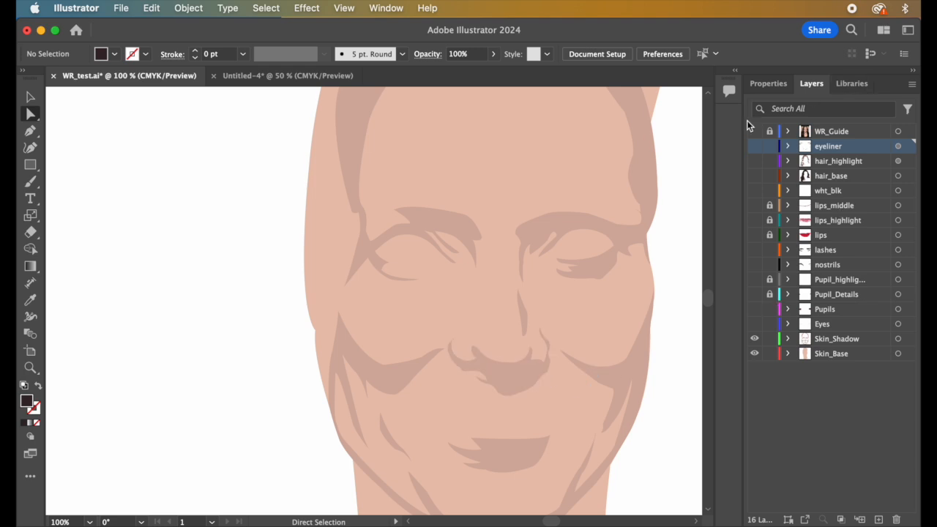
click(755, 175)
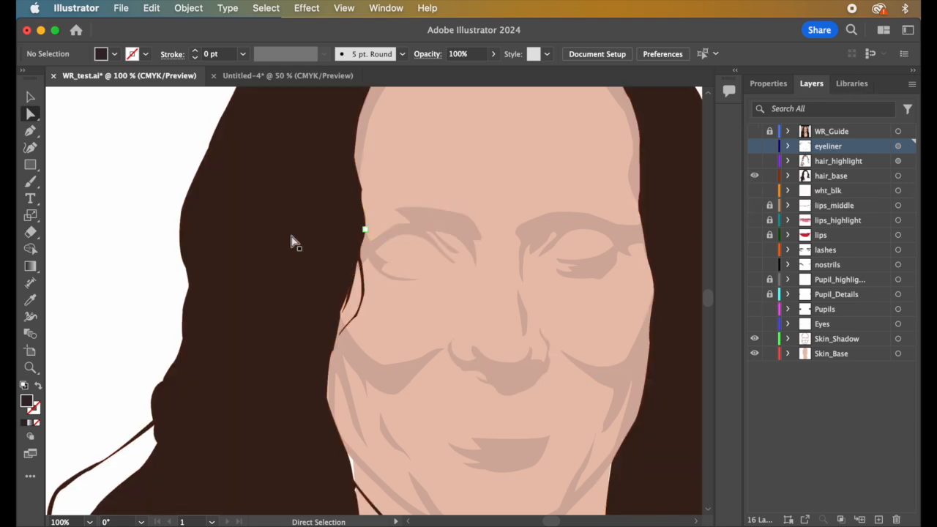
scroll(293, 241, down, 1)
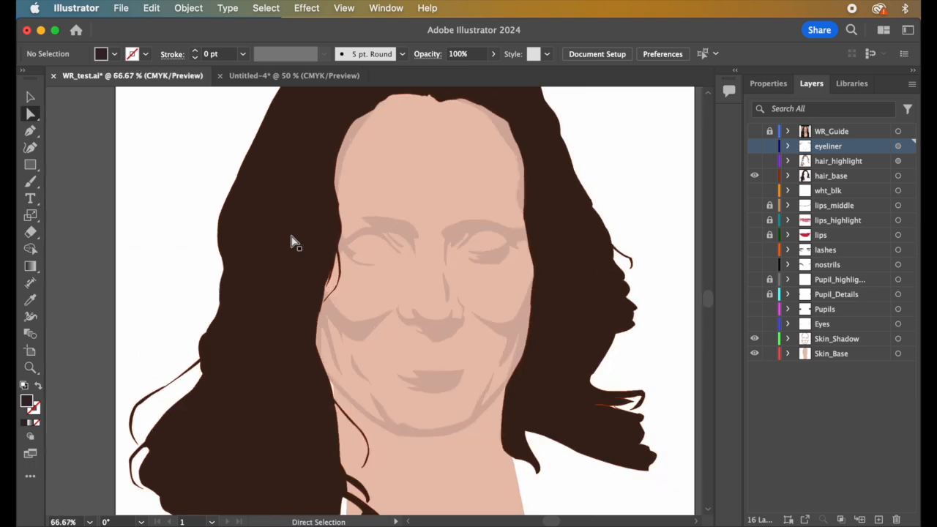
Step: Show the Pupil_Details, Pupils, Eyes, pupil highlight and lips layers over the reference face's shadows
click(754, 294)
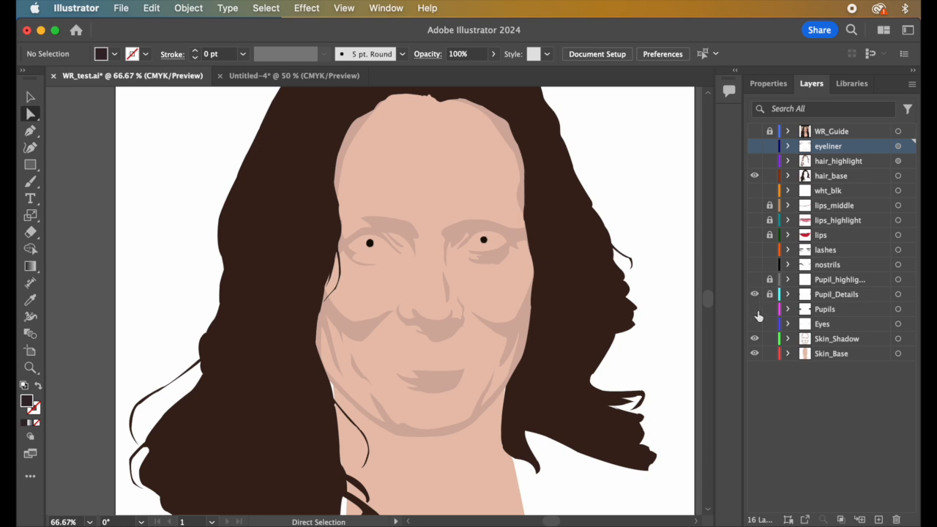
click(755, 309)
click(755, 323)
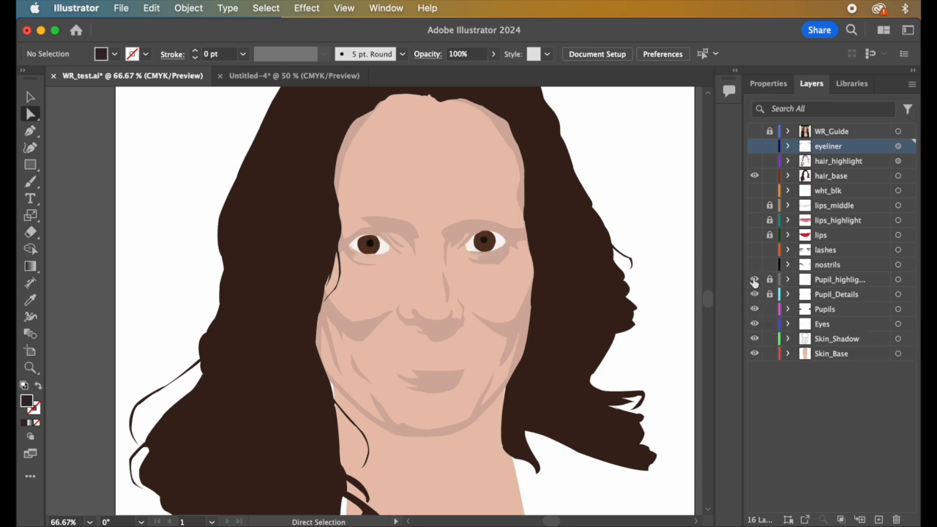
click(754, 235)
click(755, 206)
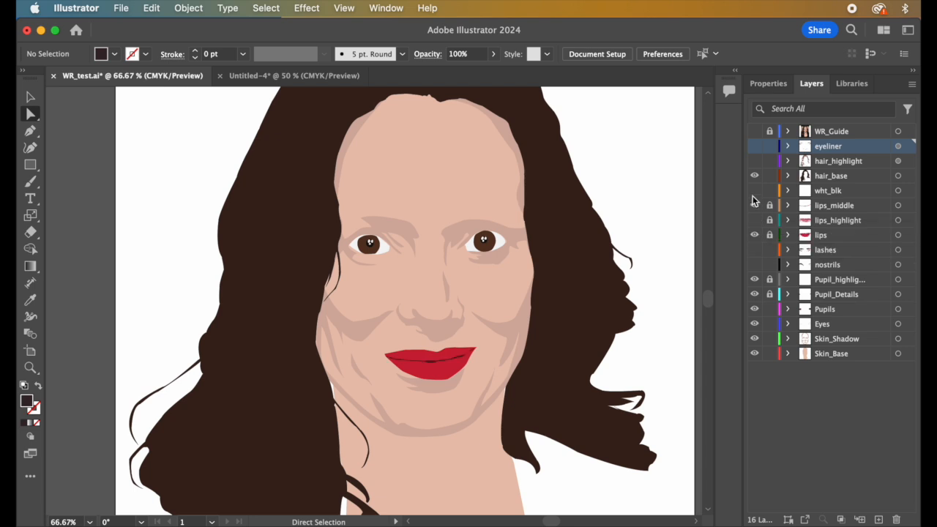
Step: Show the nostrils, eyeliner, lips_middle, lashes, wht_blk and hair_highlight layers and view the whole reference portrait
click(754, 264)
click(754, 145)
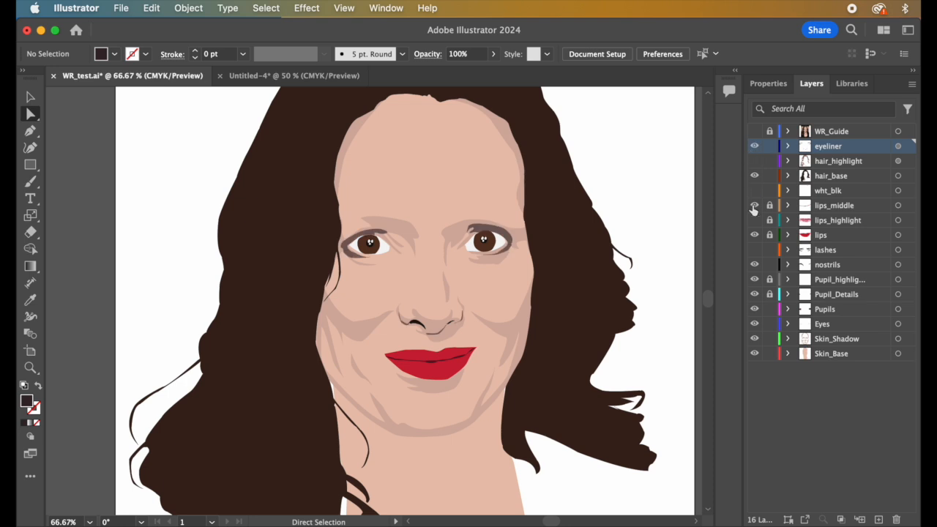
click(754, 251)
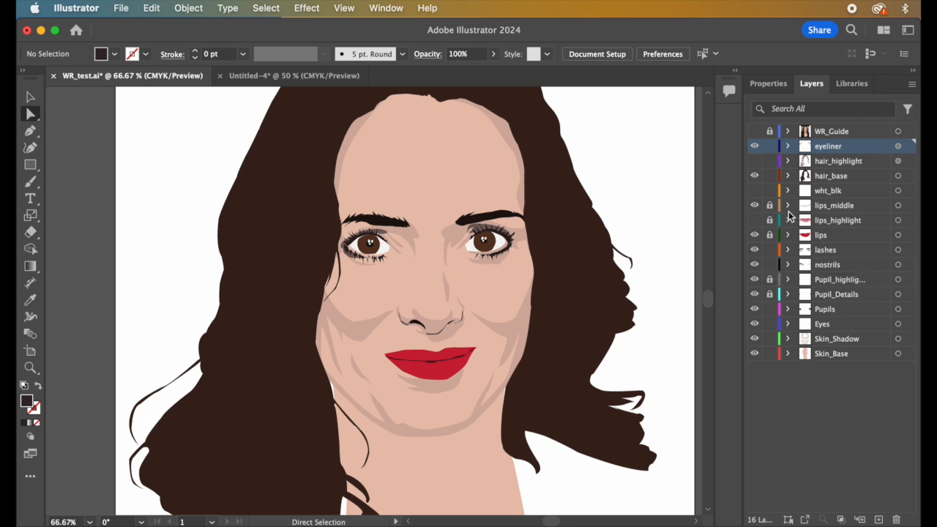
click(754, 192)
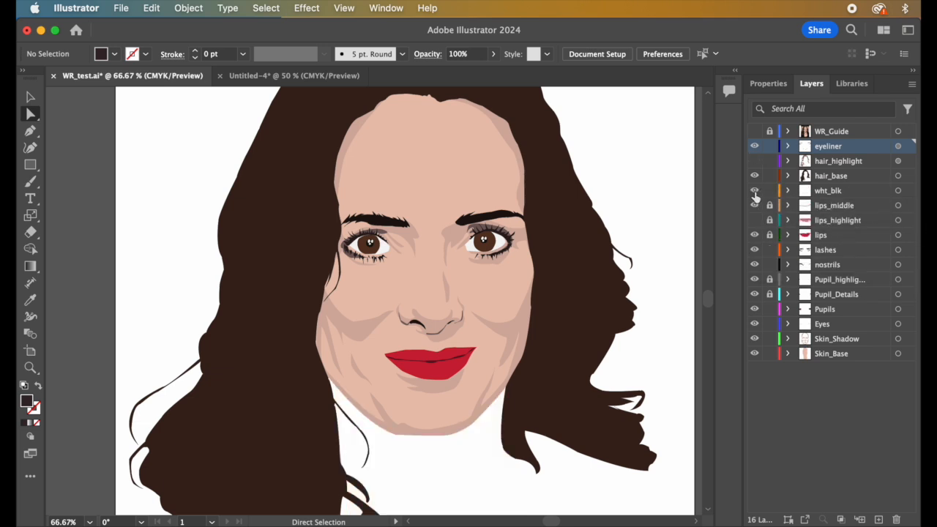
click(754, 146)
click(755, 161)
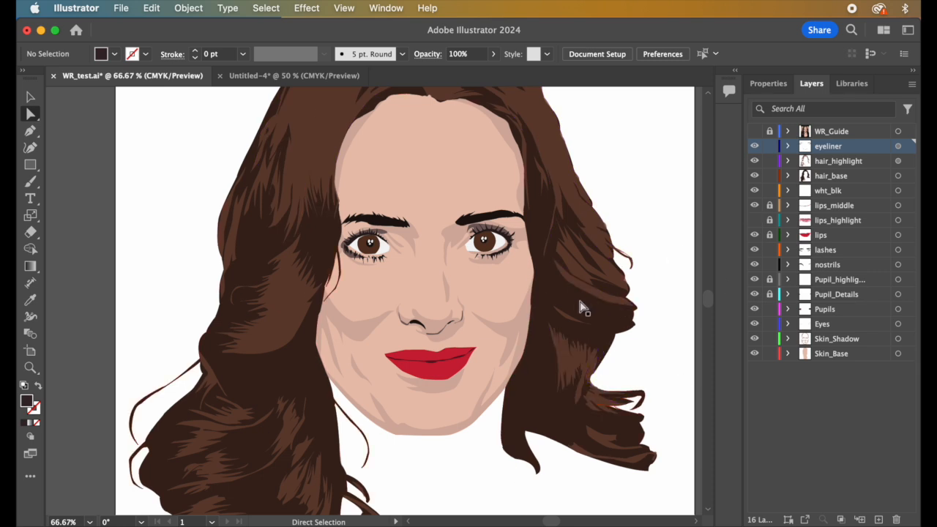
scroll(580, 308, down, 2)
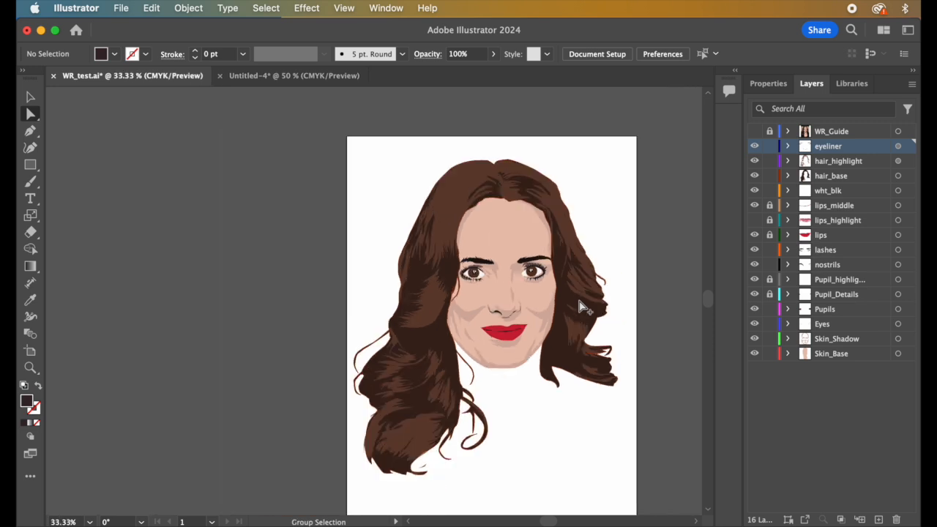
scroll(481, 301, right, 3)
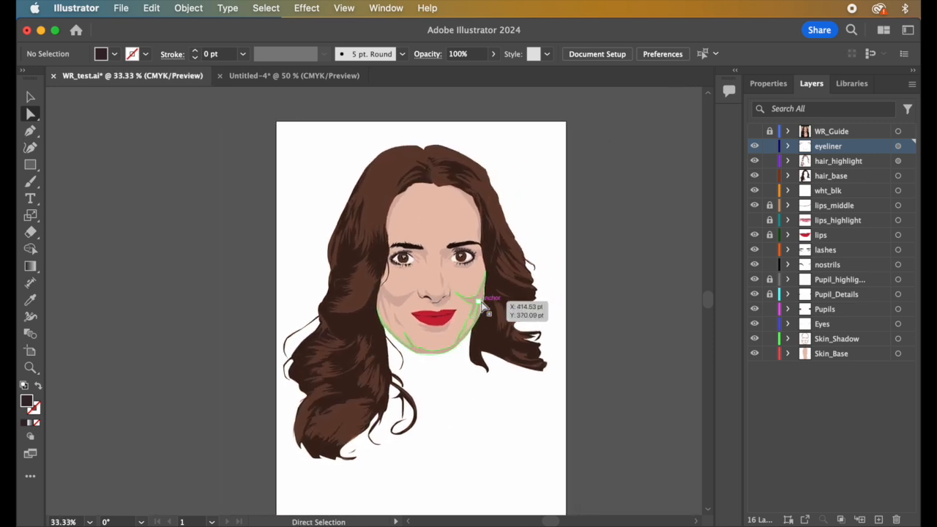